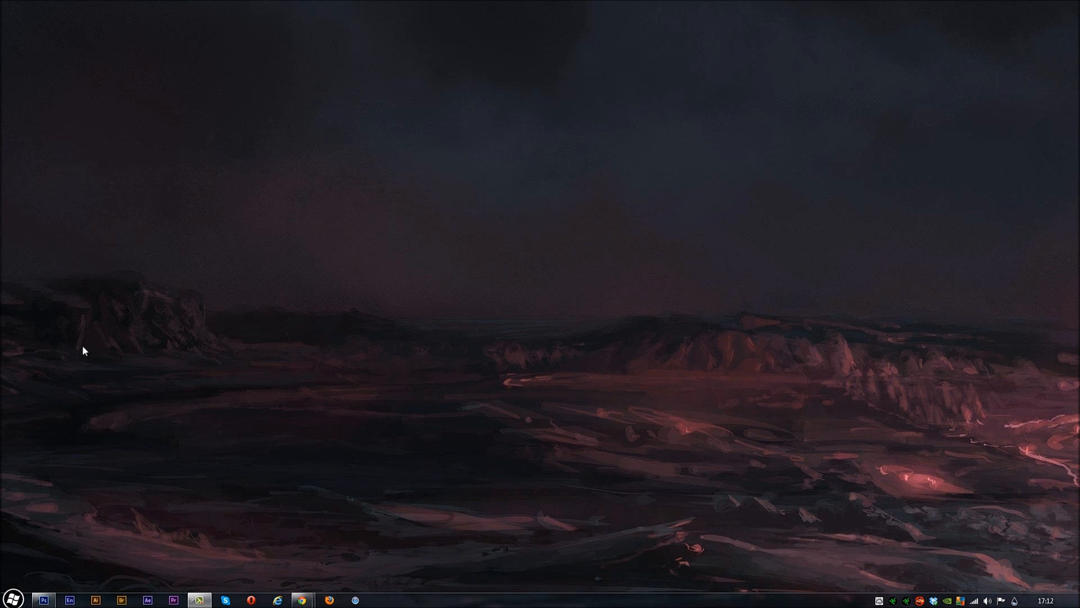
Switch to Photoshop and close Photo-Manipulation.psd without saving its changes.
left_click(44, 600)
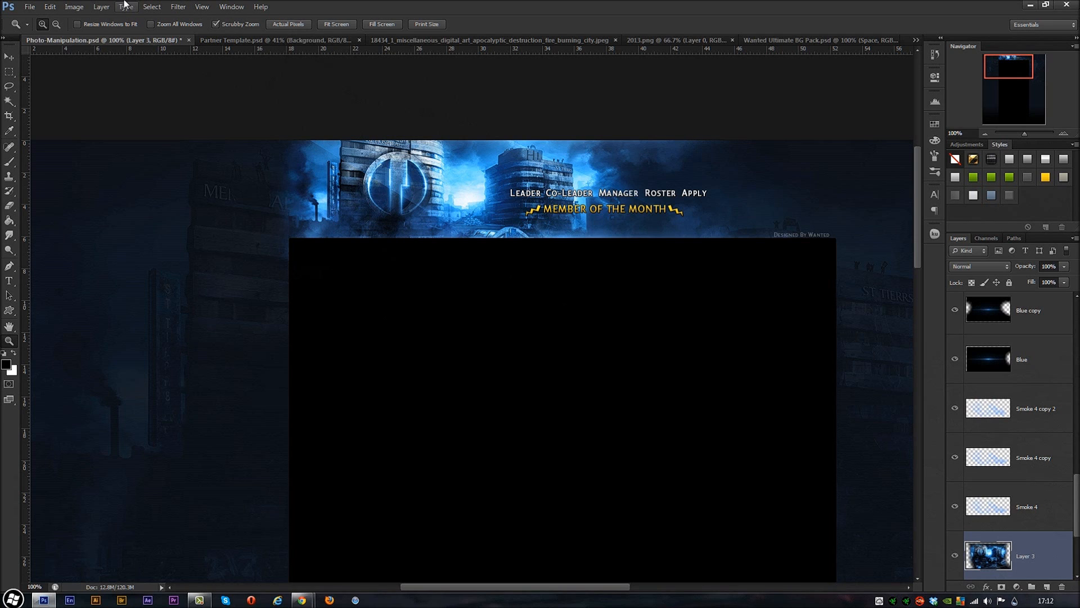
left_click(189, 40)
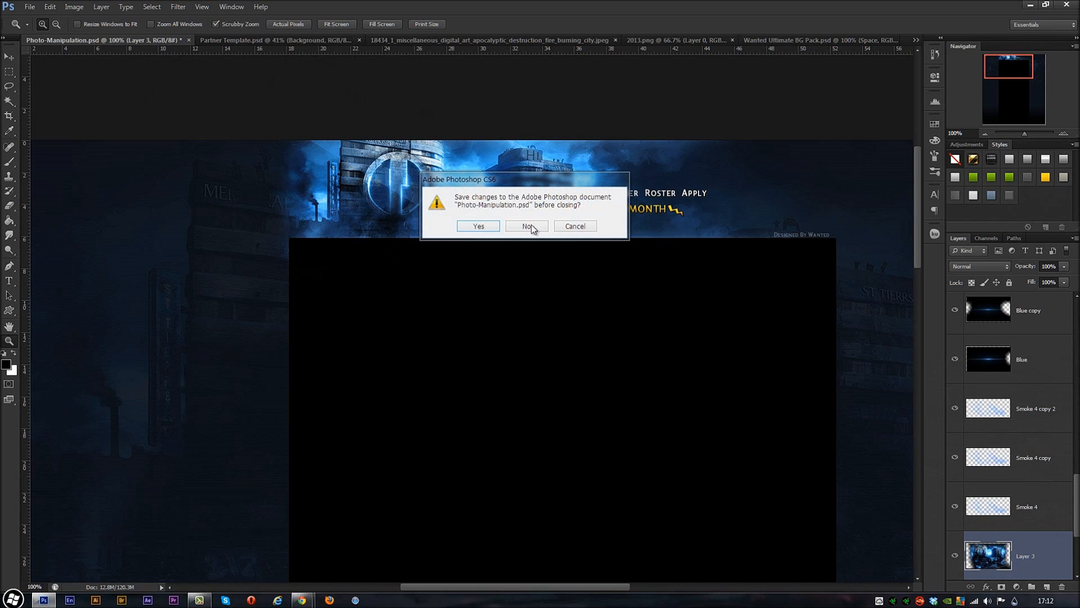
left_click(527, 226)
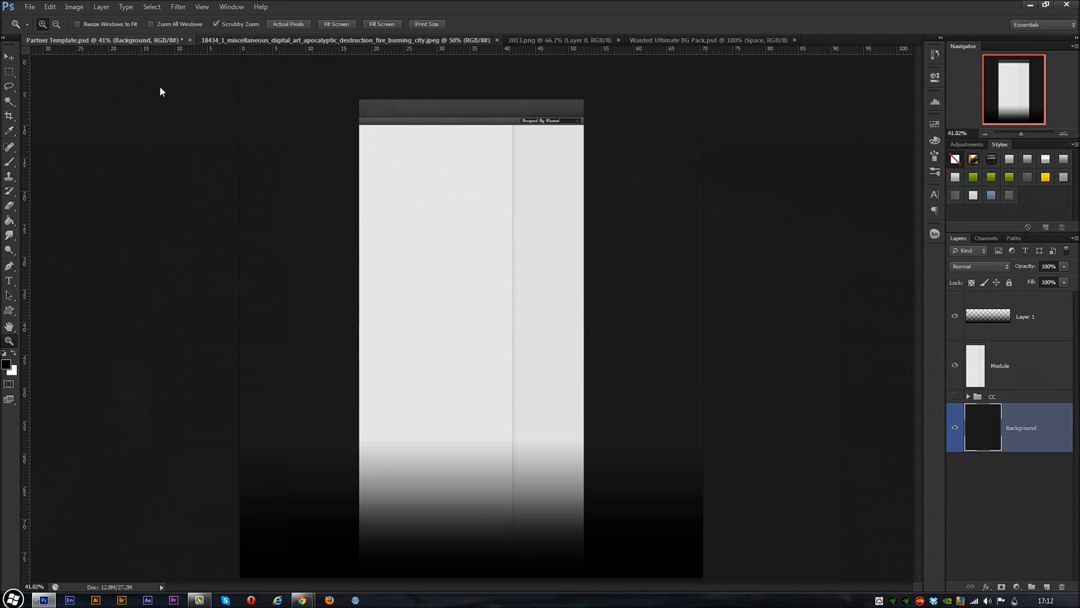
Copy the 3D 2013 artwork from 2013.png into the burning city image as a new layer using the Move tool.
key("ctrl+Tab")
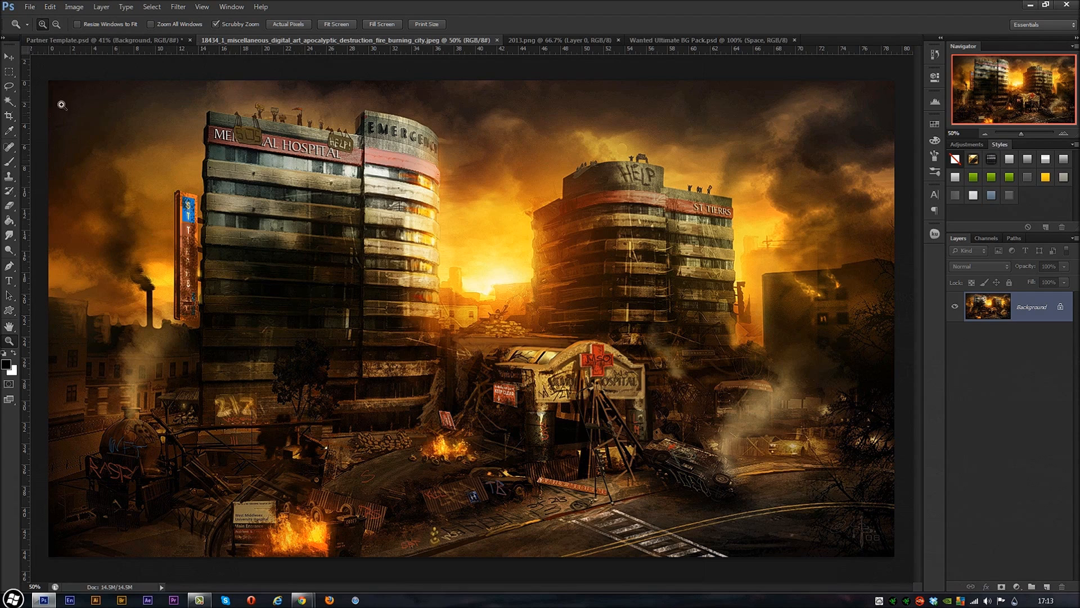
left_click(30, 7)
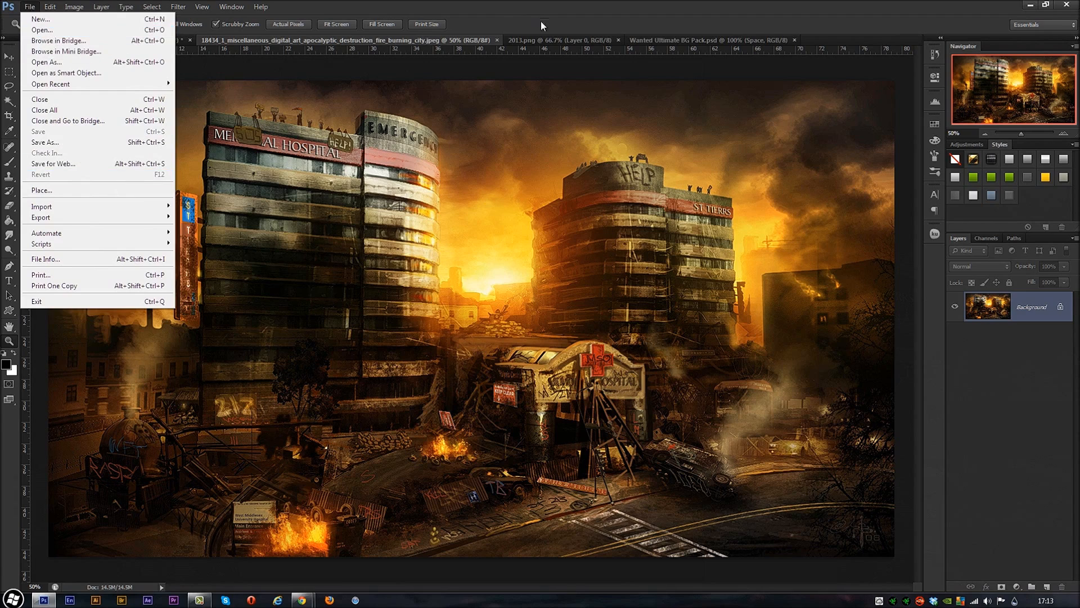
left_click(538, 41)
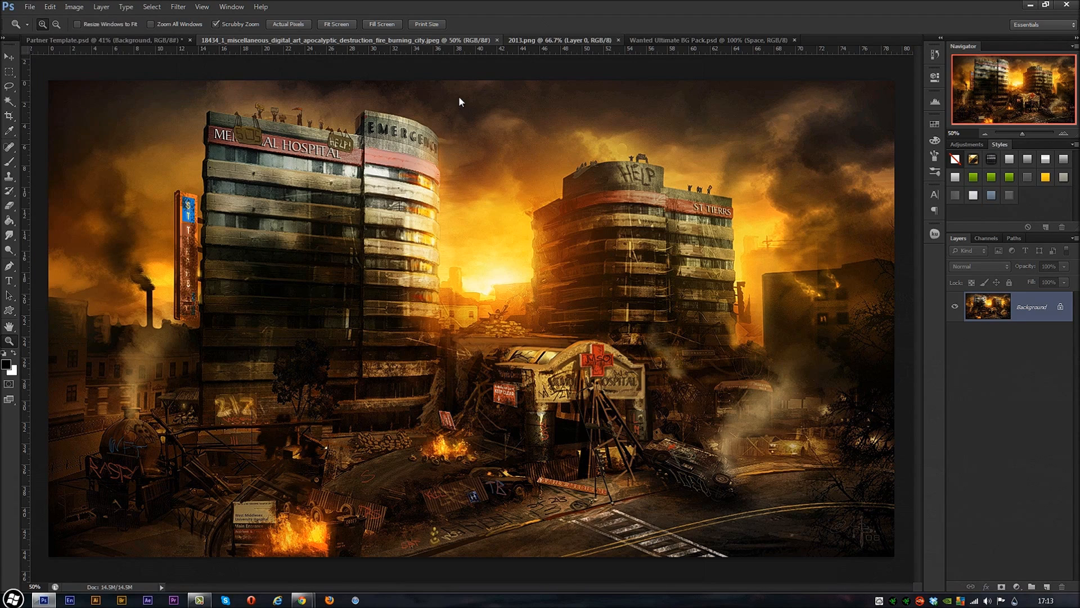
key("ctrl+Tab")
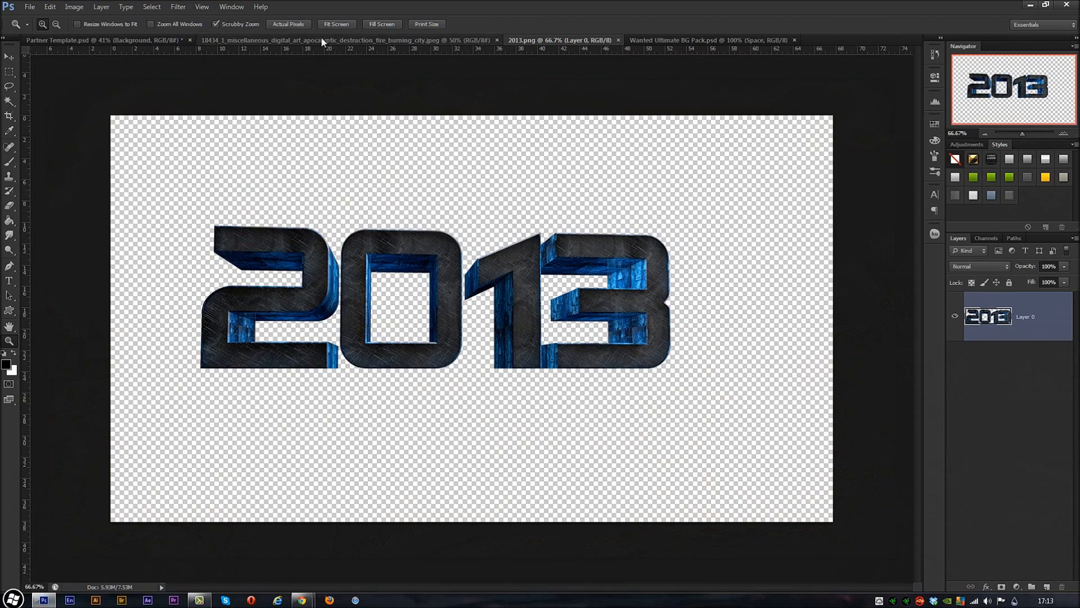
left_click(9, 57)
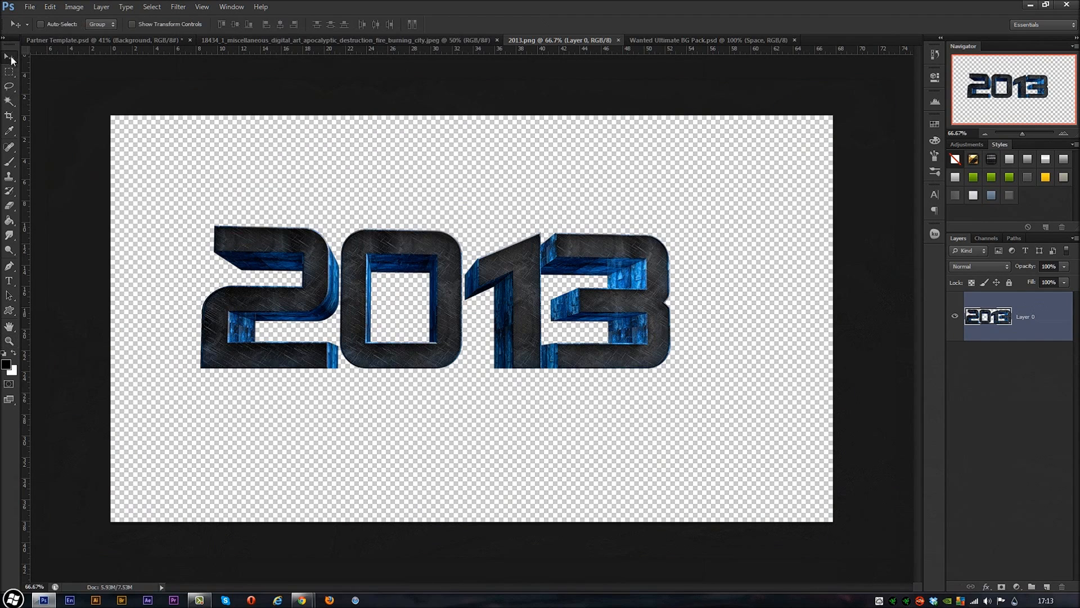
left_click_drag(402, 314, 393, 272)
left_click_drag(543, 340, 361, 279)
left_click_drag(457, 266, 437, 231)
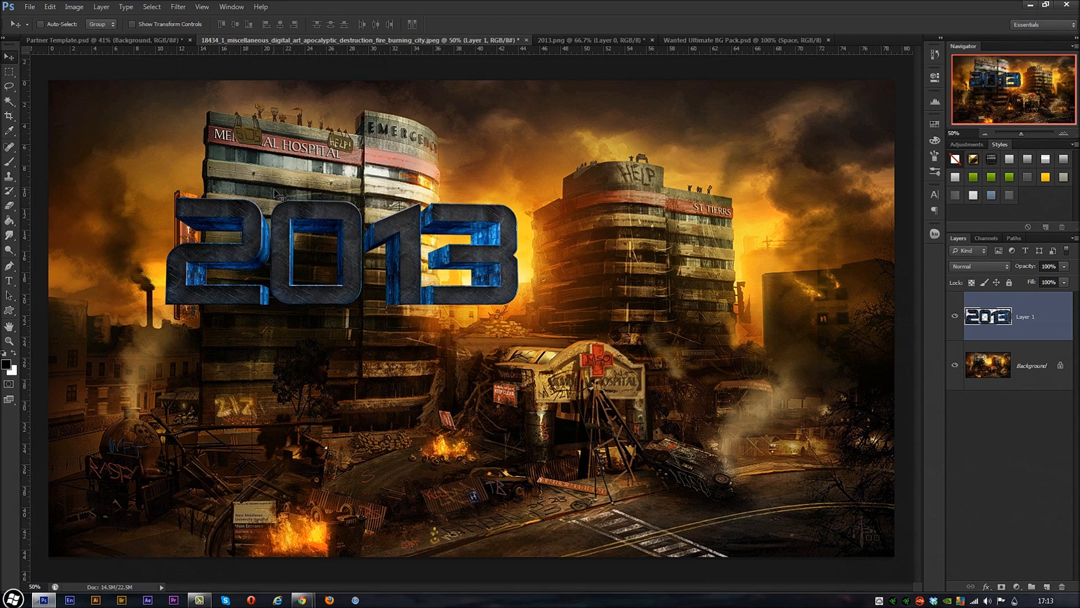
Scale the 2013 layer down to about 64% and place it across the facade of the Memorial Hospital building.
key("ctrl+t")
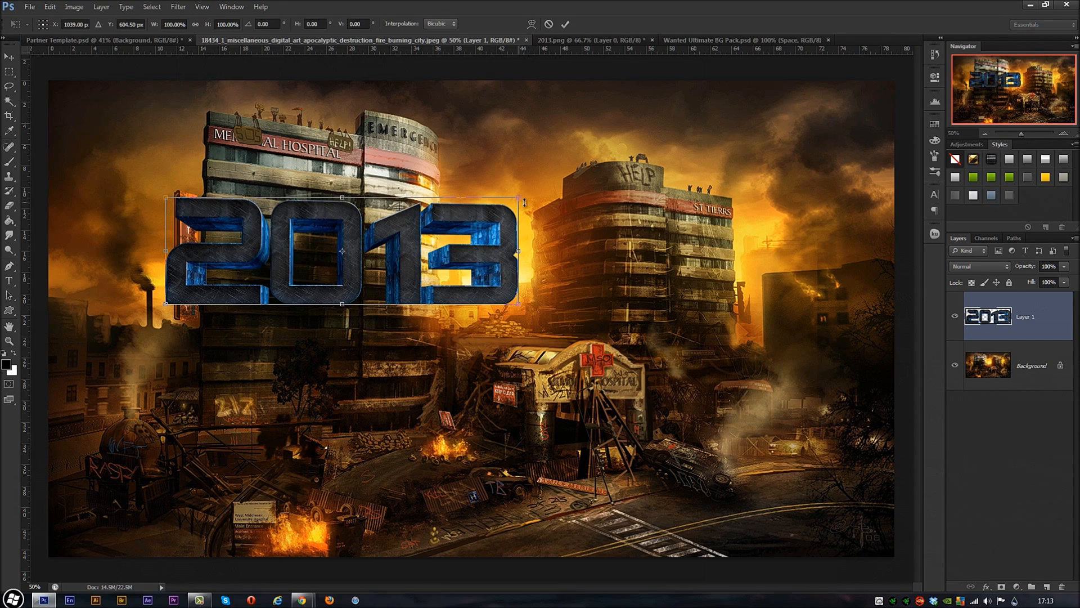
left_click_drag(523, 196, 396, 239)
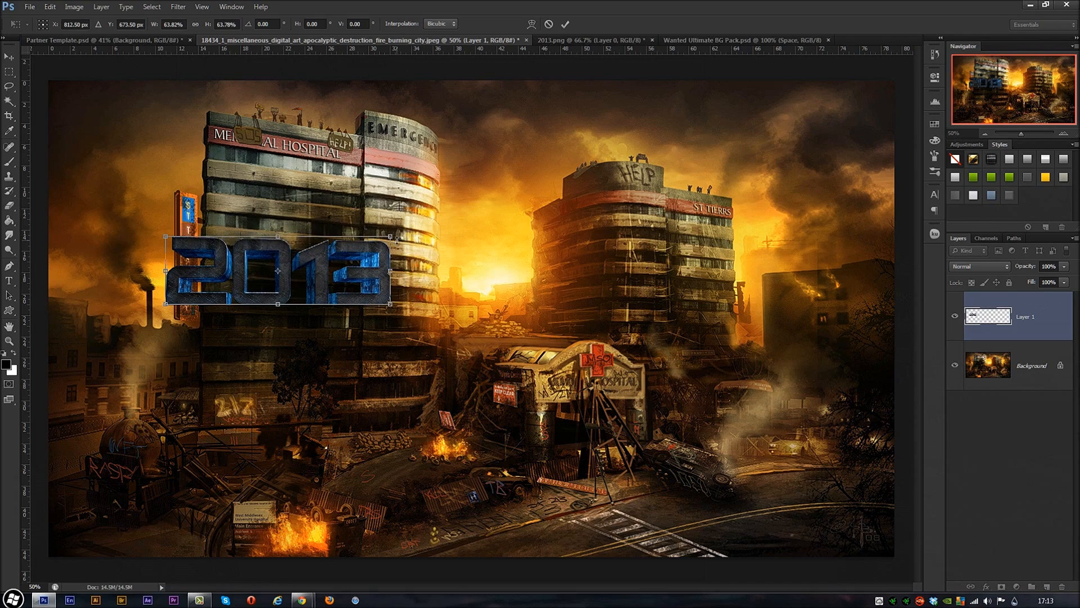
left_click_drag(346, 265, 393, 237)
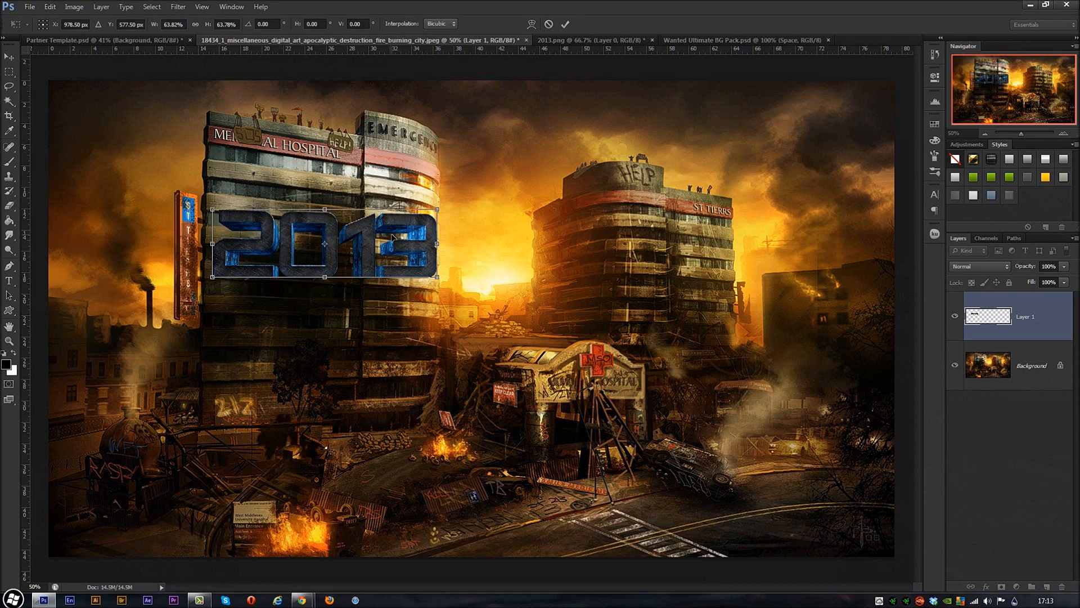
left_click_drag(475, 196, 471, 205)
key("Return")
left_click_drag(418, 281, 406, 243)
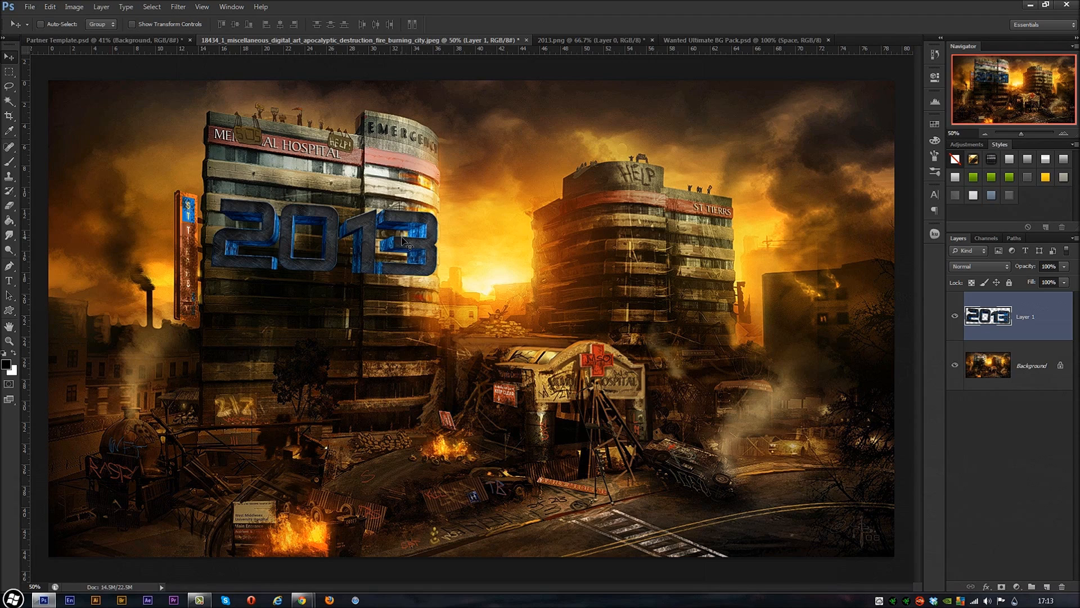
Rotate the 2013 layer counterclockwise so the digits slant upward to the right across the building.
key("ctrl+t")
mouse_move(439, 198)
left_mouse_down()
mouse_move(419, 161)
mouse_move(433, 187)
left_mouse_up()
key("Return")
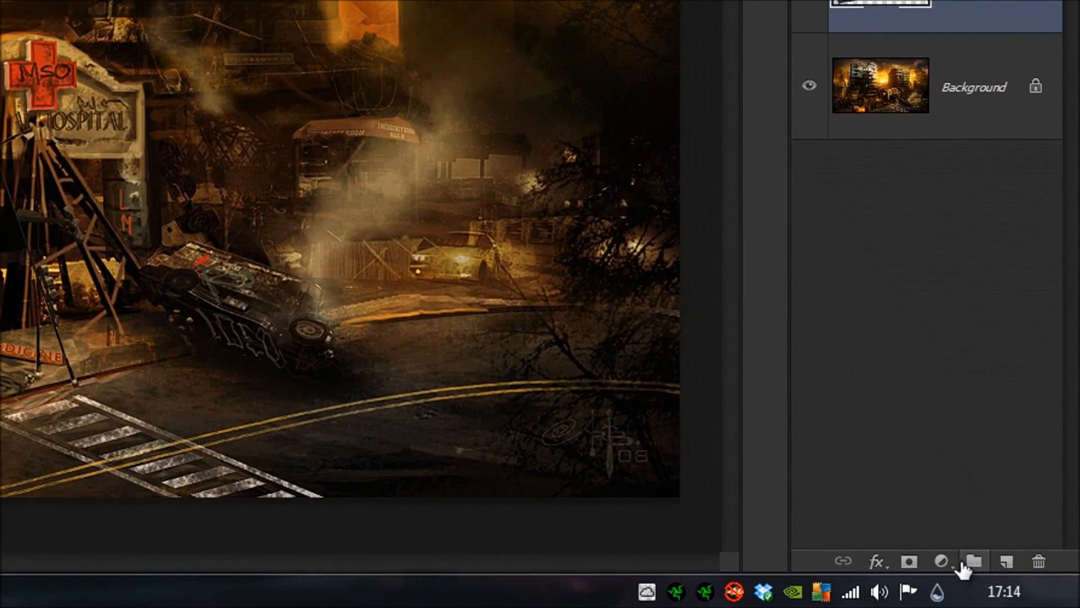
Create a layer group named CC above the 2013 layer.
left_click(974, 561)
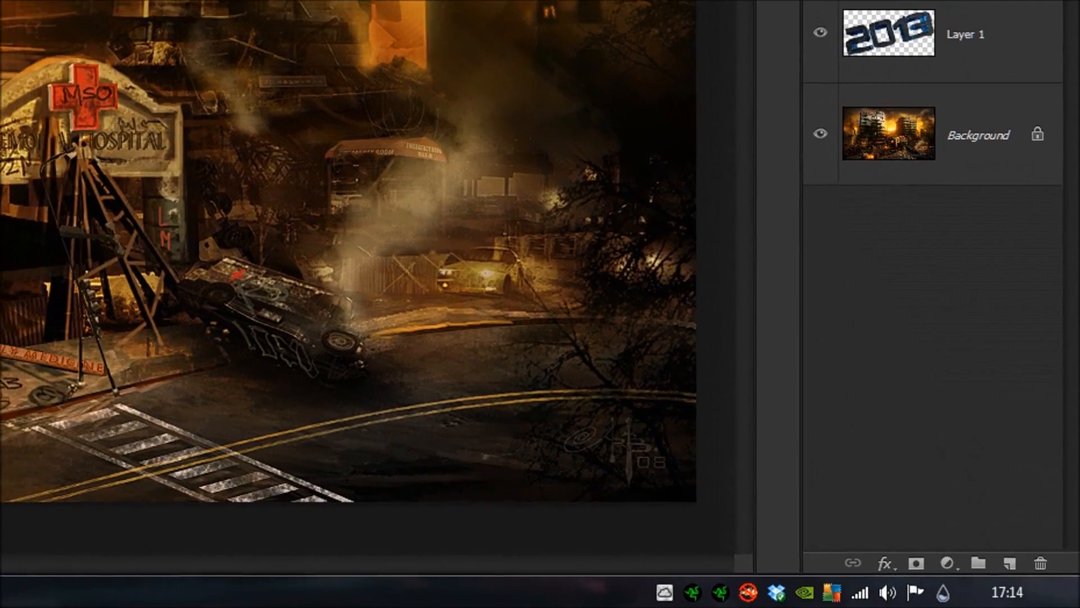
double_click(927, 35)
type("CC")
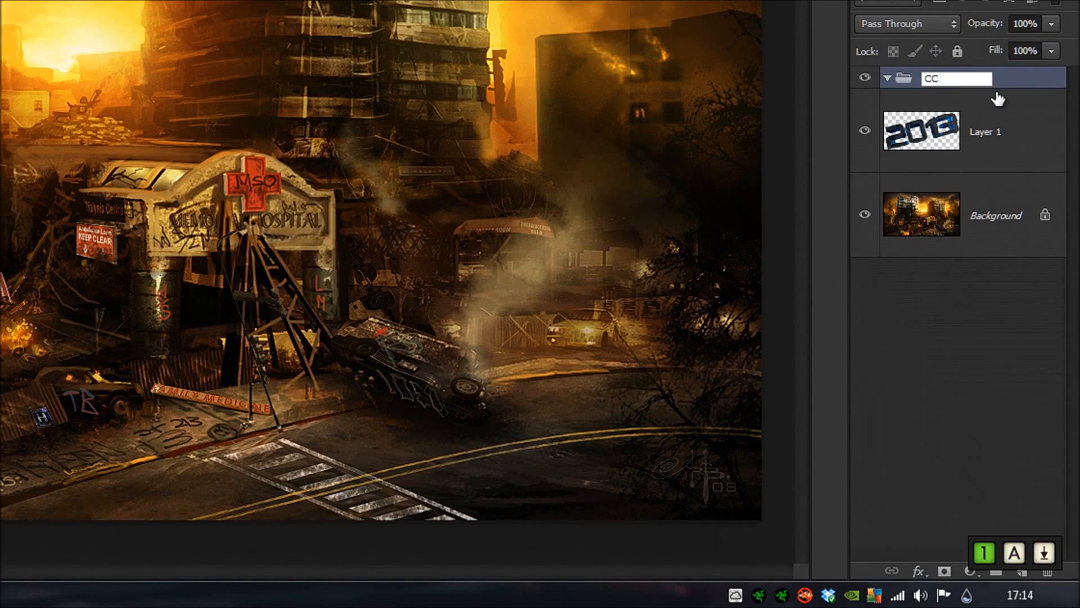
left_click(998, 38)
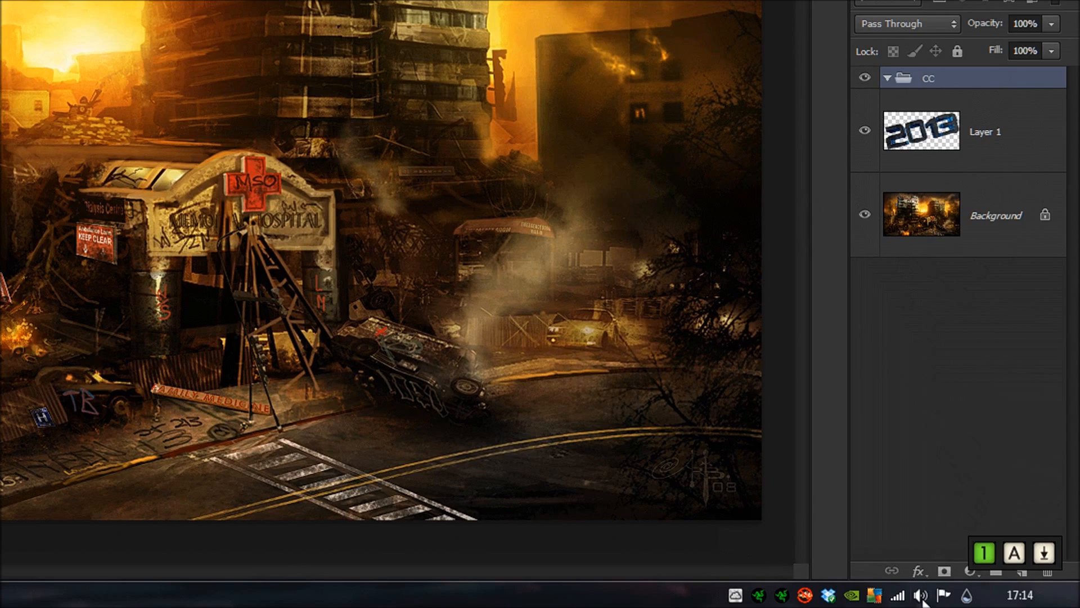
Add a Gradient Map adjustment layer in the CC group and set its black color stop to #1a1a1a.
left_click(969, 571)
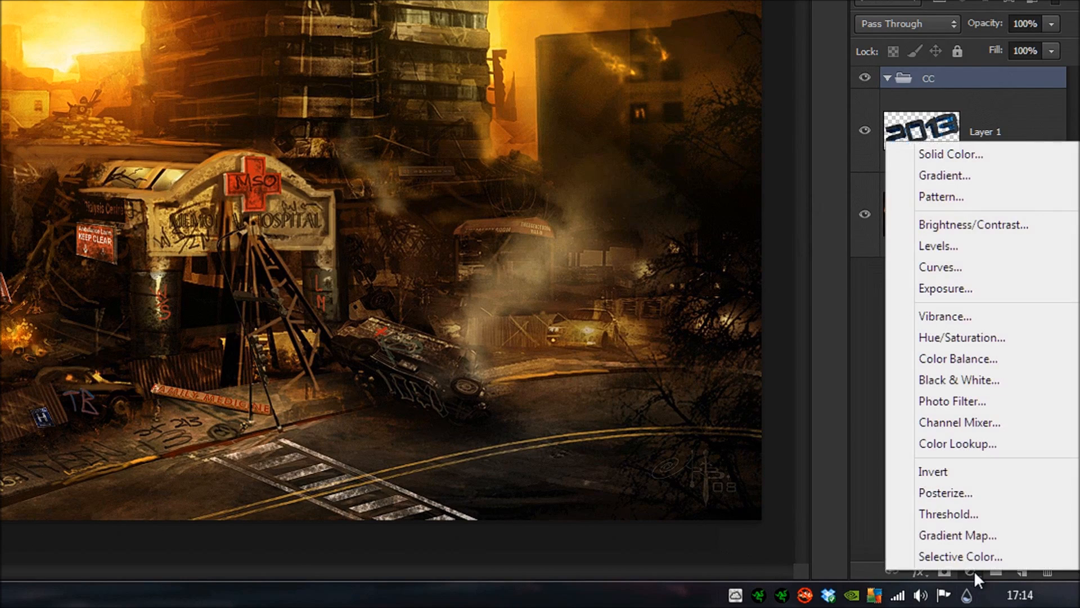
left_click(958, 535)
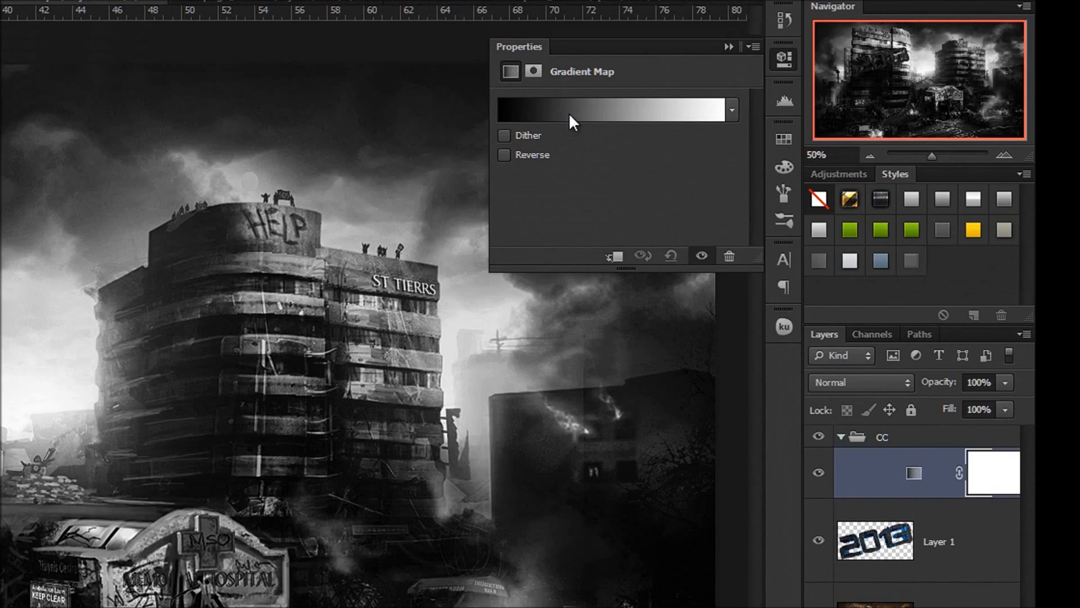
left_click(574, 54)
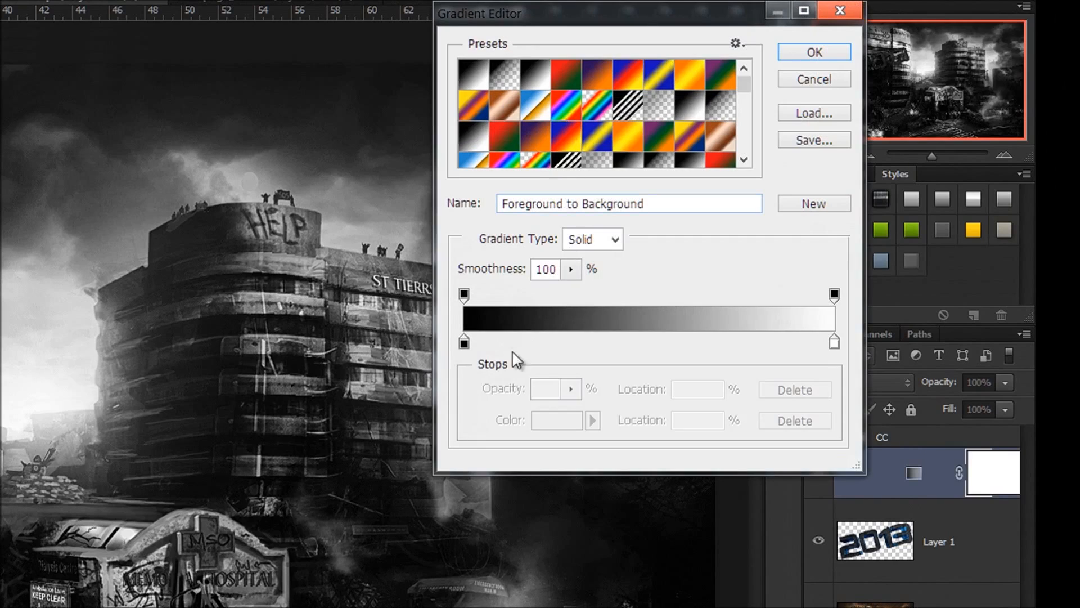
left_click(464, 344)
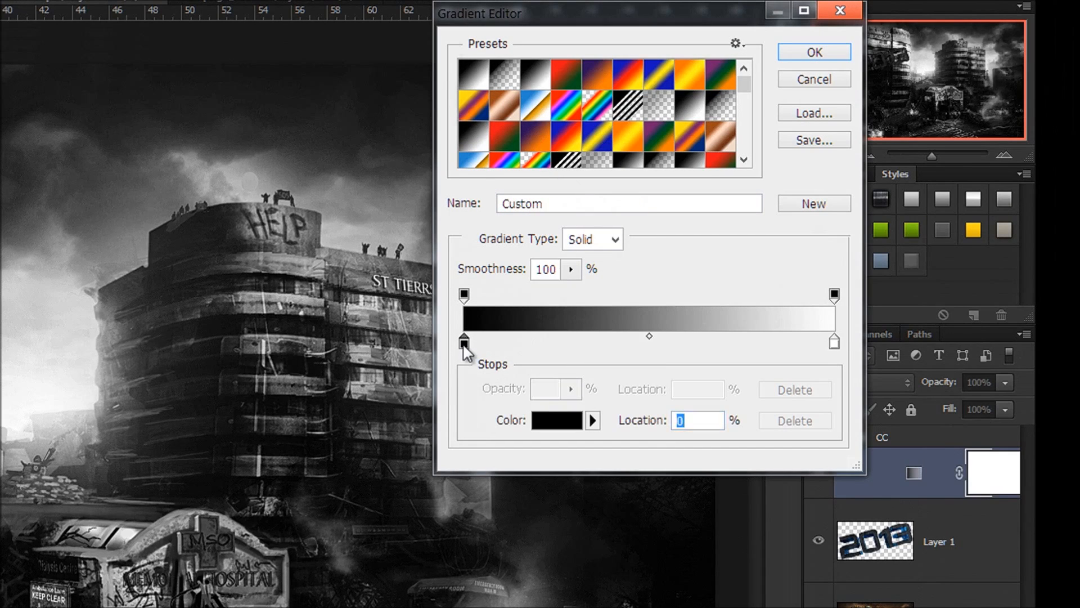
double_click(464, 343)
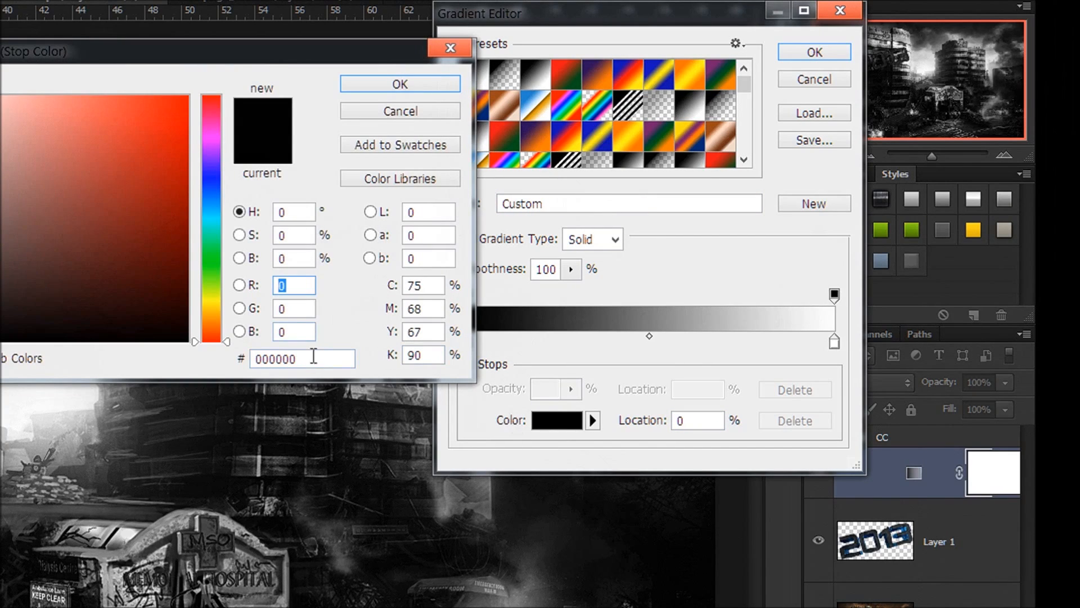
left_click_drag(313, 359, 241, 365)
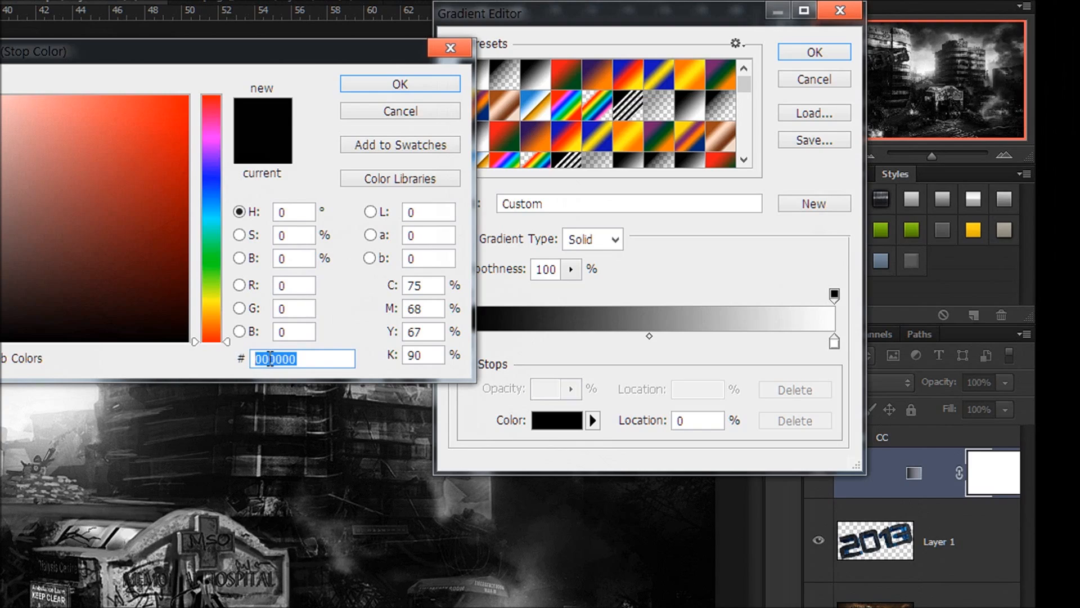
type("1a1a")
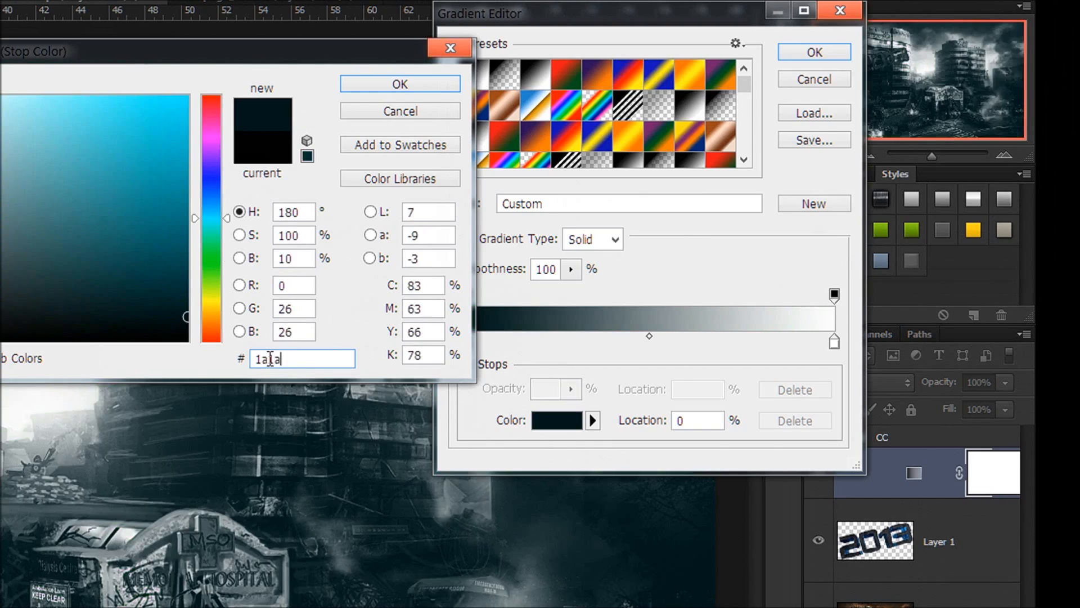
type("1a")
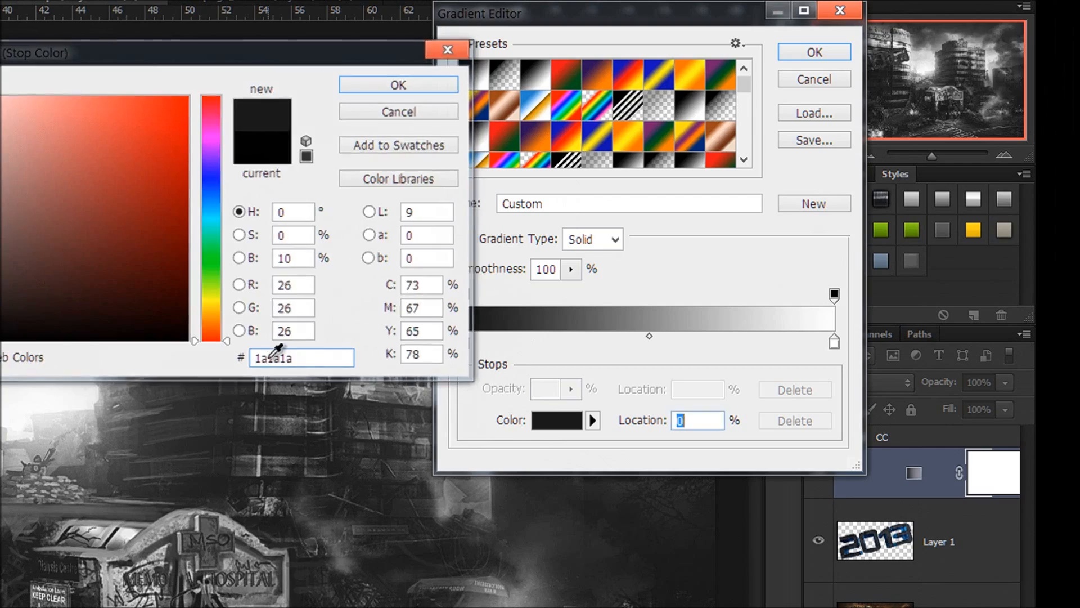
key("Return")
left_click(816, 52)
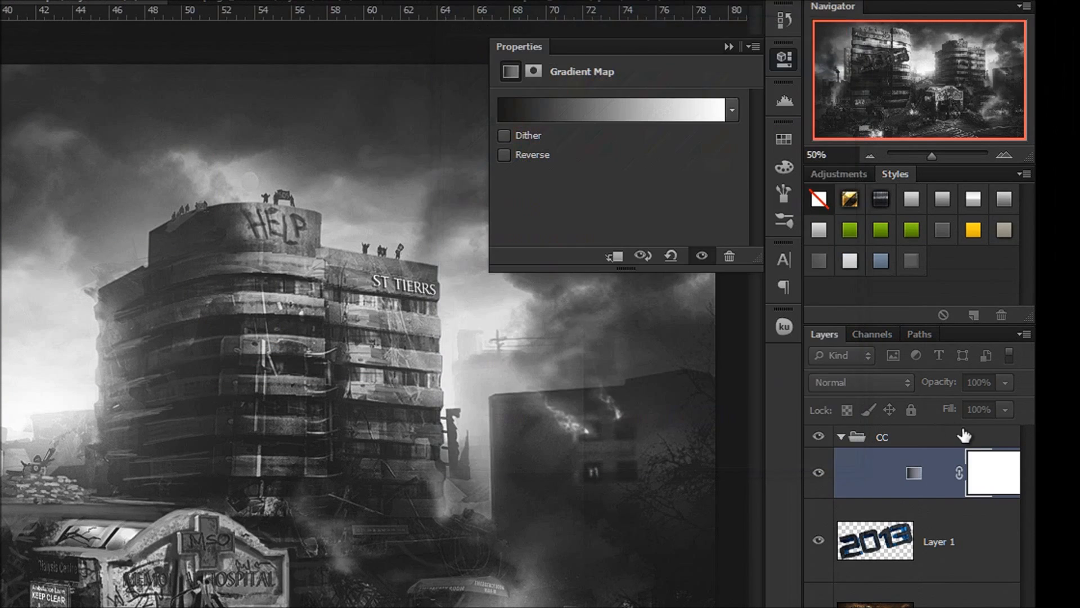
Set the Gradient Map layer's blend mode to Soft Light and its opacity to 56%.
left_click(872, 381)
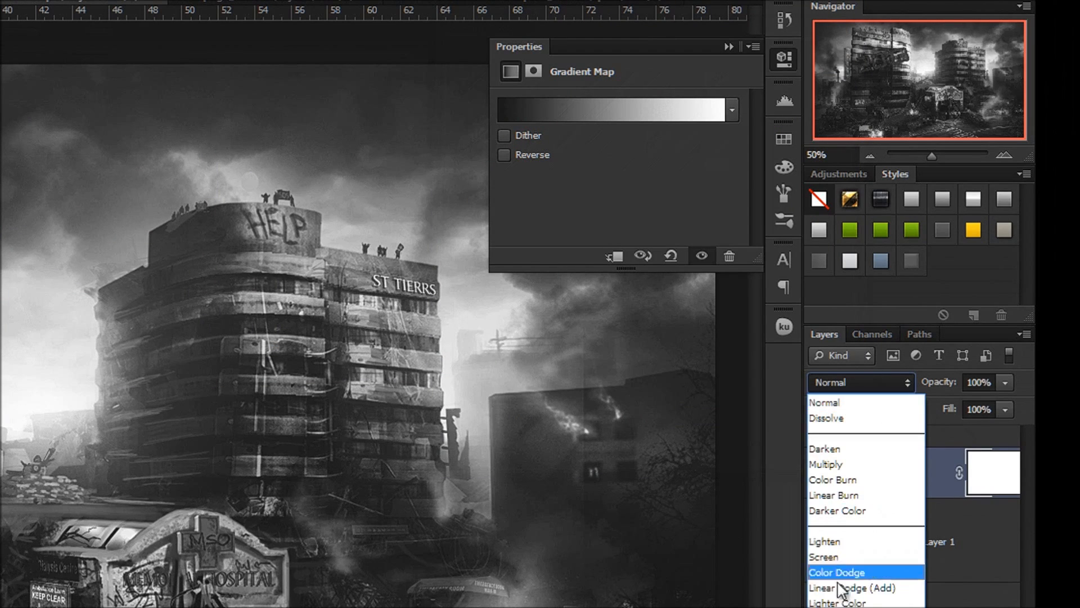
left_click(845, 607)
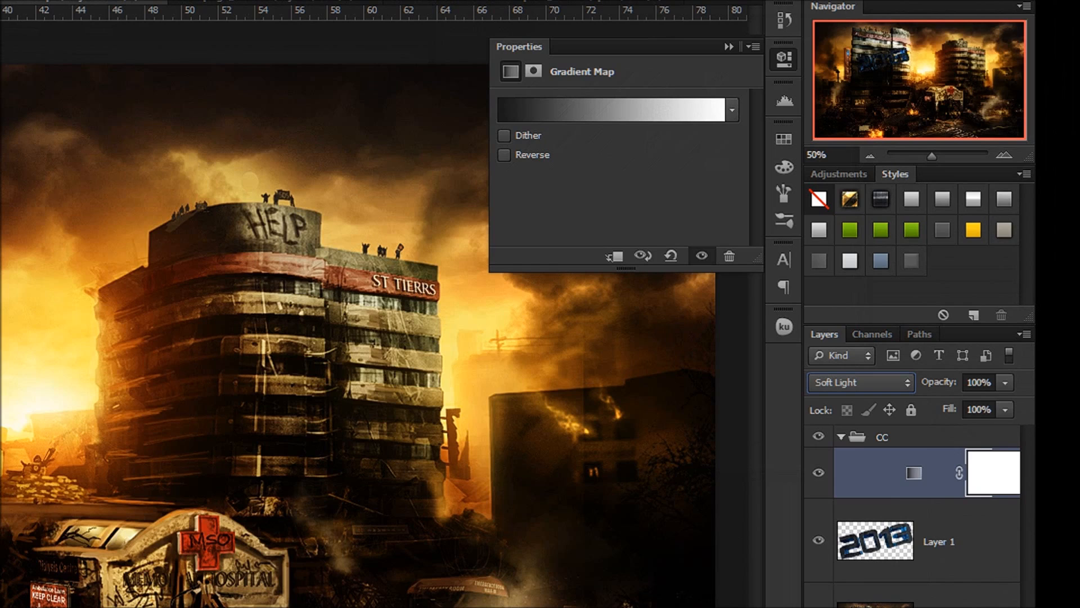
left_click(991, 385)
type("56")
key("Return")
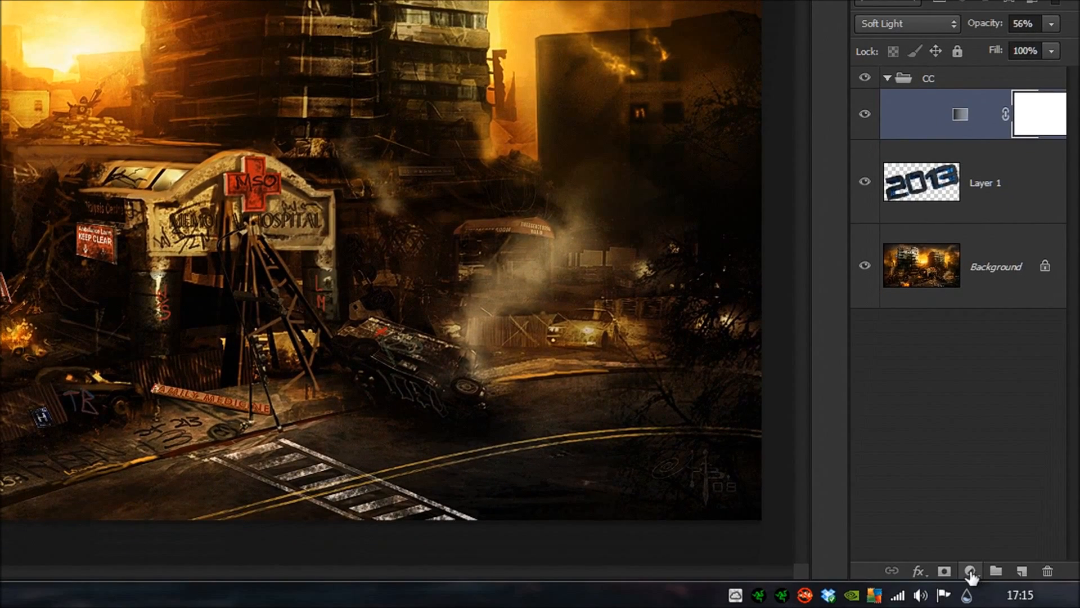
Add a Color Balance adjustment layer above the Gradient Map in the CC group.
left_click(970, 570)
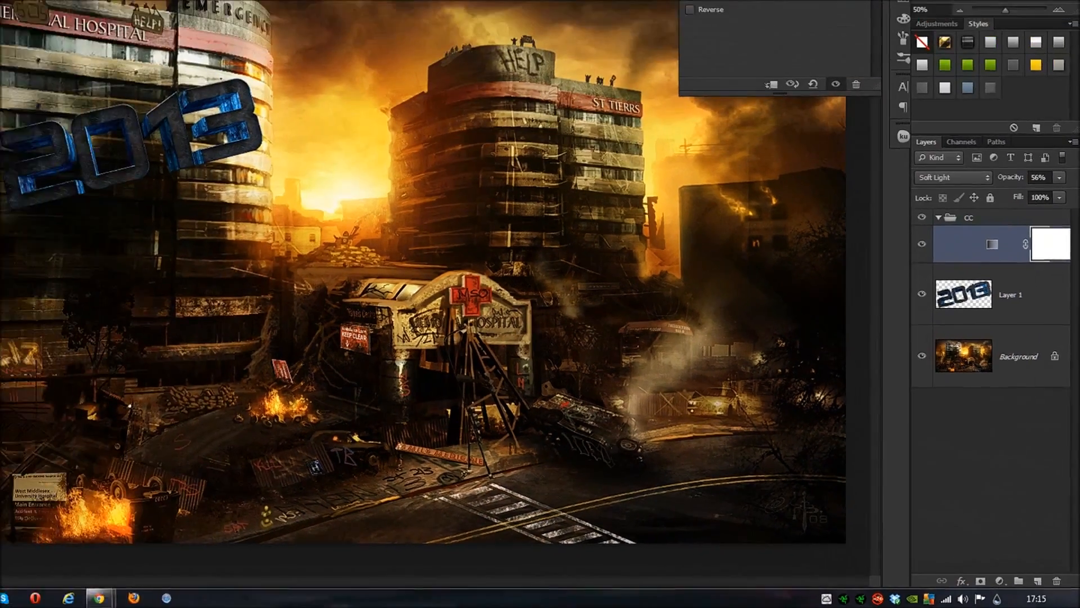
left_click(74, 7)
mouse_move(90, 35)
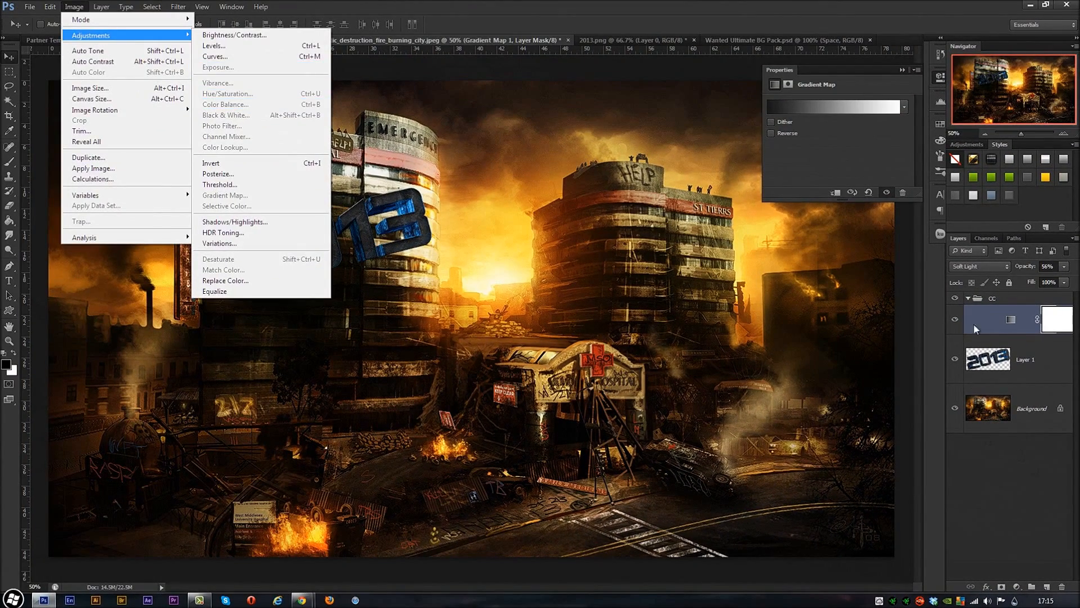
left_click(988, 336)
left_click(1016, 586)
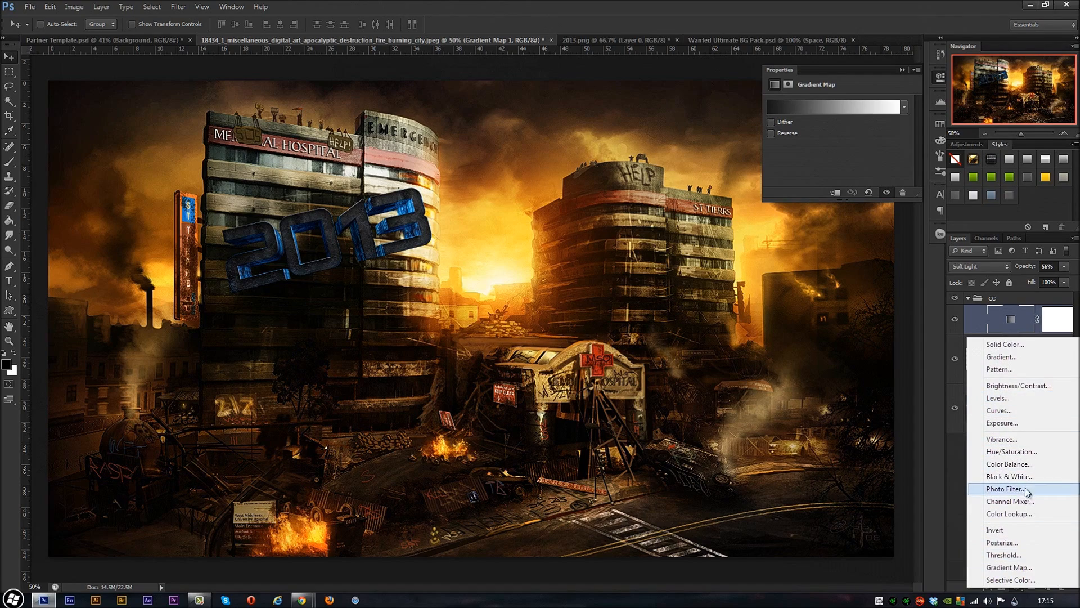
left_click(1020, 465)
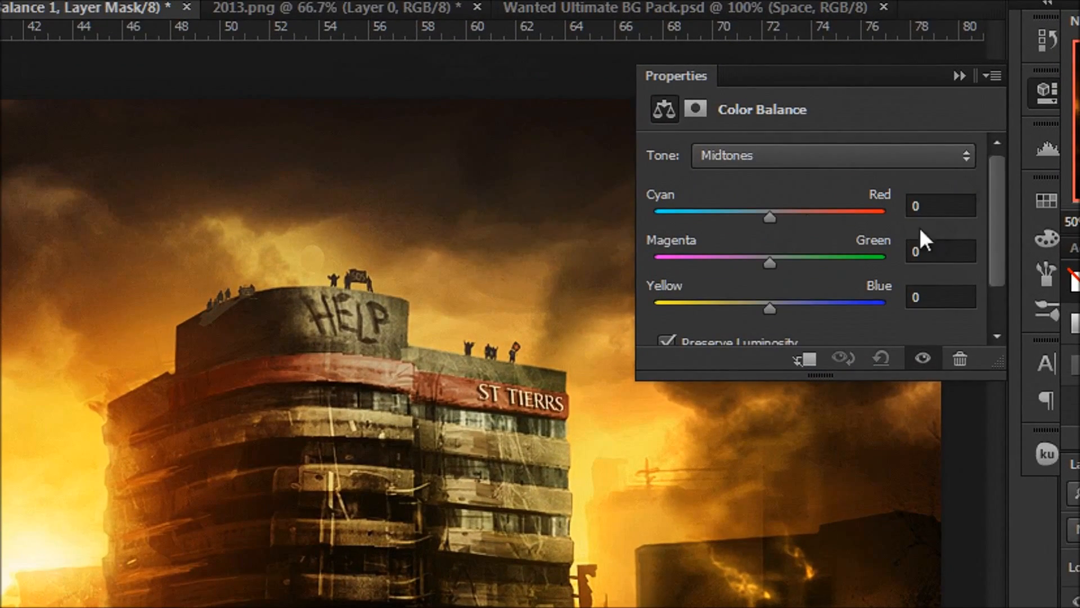
Set the Color Balance midtones to -7 for Cyan/Red, 9 for Magenta/Green and 21 for Yellow/Blue.
left_click(940, 210)
type("-7")
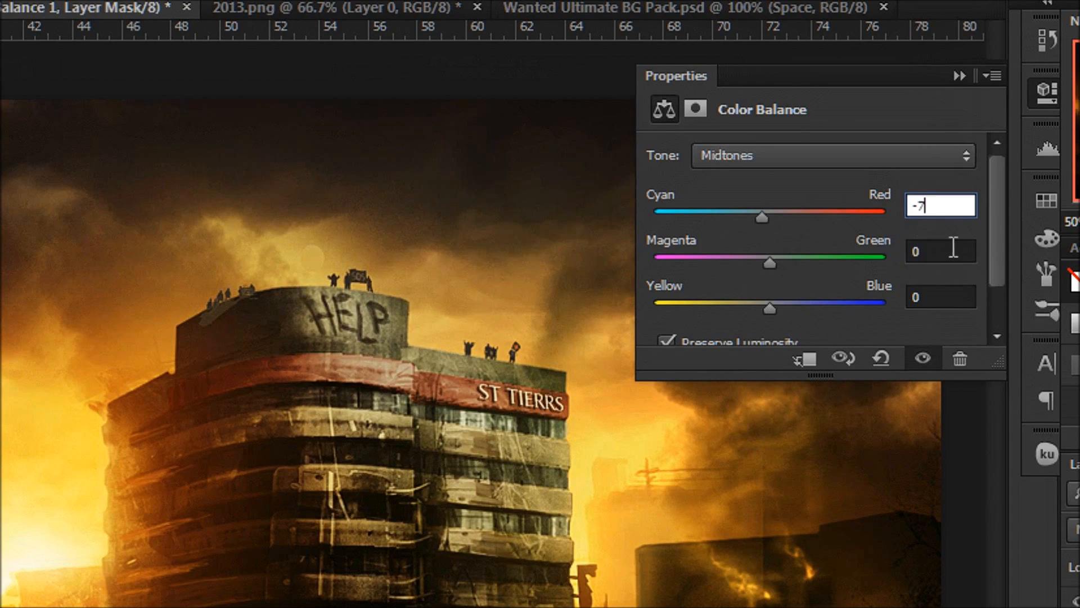
left_click(969, 250)
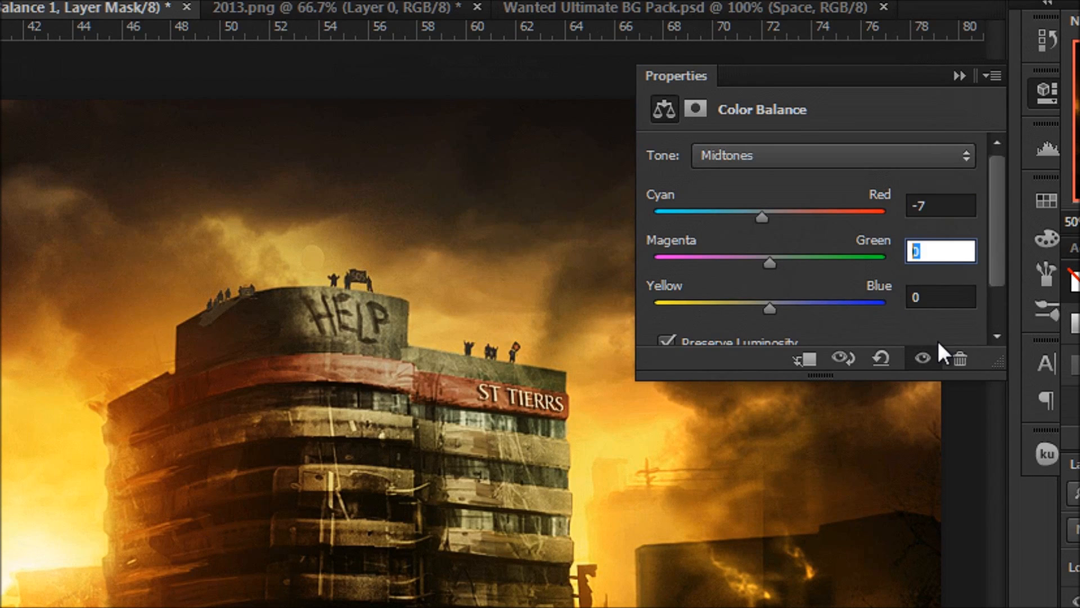
type("9")
left_click(935, 295)
type("21")
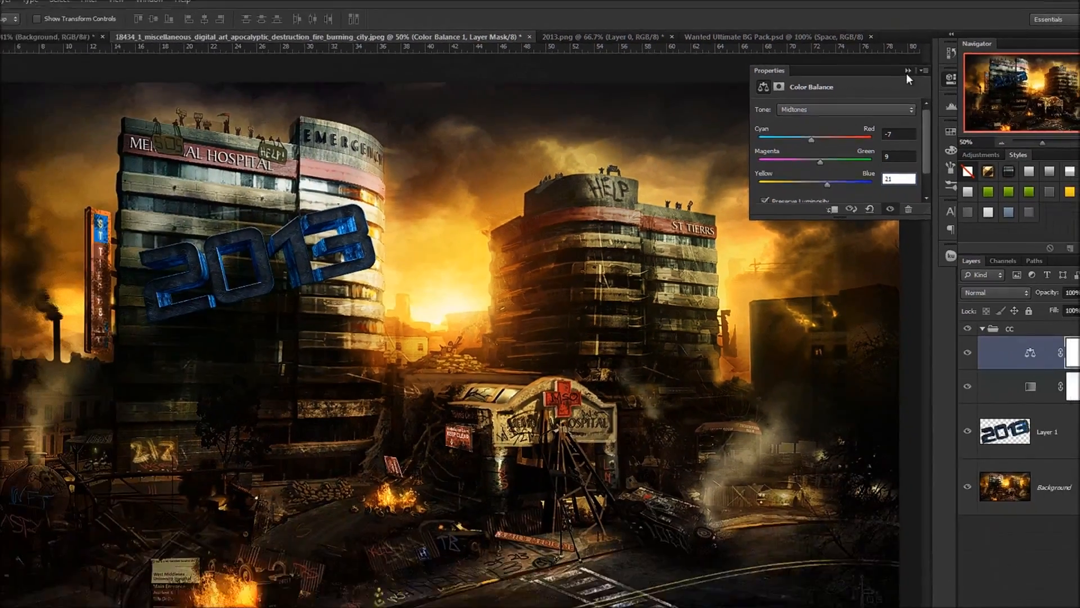
left_click(908, 71)
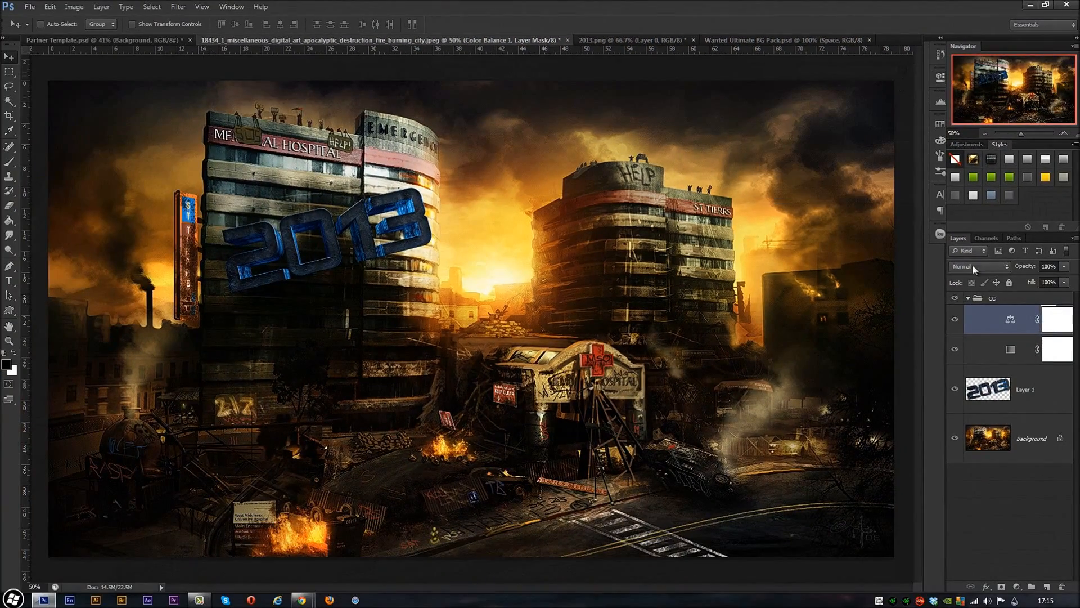
Add a Photo Filter adjustment layer above the Color Balance layer in the CC group.
left_click(977, 322)
left_click(1016, 587)
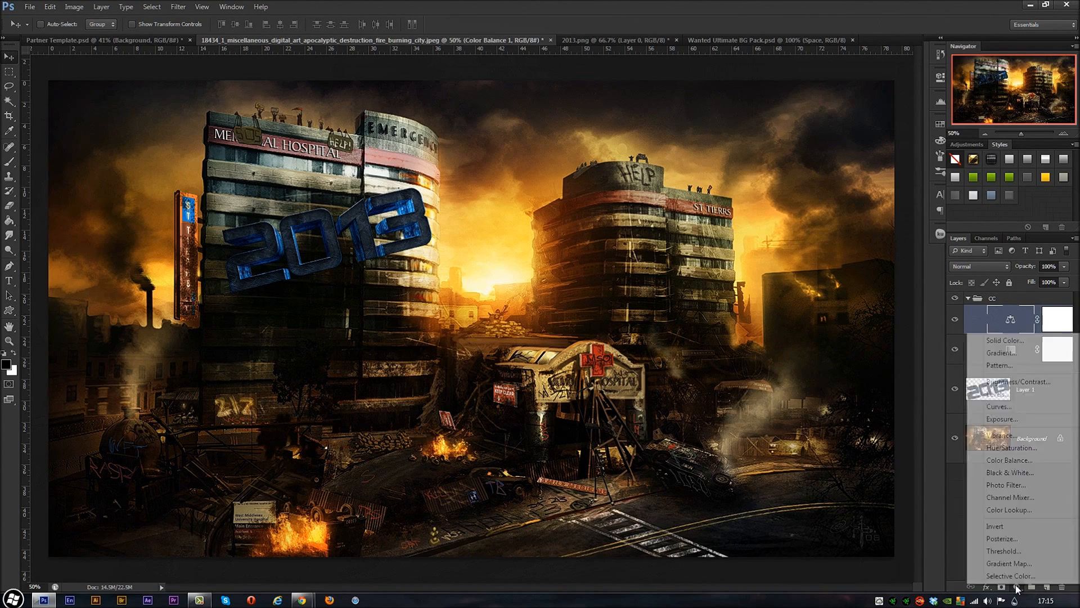
key("alt+Tab")
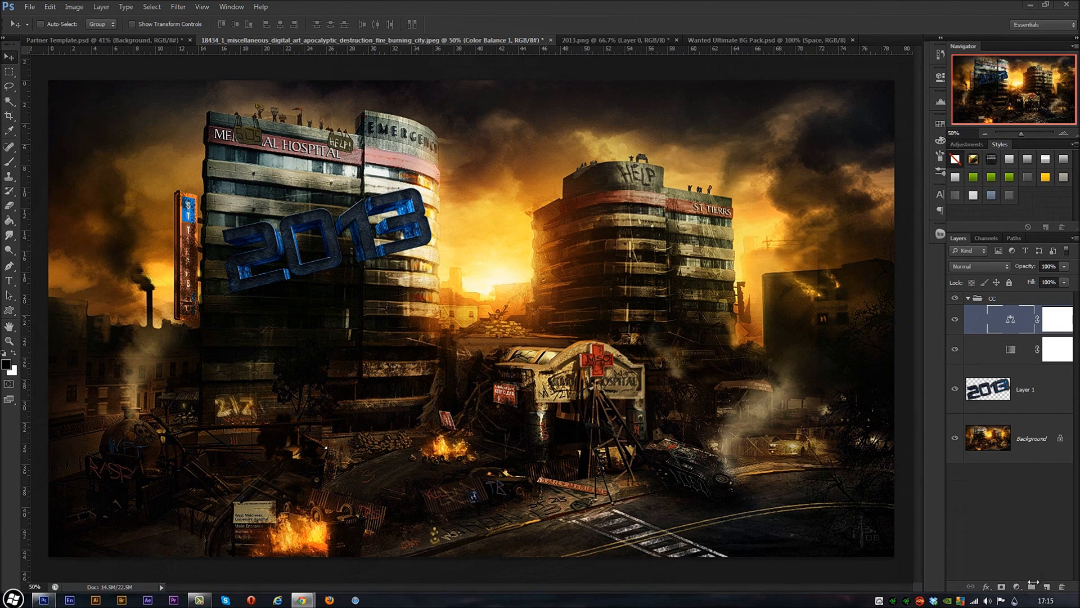
key("alt+Tab")
left_click(1016, 587)
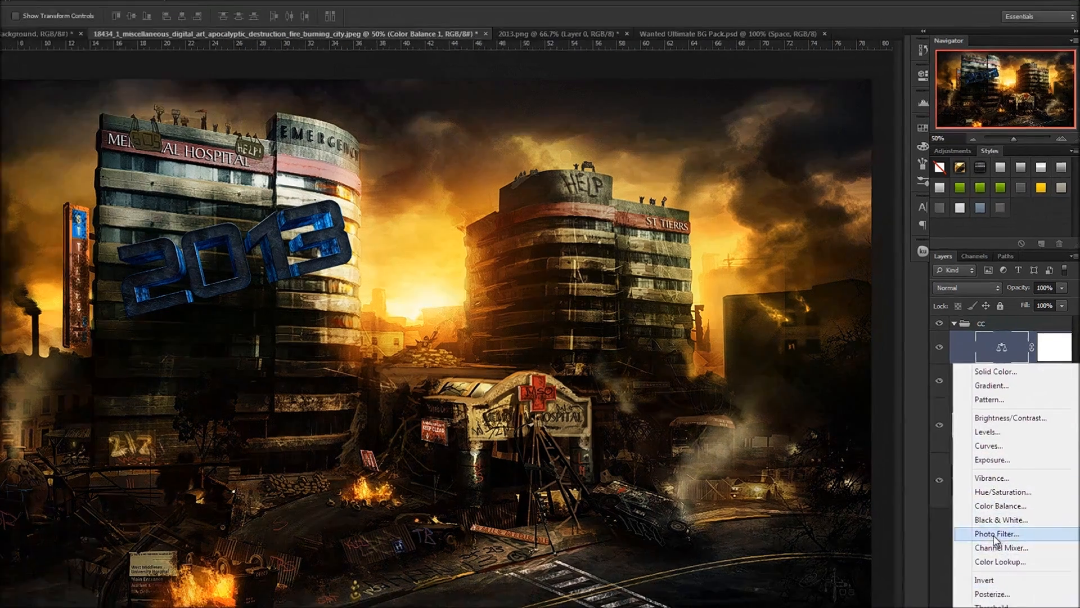
left_click(1006, 485)
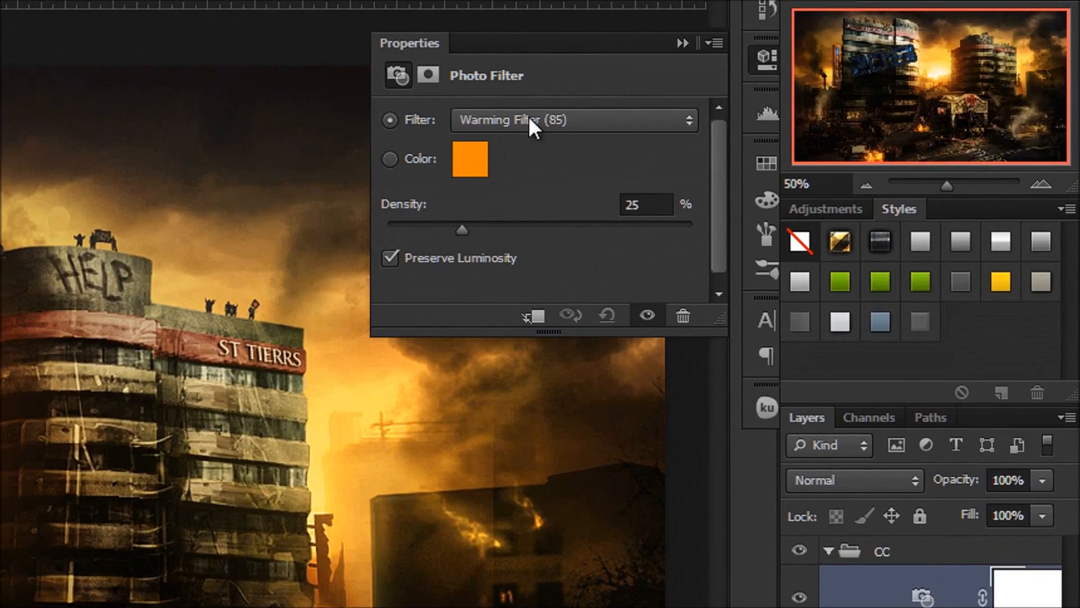
left_click(389, 160)
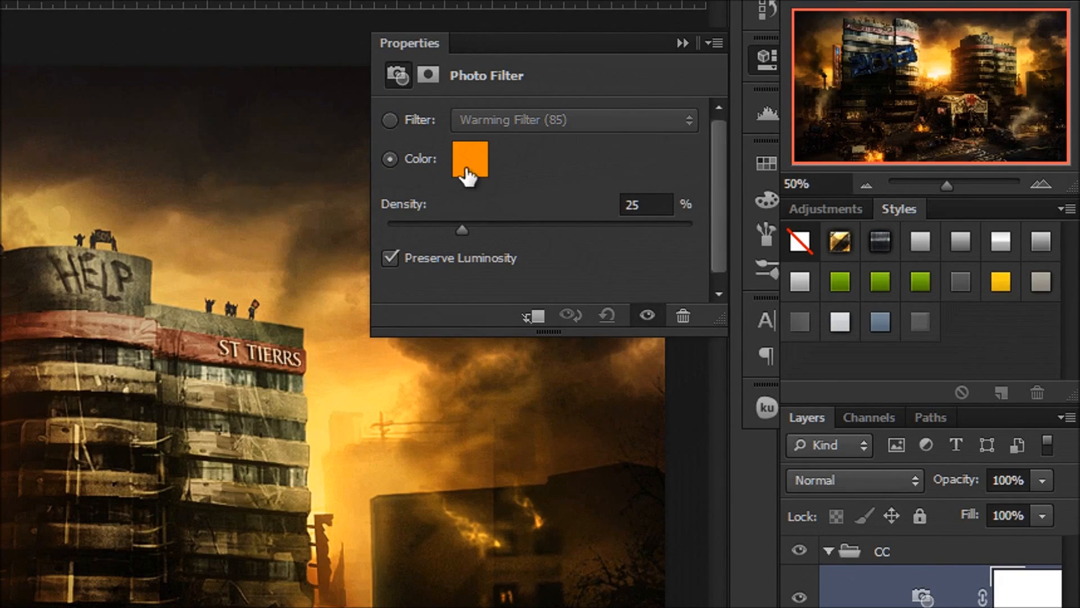
left_click(477, 170)
left_click_drag(0, 225, 0, 328)
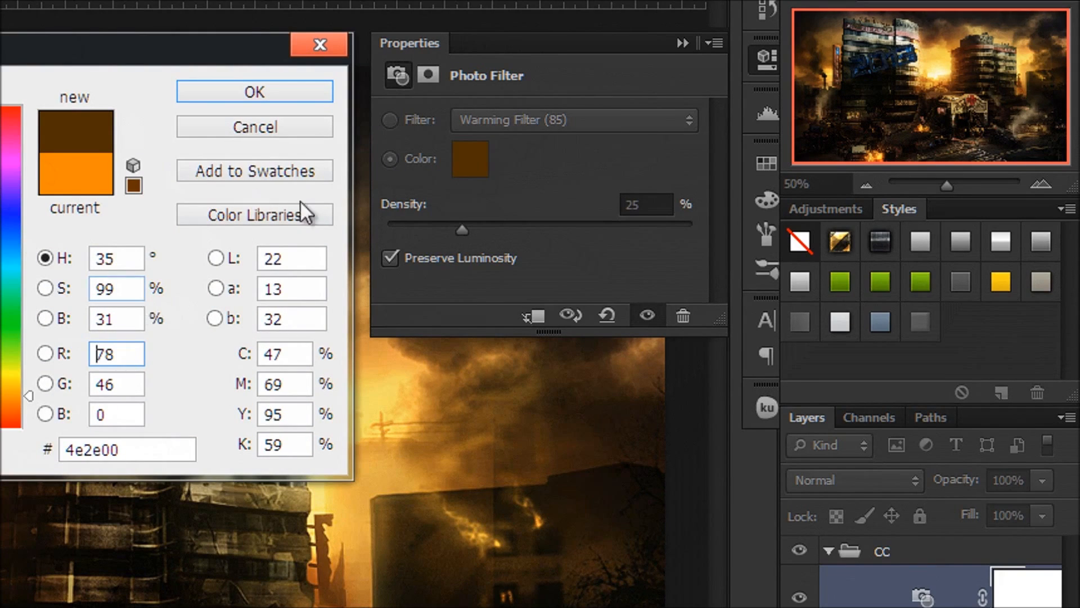
left_click(226, 133)
left_click(389, 120)
Set the Photo Filter adjustment to the Sepia filter with a density of 29%.
left_click(491, 118)
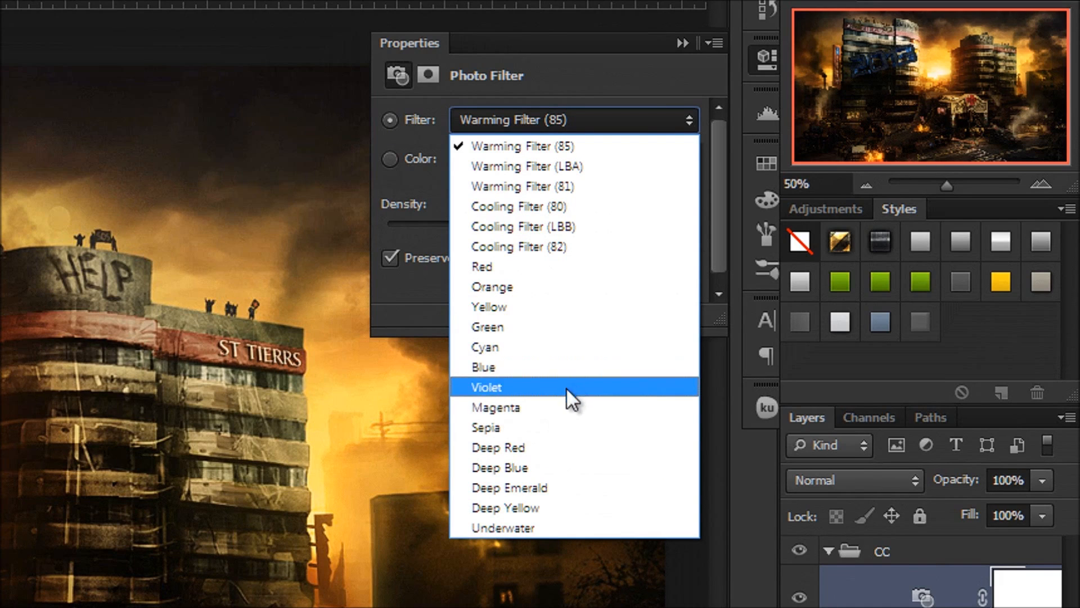
left_click(532, 427)
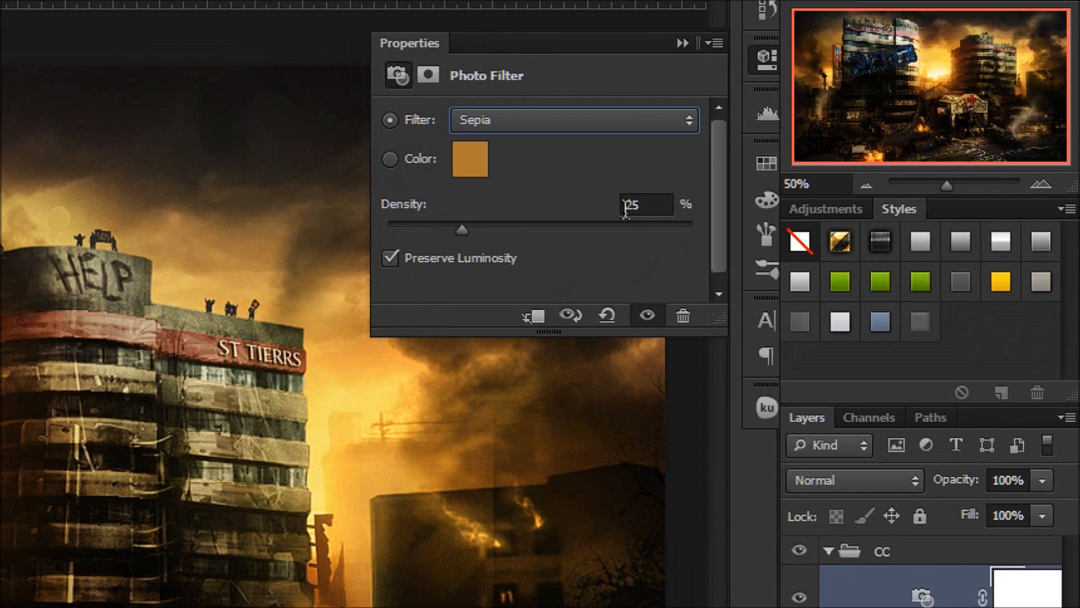
left_click(636, 204)
type("29")
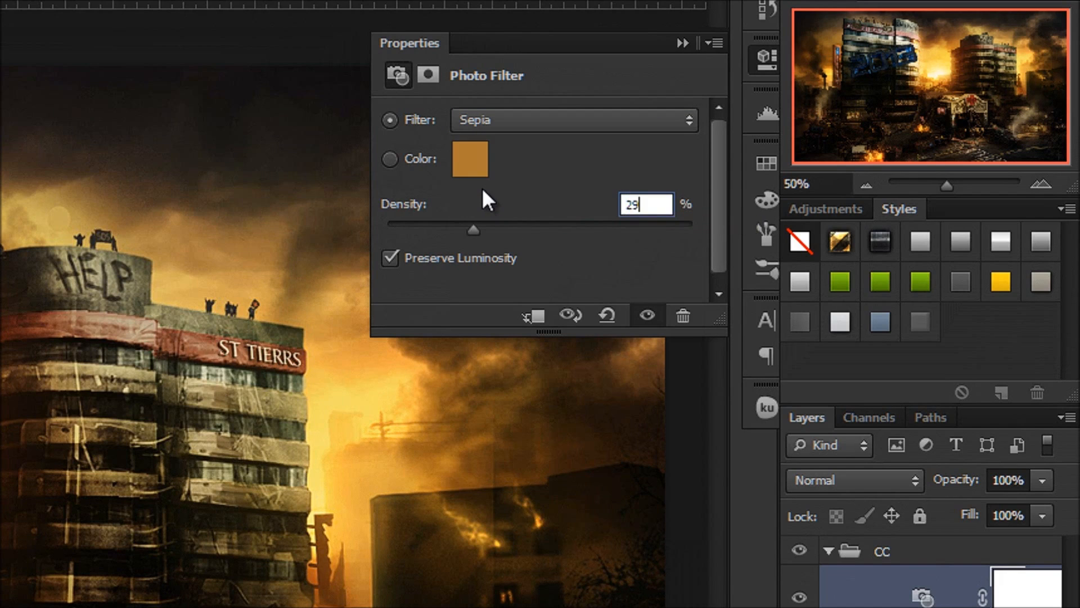
key("Return")
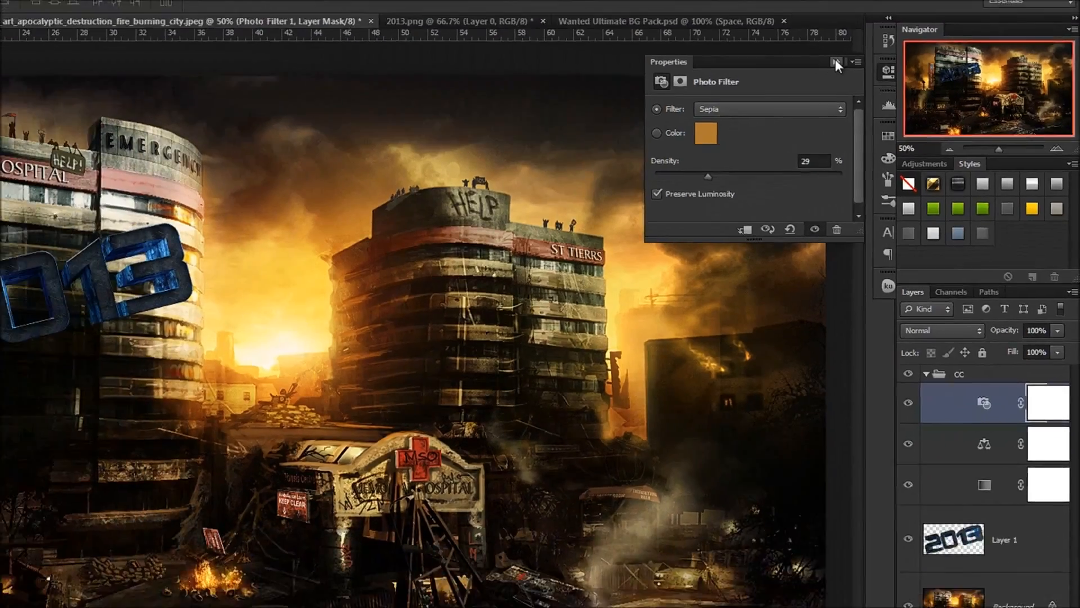
left_click(681, 42)
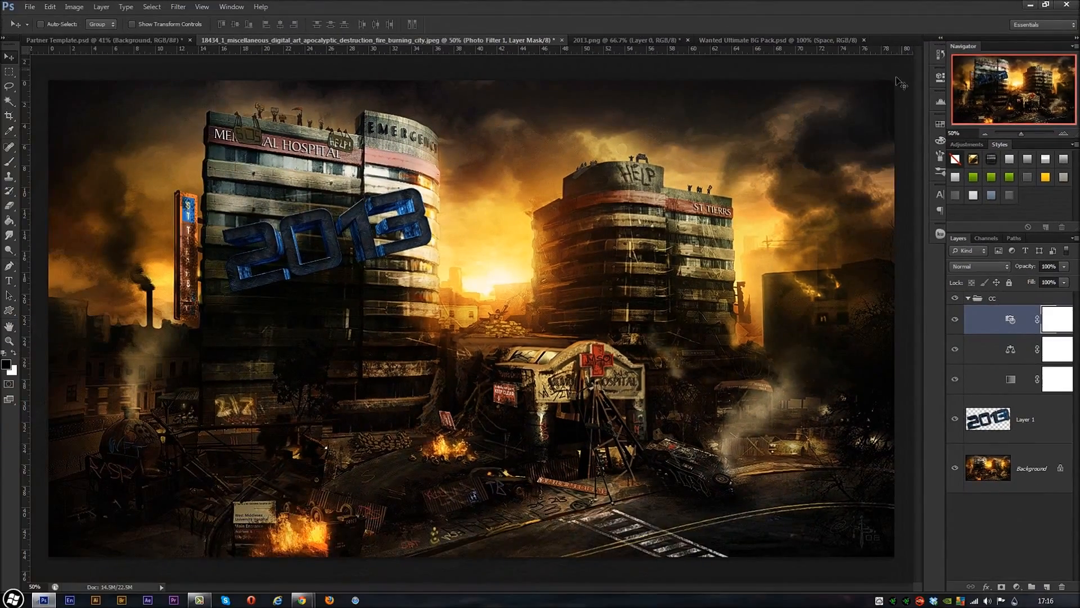
Add a Brightness/Contrast adjustment layer above the Photo Filter with brightness 15 and contrast 36.
left_click(1018, 587)
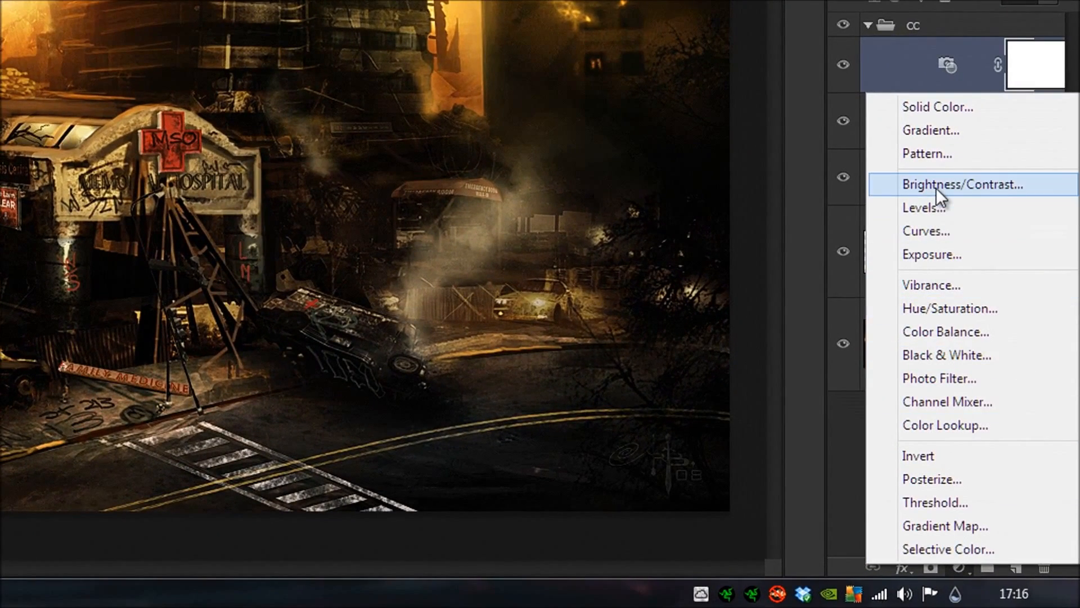
left_click(936, 188)
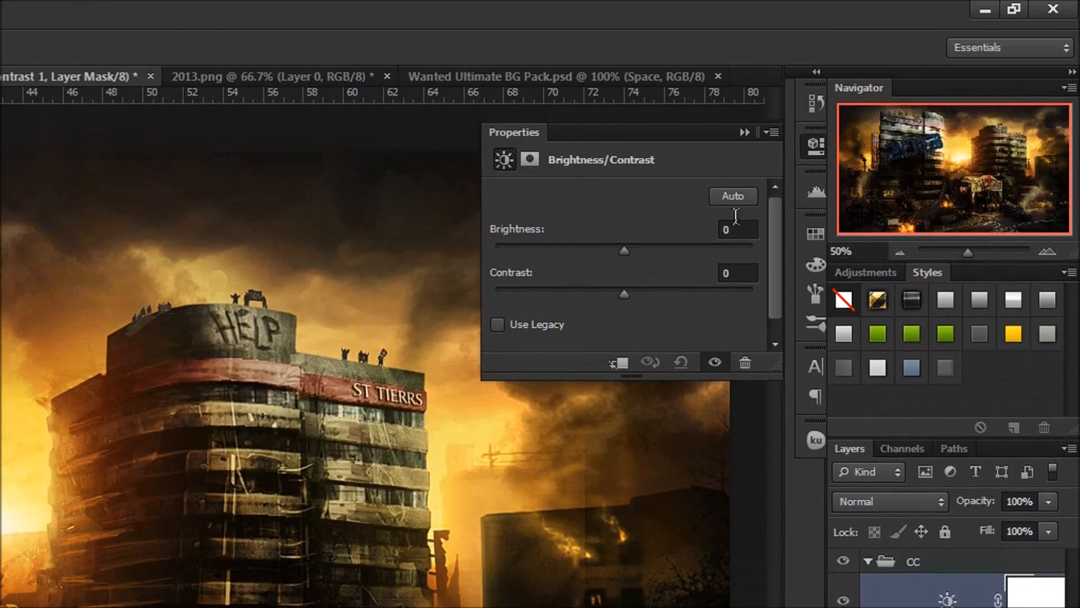
left_click(735, 228)
type("15")
key("Return")
left_click(749, 274)
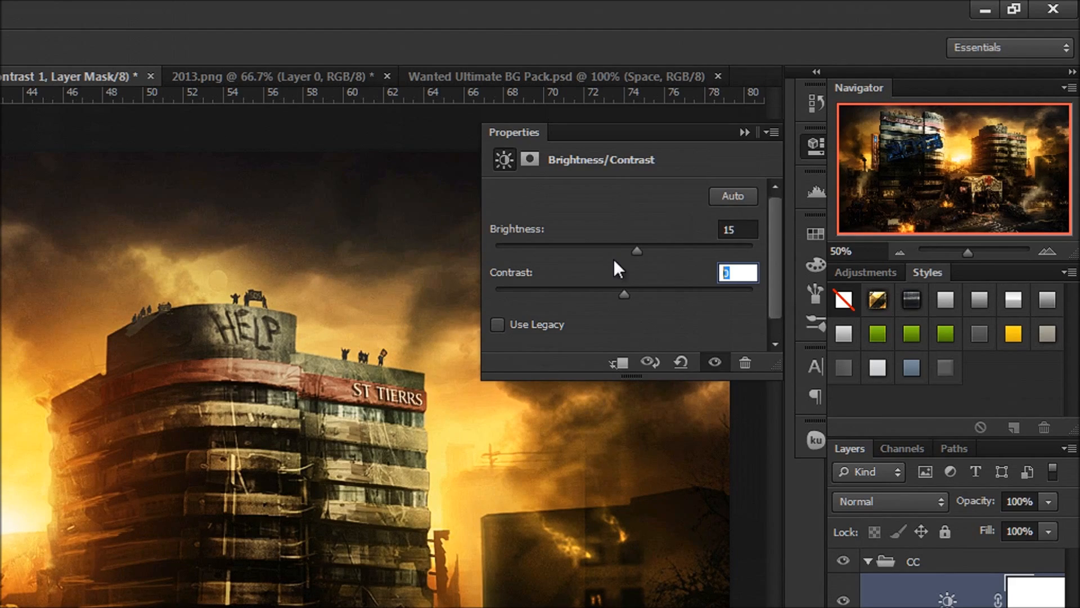
type("36")
key("Return")
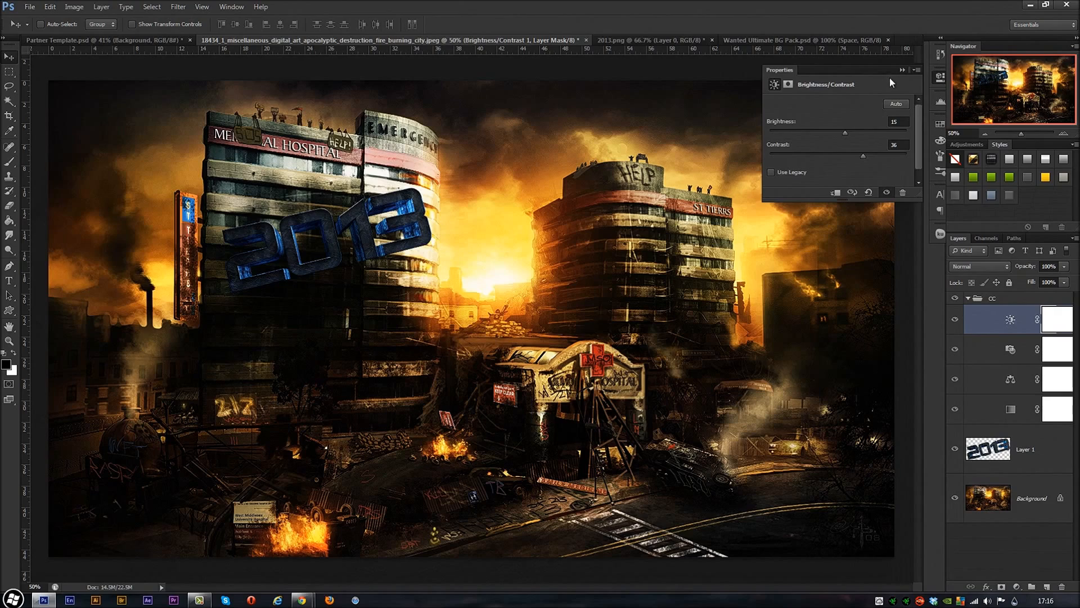
left_click(902, 70)
Try the Overlay blend mode at reduced opacity on the Photo Filter layer, comparing with the layer and the CC group hidden.
left_click(991, 348)
left_click(979, 266)
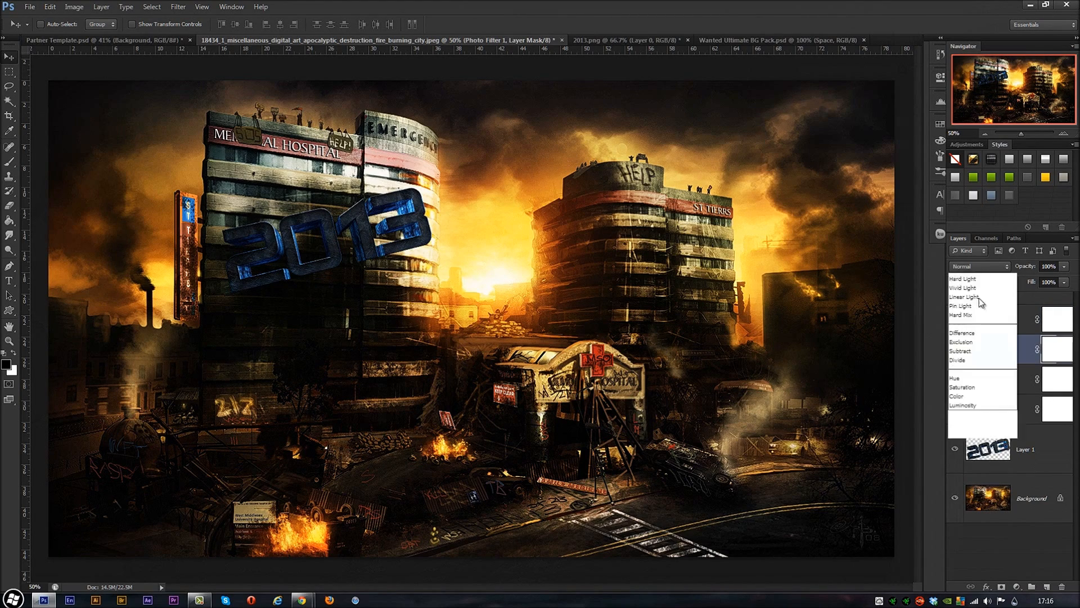
left_click(961, 414)
left_click_drag(1025, 268, 931, 263)
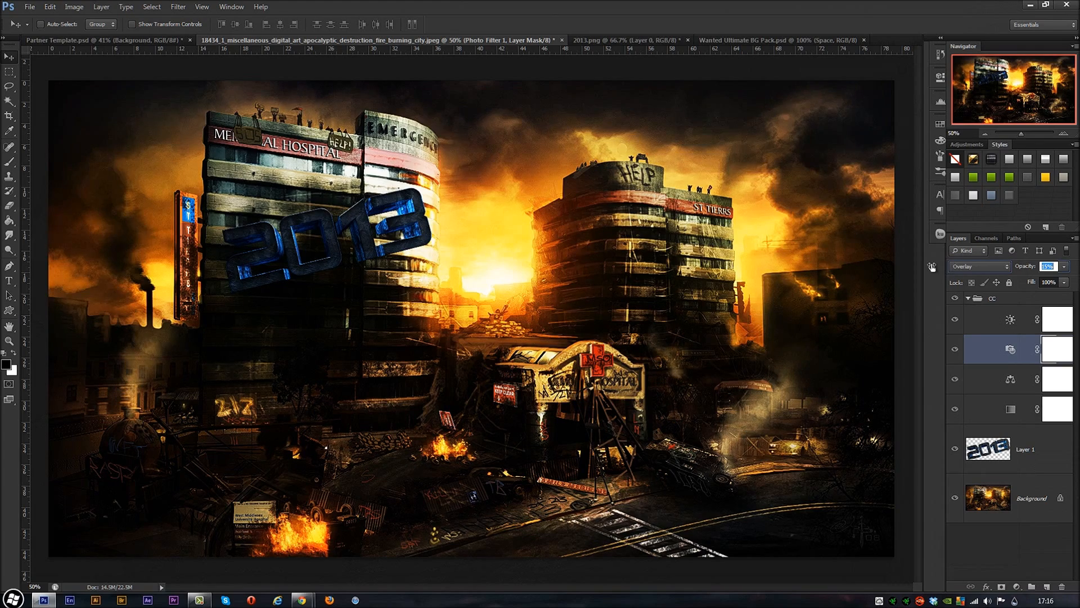
left_click(954, 350)
left_click(953, 350)
left_click(955, 298)
left_click(955, 298)
Return the Photo Filter layer to Normal blending at 100% opacity and compare the image with the layer hidden.
left_click(994, 267)
left_click(986, 277)
left_click_drag(1029, 267, 1079, 270)
key("Return")
left_click_drag(1026, 267, 1072, 268)
left_click(954, 350)
left_click(955, 350)
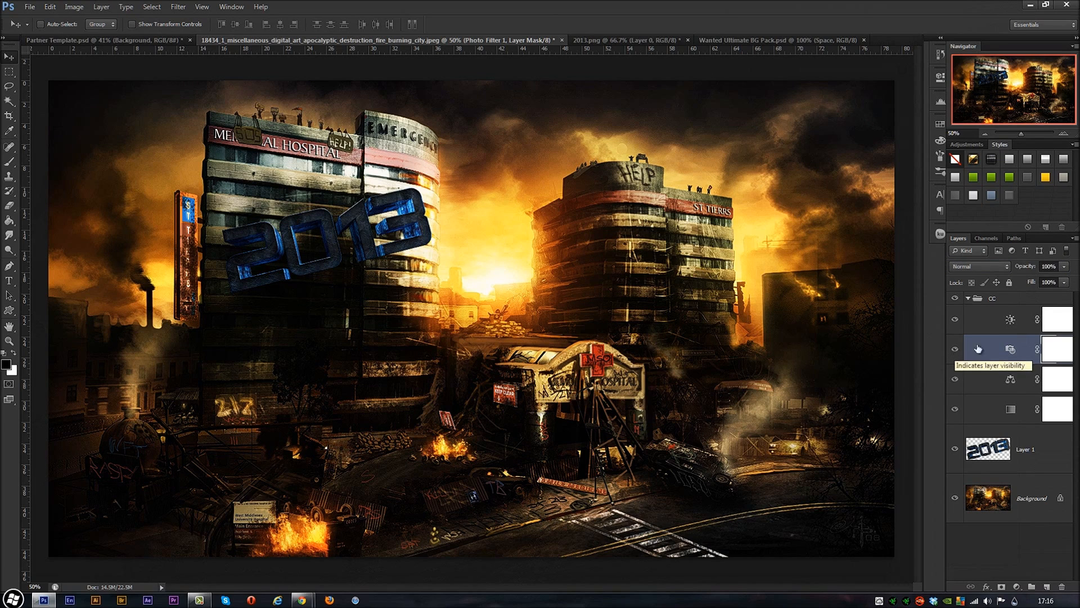
Set the Photo Filter layer's blend mode to Soft Light and lower its opacity substantially.
left_click(971, 265)
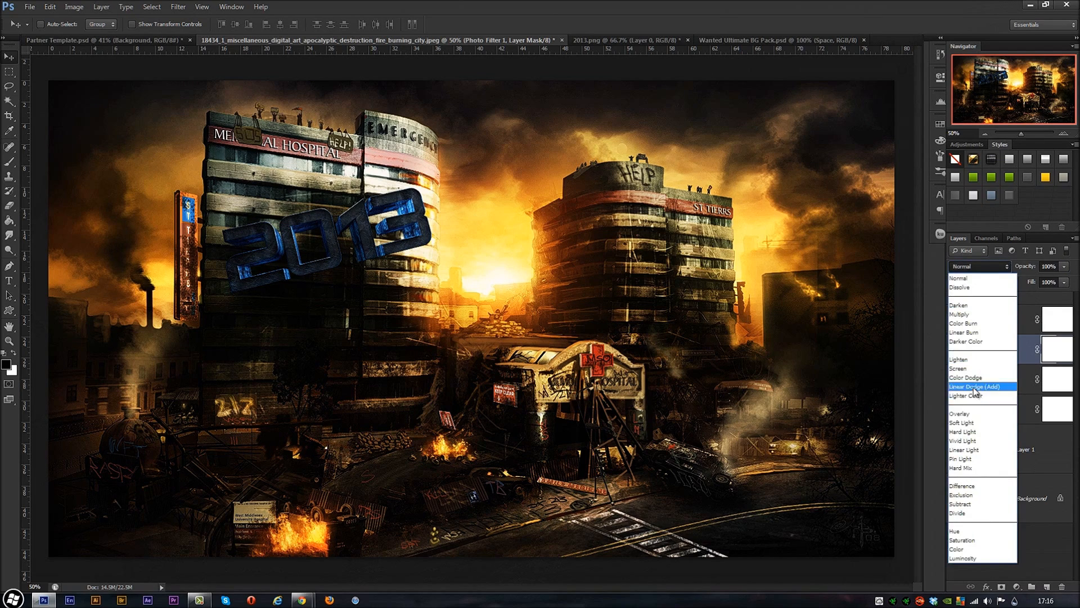
left_click(977, 426)
left_click_drag(1029, 264, 960, 263)
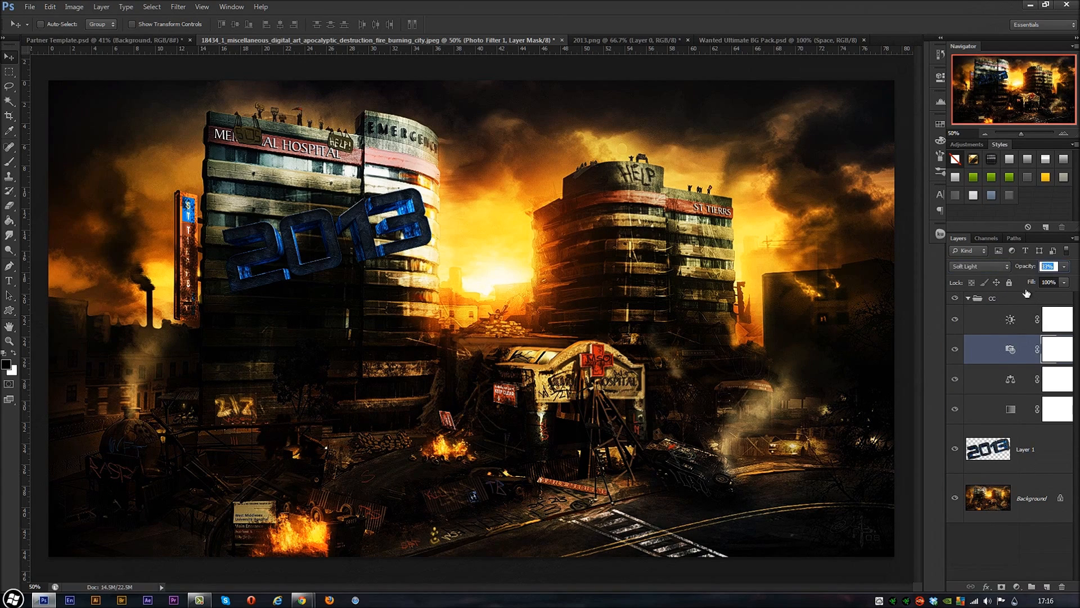
left_click(984, 362)
Collapse the CC group and compare the image with and without its color corrections.
left_click(969, 298)
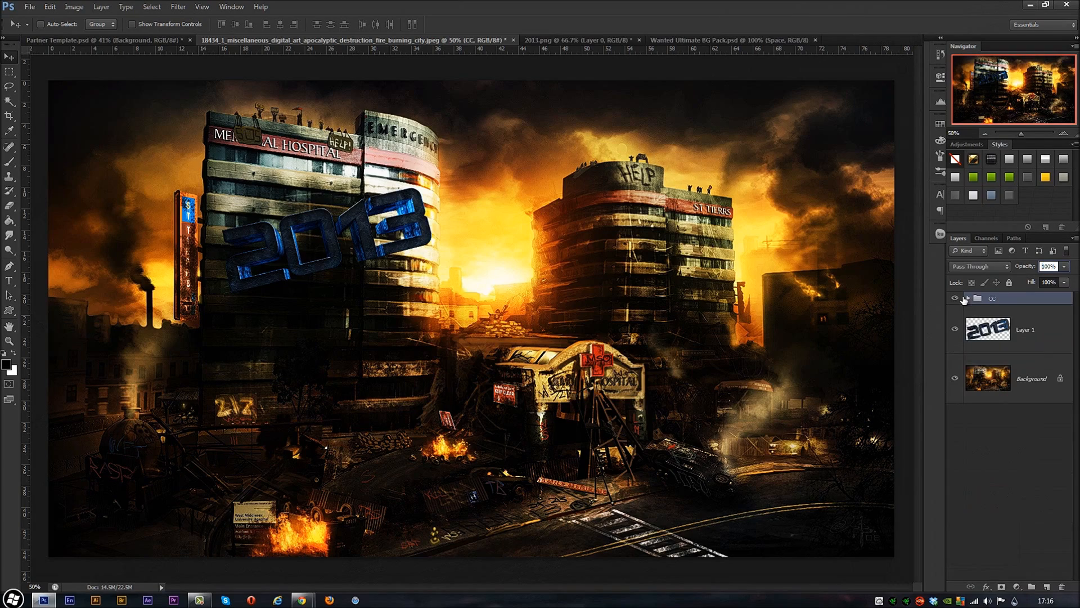
left_click(955, 298)
left_click(955, 298)
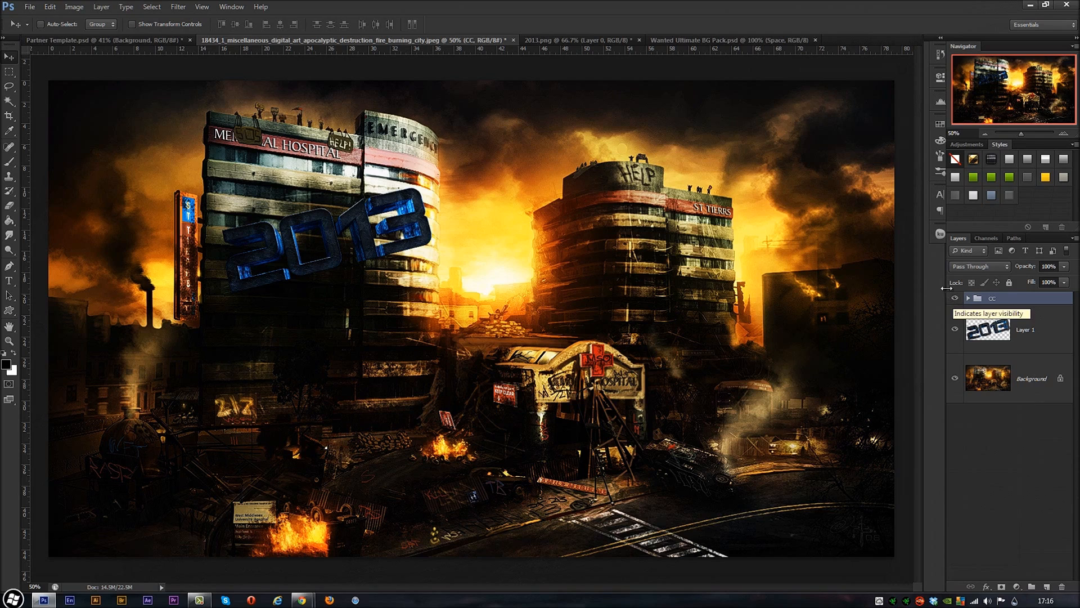
Shift the 2013 text layer's hue from blue to orange with Hue/Saturation and nudge the text slightly up and left on the building.
left_click(1043, 334)
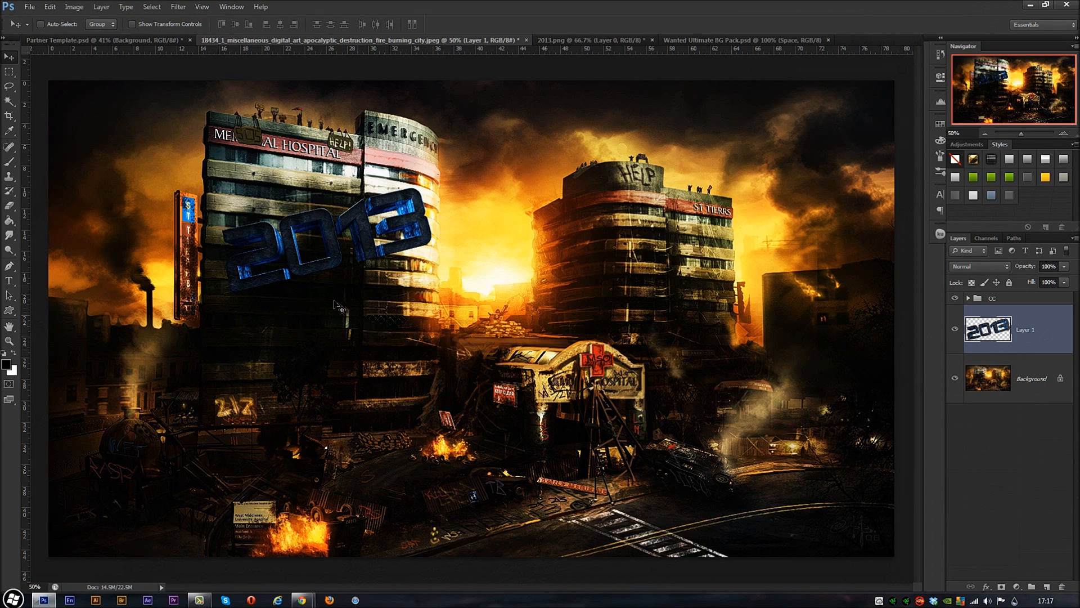
left_click(73, 7)
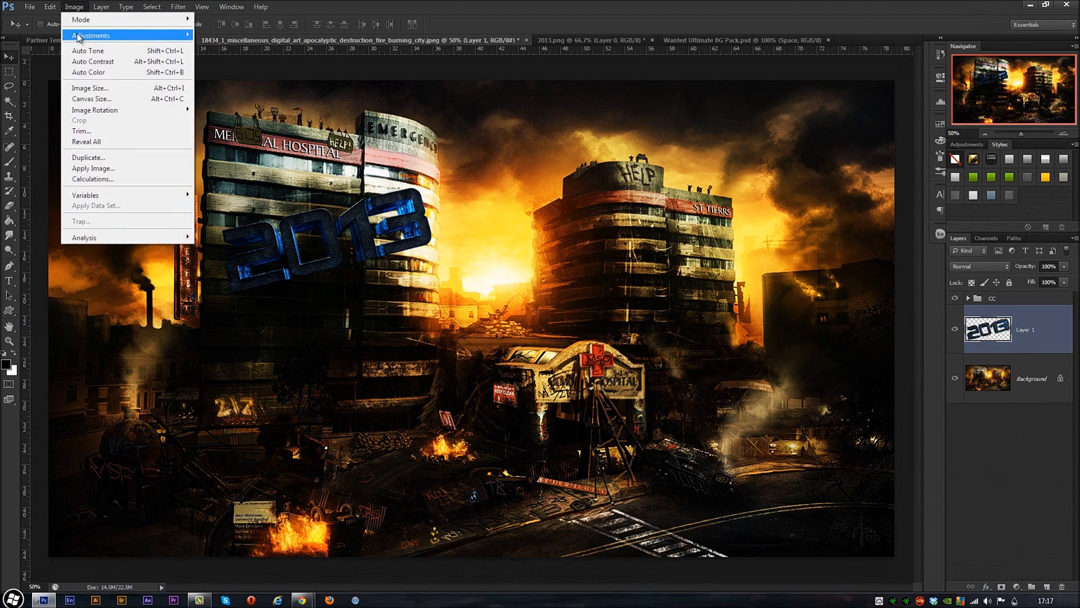
mouse_move(140, 35)
left_click(271, 96)
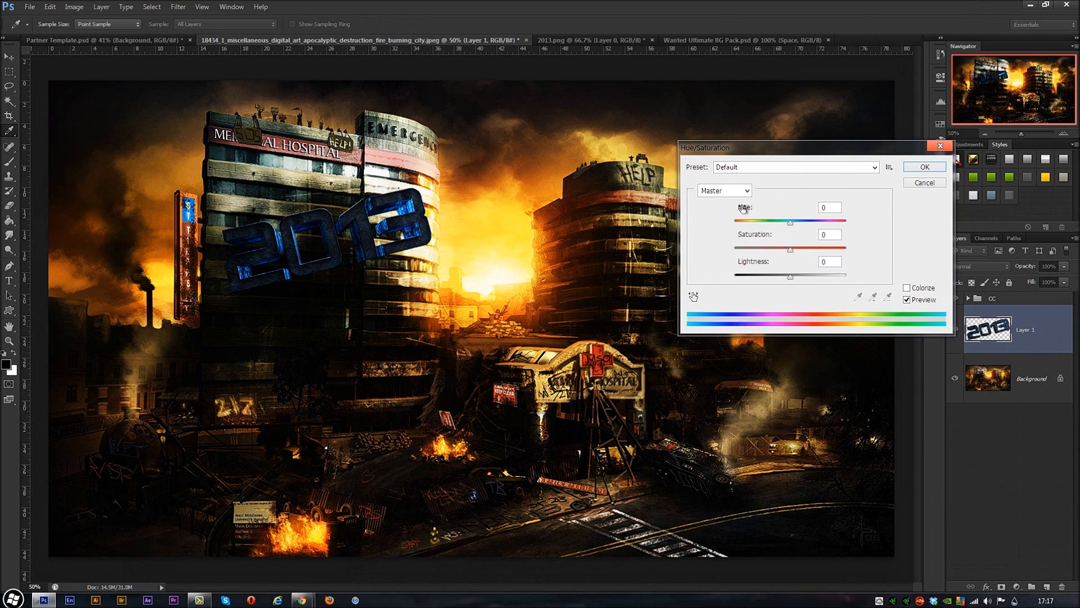
left_click_drag(792, 225, 737, 224)
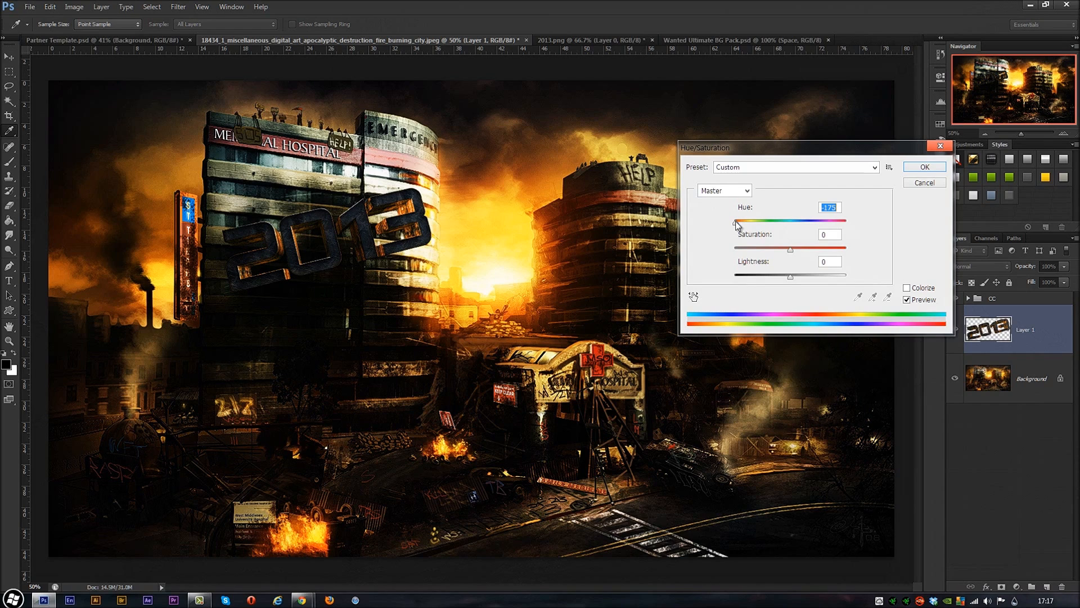
left_click_drag(736, 223, 949, 243)
left_click(924, 167)
left_click_drag(349, 250, 343, 236)
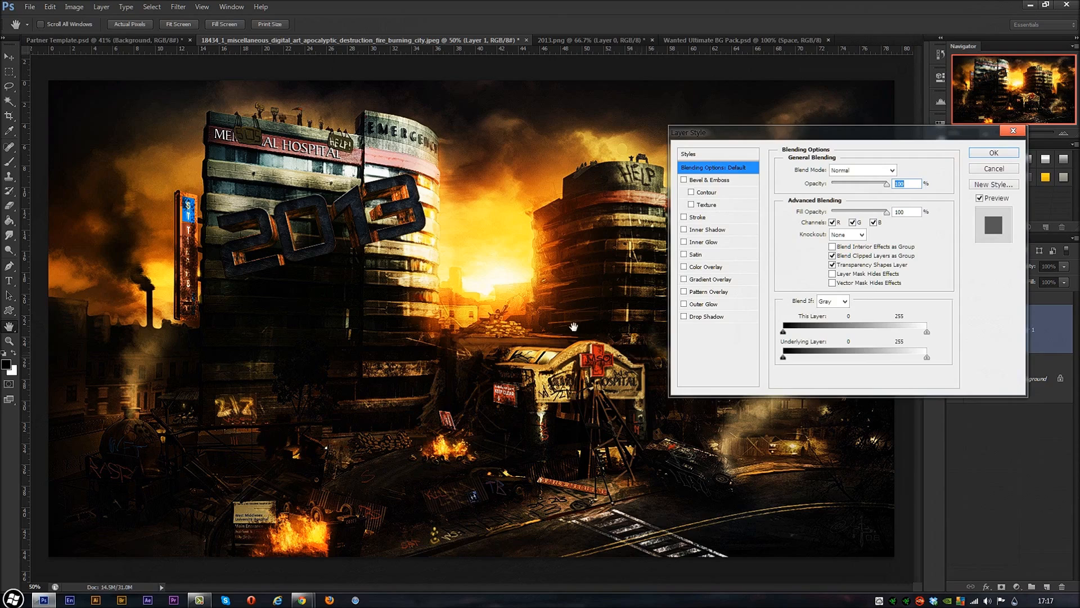
Add a linear Gradient Overlay to the 2013 text layer with Overlay blending, a 100° angle and opacity lowered to about 35%.
left_click(718, 279)
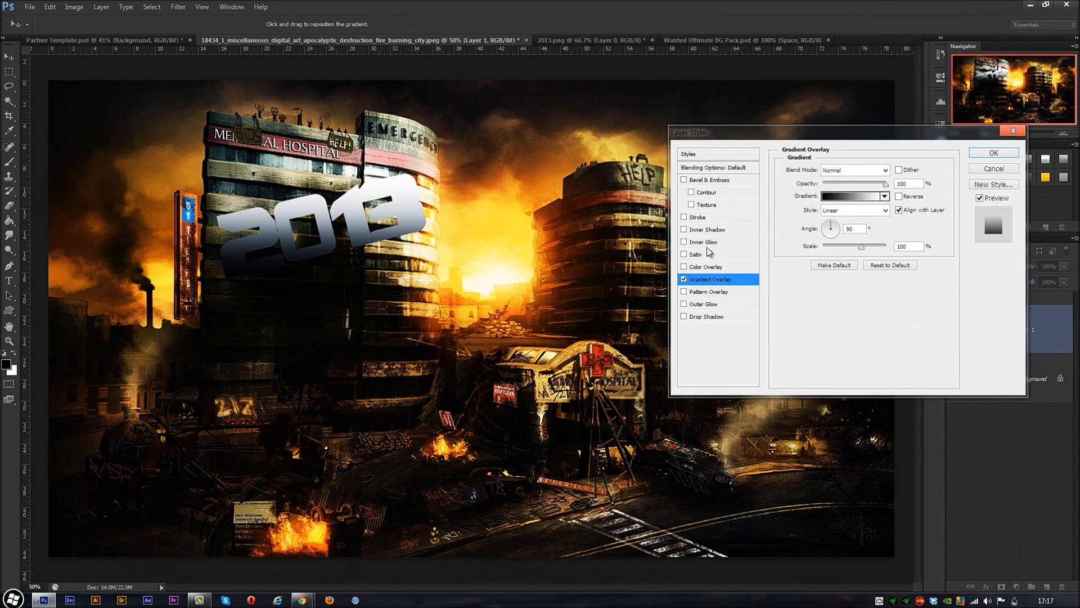
left_click(827, 221)
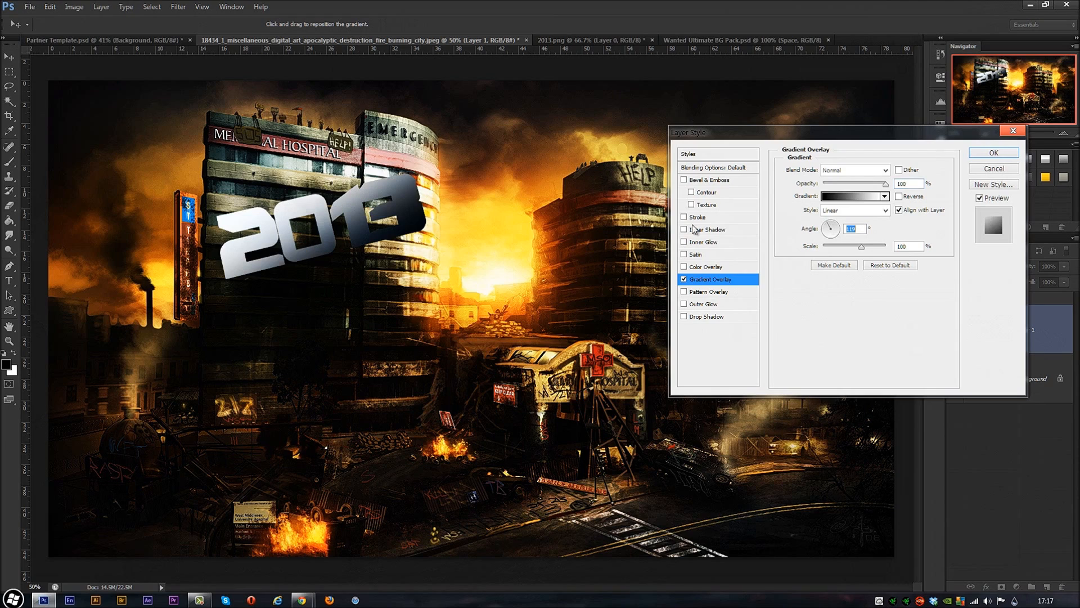
left_click_drag(834, 225, 831, 223)
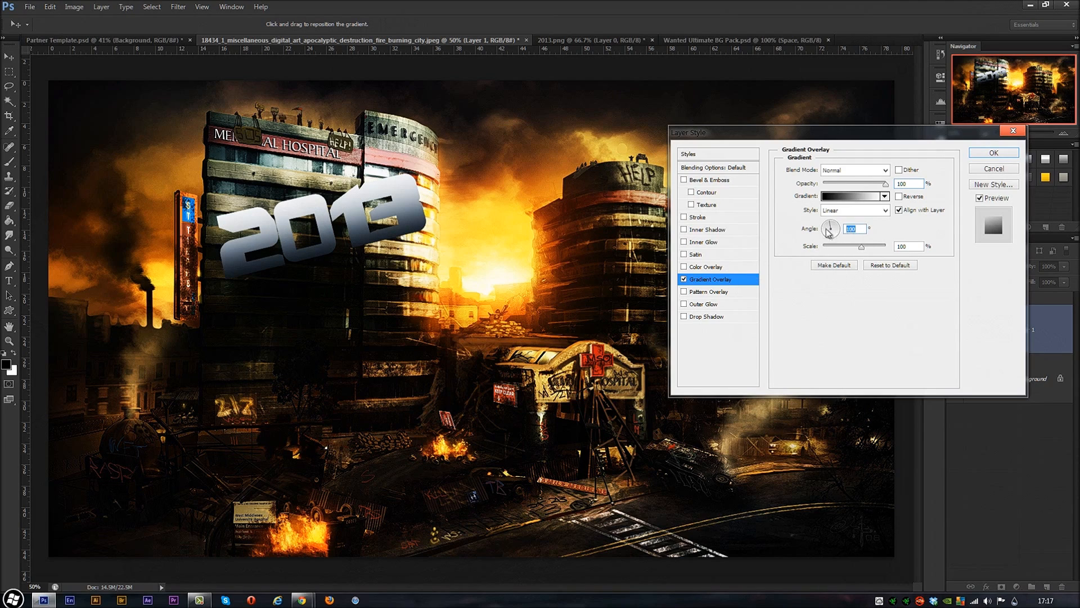
left_click_drag(367, 239, 360, 230)
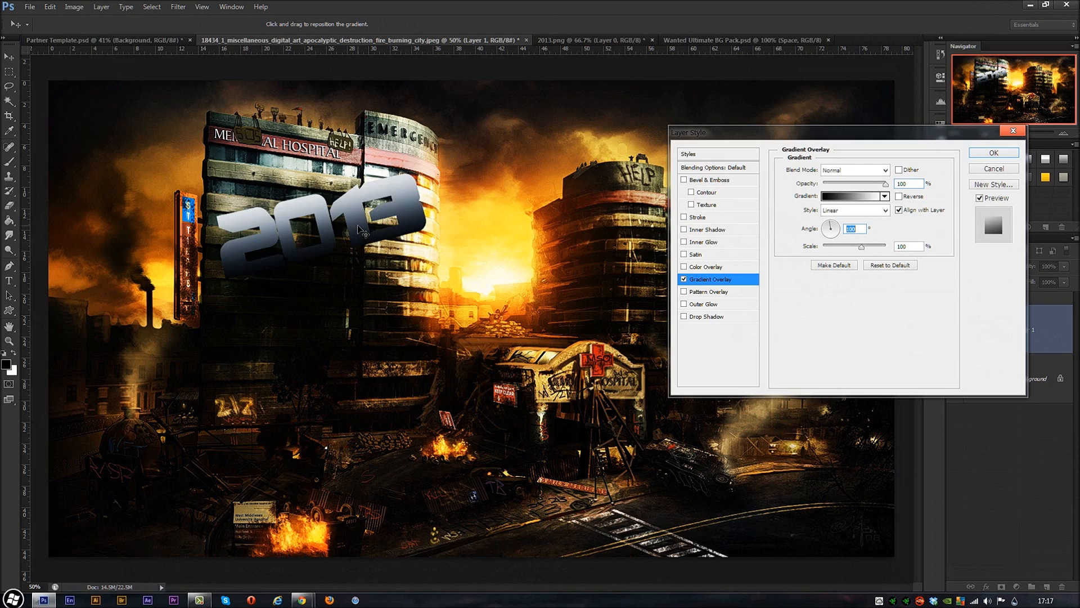
left_click(854, 170)
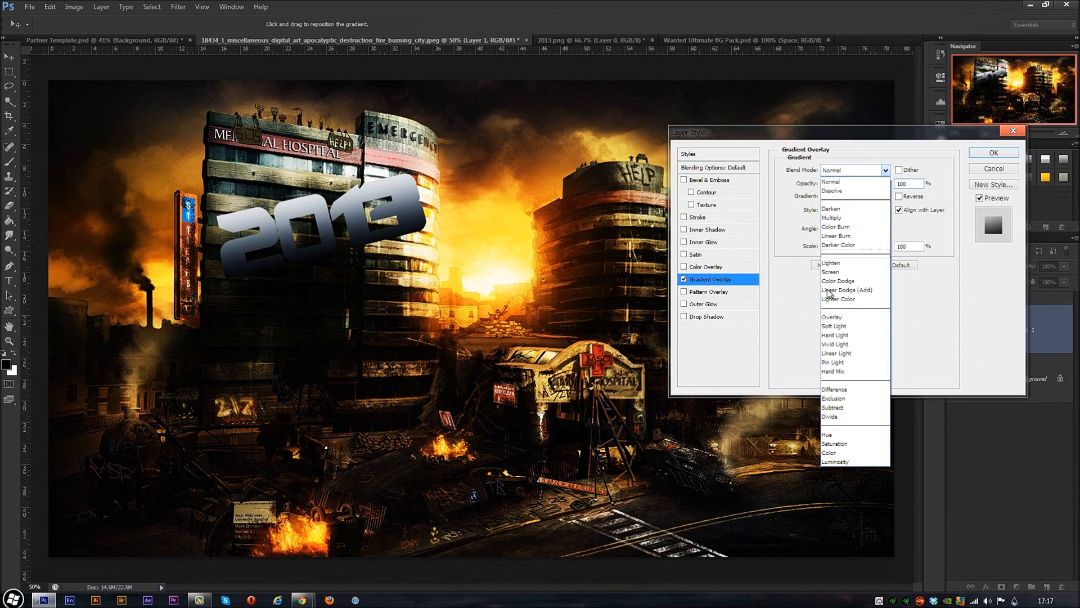
left_click(831, 317)
mouse_move(842, 184)
left_mouse_down()
mouse_move(815, 189)
mouse_move(833, 191)
left_mouse_up()
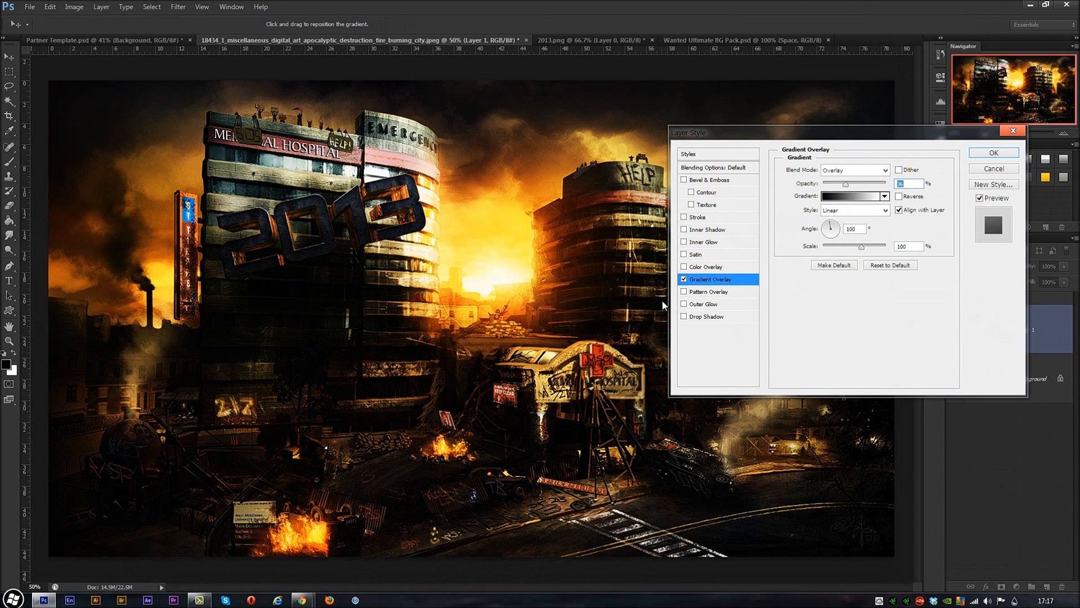
Add a white Inner Glow to the 2013 text with Overlay blending and a slightly increased size, and apply the layer style.
left_click(710, 242)
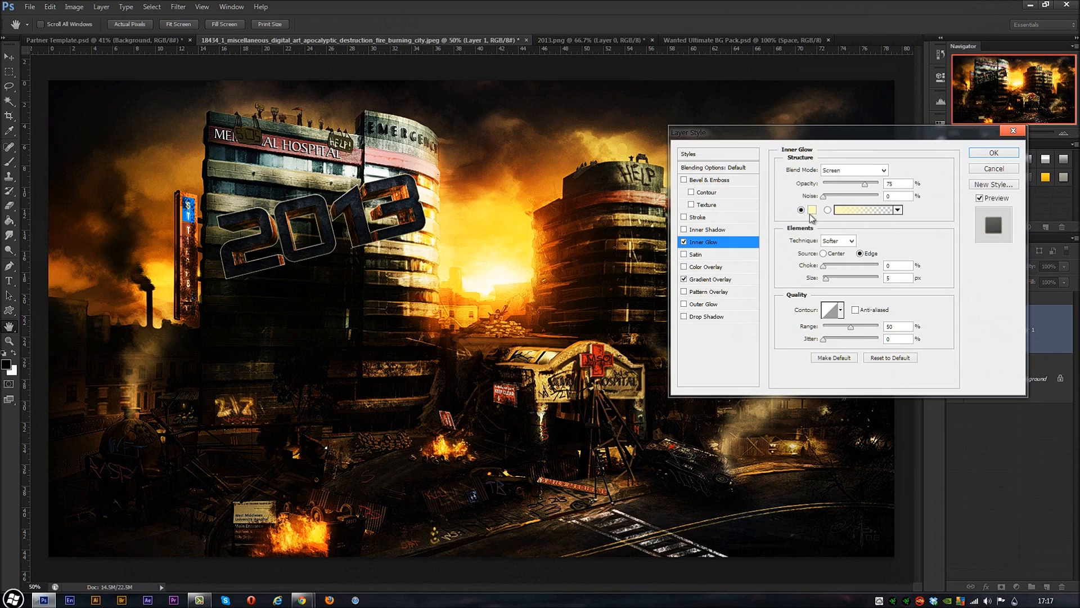
left_click(815, 210)
left_click_drag(451, 116, 377, 65)
left_click(702, 94)
left_click(832, 171)
left_click(833, 317)
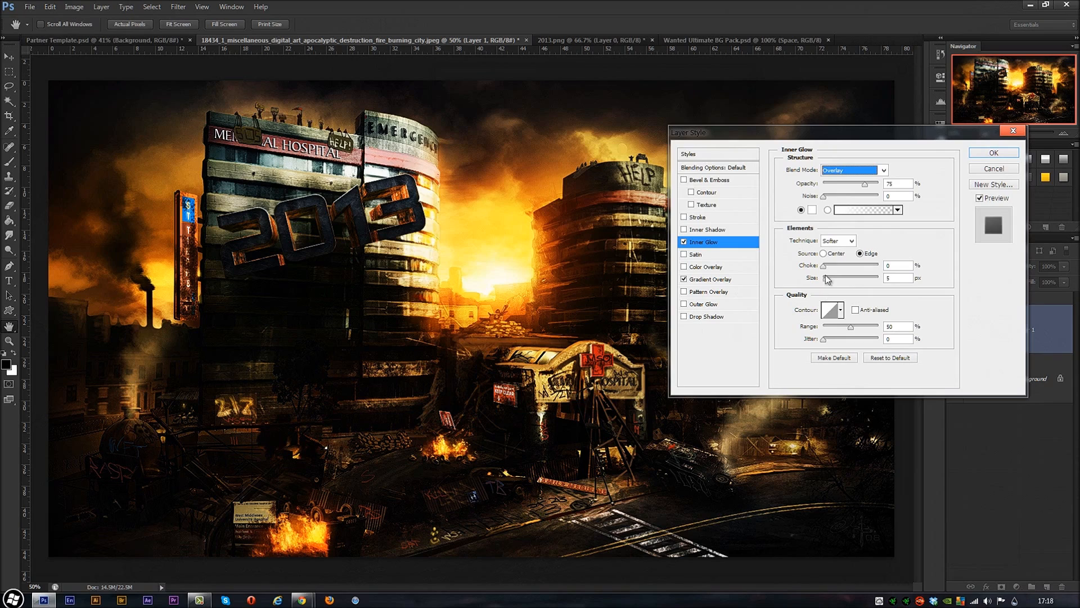
key("Tab")
left_click_drag(829, 281, 834, 283)
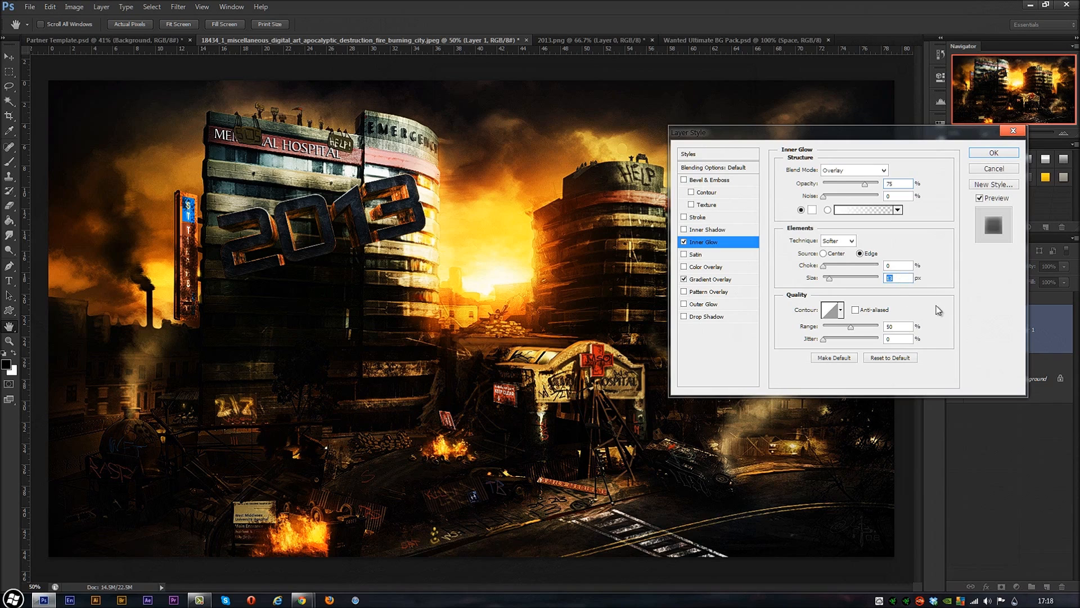
left_click(994, 153)
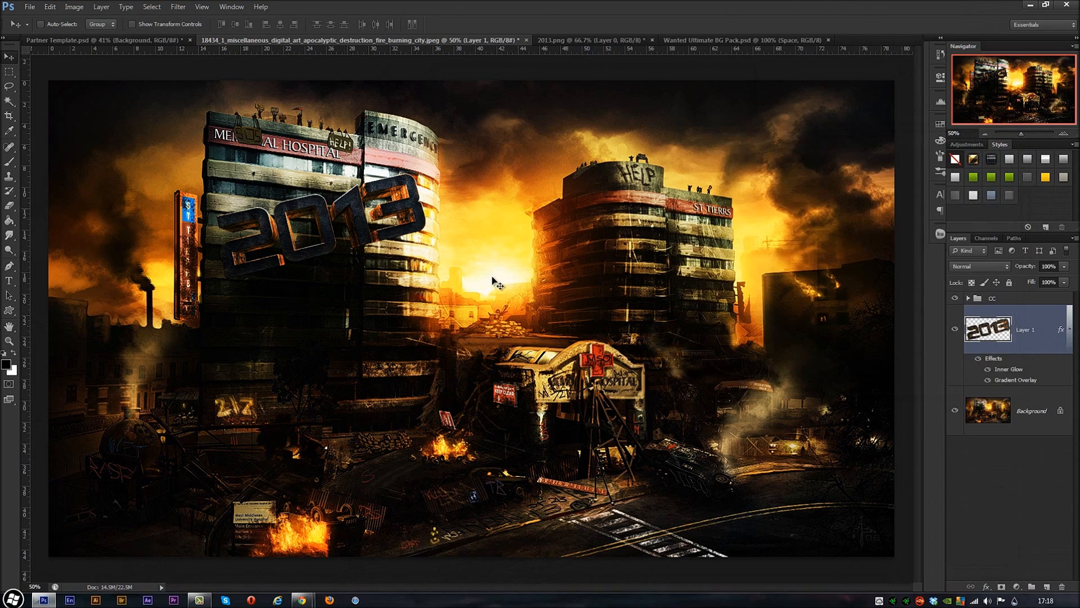
Add a black Drop Shadow to the 2013 text with 40% opacity, 0 px distance, 28% spread and 21 px size.
left_click(1069, 329)
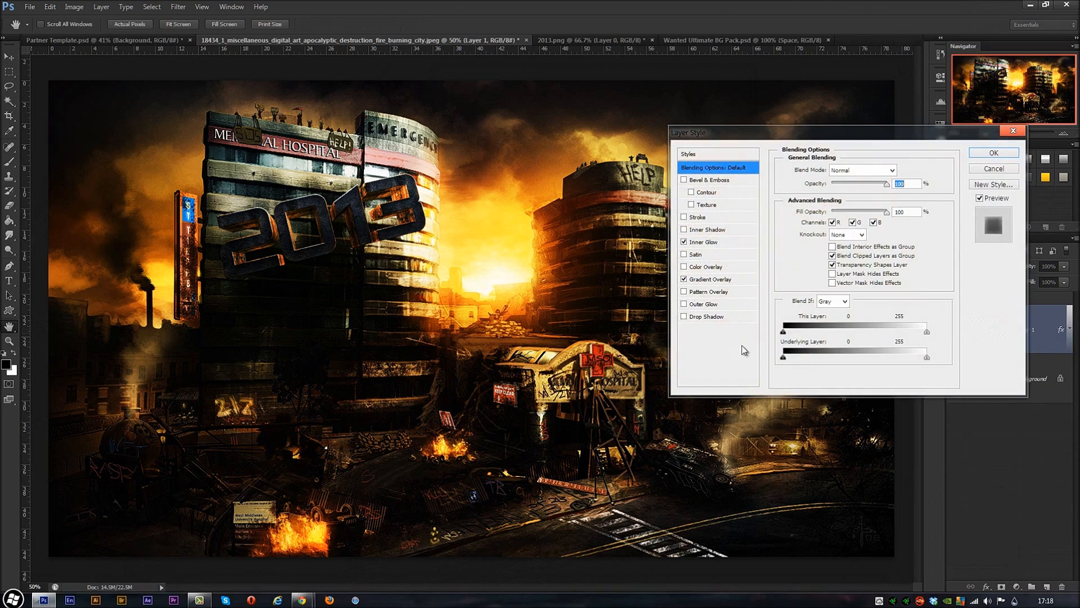
left_click(686, 317)
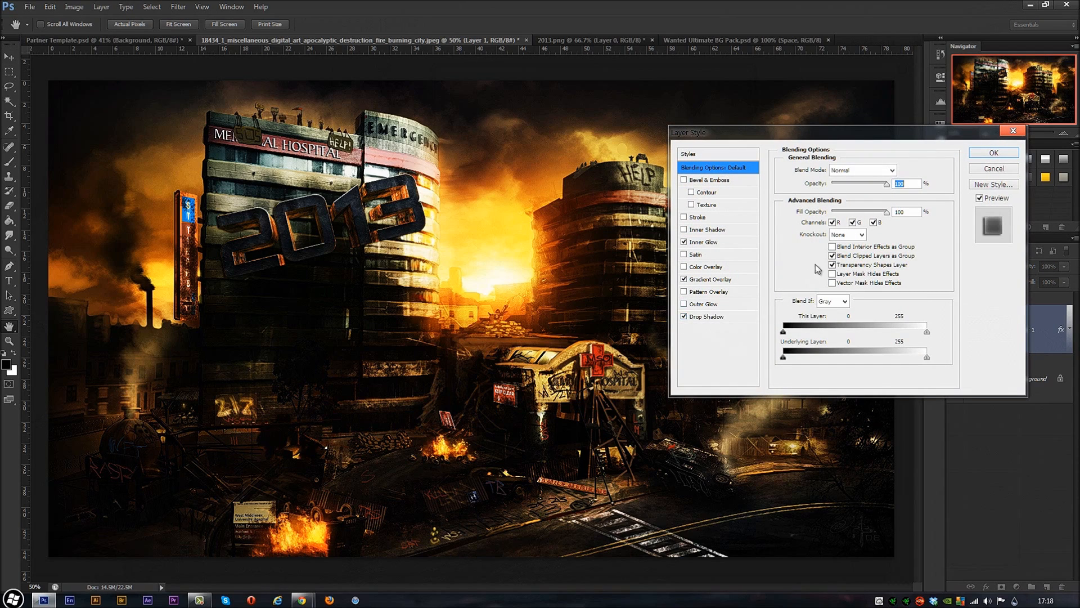
left_click(730, 316)
mouse_move(826, 219)
left_mouse_down()
mouse_move(782, 227)
mouse_move(834, 247)
mouse_move(840, 235)
left_mouse_up()
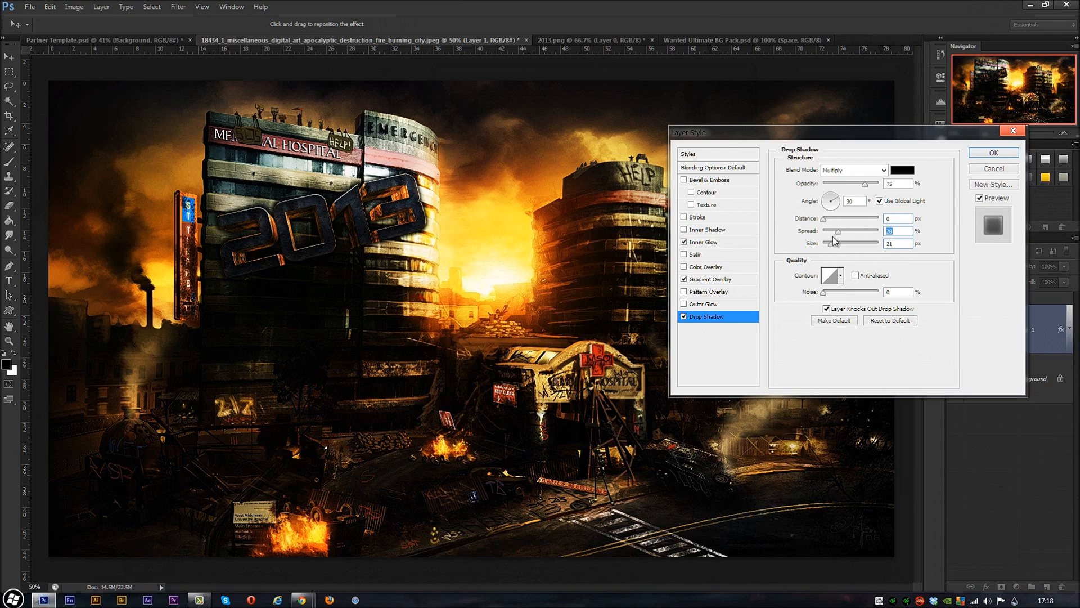
left_click(843, 184)
mouse_move(844, 184)
left_mouse_down()
mouse_move(795, 195)
mouse_move(850, 197)
left_mouse_up()
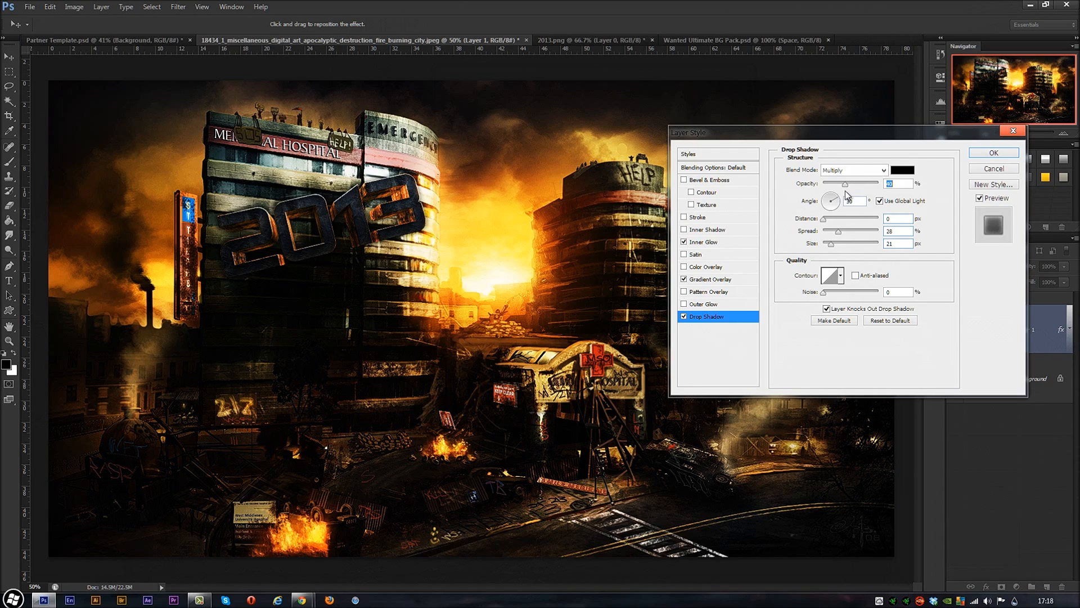
left_click(979, 154)
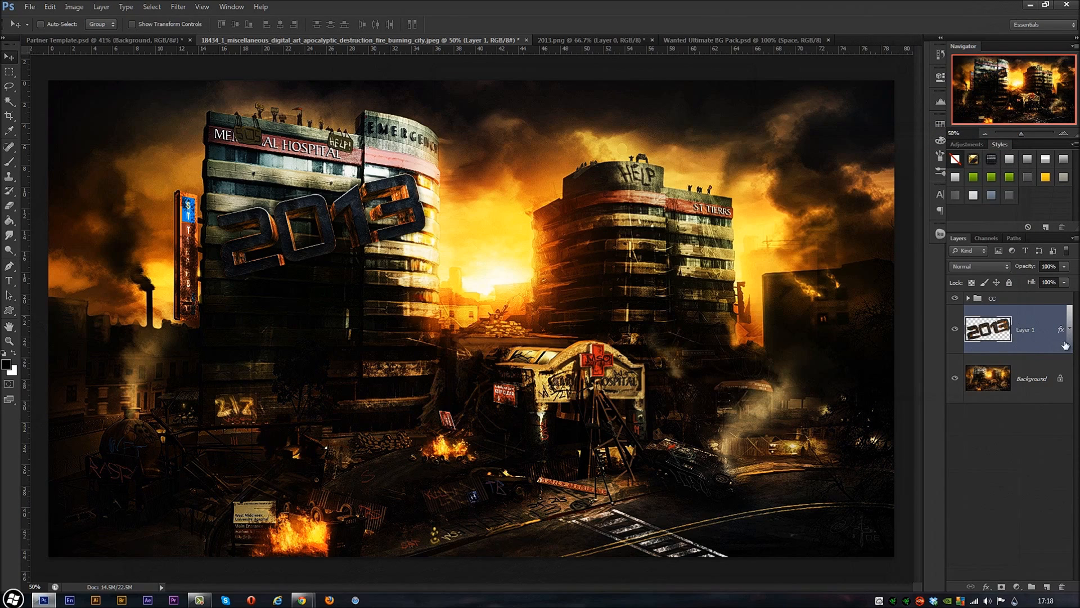
Duplicate the 2013 text layer beneath the original and hide the Inner Glow effect on the text layers.
left_click_drag(1058, 351, 1046, 585)
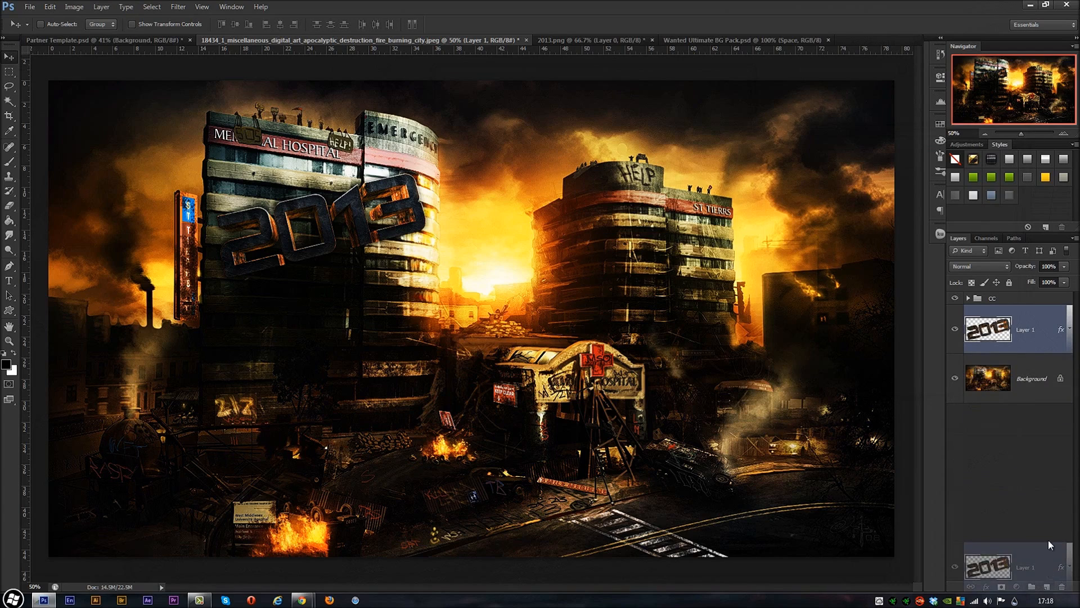
left_click_drag(1049, 545, 1047, 586)
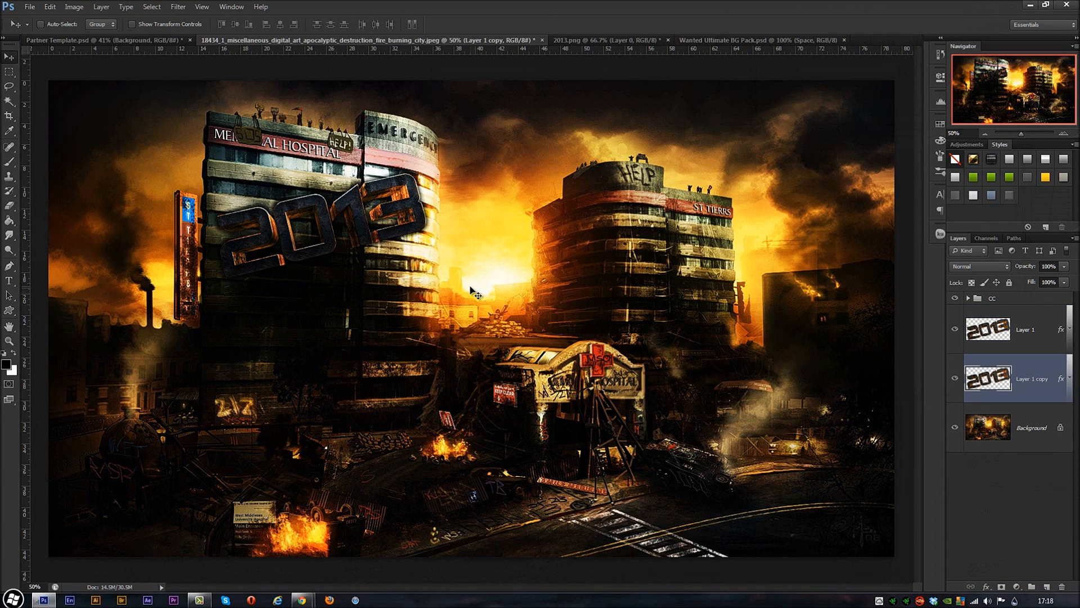
left_click(1069, 332)
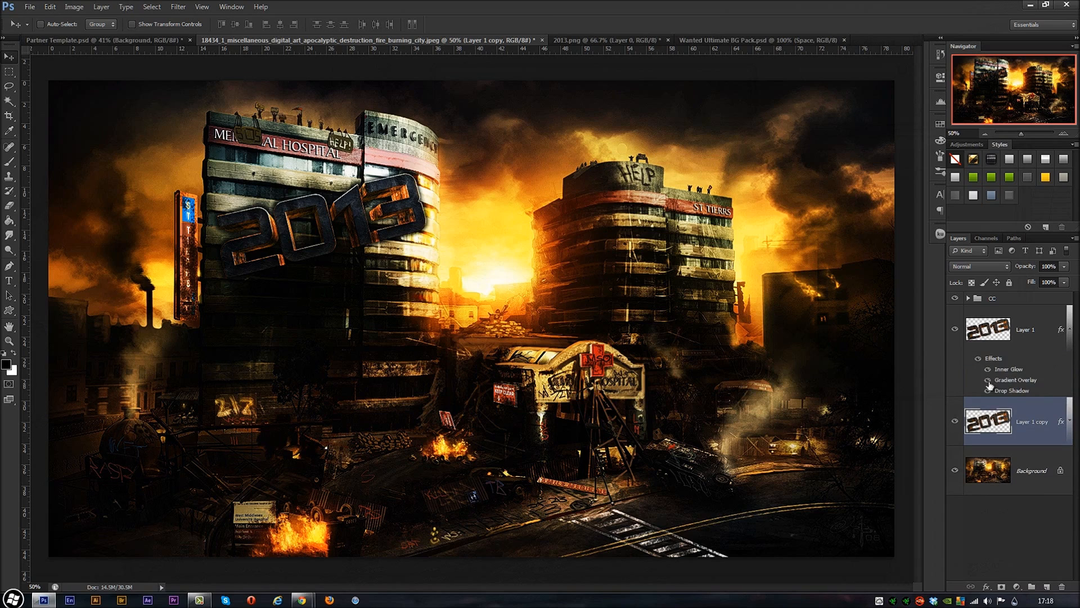
left_click(989, 369)
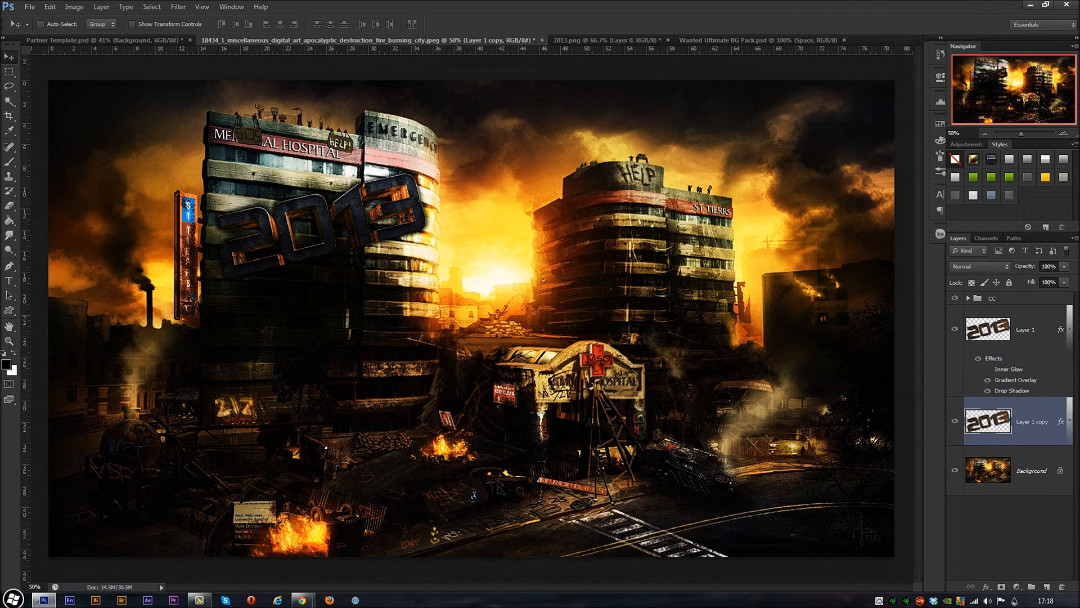
left_click(1069, 336)
left_click(1070, 379)
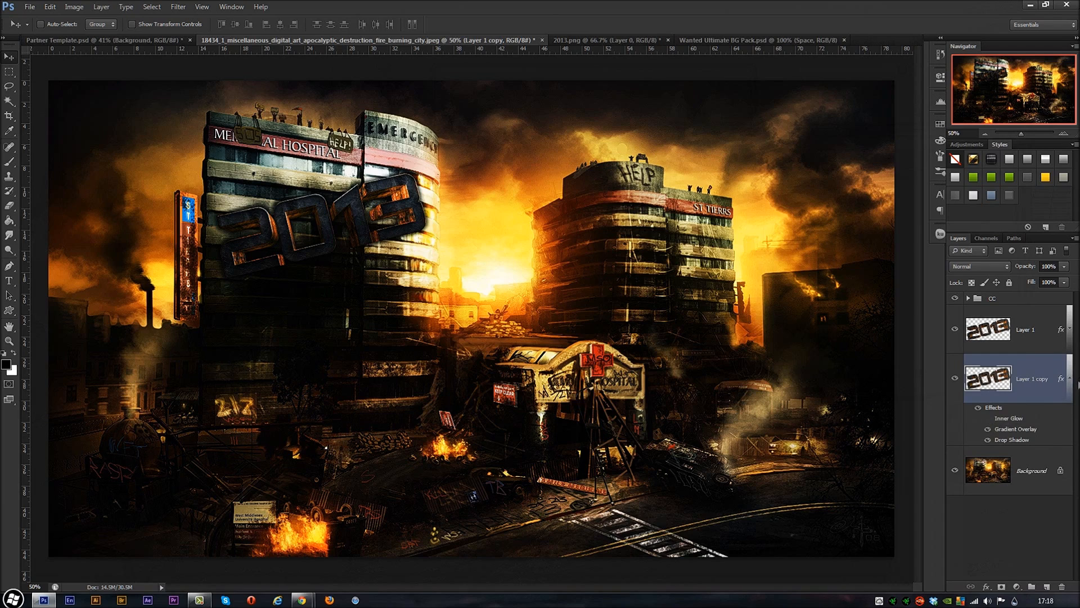
left_click(1070, 384)
left_click(1007, 349)
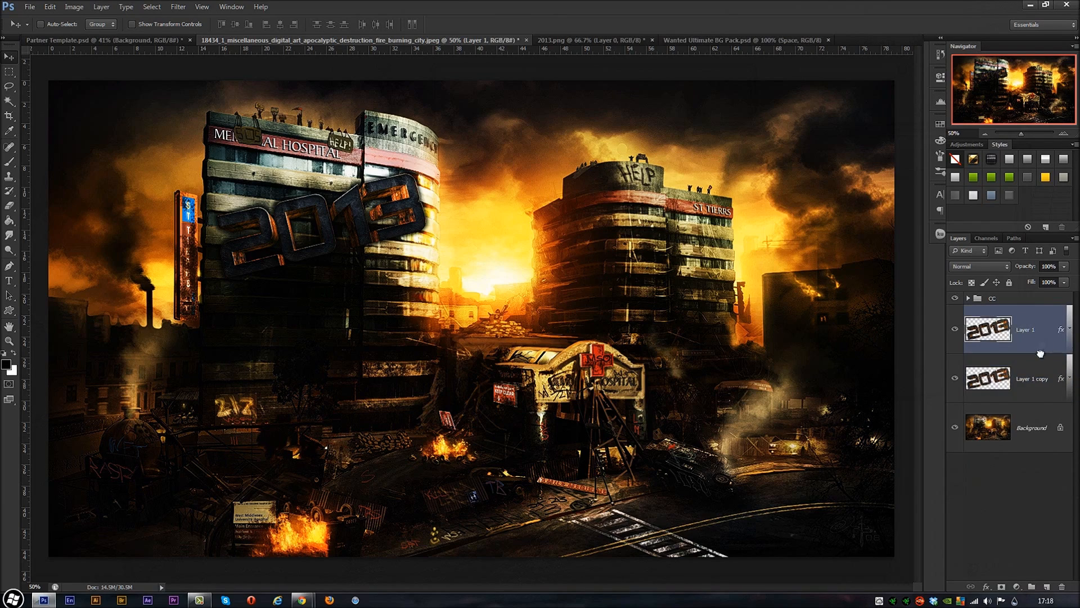
Enlarge the lower 2013 copy around its centre to about 104% with Free Transform.
left_click(1002, 376)
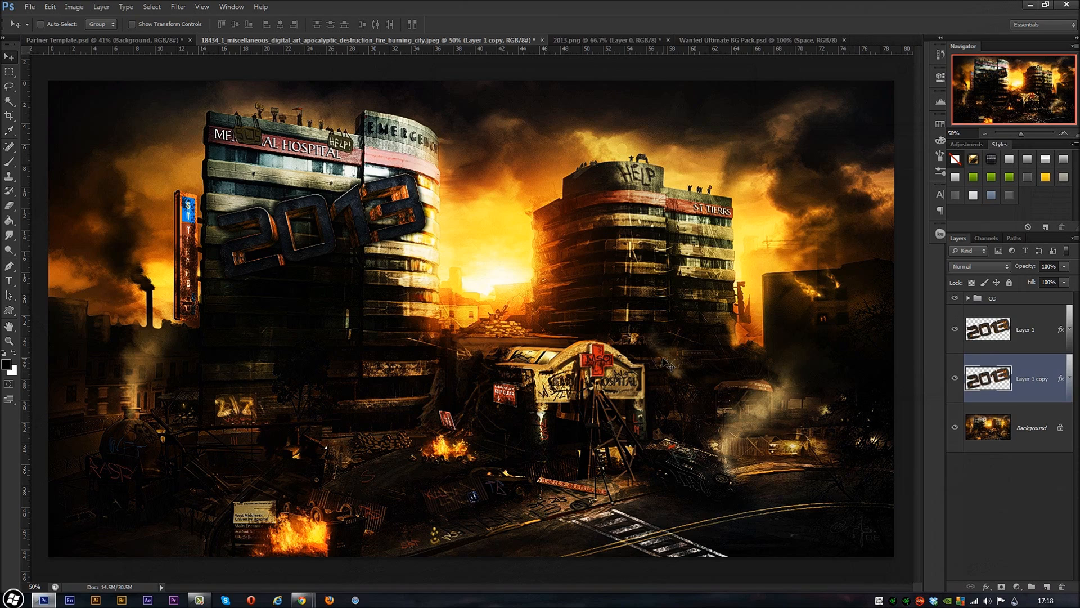
key("ctrl+t")
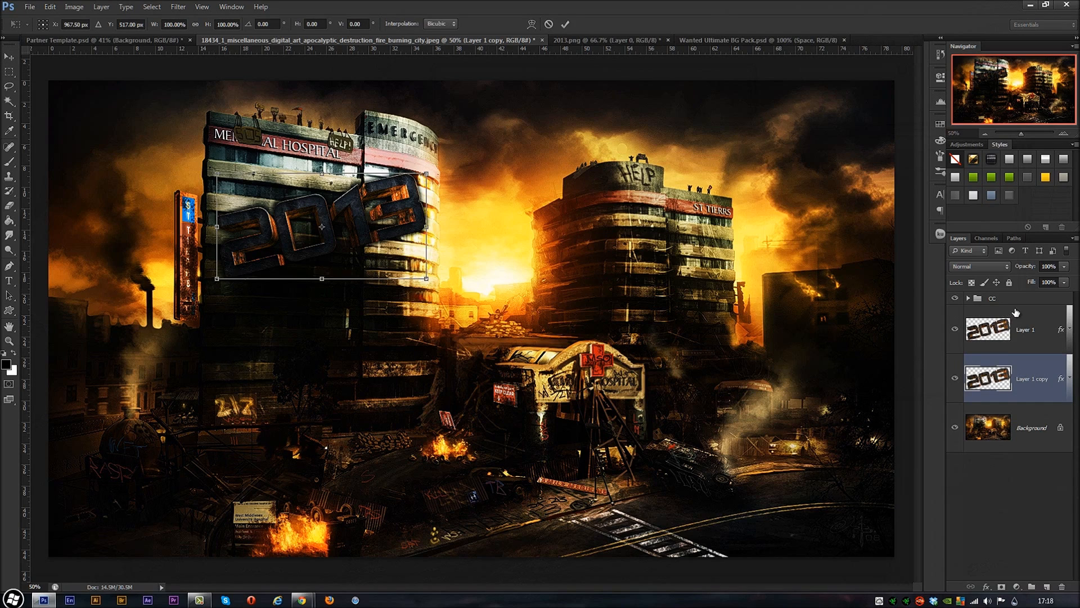
key("Return")
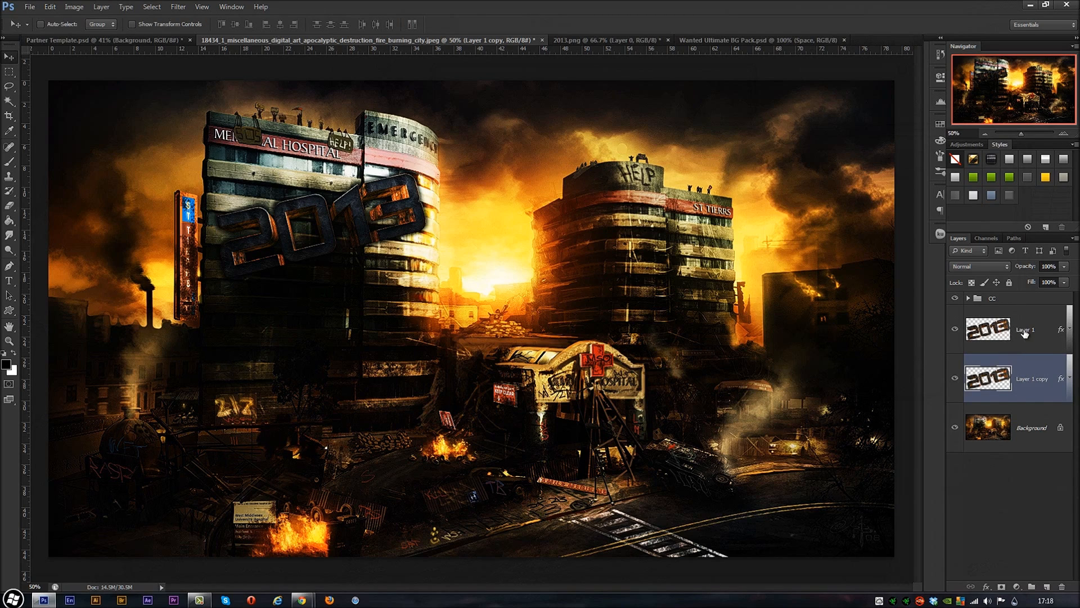
left_click(1024, 333)
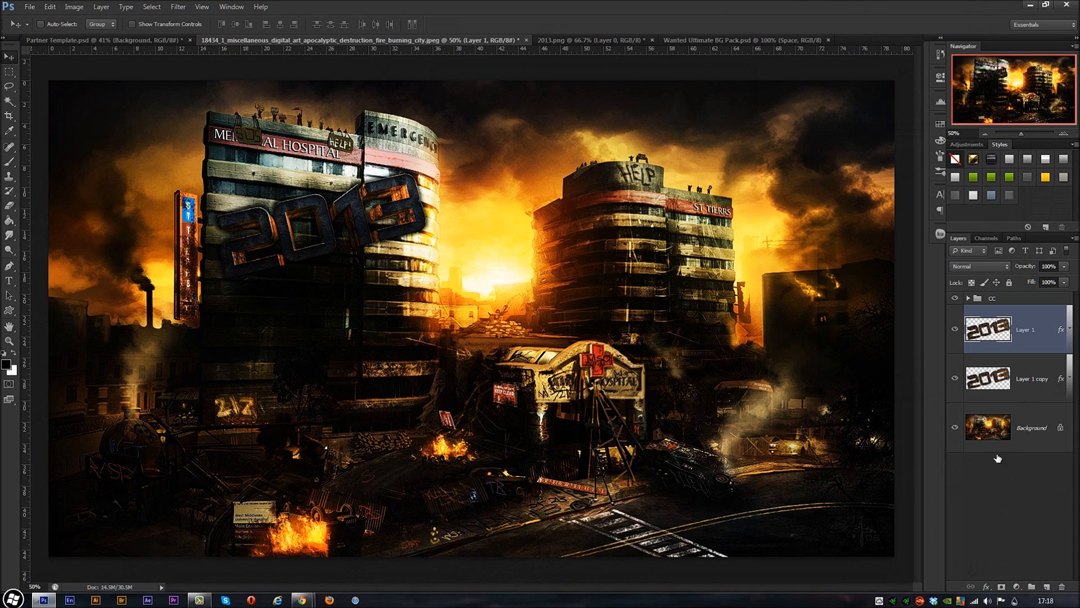
left_click(1020, 393)
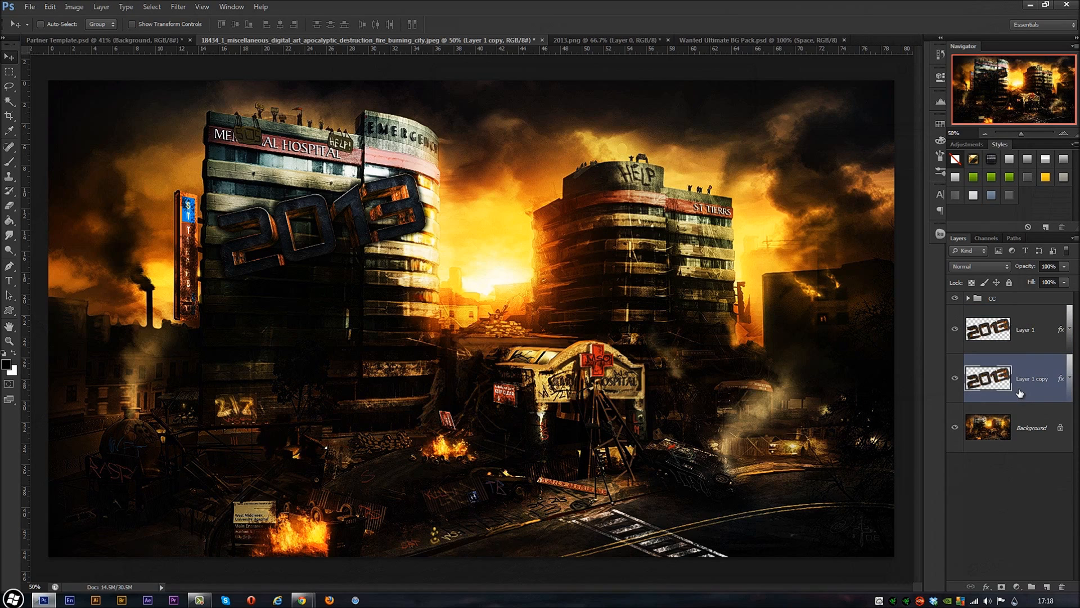
key("ctrl+t")
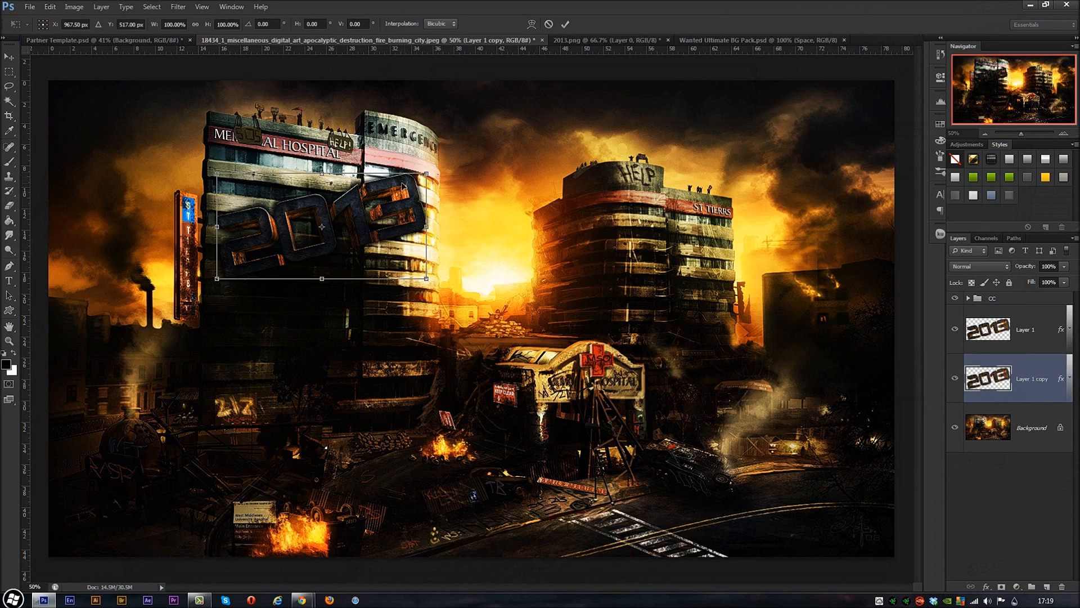
left_click_drag(427, 173, 430, 171)
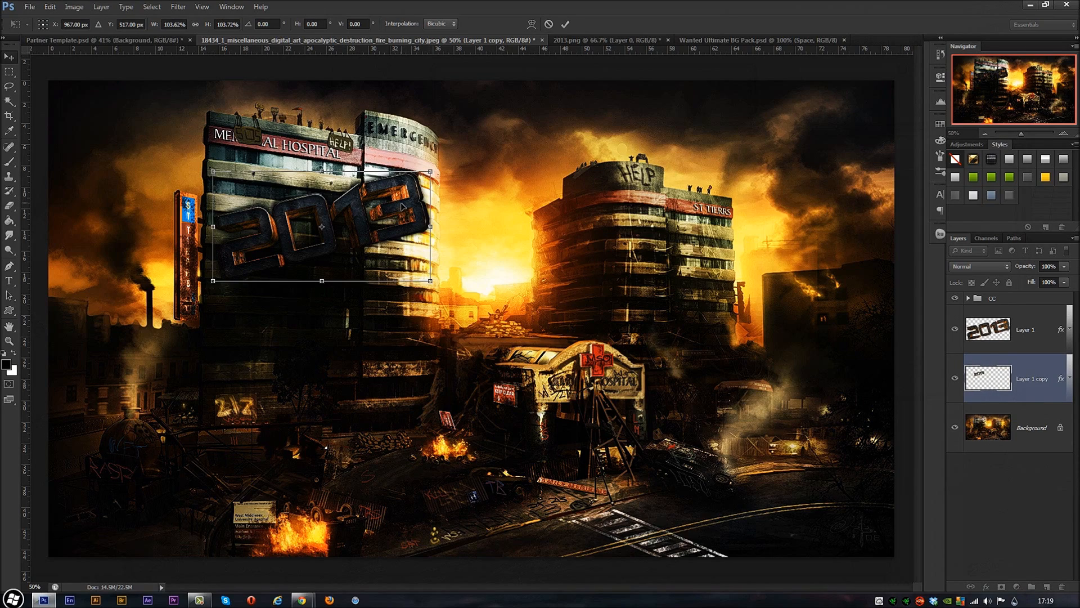
key("Return")
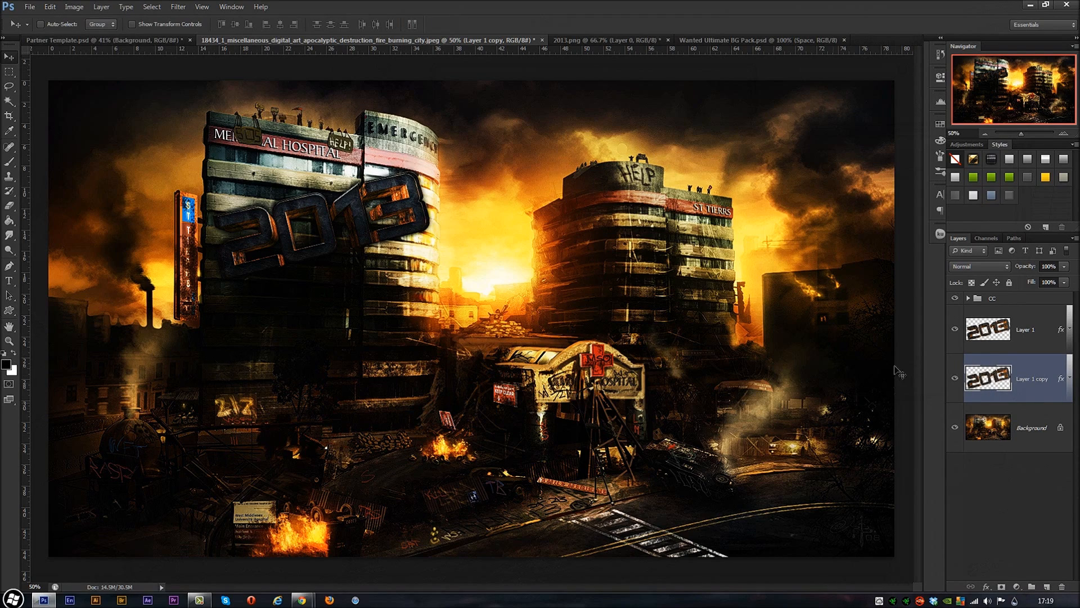
Fill the lower 2013 copy's shape with black using its own outline as the selection, and deselect.
left_click(1002, 378, "ctrl")
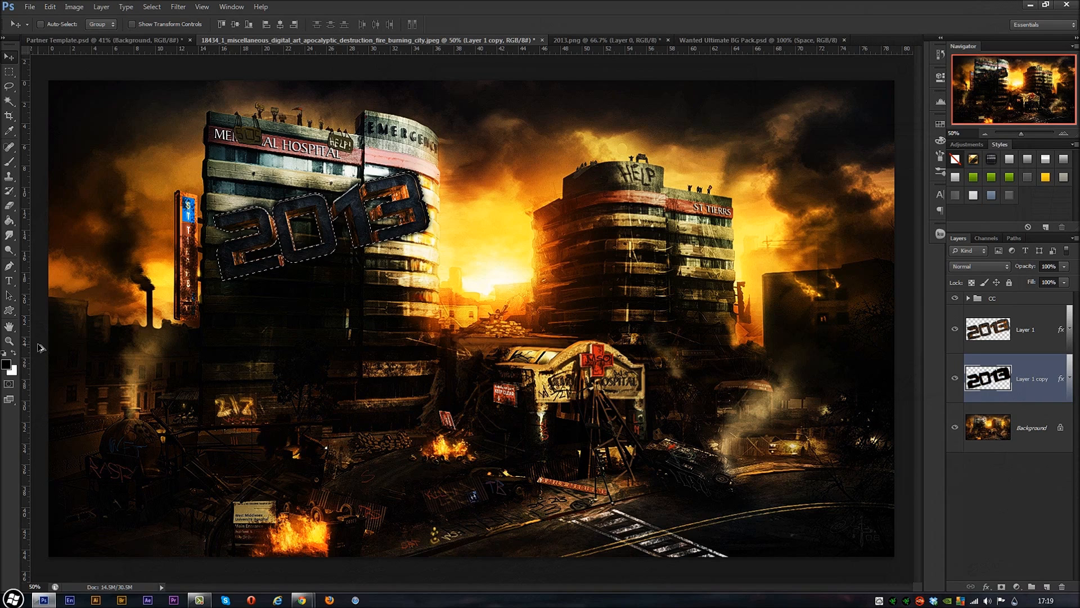
key("ctrl+d")
left_click(9, 365)
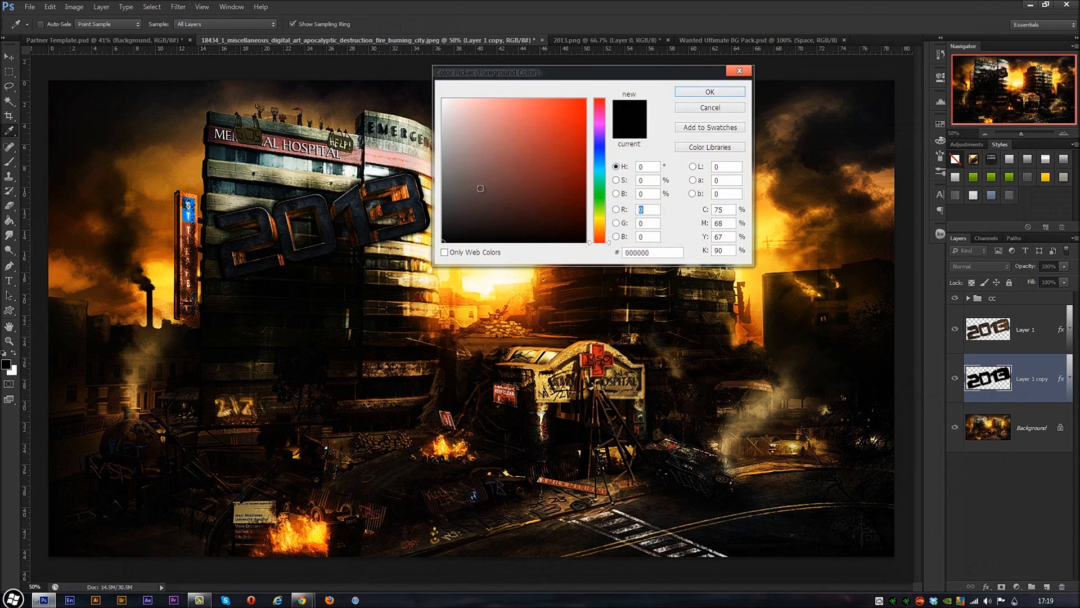
key("Return")
Apply a Gaussian Blur with a 4-pixel radius to the black 2013 copy.
left_click(179, 7)
mouse_move(192, 125)
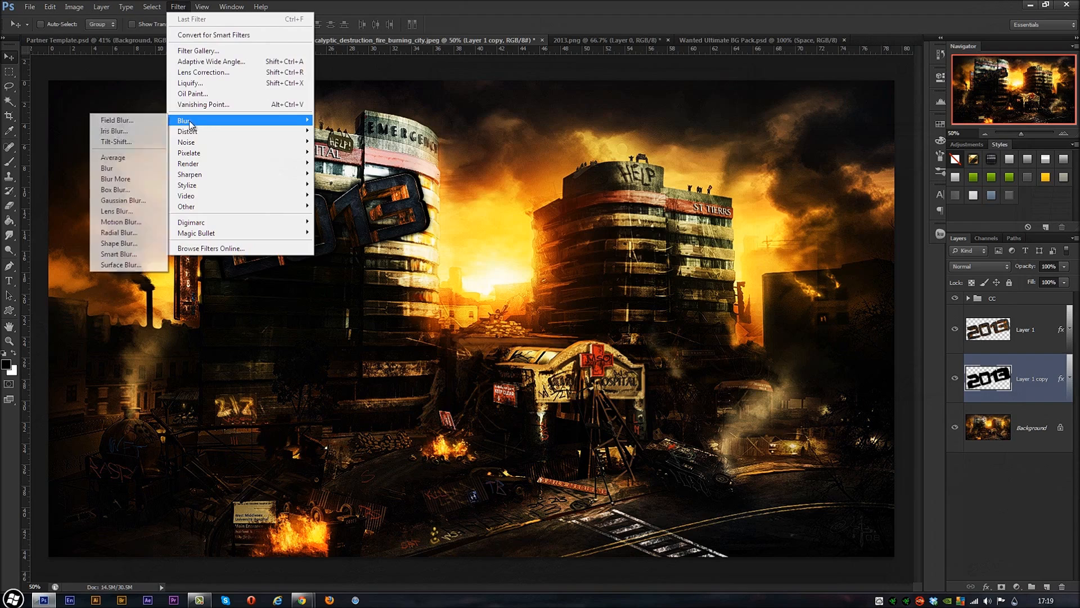
left_click(139, 201)
left_click_drag(750, 328, 718, 335)
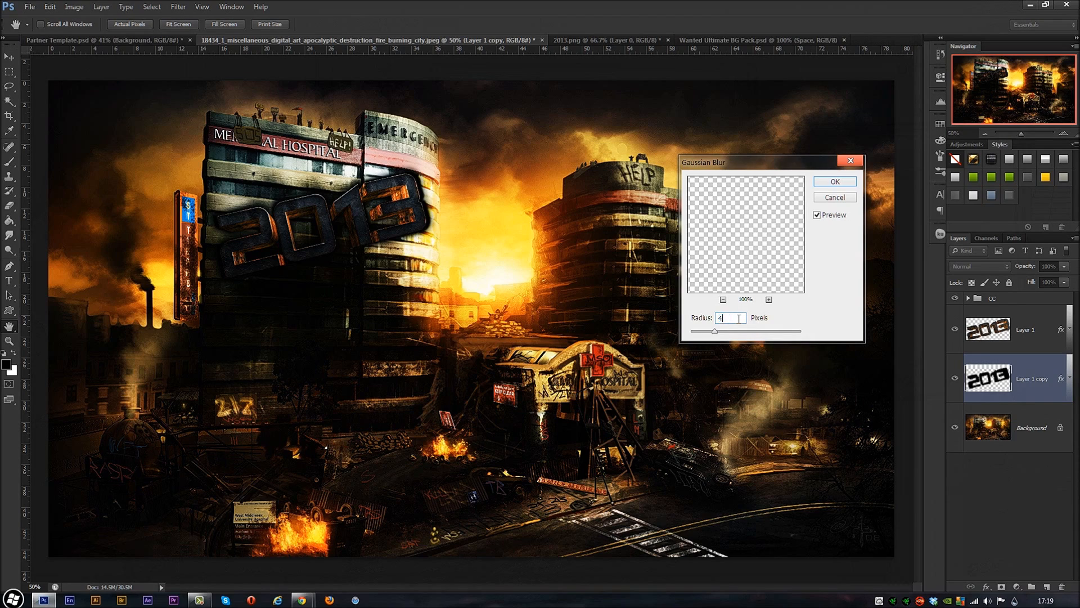
key("Return")
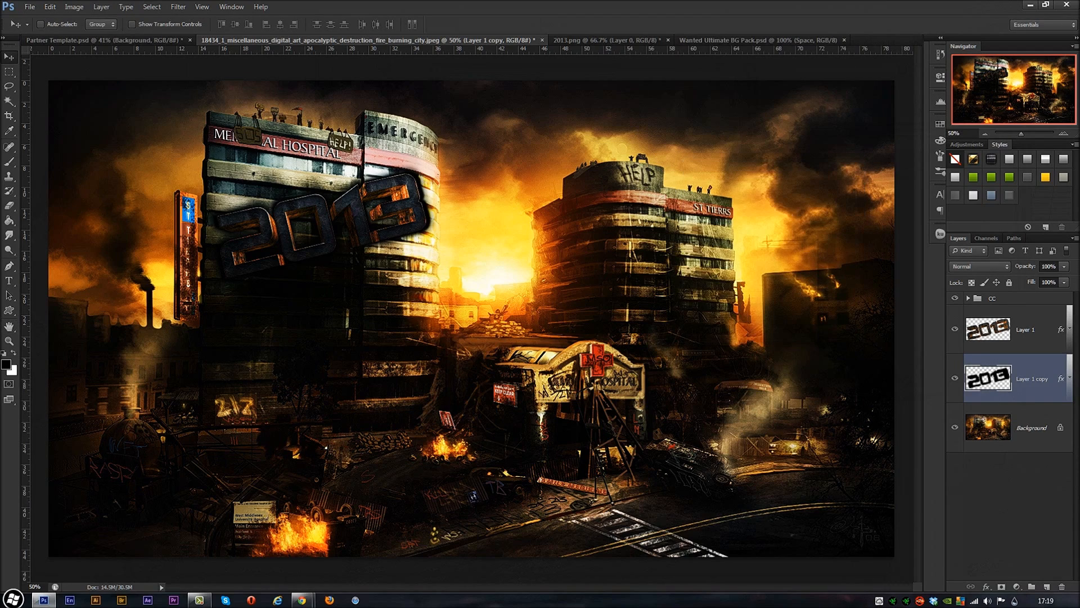
Lower the blurred black 2013 copy's layer opacity to 47%.
key("2")
key("8")
left_click_drag(1020, 269, 961, 275)
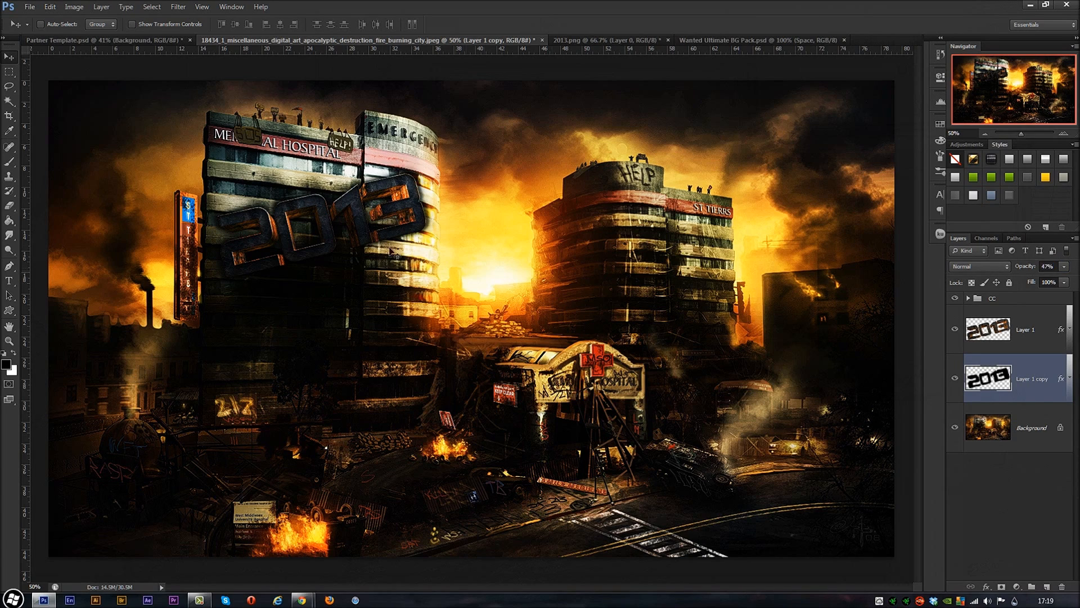
Convert the locked background of the city scene into a regular layer named Layer 0.
left_click_drag(360, 242, 359, 236)
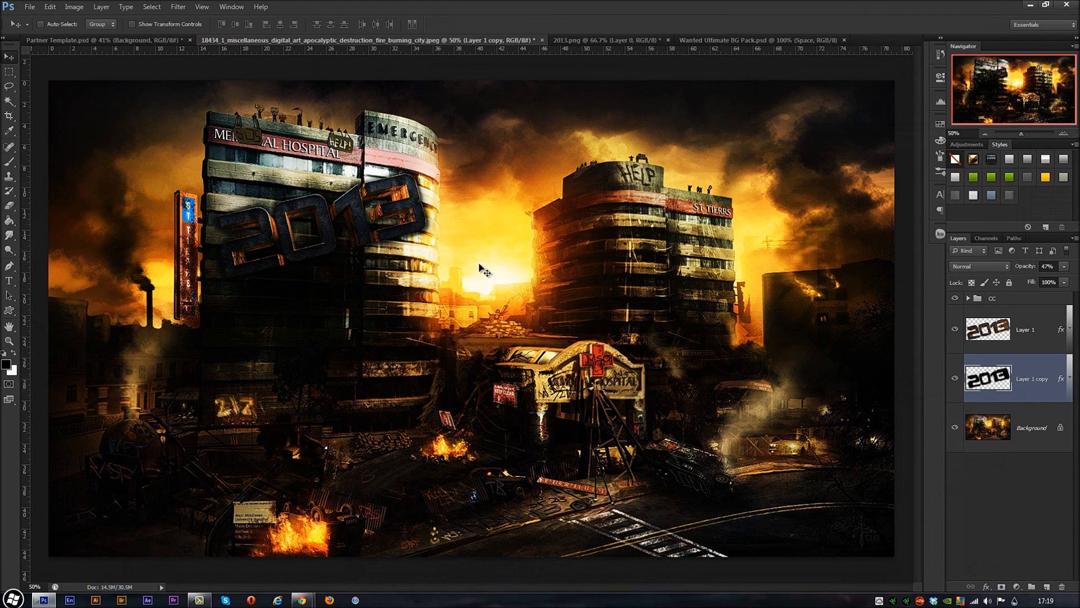
left_click(1044, 416)
double_click(1046, 415)
left_click(628, 191)
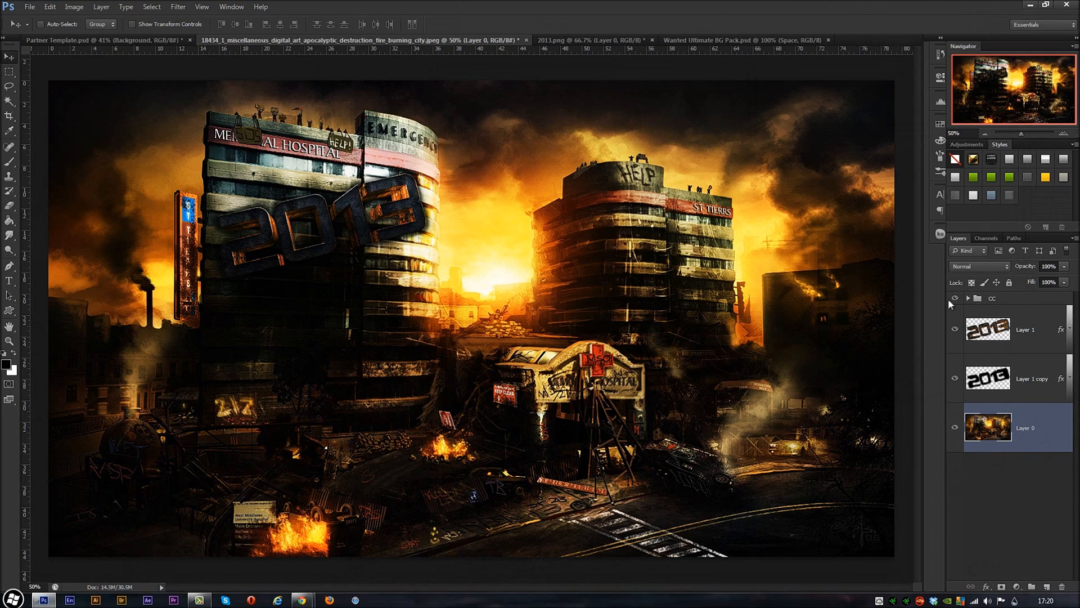
Copy the part of the city image inside the 2013 outline onto a new layer, and deselect.
left_click(993, 330, "ctrl")
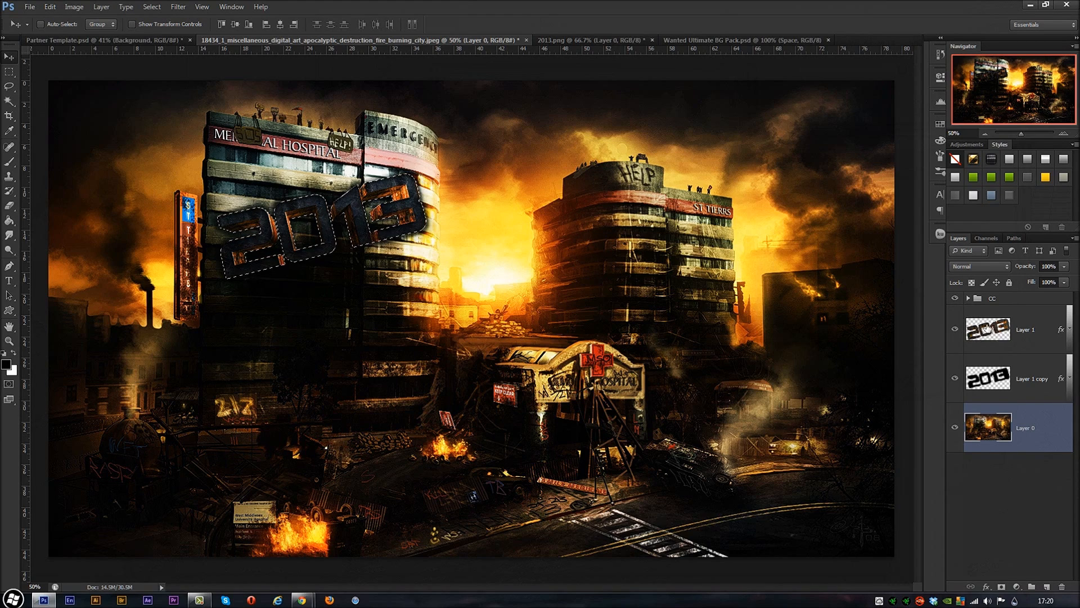
left_click(1027, 336)
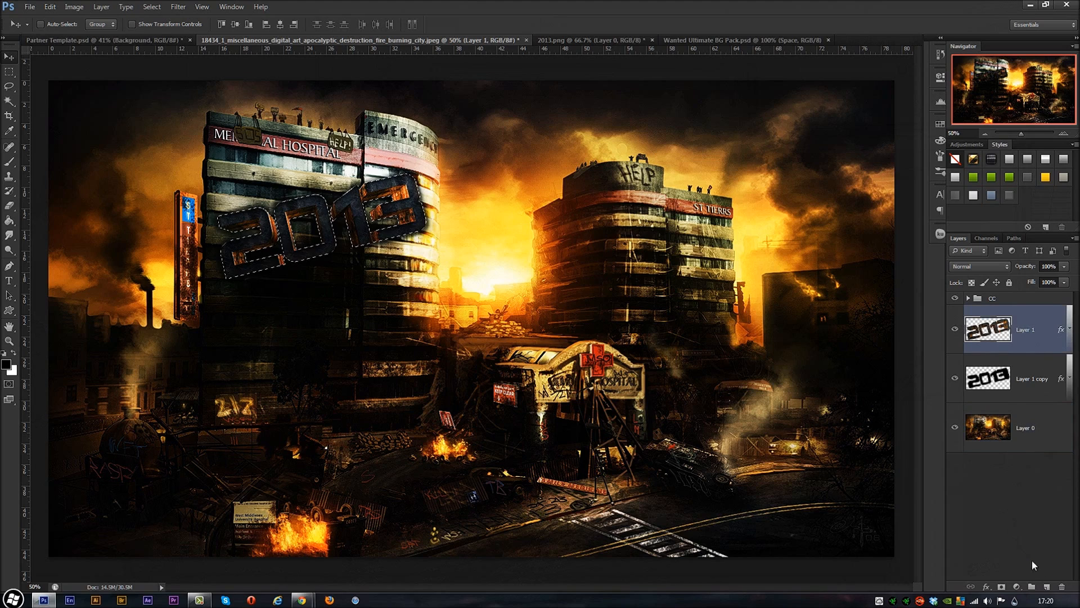
left_click(1044, 441)
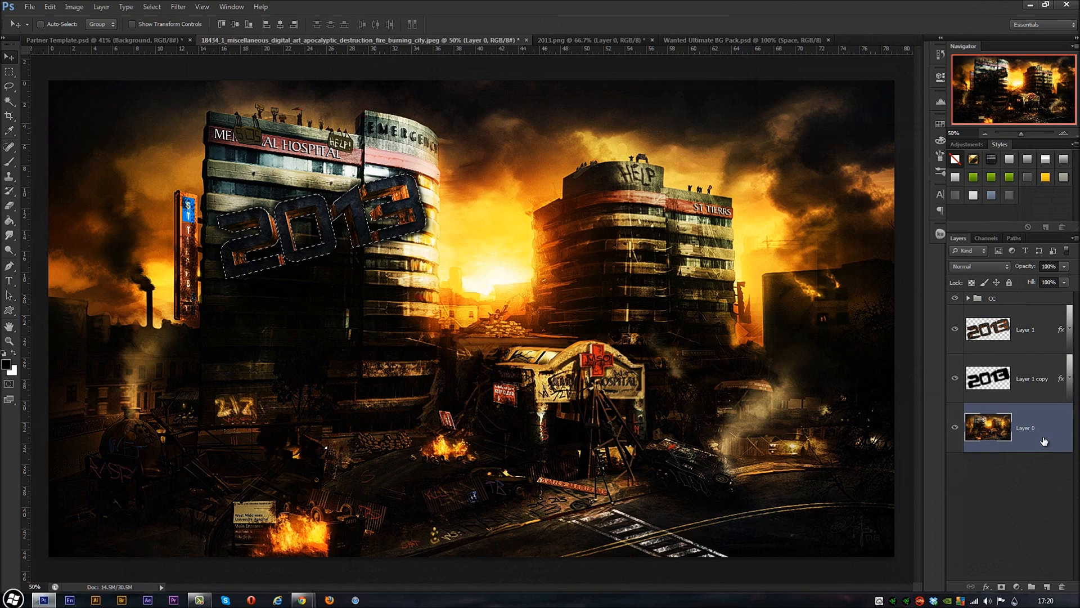
key("ctrl+shift+n")
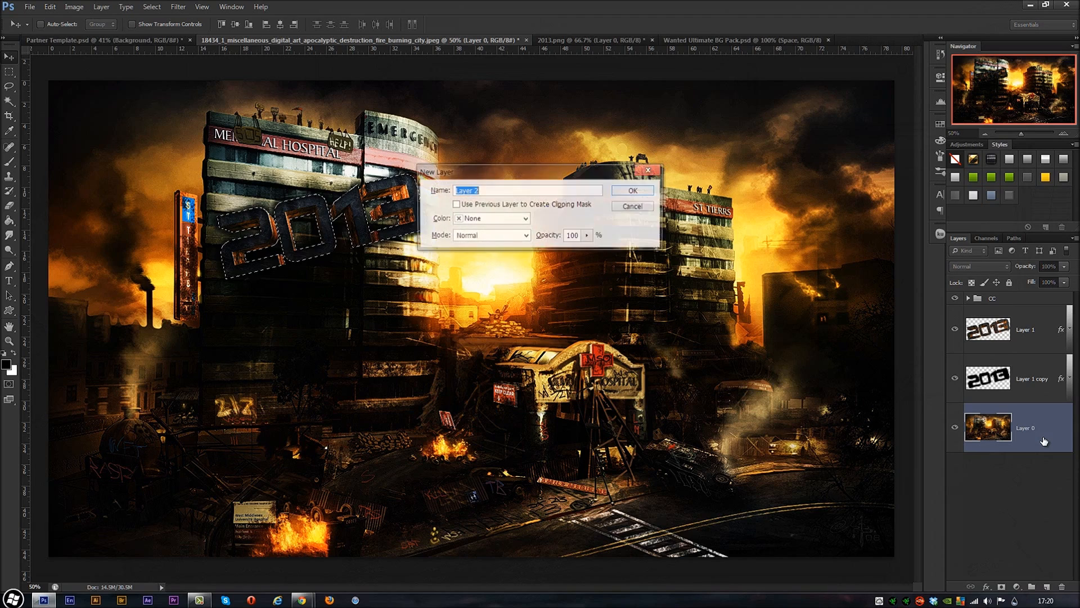
key("Return")
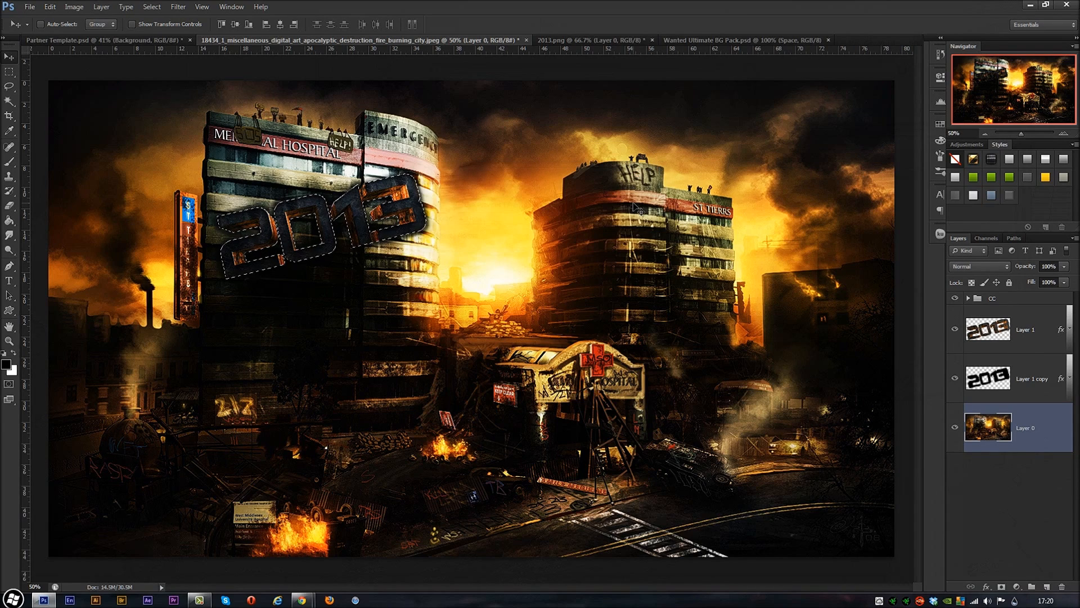
key("ctrl+d")
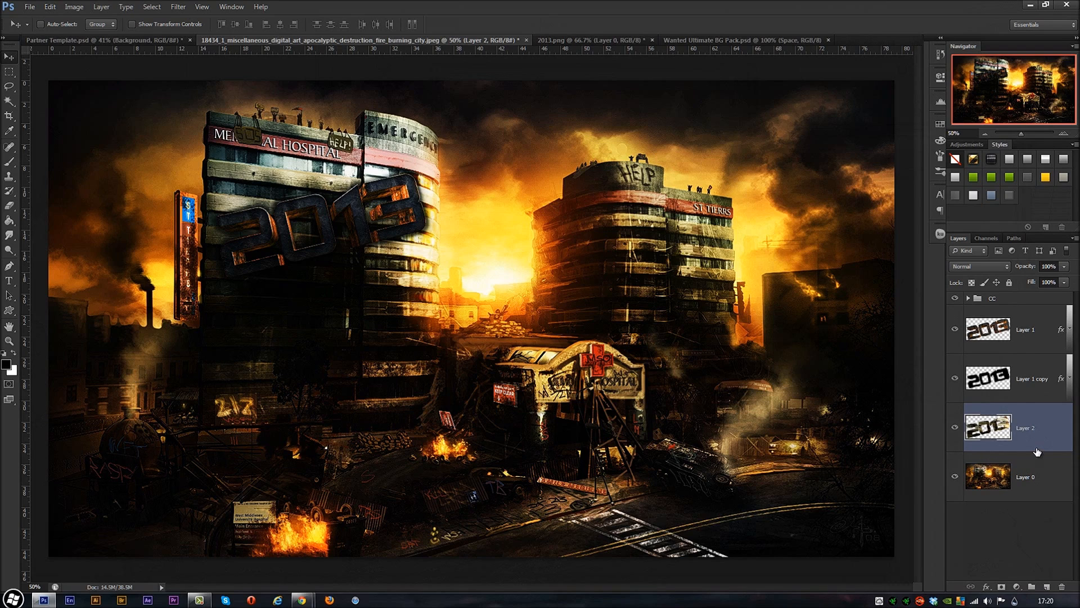
Move the 2013-shaped city cut-out above the 2013 text layer and keep it as the active layer.
left_click_drag(1045, 436, 1035, 321)
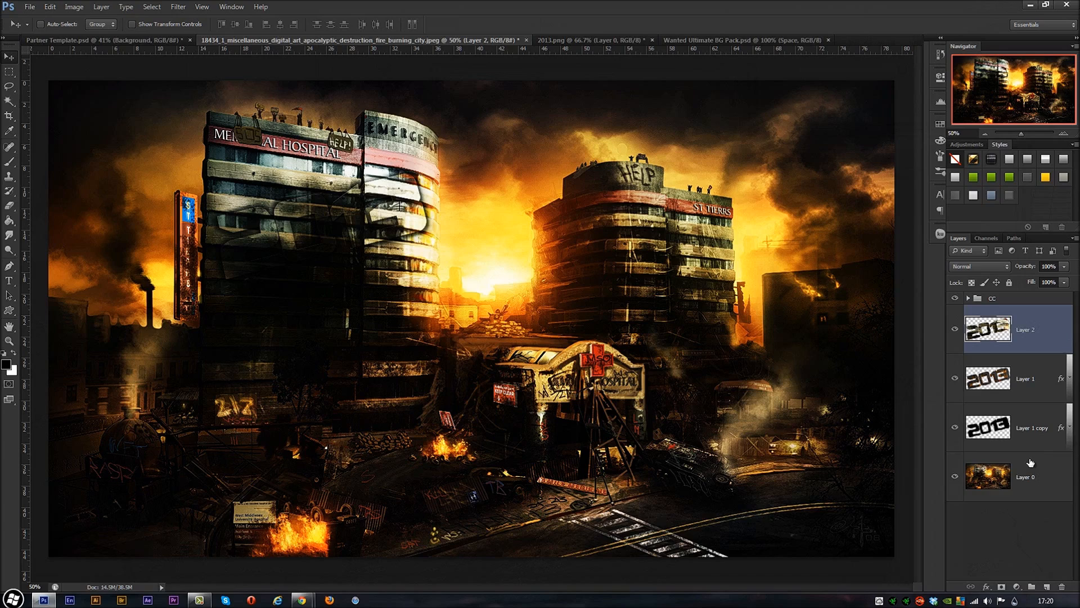
left_click(964, 487)
left_click(1005, 393)
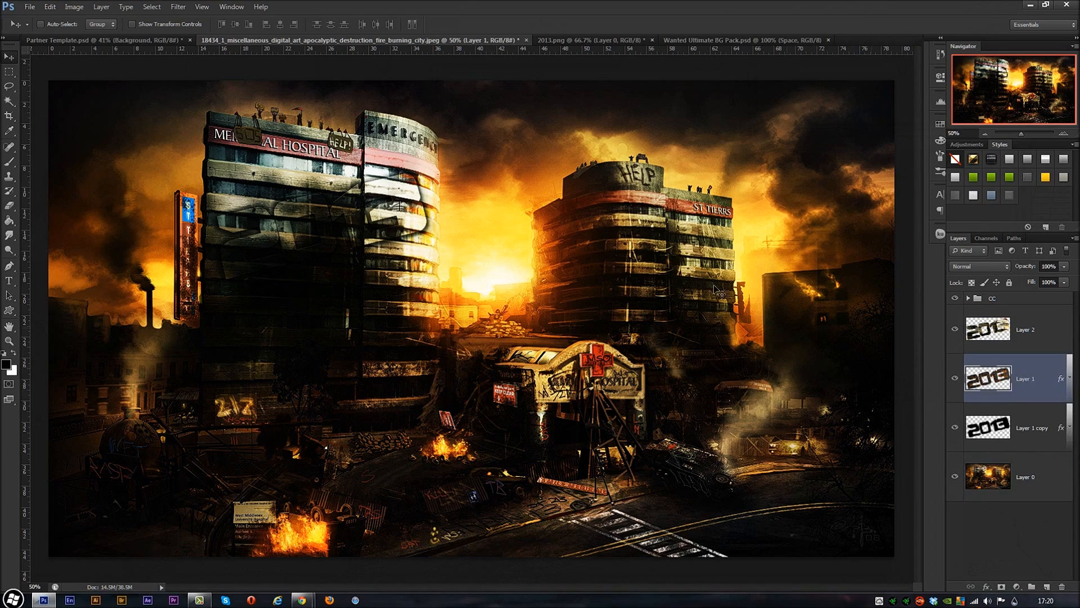
left_click(1028, 486)
left_click(1038, 335)
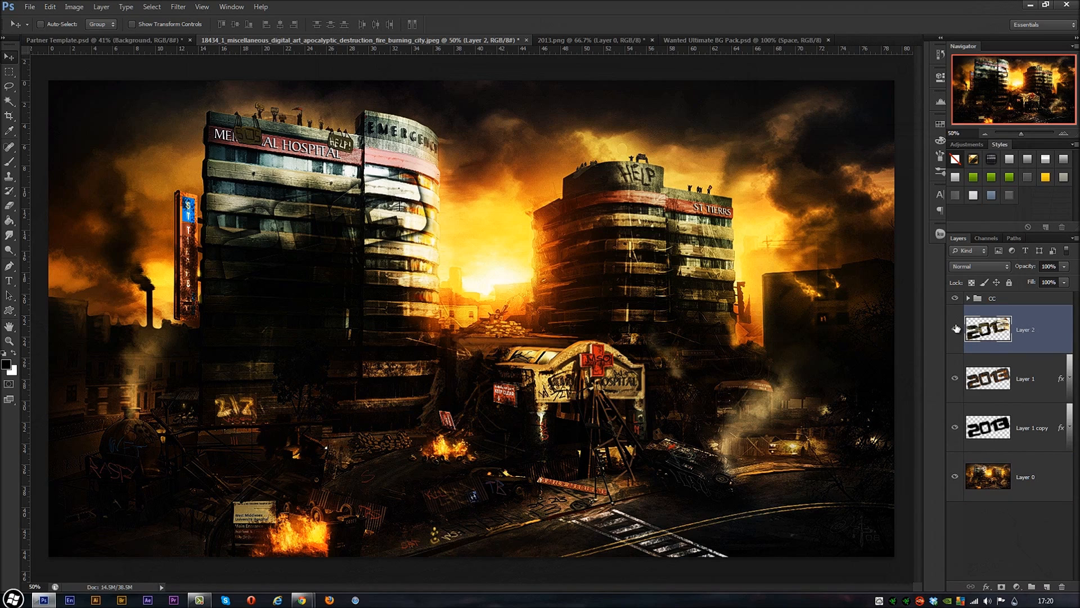
Try brightening blend modes on the city cut-out, ending with Lighter Color at 25% opacity.
left_click(979, 266)
left_click(977, 356)
key("shift+plus")
key("shift+plus")
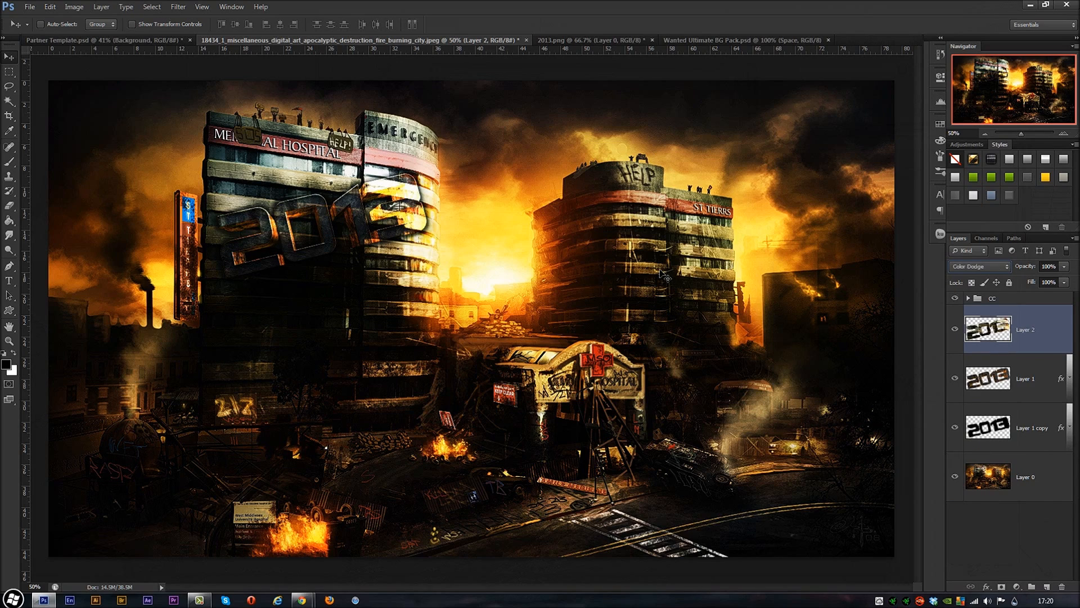
key("shift+plus")
key("shift+plus")
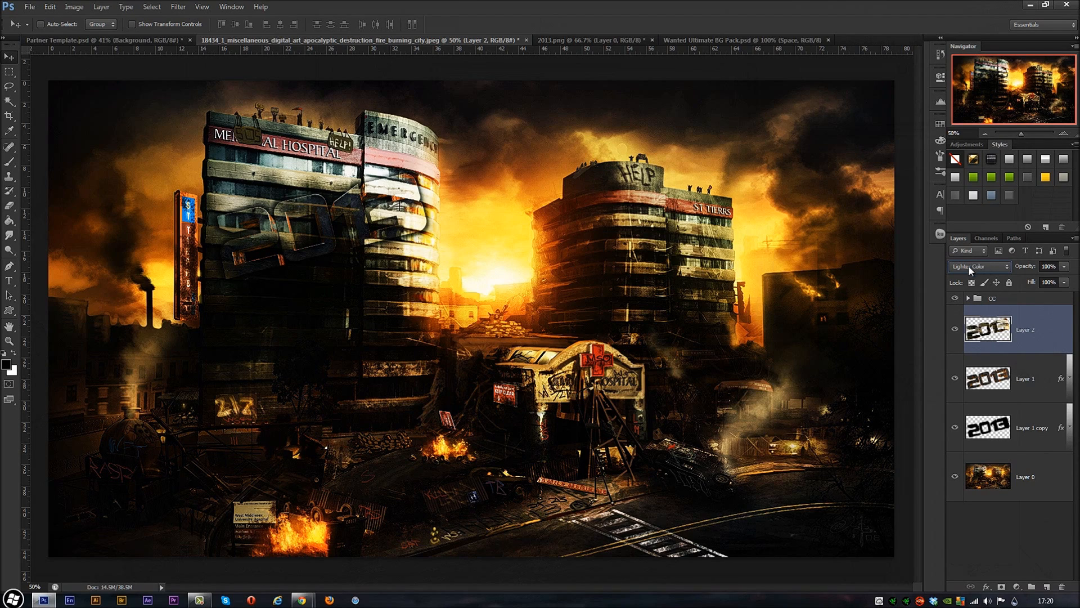
left_click_drag(1025, 268, 958, 266)
type("25")
key("Return")
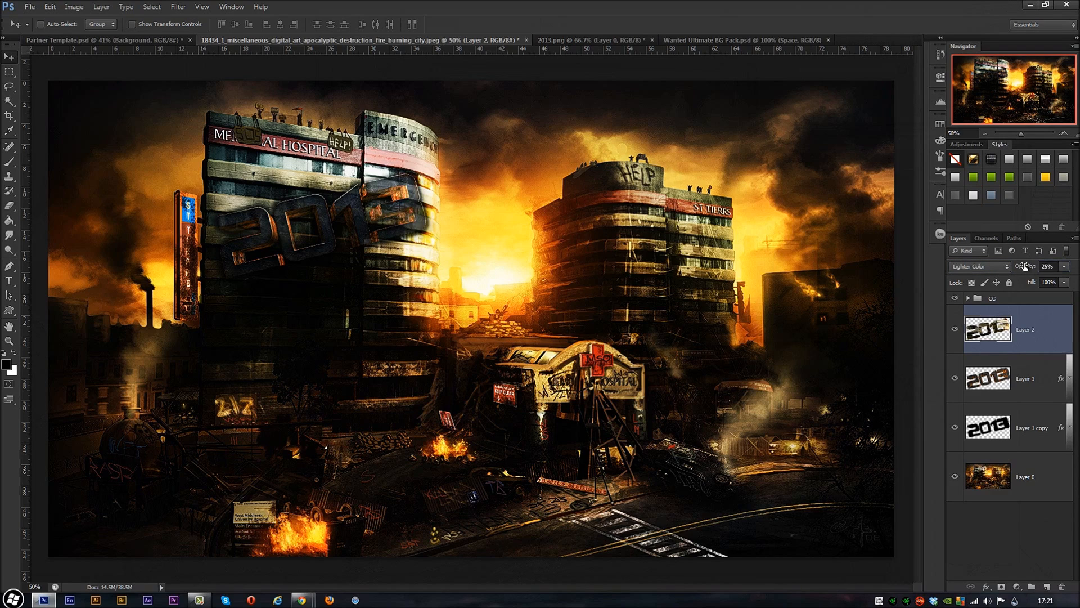
Try Multiply, Lighten and Color Dodge on the city cut-out, then reduce its opacity to 15% in Lighten mode.
left_click(979, 266)
left_click(976, 311)
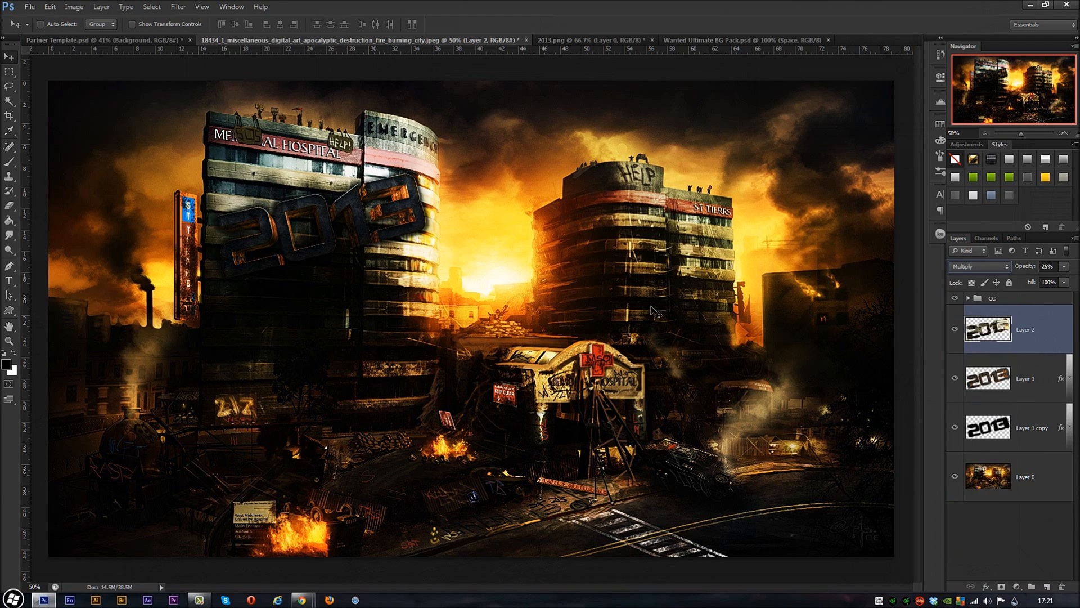
key("Down")
key("Down")
key("Down")
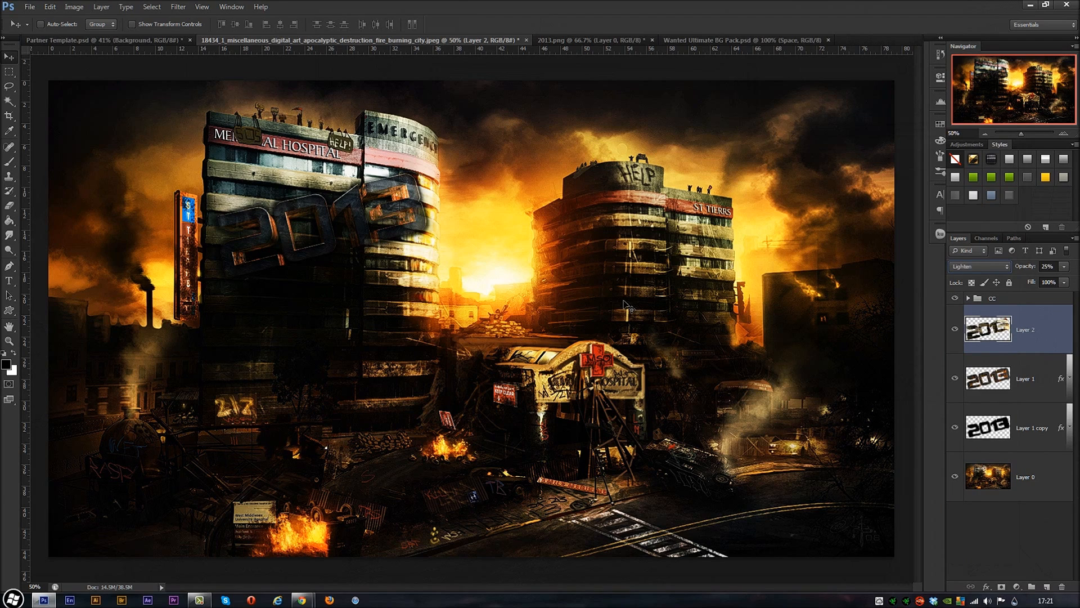
key("Down")
key("Down")
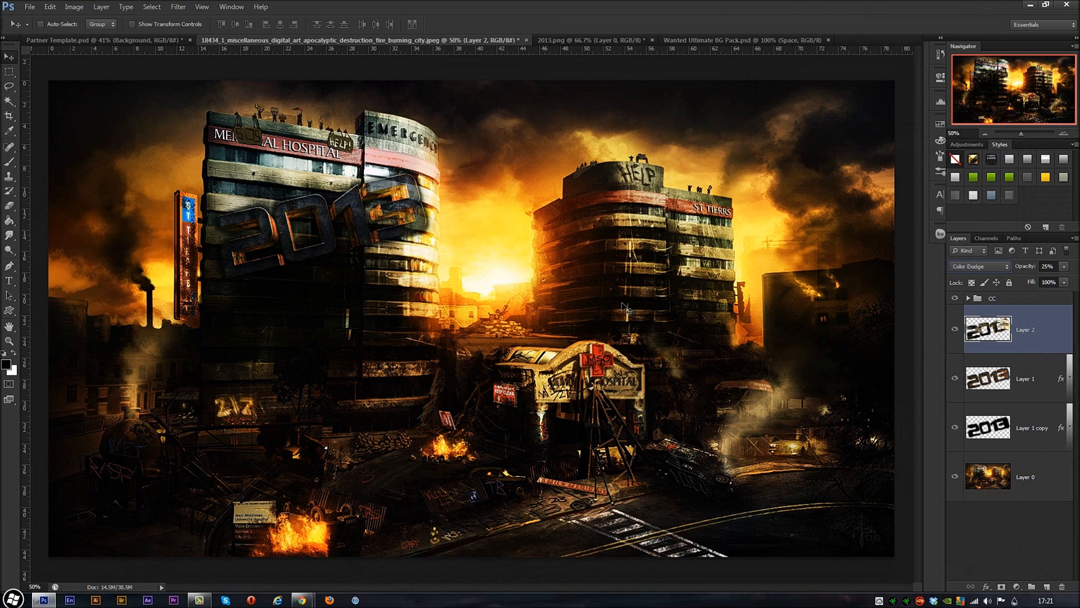
key("Up")
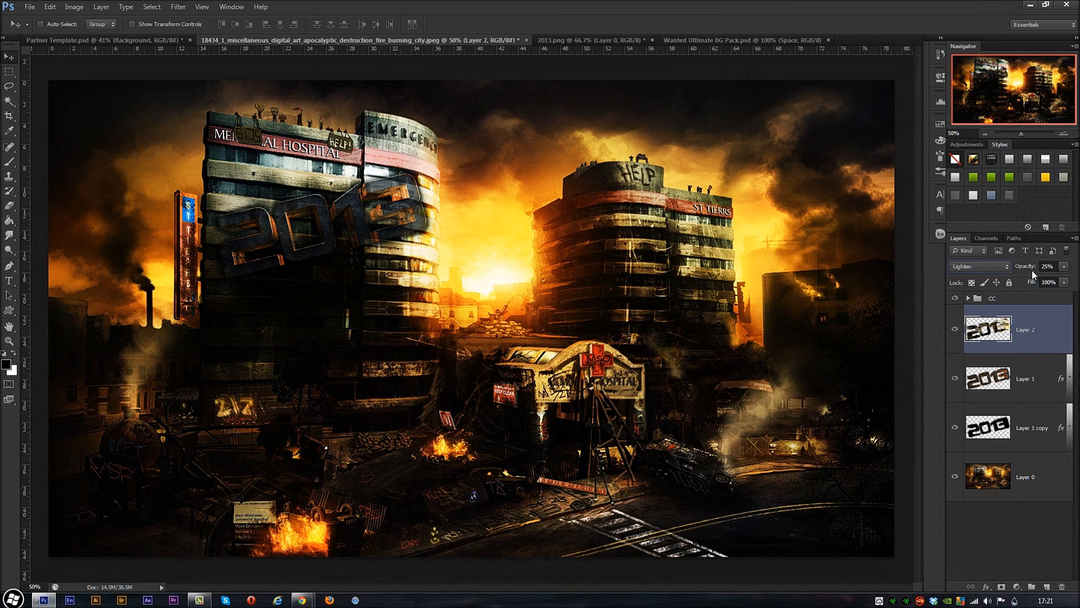
mouse_move(1025, 265)
left_mouse_down()
mouse_move(1038, 265)
mouse_move(1012, 268)
left_mouse_up()
Set the city cut-out layer to Color Dodge blending at 20% opacity.
left_click(996, 267)
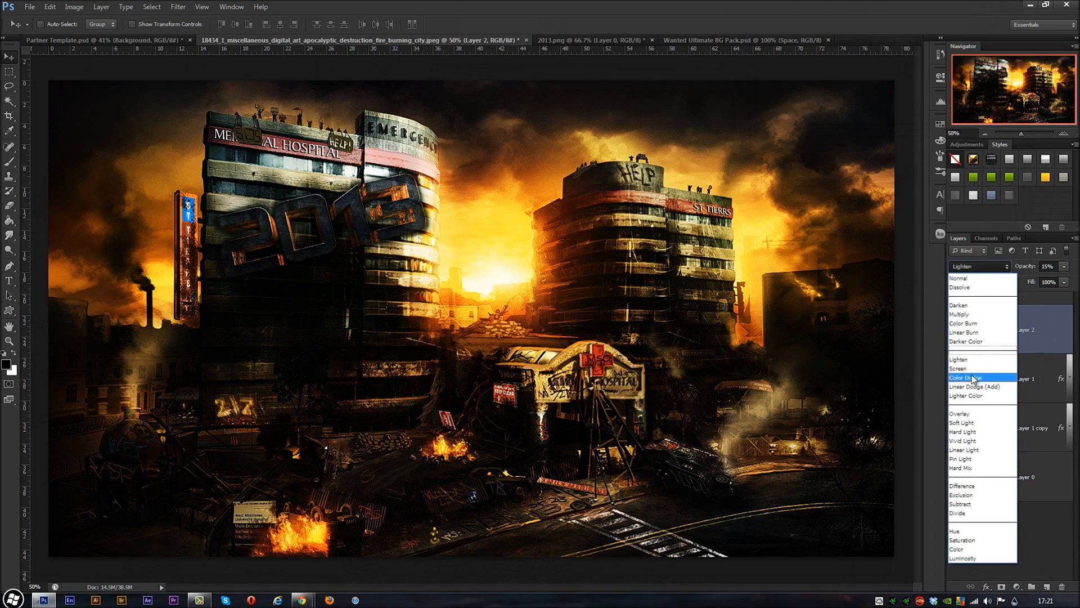
left_click(972, 379)
left_click_drag(1026, 268, 1061, 268)
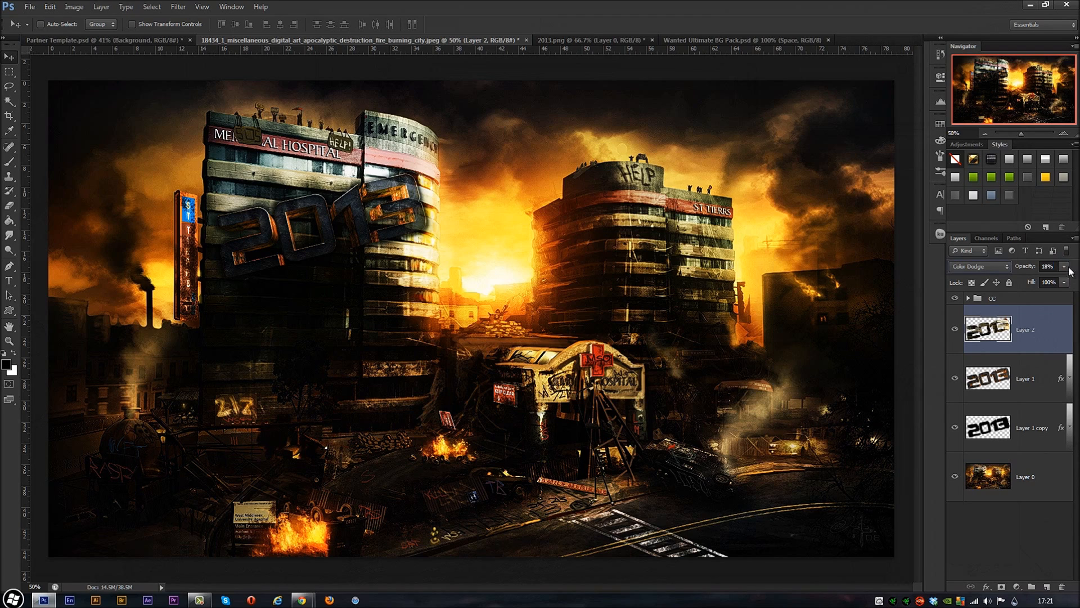
left_click(1055, 266)
type("20")
key("Return")
Add a new layer above the cut-out and stamp black splatters over the 2013 text with the 473-pixel texture brush.
key("s")
left_click(9, 162)
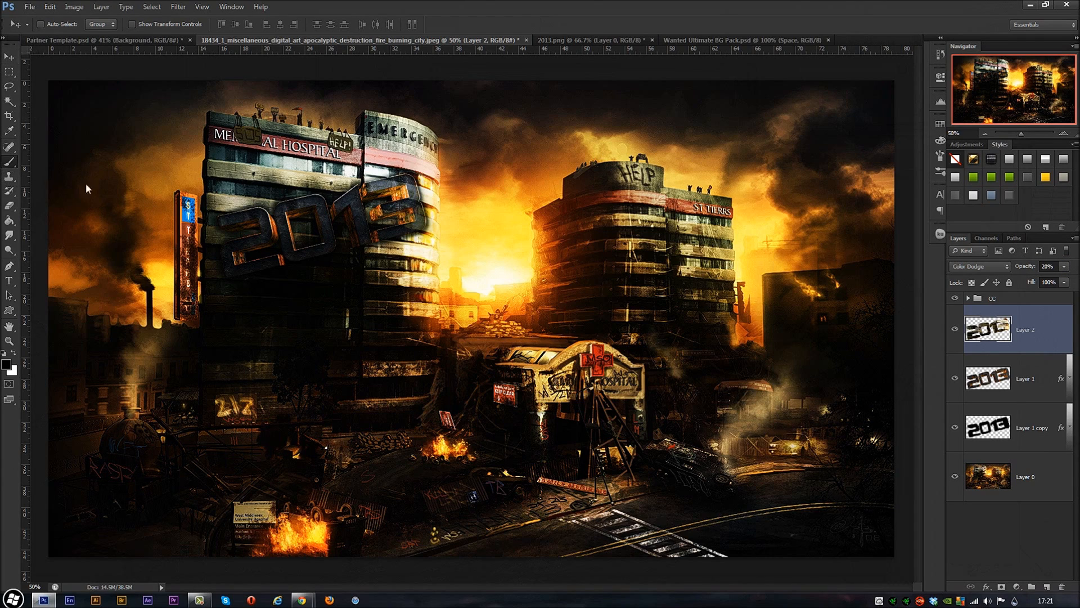
left_click(1046, 585)
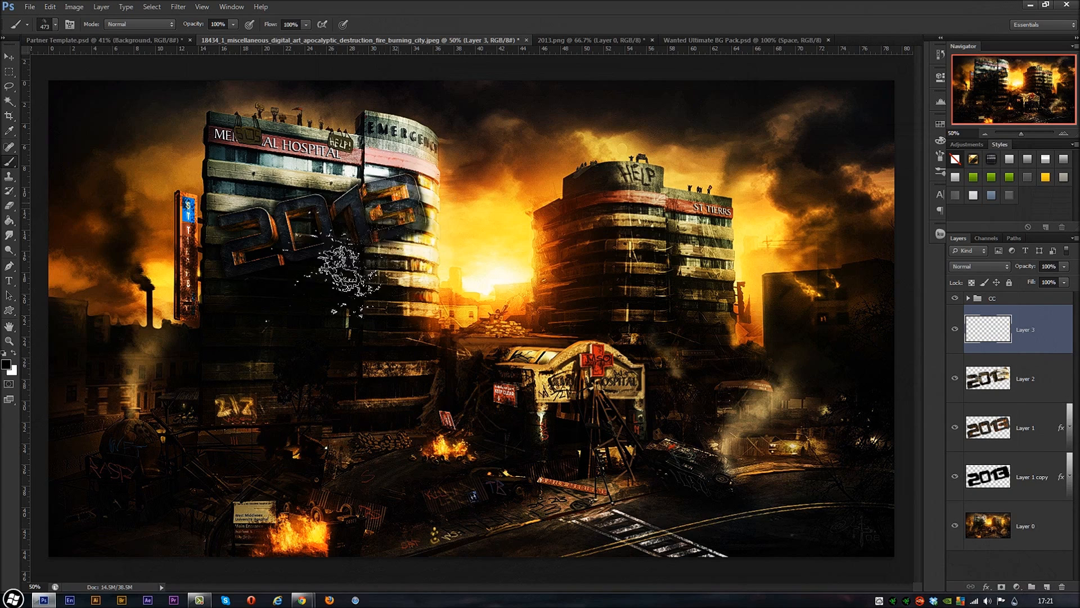
left_click(397, 203)
left_click(371, 197)
left_click(341, 224)
left_click(240, 225)
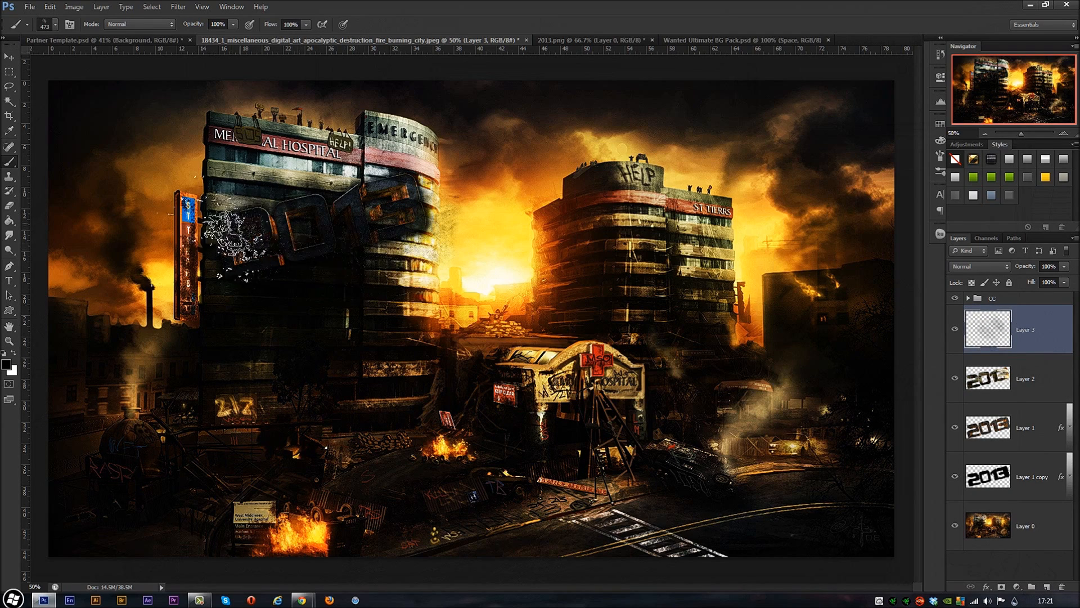
left_click(229, 238)
left_click(179, 216)
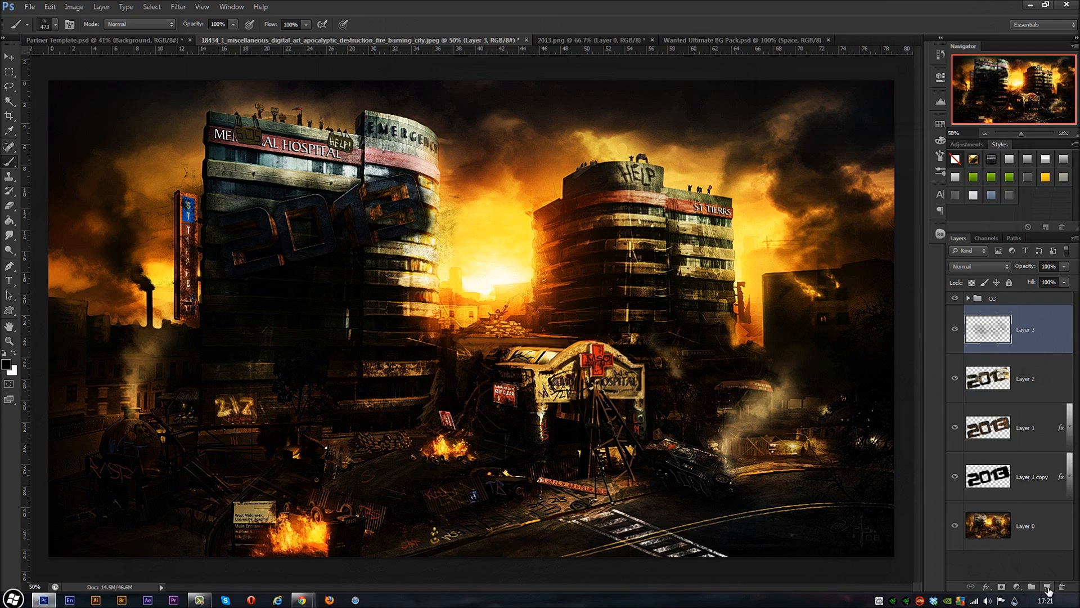
Add another layer on top and stamp white splatters across the 2013 text with the same brush.
left_click(1046, 585)
left_click(14, 354)
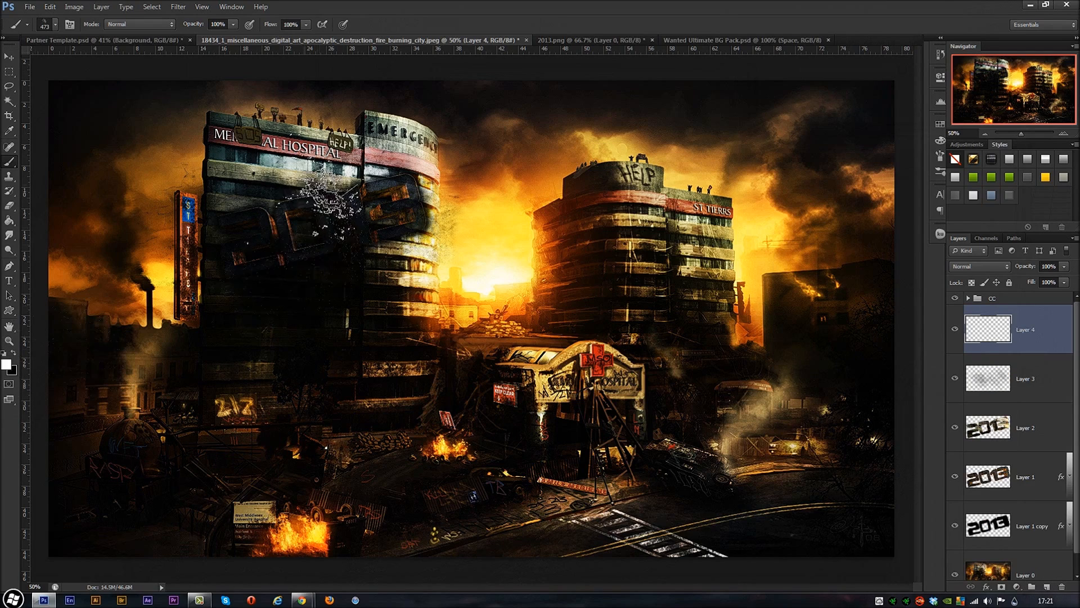
left_click(304, 185)
left_click(384, 203)
left_click(360, 231)
left_click(240, 245)
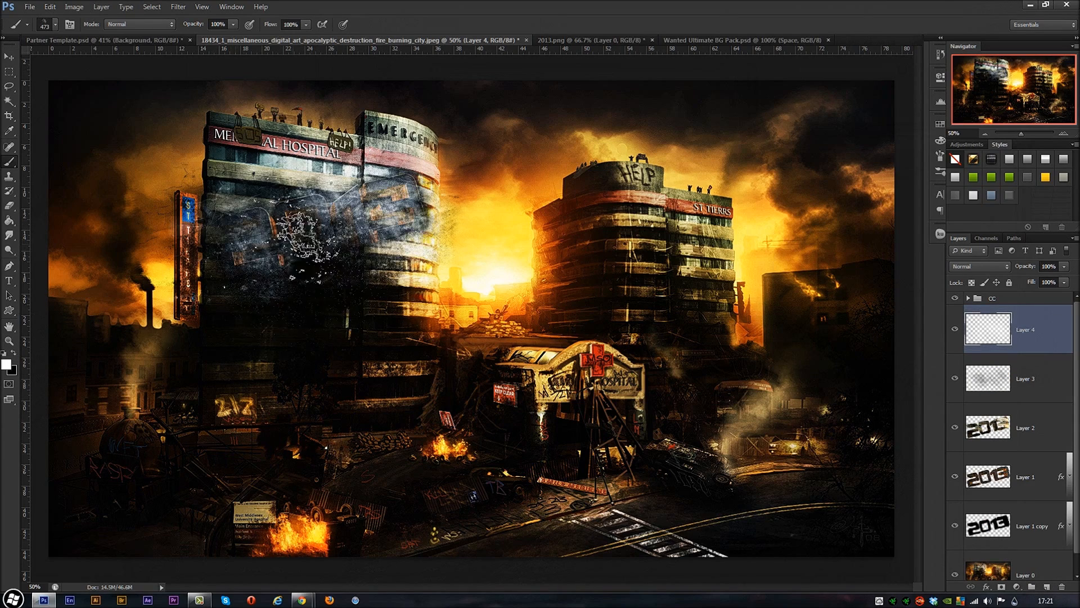
left_click(286, 232)
Set both the white and the black splatter layers to Overlay blending.
left_click(983, 264)
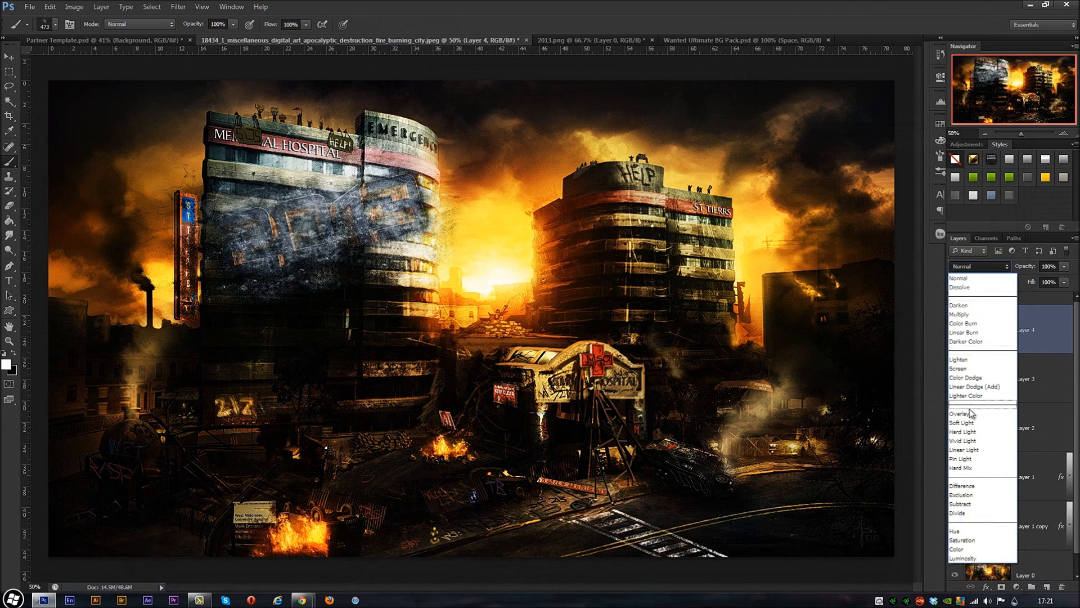
left_click(970, 412)
left_click(1028, 377)
left_click(979, 267)
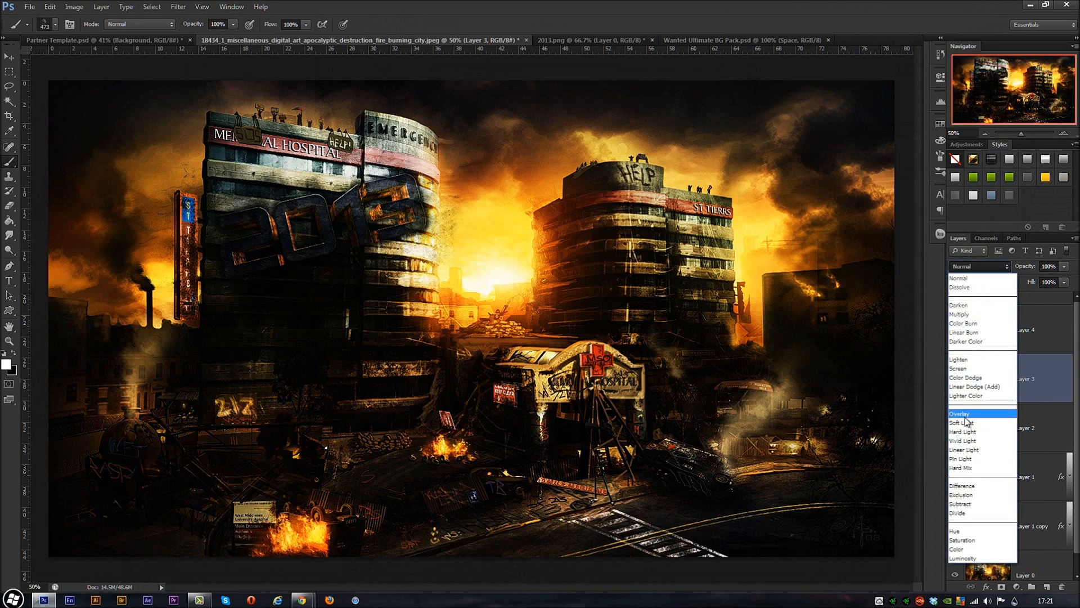
left_click(970, 412)
left_click(9, 57)
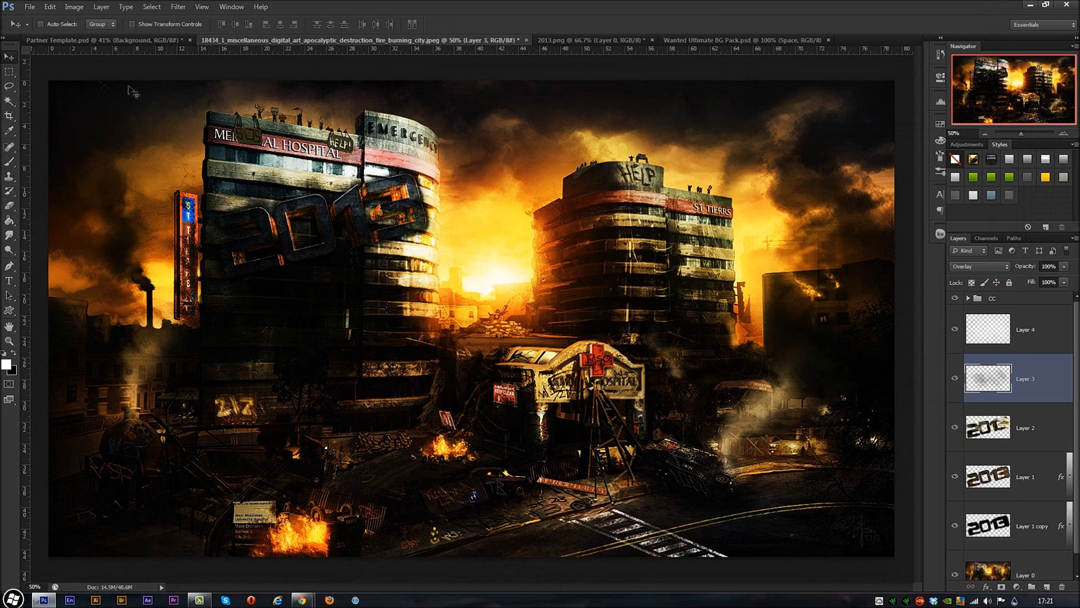
Compare the image with and without the splatter layers, and lower the black splatter layer's opacity to 57%.
left_click(955, 329)
left_click(957, 332)
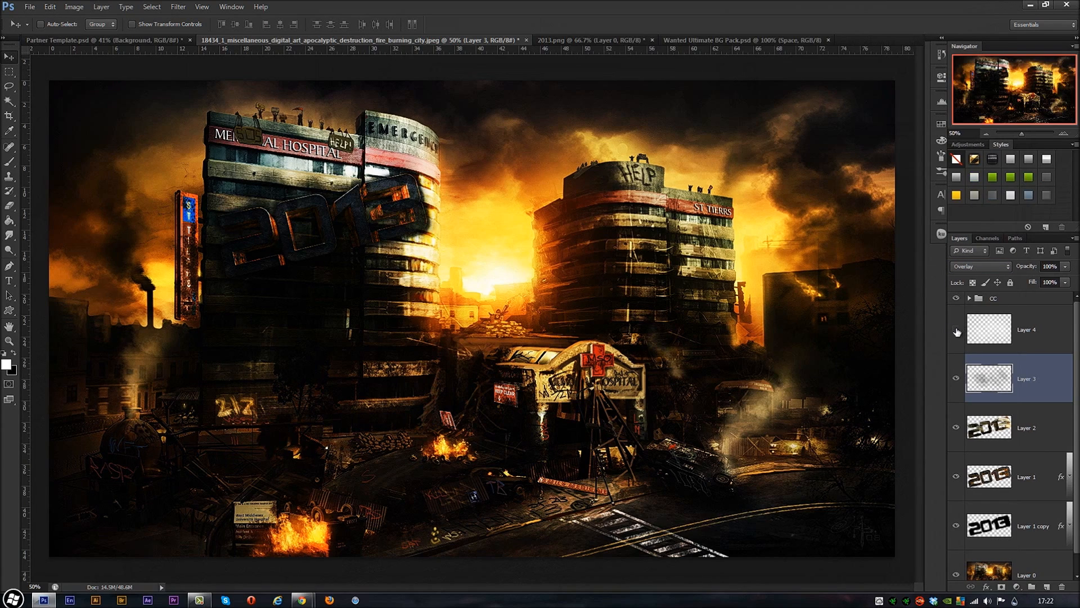
left_click(958, 383)
left_click(958, 383)
left_click(960, 383)
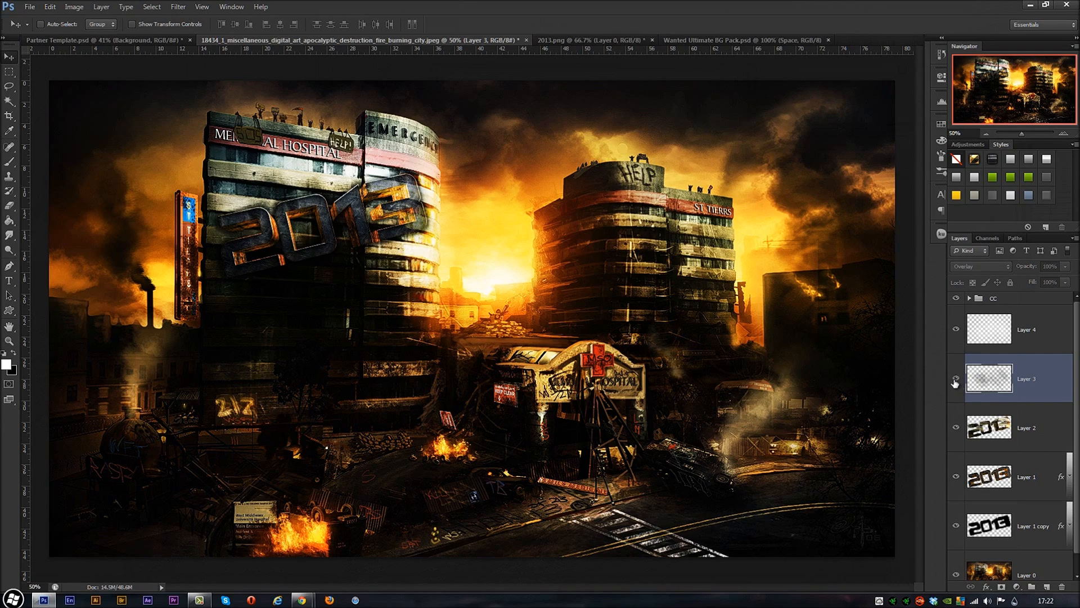
left_click(955, 382)
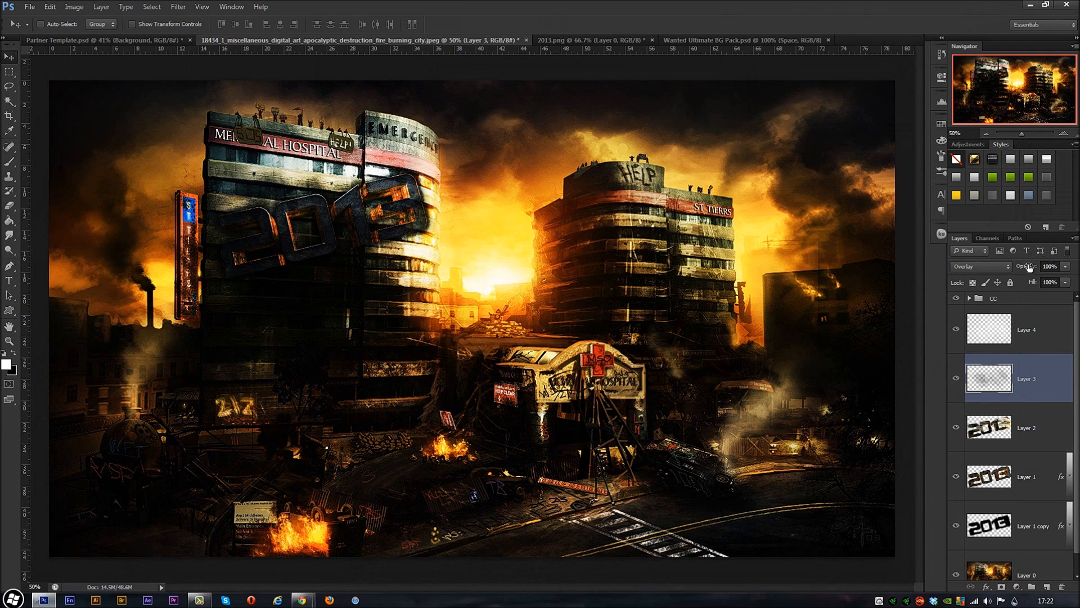
type("70")
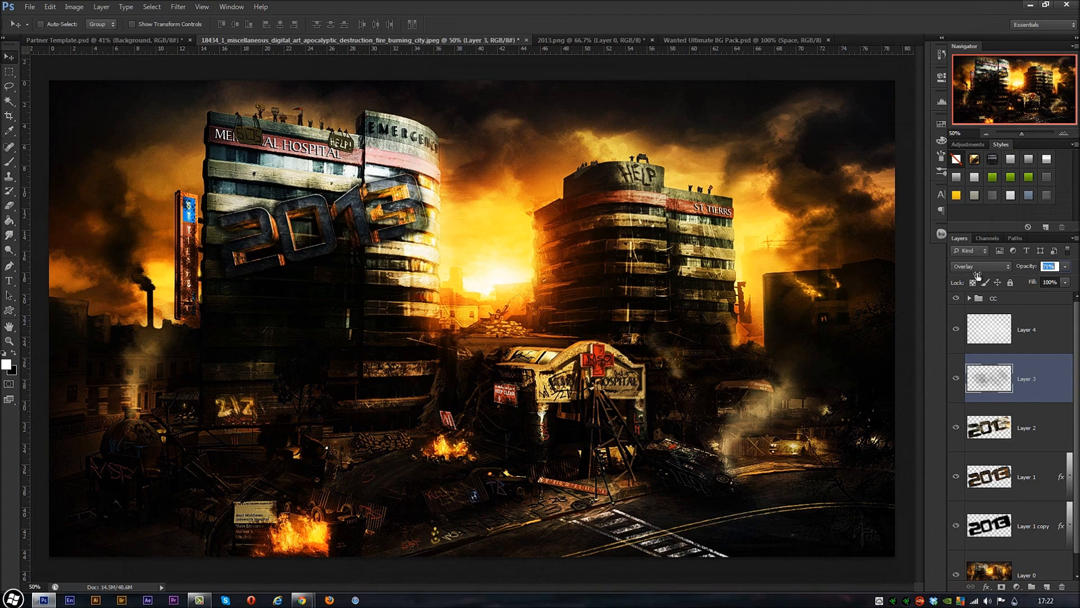
type("57")
key("Return")
left_click_drag(968, 276, 967, 274)
left_click(1053, 268)
key("Return")
Try a lower opacity on the white splatter layer and return it to 100%.
left_click(1030, 341)
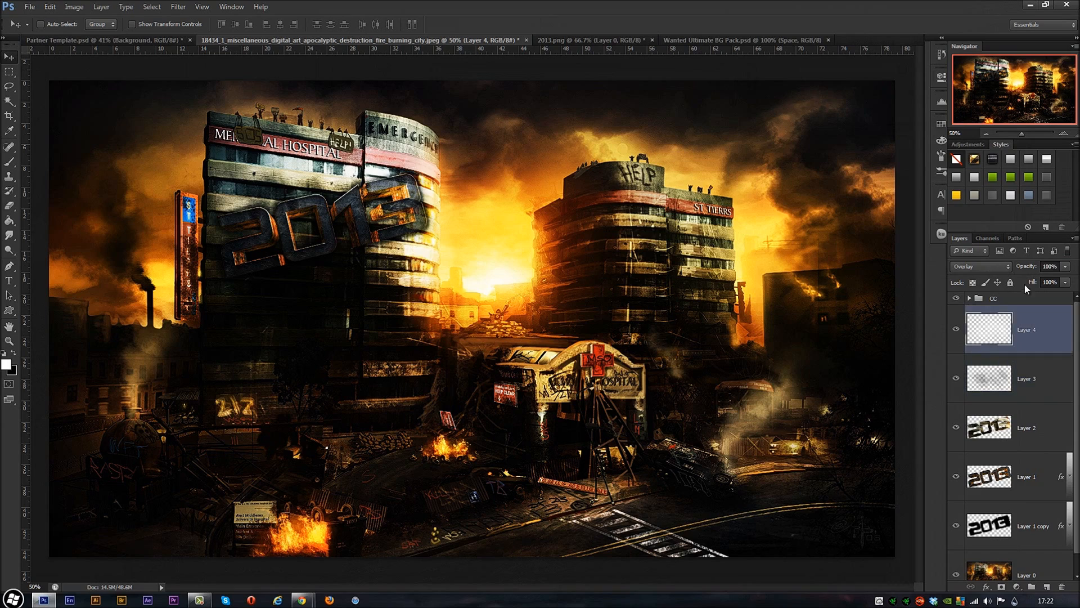
left_click_drag(1027, 268, 963, 269)
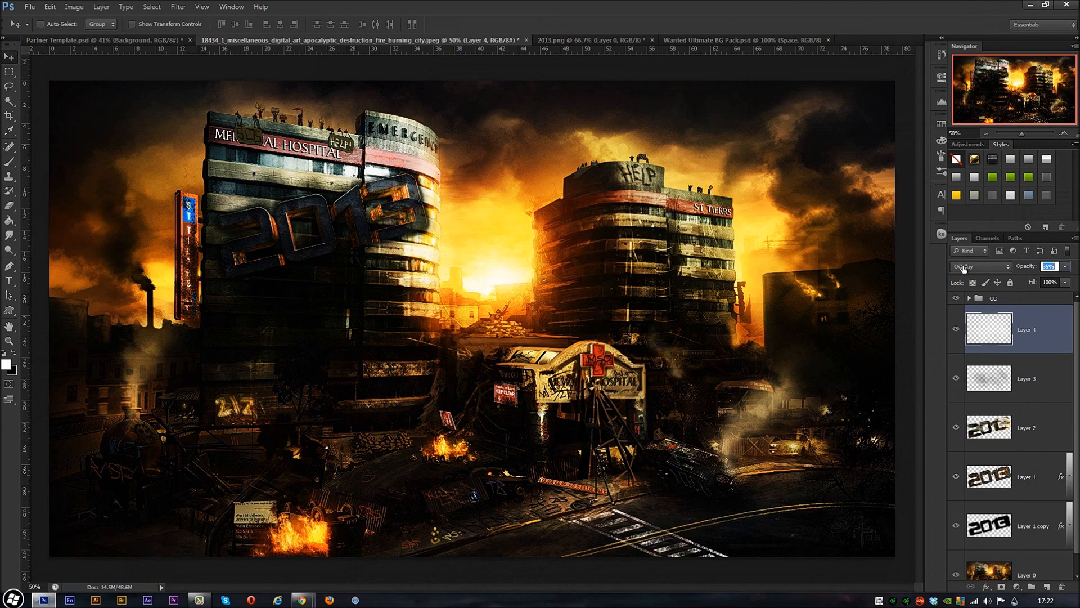
key("Return")
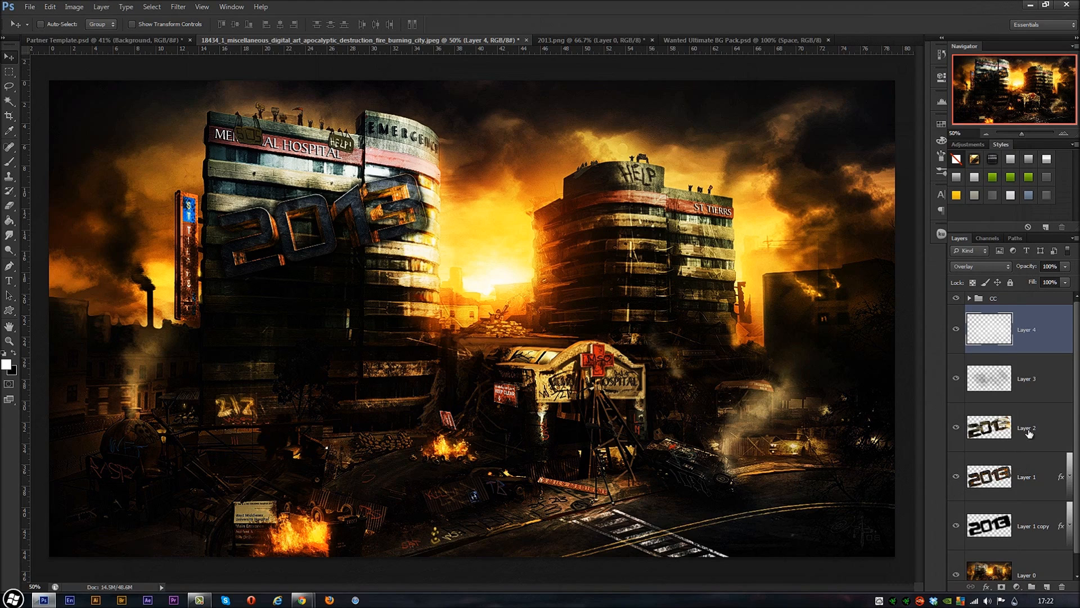
Add a Gradient Map adjustment layer above the white splatter layer and apply the Blue 6 - 3D preset.
left_click(1016, 586)
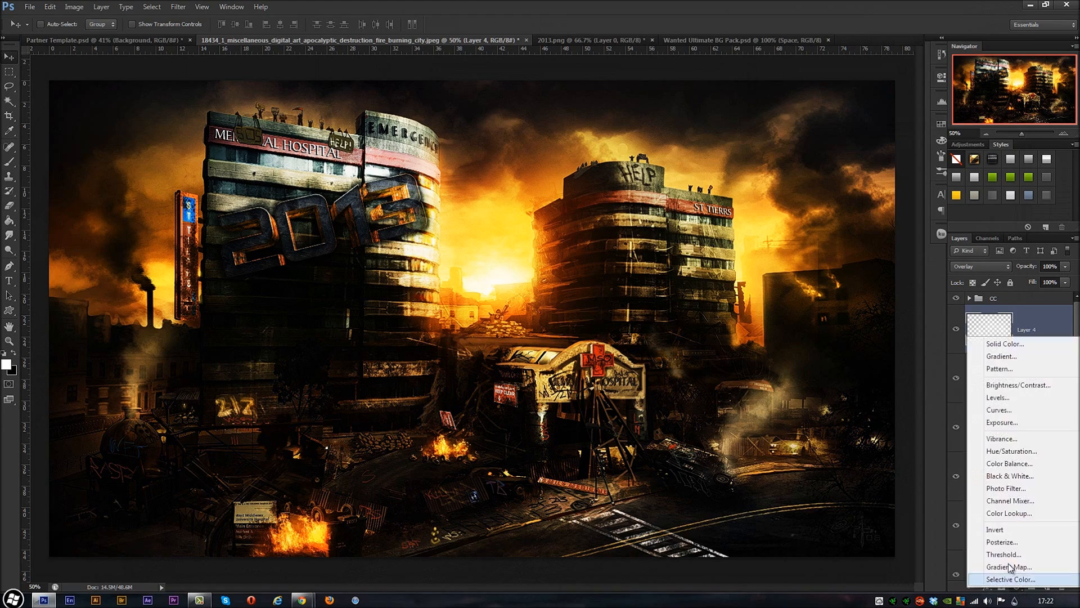
left_click(1041, 578)
left_click(904, 106)
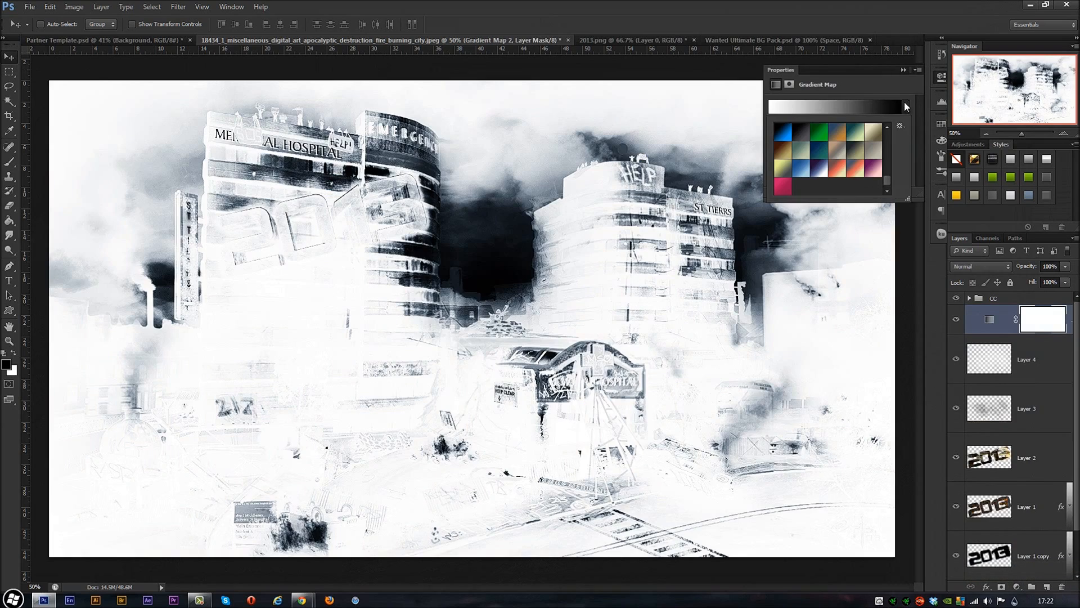
left_click(803, 169)
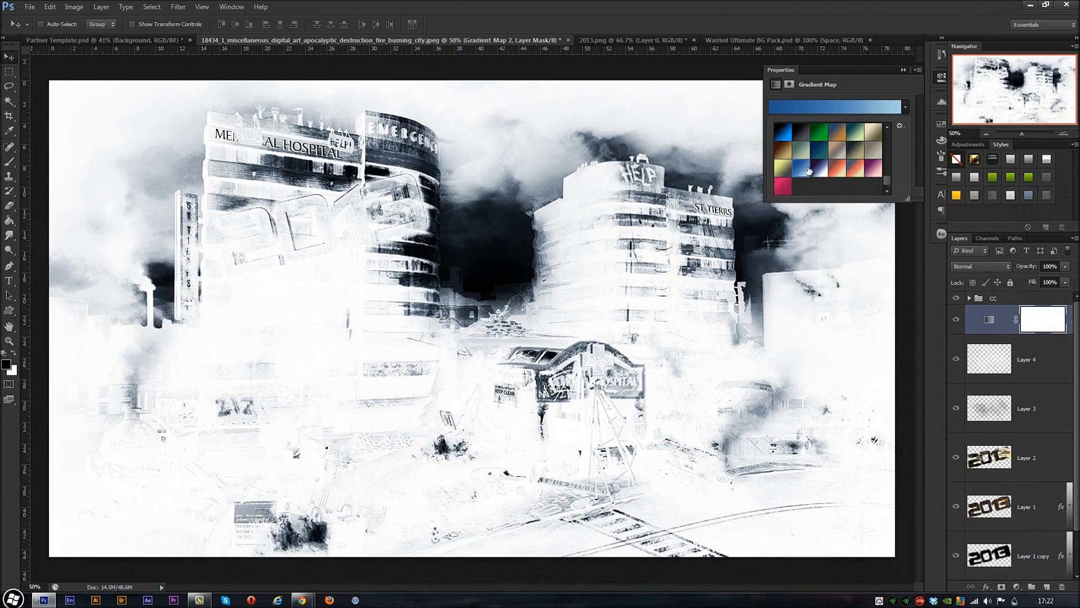
left_click(900, 81)
left_click(903, 70)
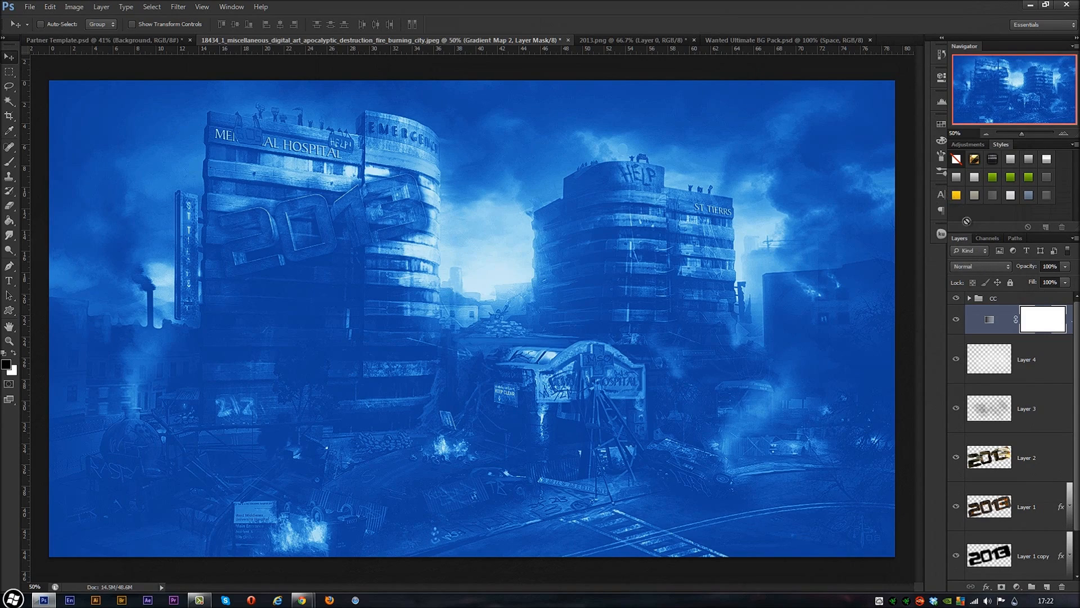
Open the gradient map's gradient for editing and check the hex colour of its dark blue starting stop.
left_click(944, 78)
left_click(833, 104)
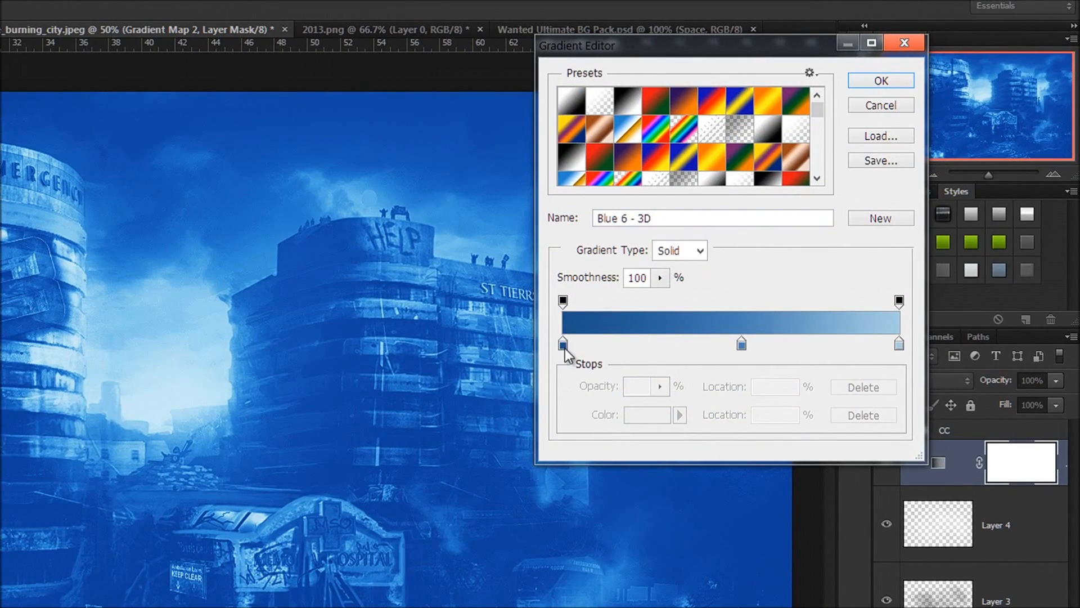
left_click(564, 345)
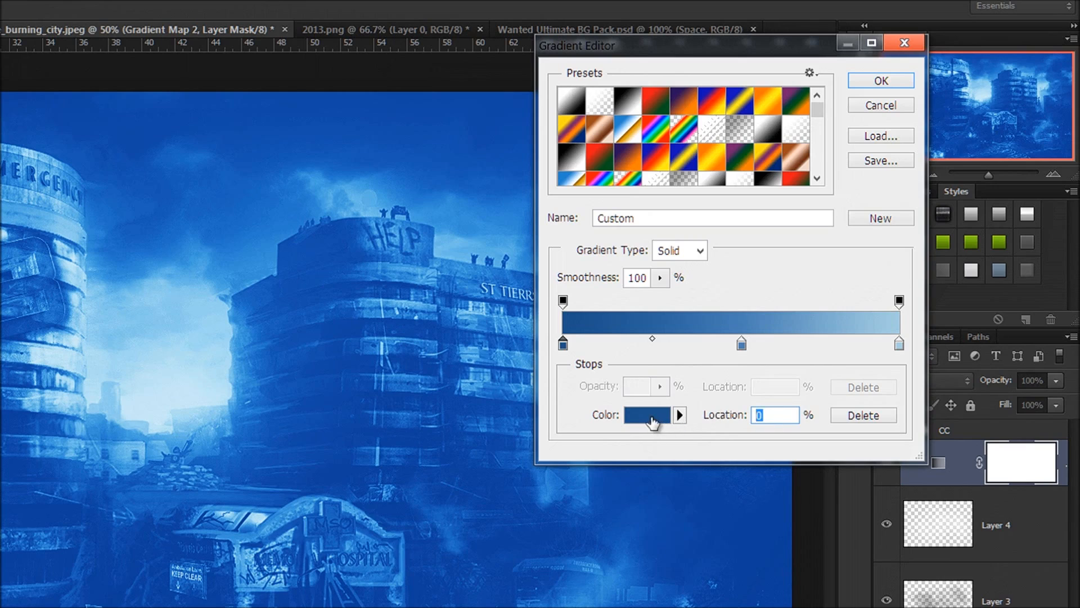
left_click(651, 417)
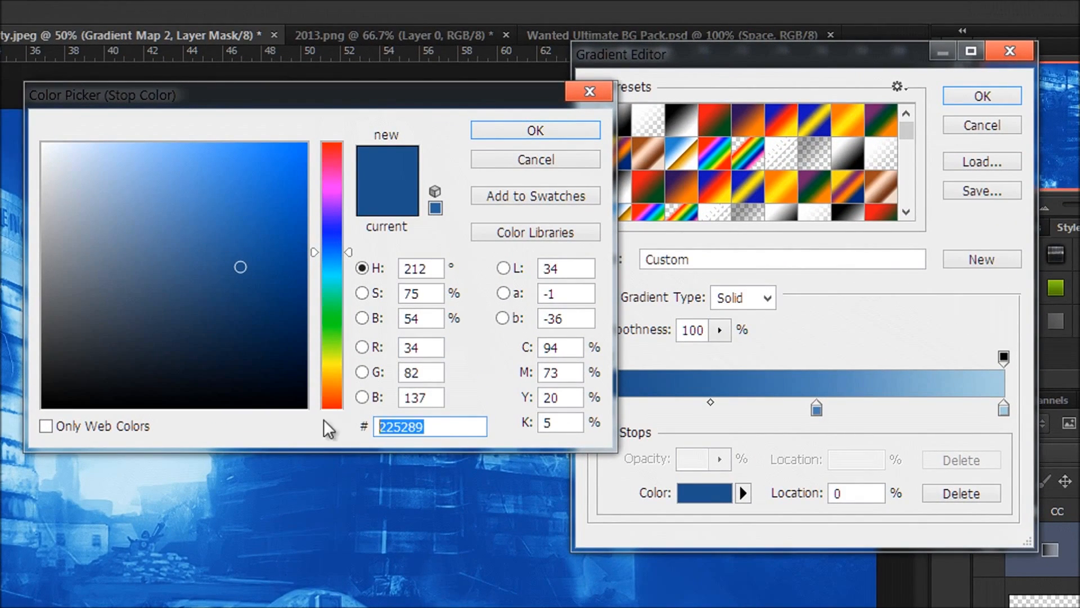
left_click_drag(410, 429, 447, 427)
left_click(446, 427)
left_click(538, 132)
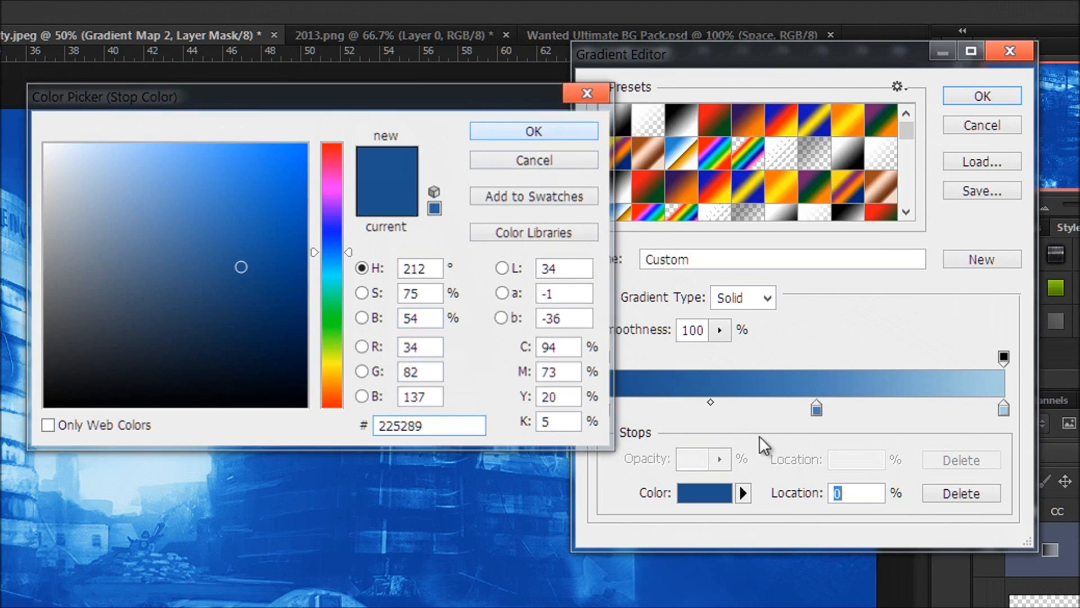
Check the hex colours of the gradient's middle and light blue end stops, and close the gradient editing.
left_click(816, 408)
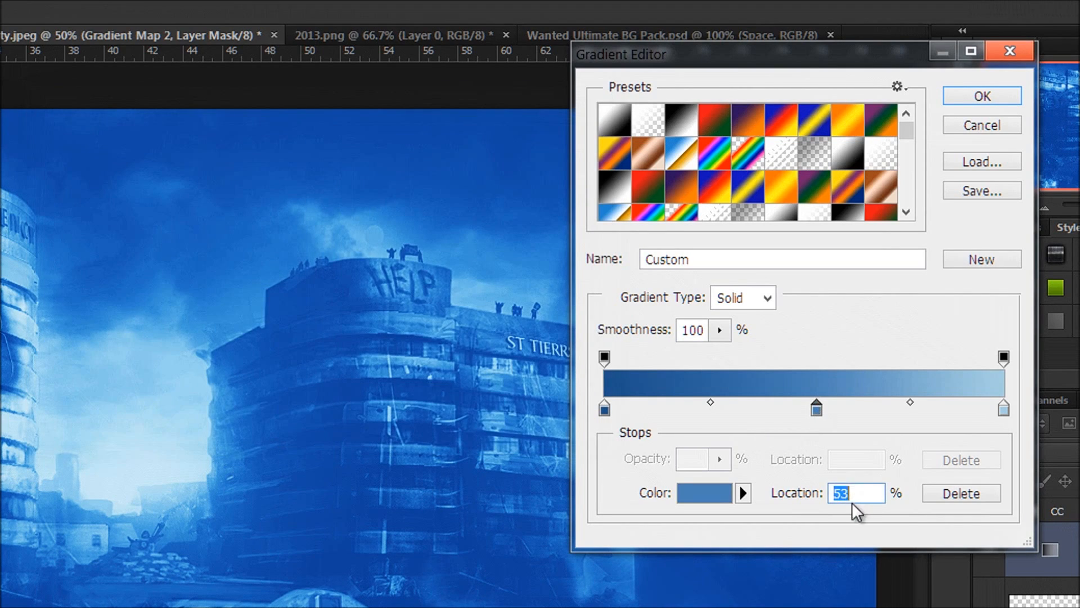
left_click(704, 495)
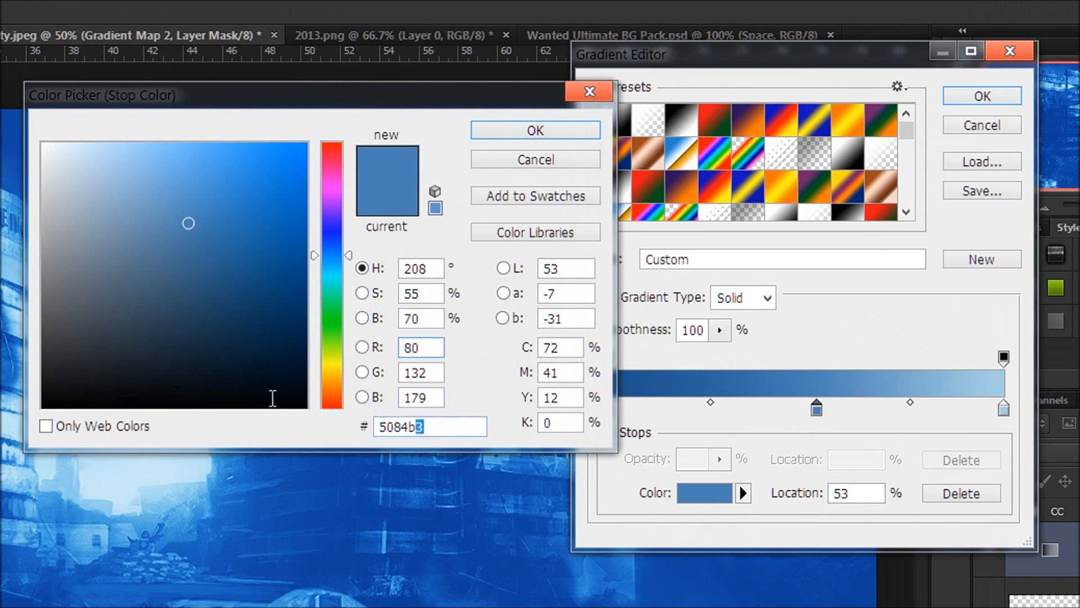
left_click(556, 132)
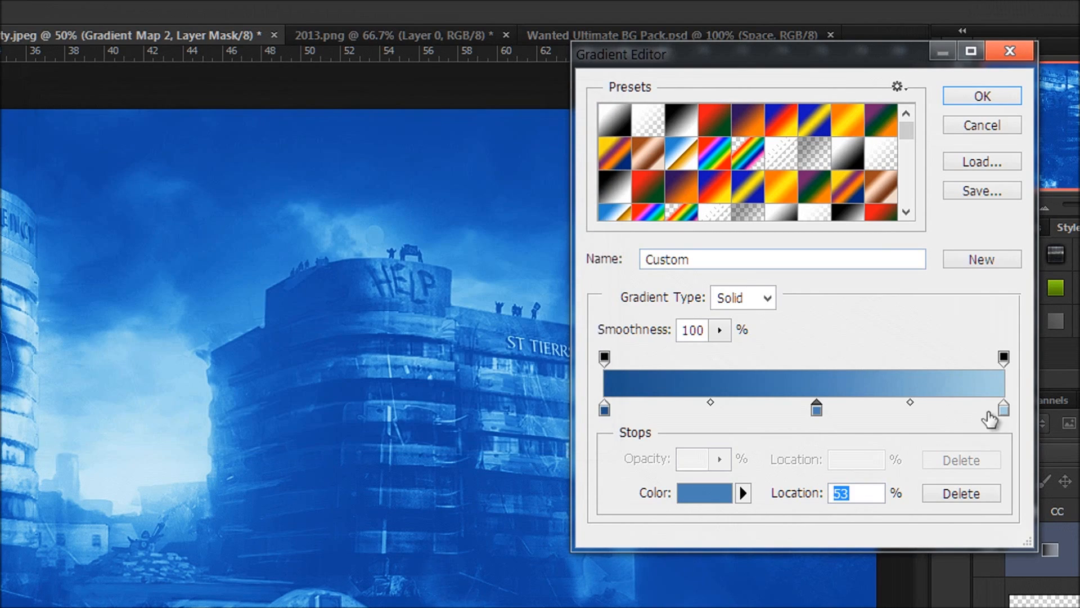
left_click(1005, 408)
left_click(724, 498)
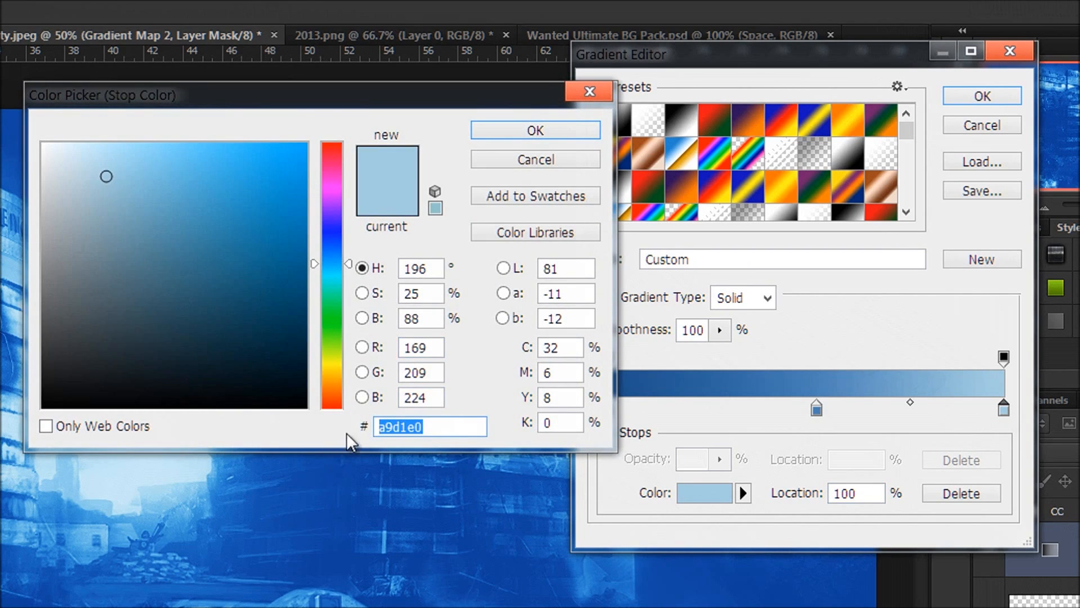
left_click(473, 426)
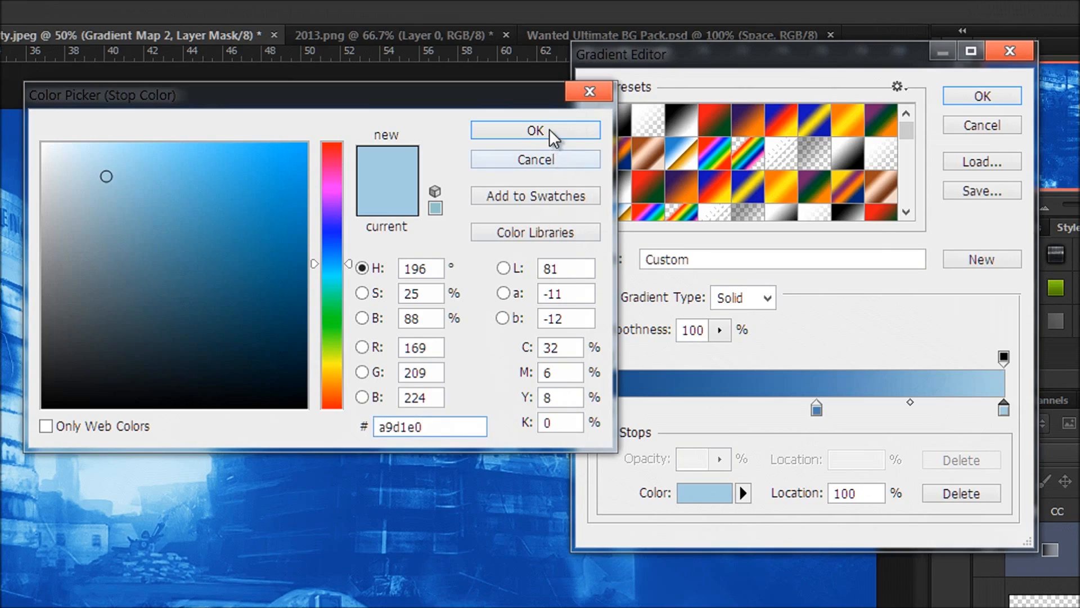
left_click(597, 132)
left_click(983, 95)
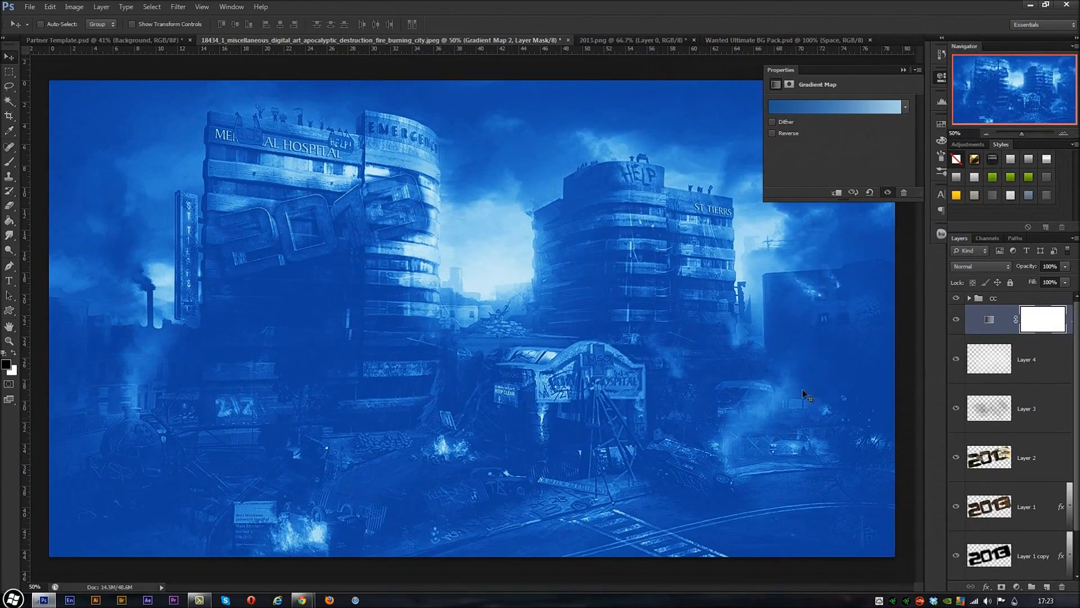
Try Color blending on the gradient map layer and switch its blend mode to Hue.
left_click(978, 269)
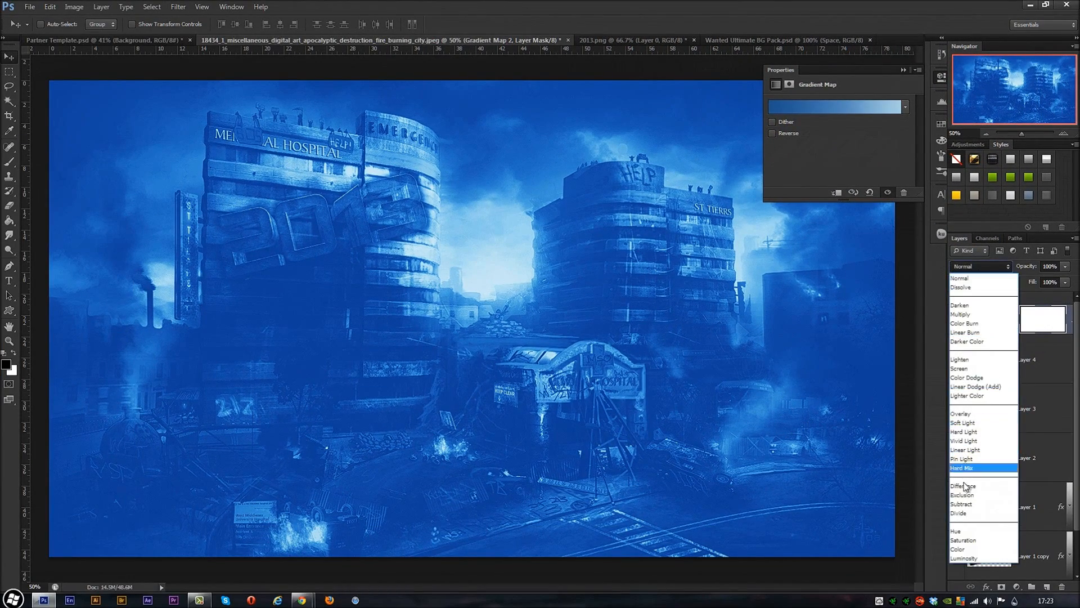
left_click(961, 548)
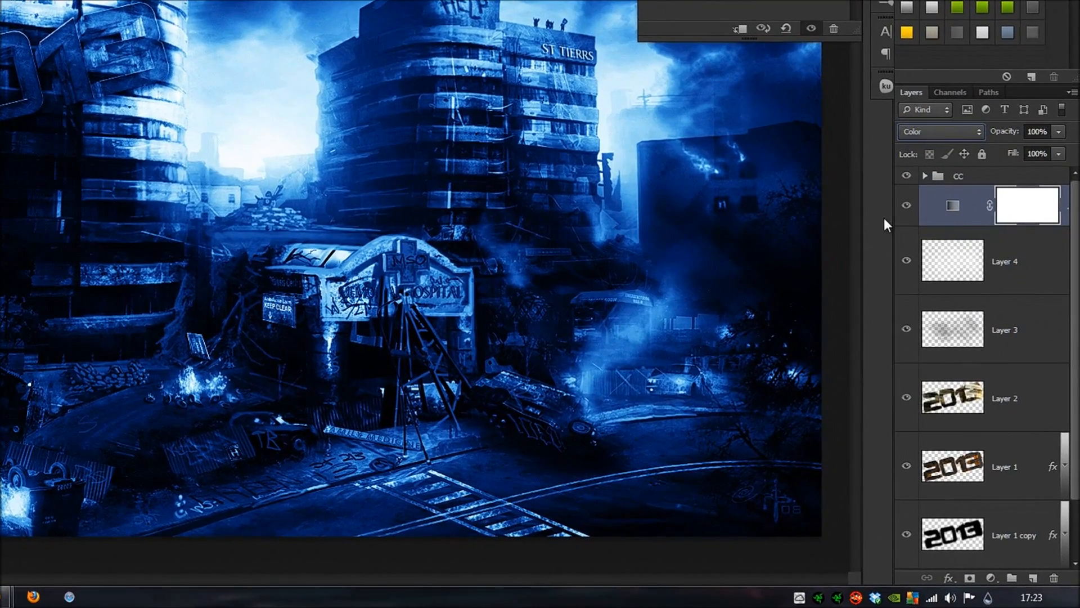
left_click(940, 131)
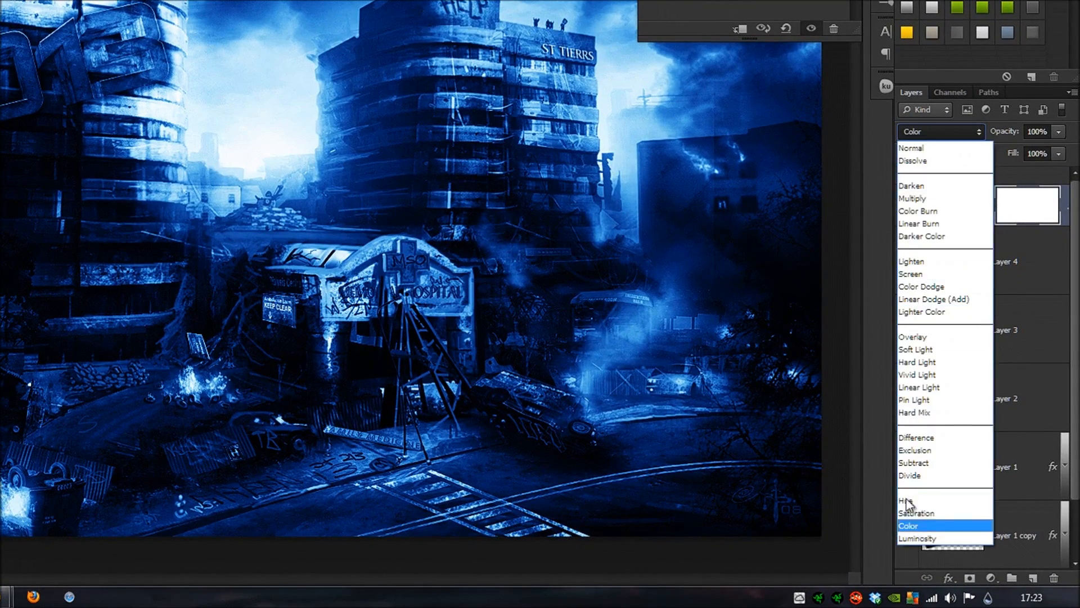
left_click(906, 500)
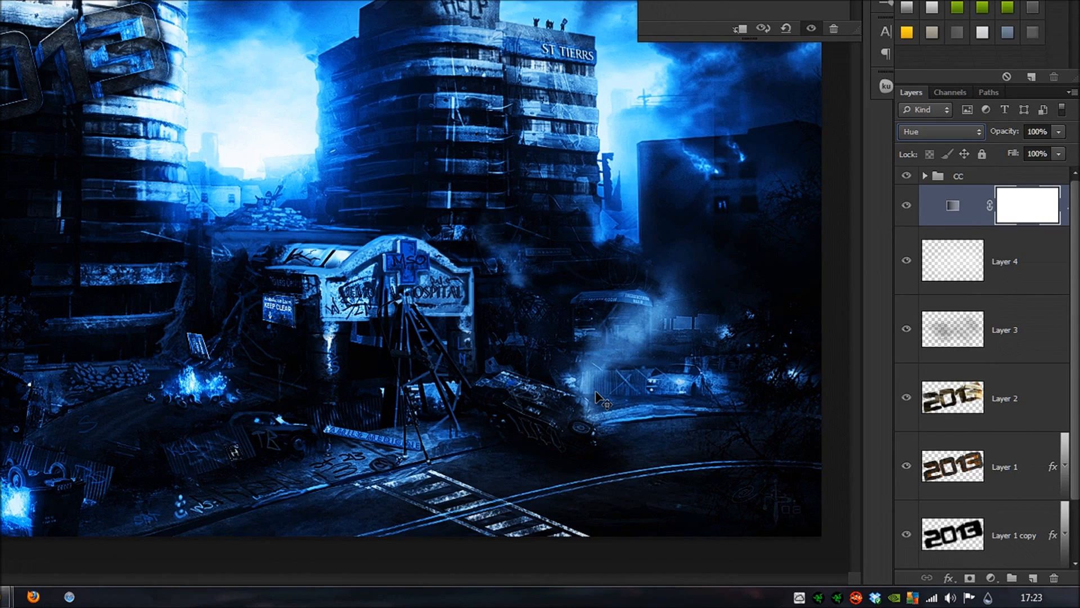
Step the gradient map layer through other blend modes such as Divide and Subtract, ending on Color.
key("Up")
key("Up")
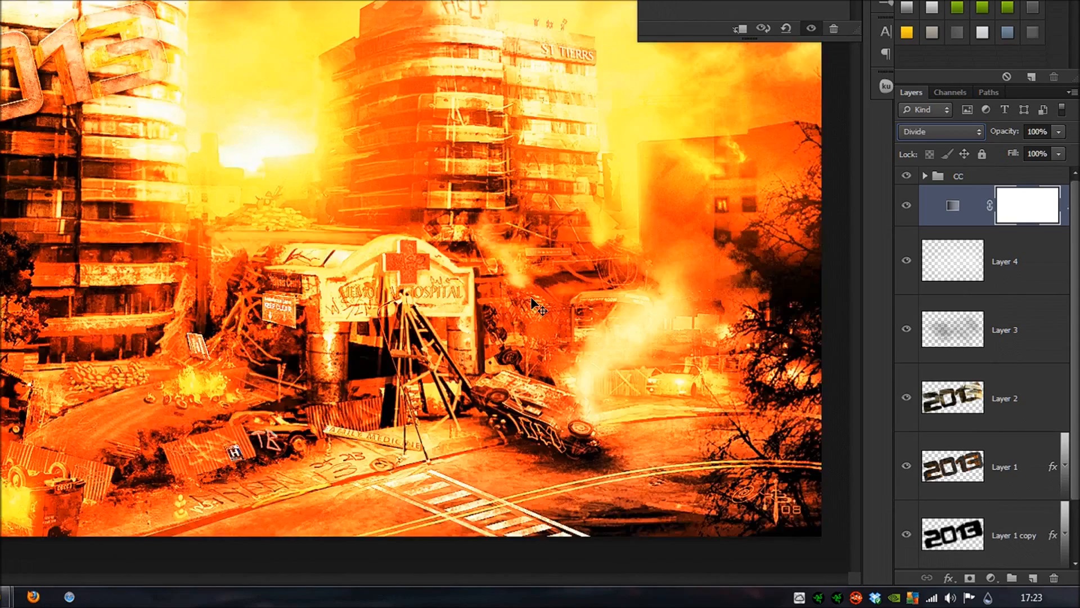
key("Down")
key("Up")
key("Up")
key("Up")
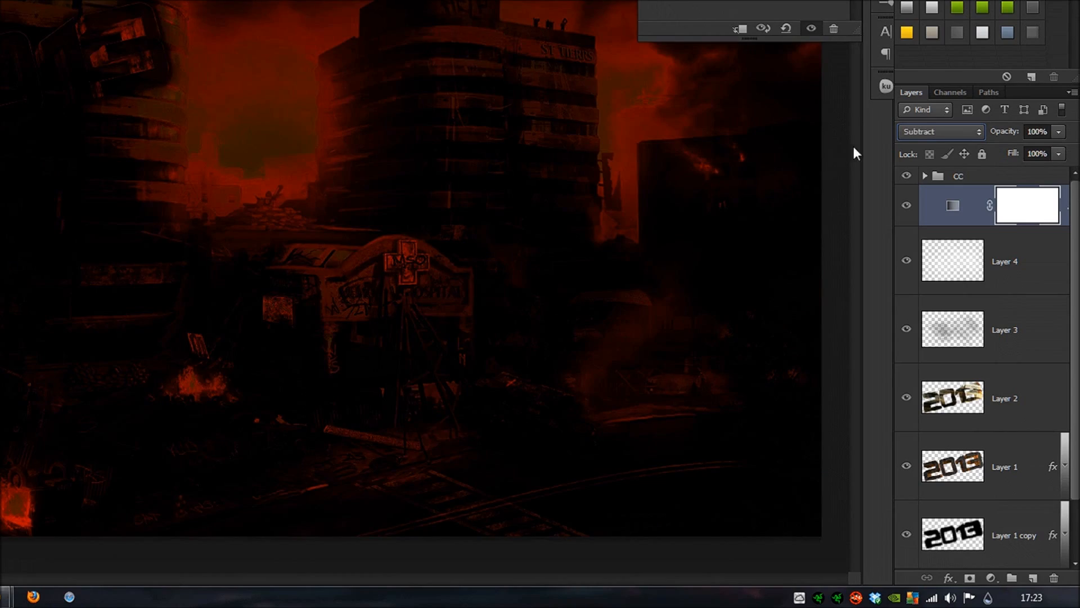
left_click(929, 131)
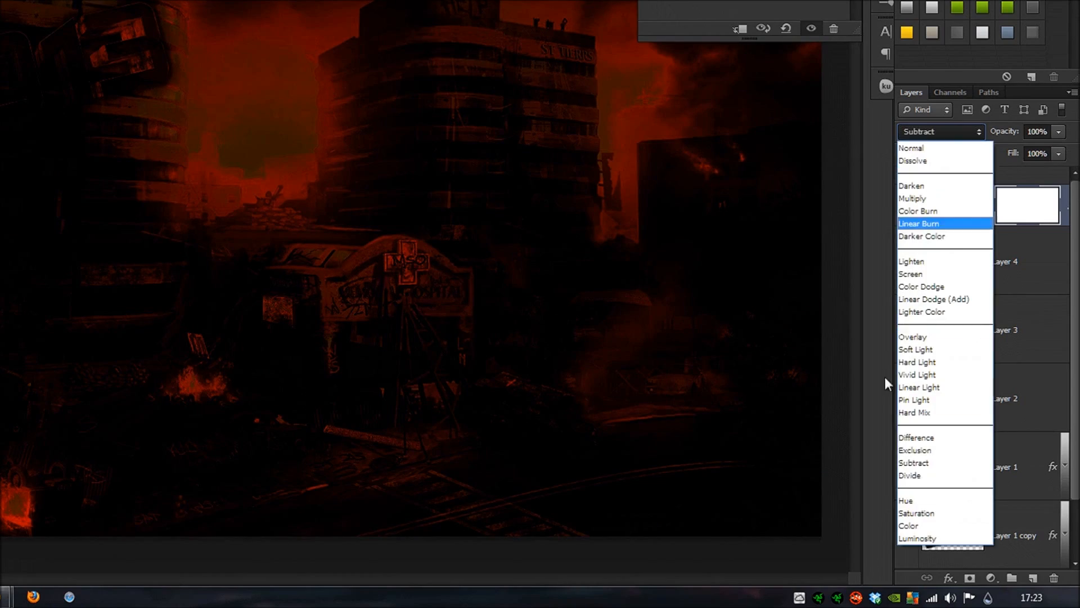
left_click(928, 527)
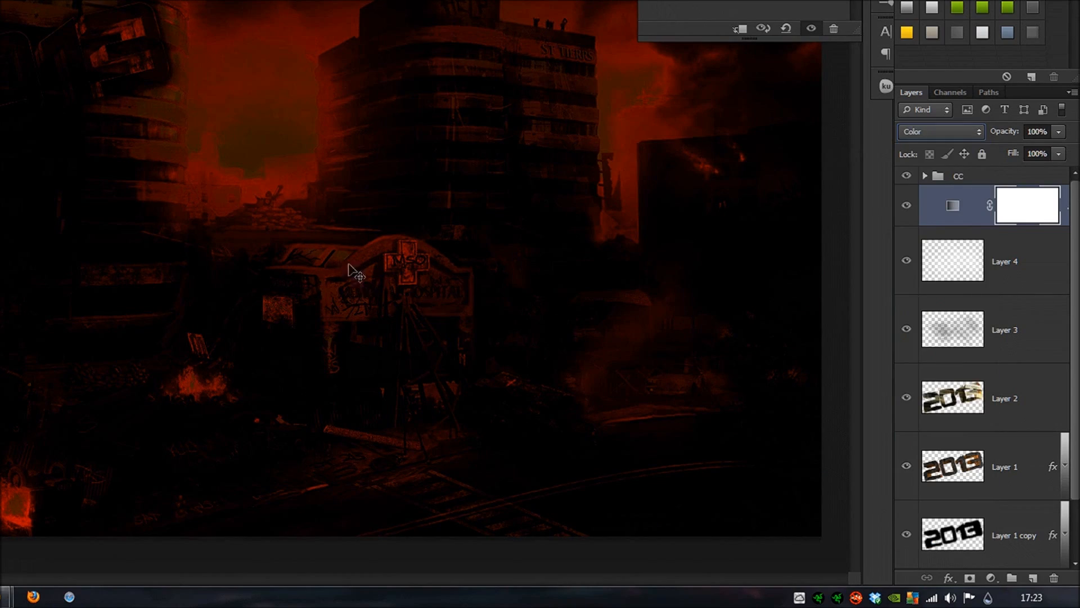
Compare the Saturation and Color blend modes on the gradient map layer and settle on Hue.
key("Up")
key("Up")
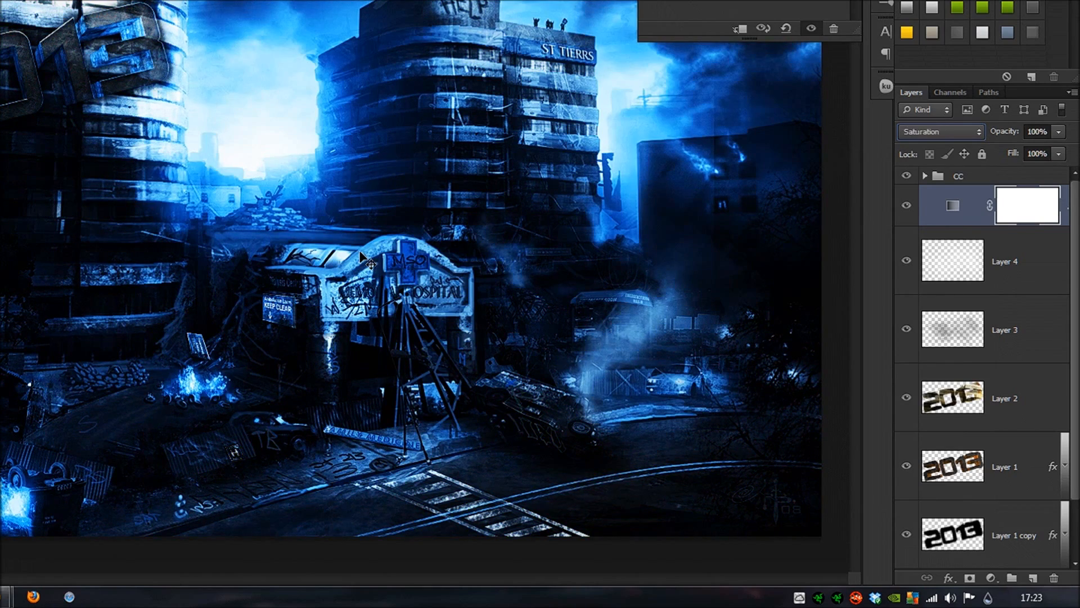
key("Down")
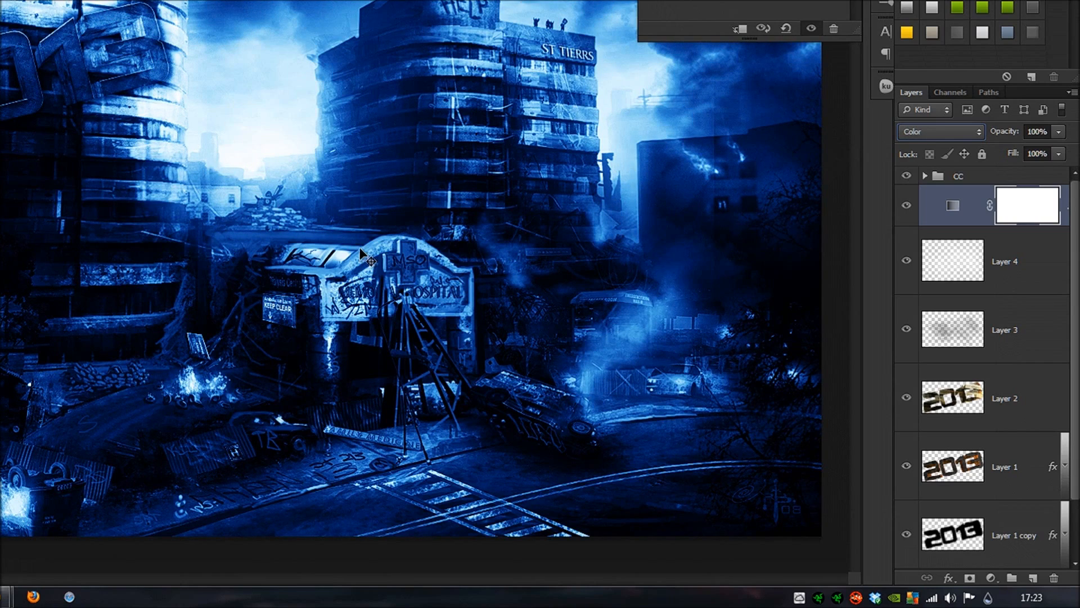
key("Up")
key("Up")
Preview the gradient map layer at 22% opacity and restore it to 100%.
left_click_drag(1004, 131, 931, 144)
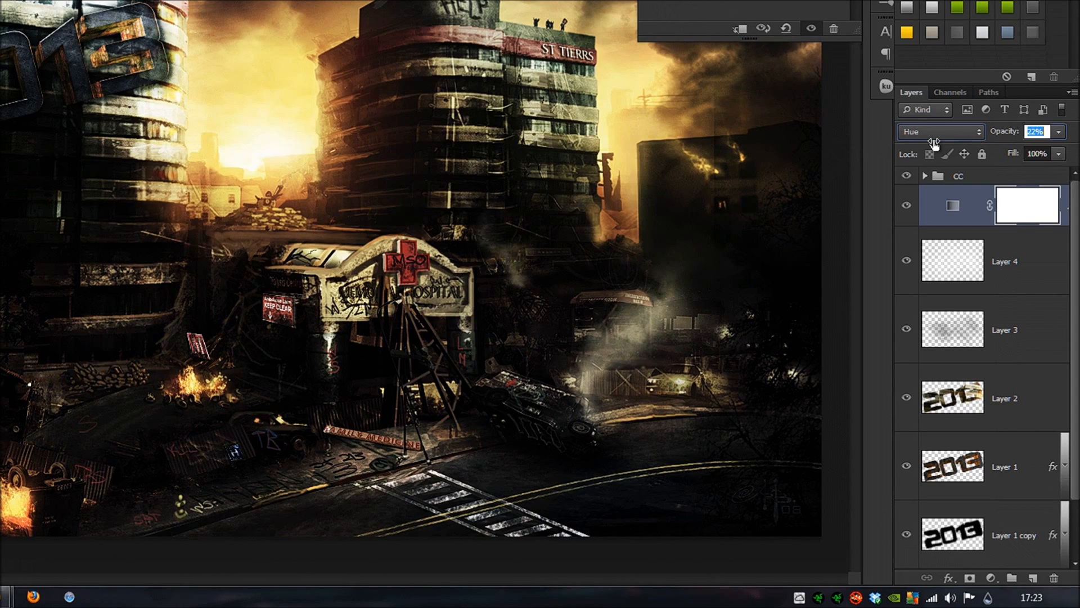
type("100")
key("Return")
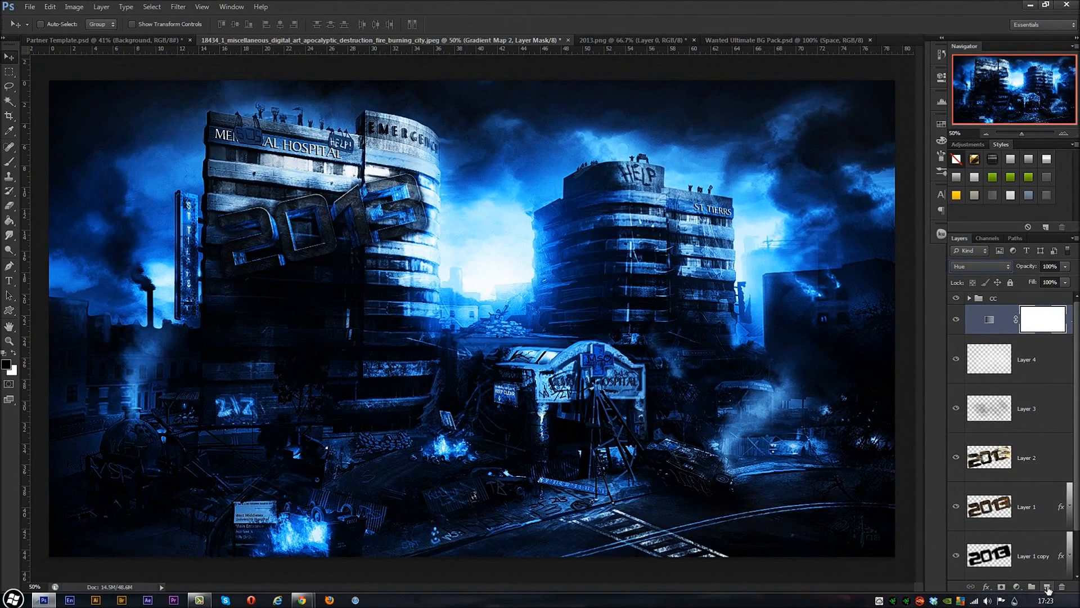
Add a new layer above the gradient map and choose the soft round brush with white as the foreground colour.
left_click(1047, 586)
key("x")
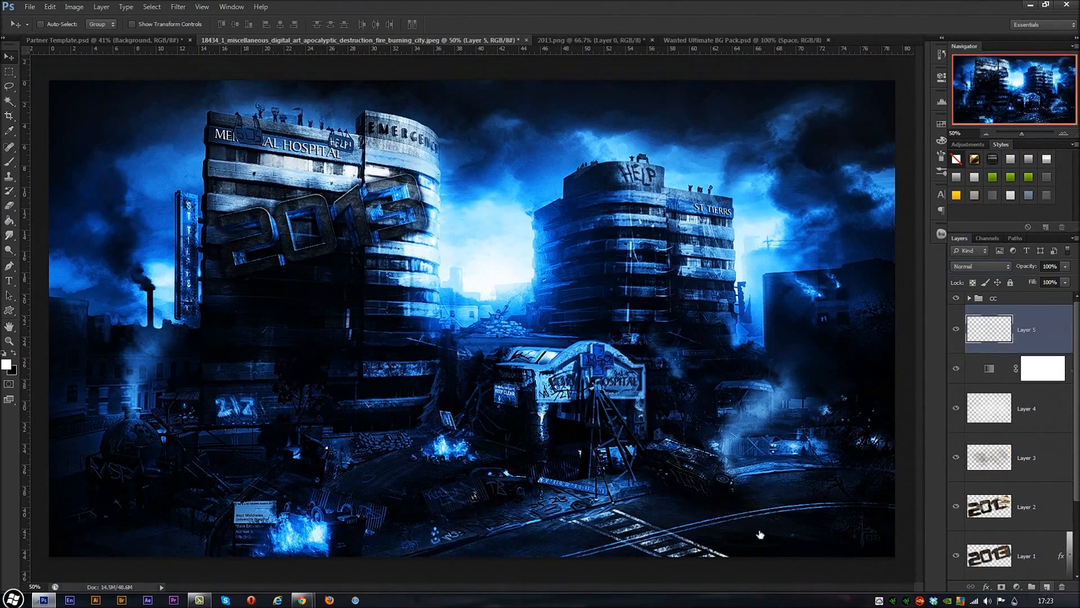
left_click(9, 162)
right_click(557, 330)
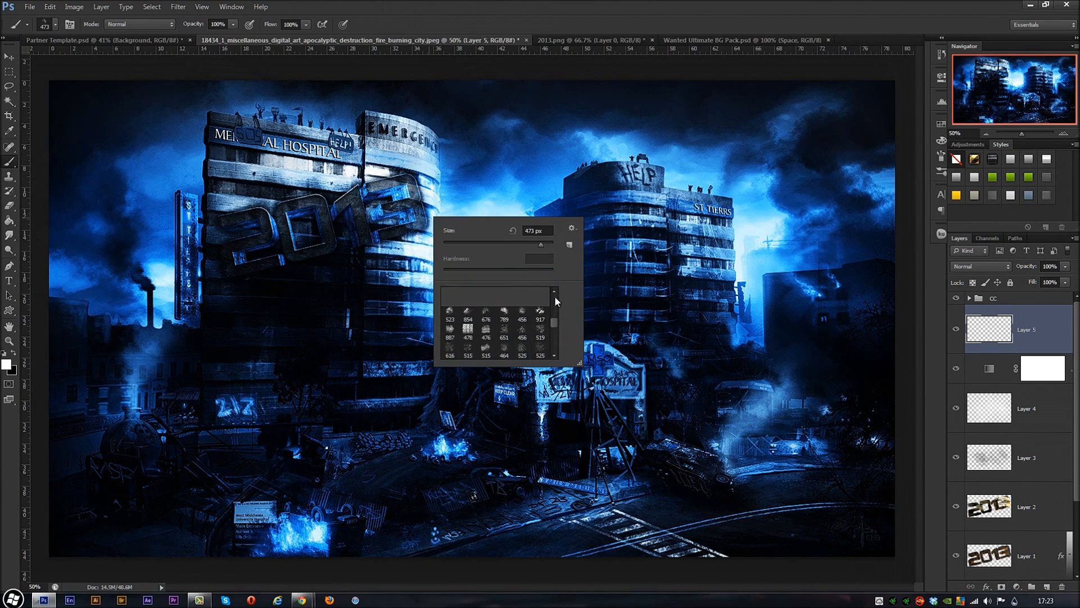
left_click_drag(556, 322, 550, 282)
left_click(449, 295)
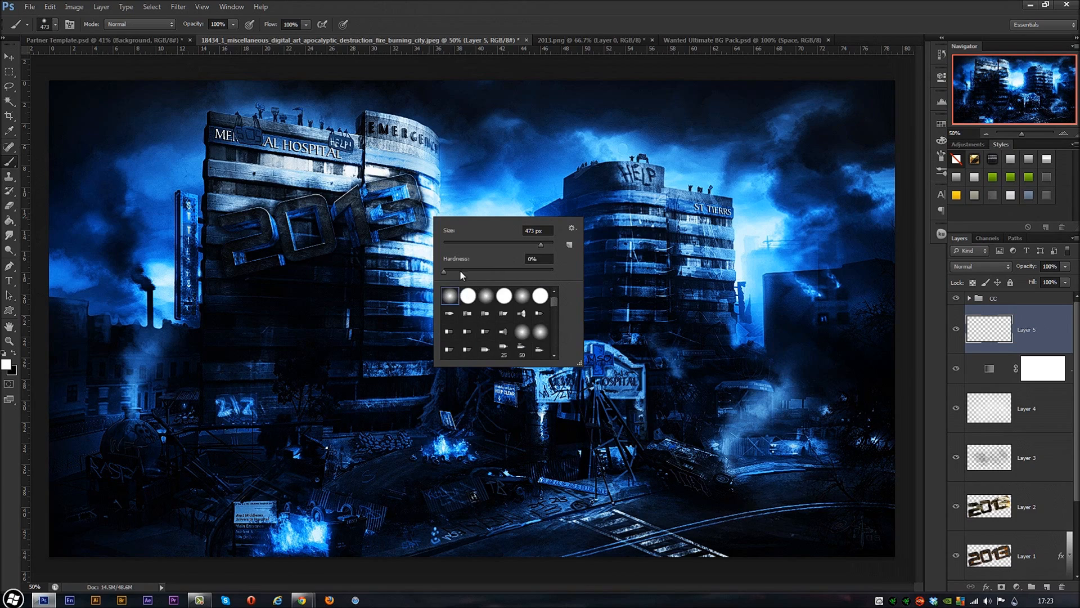
Set the brush size to 1000 px and paint a white glow from the hospital's rooftop to the sky between the buildings.
left_click(525, 230)
double_click(548, 230)
type("1000")
key("Return")
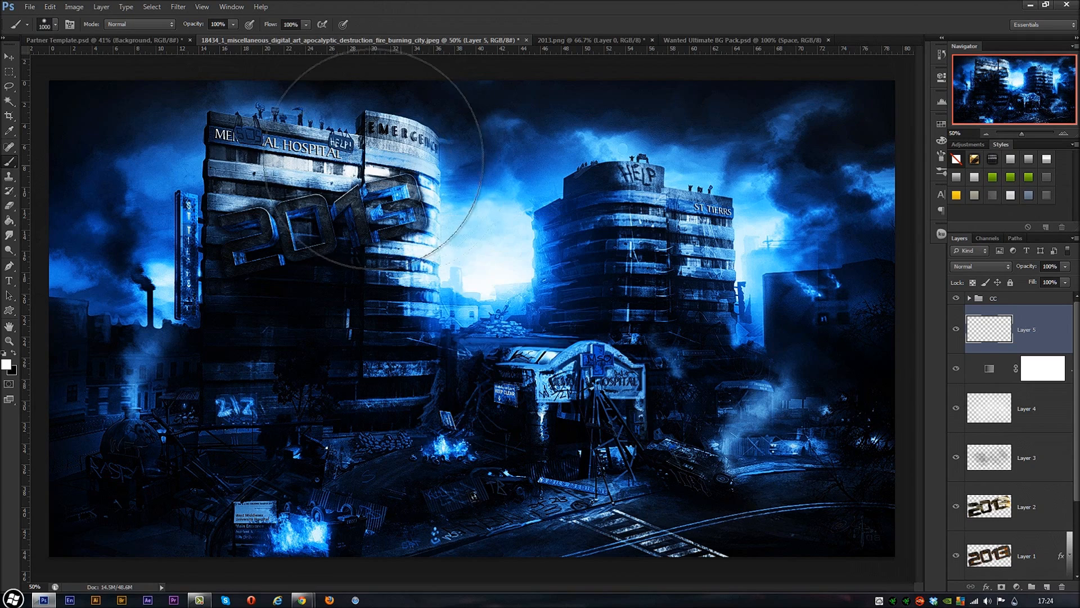
mouse_move(337, 101)
left_mouse_down()
mouse_move(405, 109)
mouse_move(386, 108)
mouse_move(540, 198)
mouse_move(482, 181)
mouse_move(579, 248)
mouse_move(366, 215)
mouse_move(313, 40)
mouse_move(292, 90)
mouse_move(549, 242)
left_mouse_up()
Move the white glow layer below the black splatter layer, directly above the 2013 texture cut-out.
left_click(9, 57)
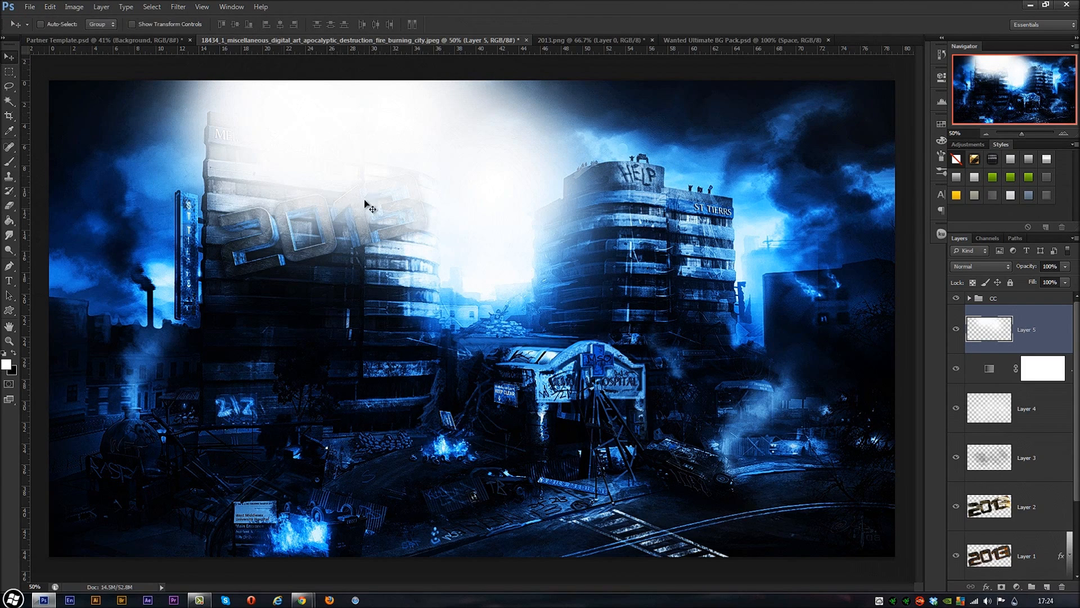
left_click_drag(1046, 325, 1035, 487)
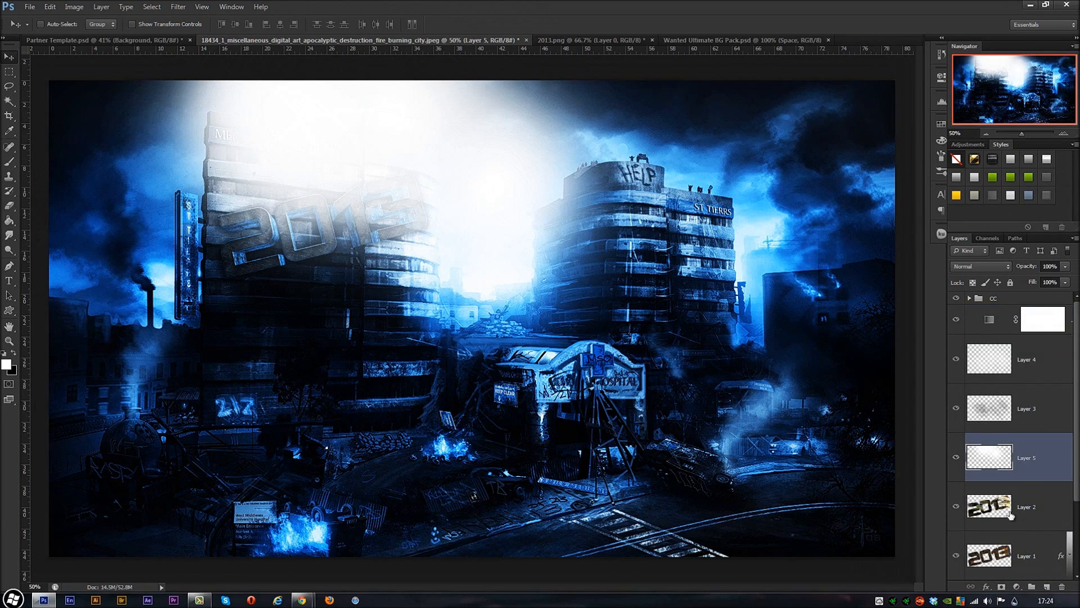
Compare the scene with the 2013 texture cut-out layer hidden and shown.
left_click(963, 509)
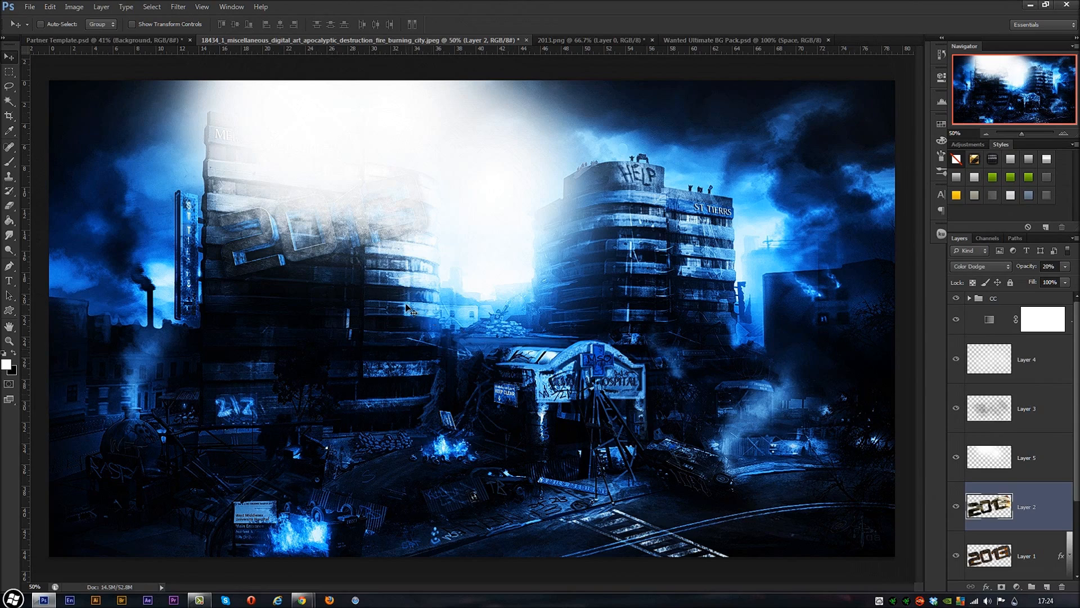
left_click(957, 509)
left_click(957, 509)
Trim the white glow layer to the outline of the 2013 text and clear the selection.
left_click(1054, 464)
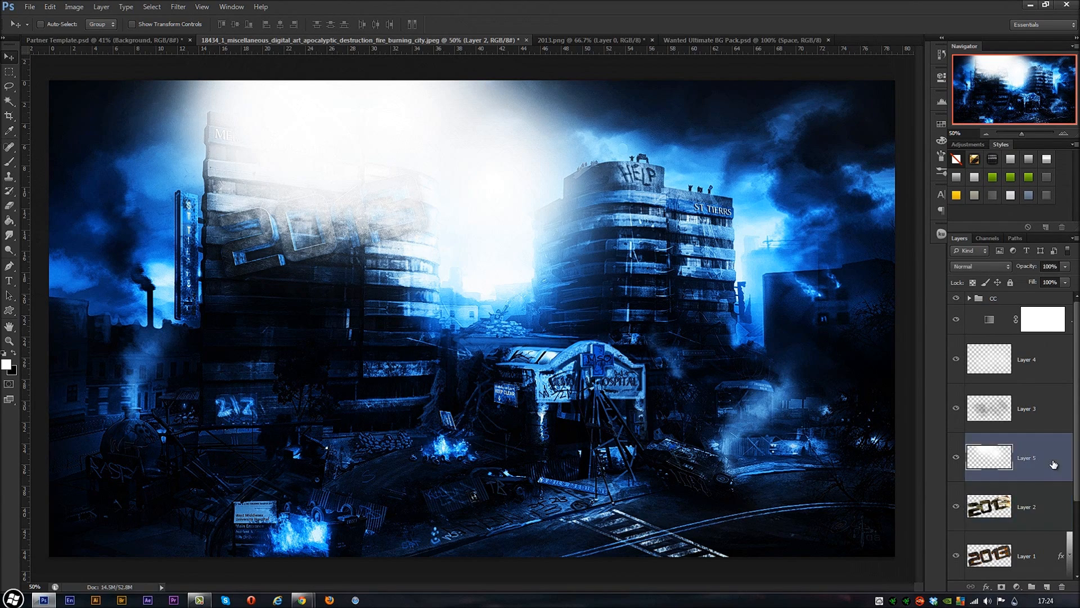
left_click(995, 556, "ctrl")
key("ctrl+shift+i")
key("Delete")
key("ctrl+d")
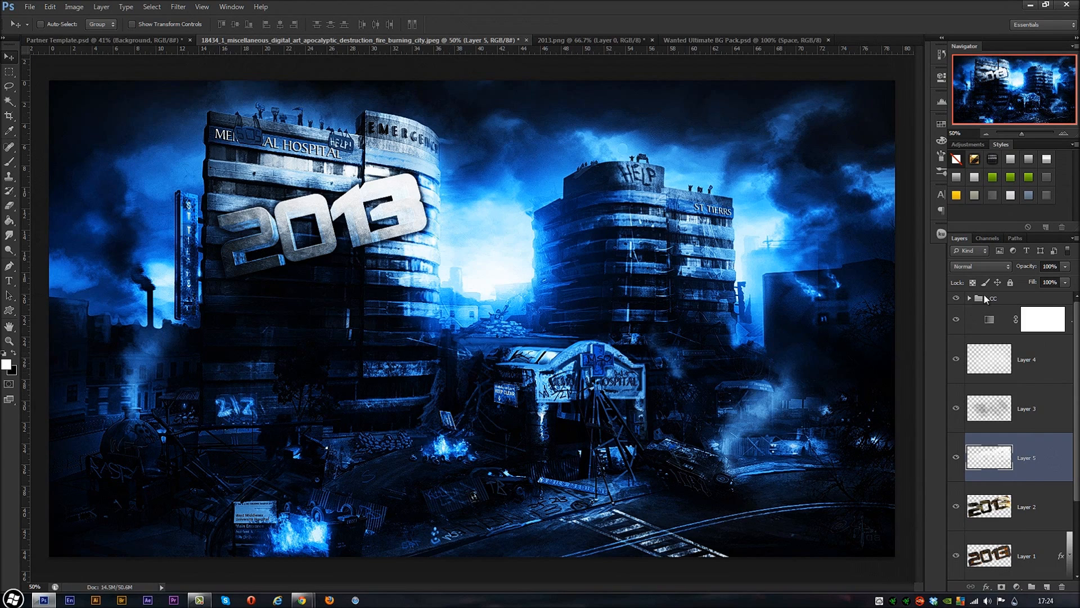
Try the Overlay and Multiply blend modes on the trimmed white glow layer.
left_click(976, 419)
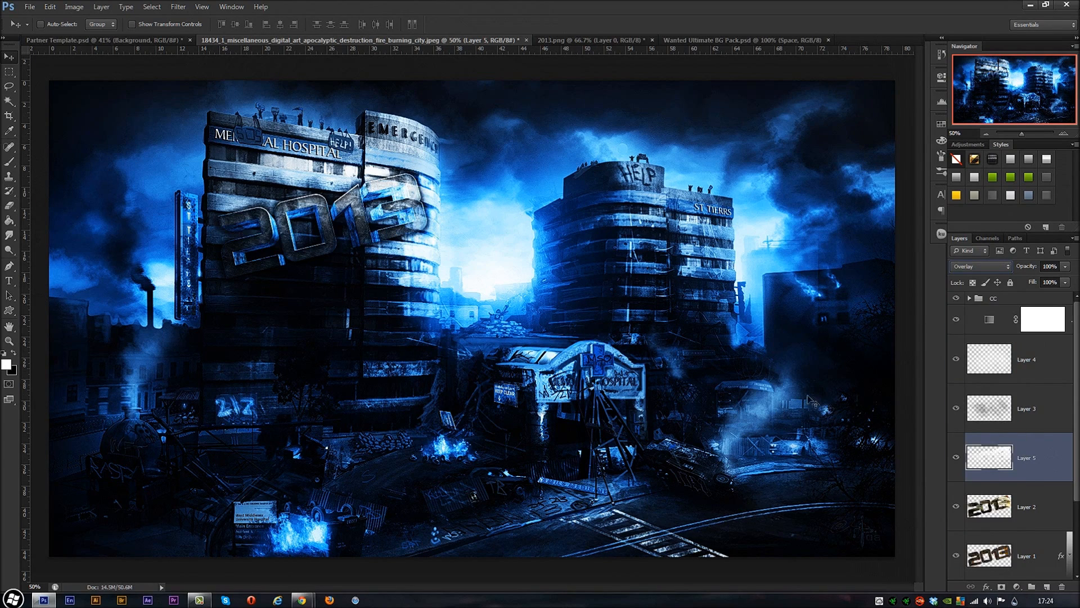
key("Up")
key("Up")
key("Up")
key("Up")
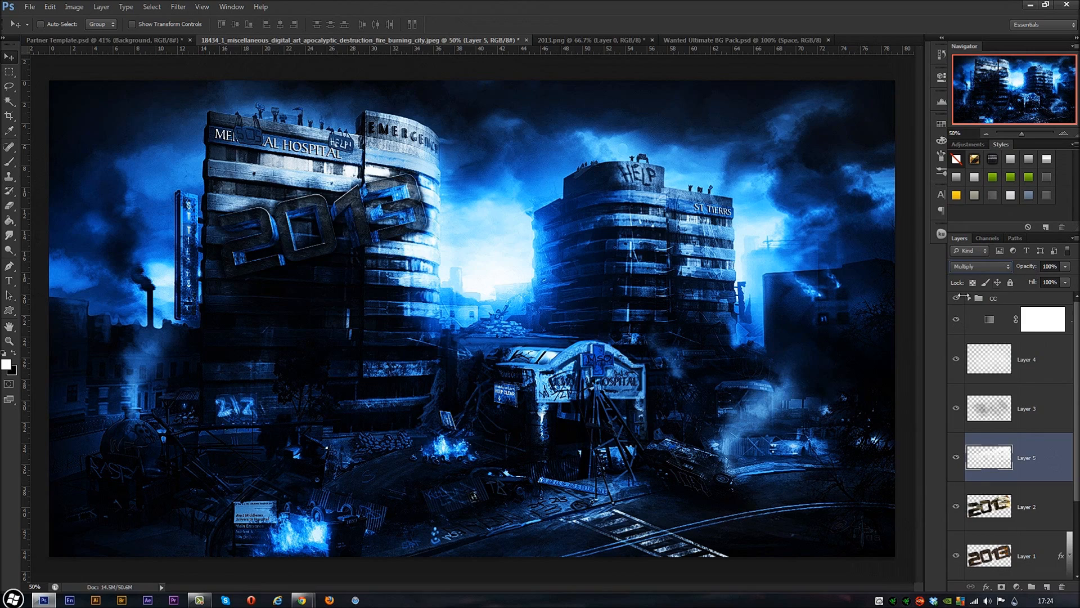
Try the white glow layer in Normal and Overlay modes at 21% opacity.
left_click(971, 270)
left_click(965, 277)
left_click_drag(1033, 267, 986, 265)
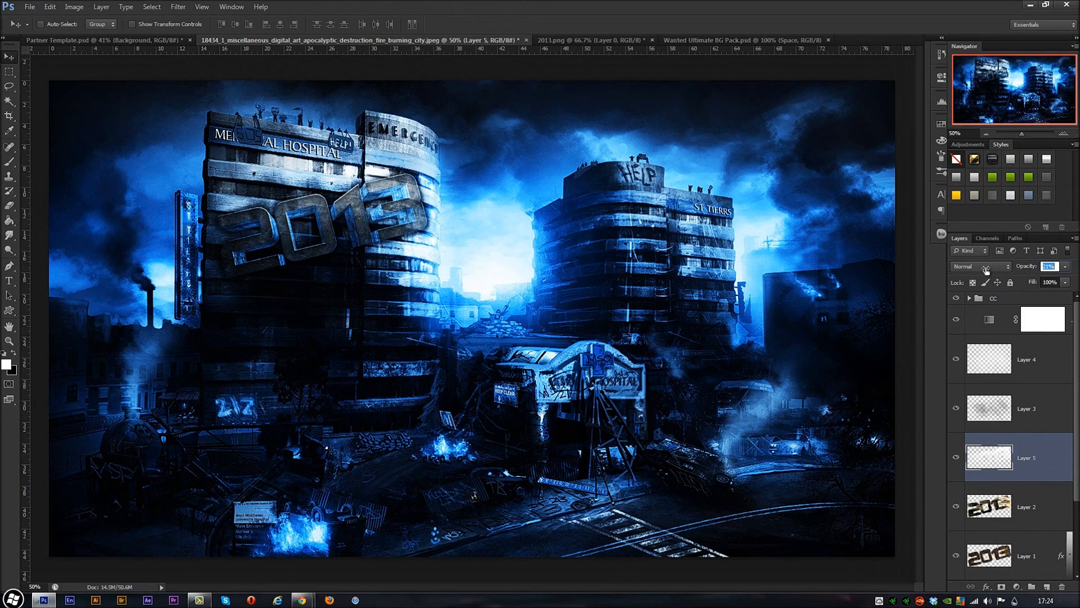
left_click(955, 266)
left_click(968, 416)
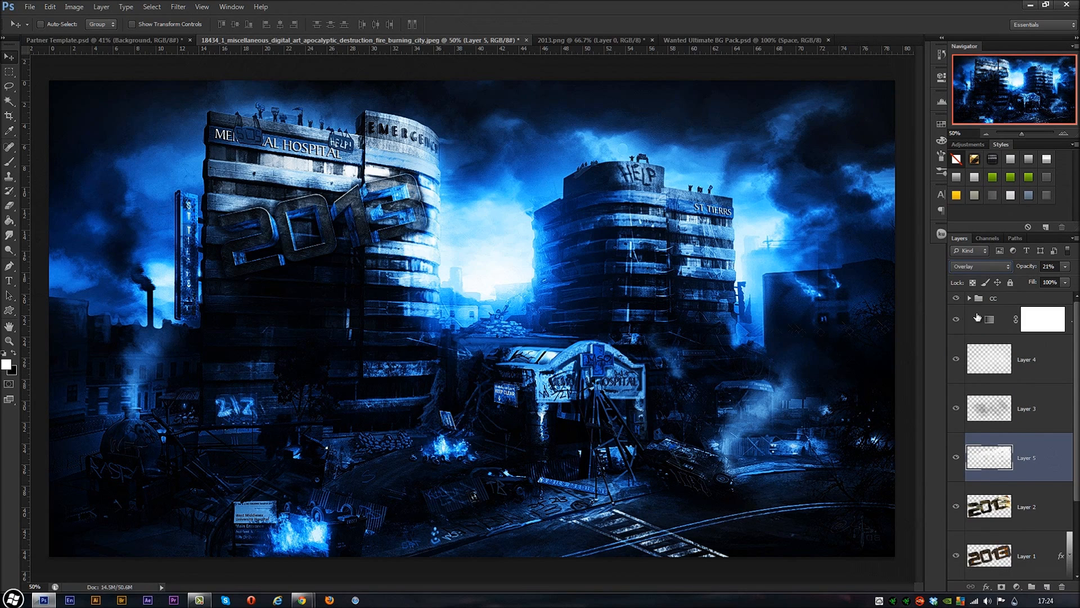
Set the white glow layer to Soft Light at 32% opacity and compare it hidden and shown.
left_click_drag(1036, 270, 1079, 269)
left_click(966, 264)
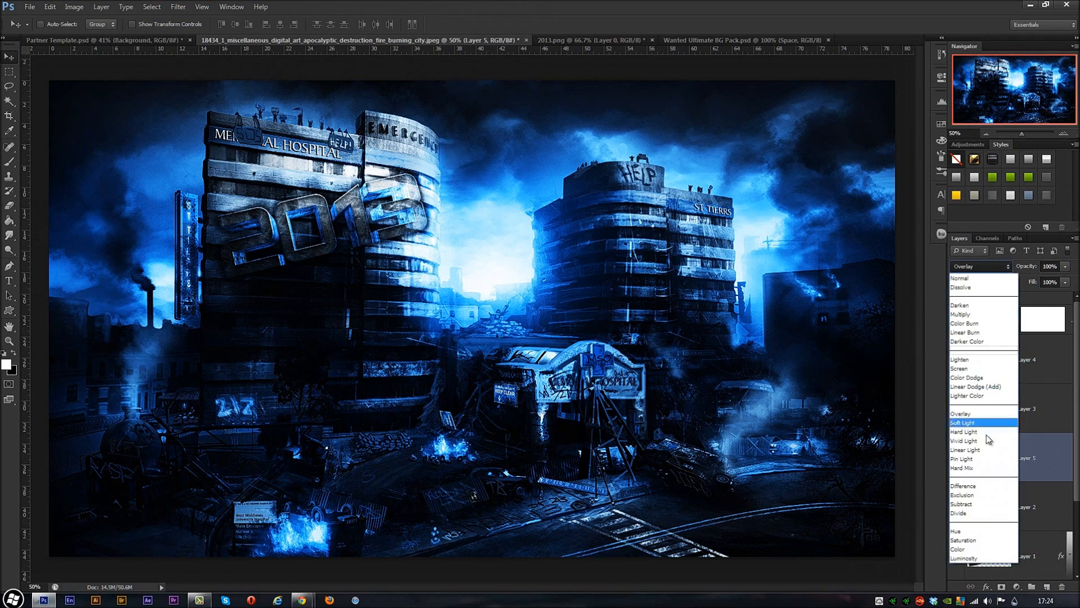
left_click(982, 425)
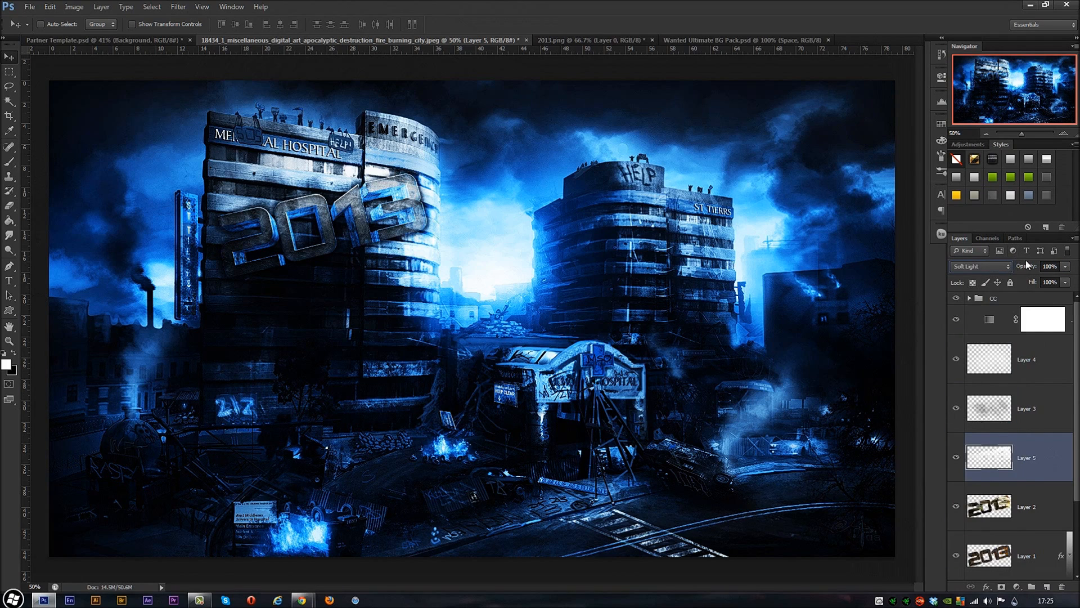
left_click_drag(1025, 265, 988, 276)
left_click(953, 460)
left_click(954, 460)
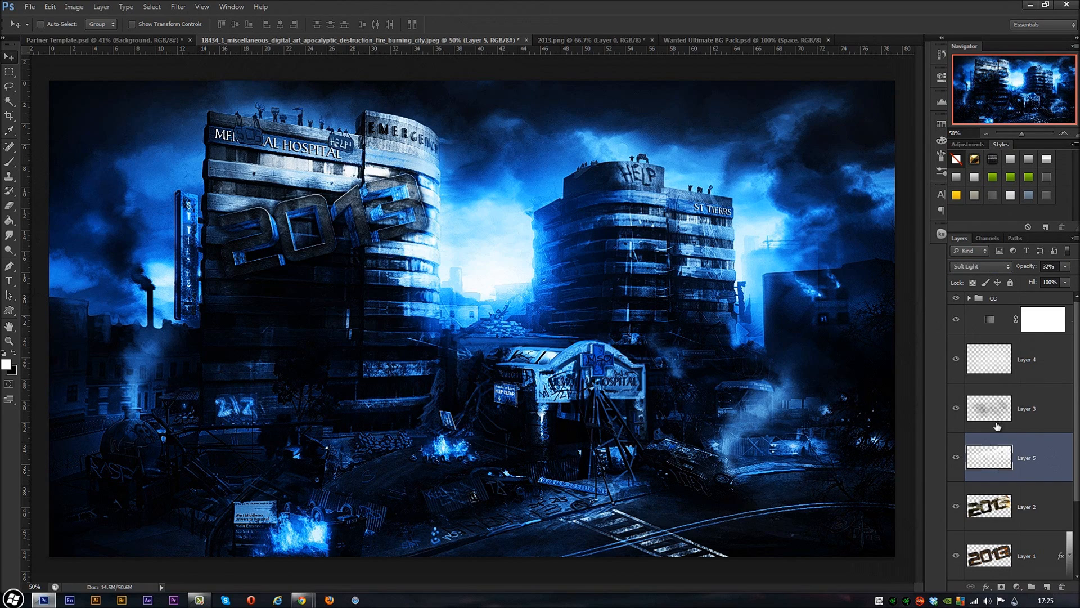
Check the effect of the 2013 texture cut-out layer and set it to Overlay at 36% opacity.
left_click(1000, 505)
left_click(957, 507)
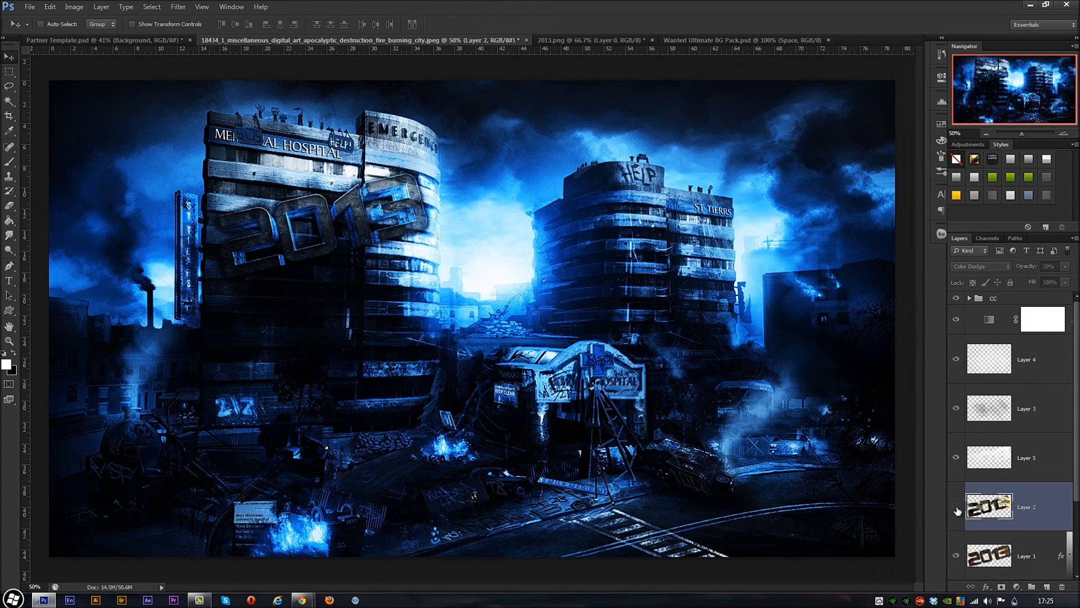
left_click(957, 508)
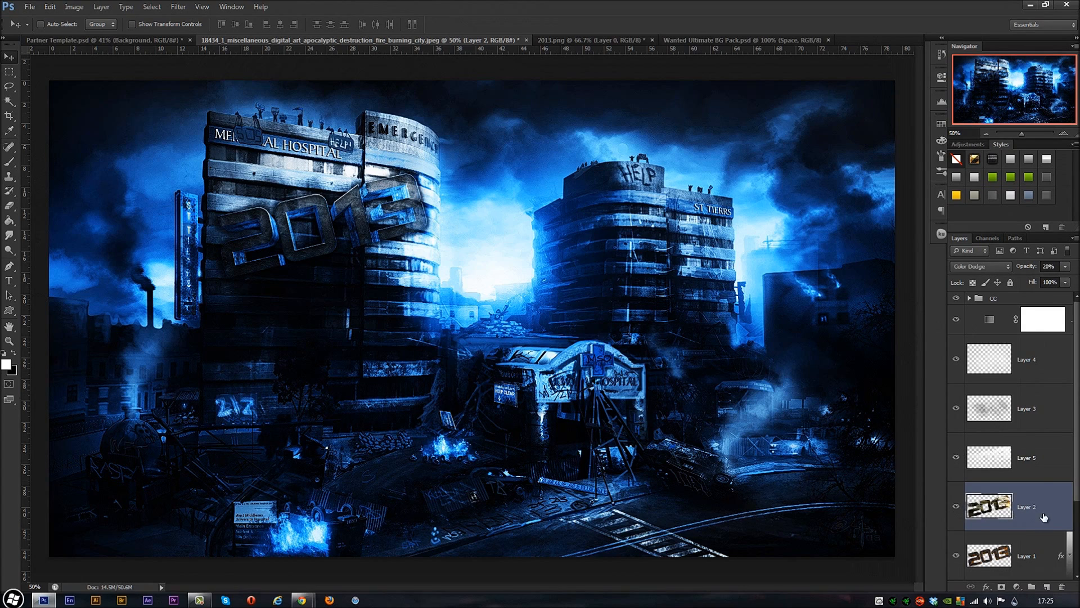
left_click(978, 266)
left_click(978, 419)
mouse_move(1033, 262)
left_mouse_down()
mouse_move(1018, 268)
mouse_move(1038, 269)
left_mouse_up()
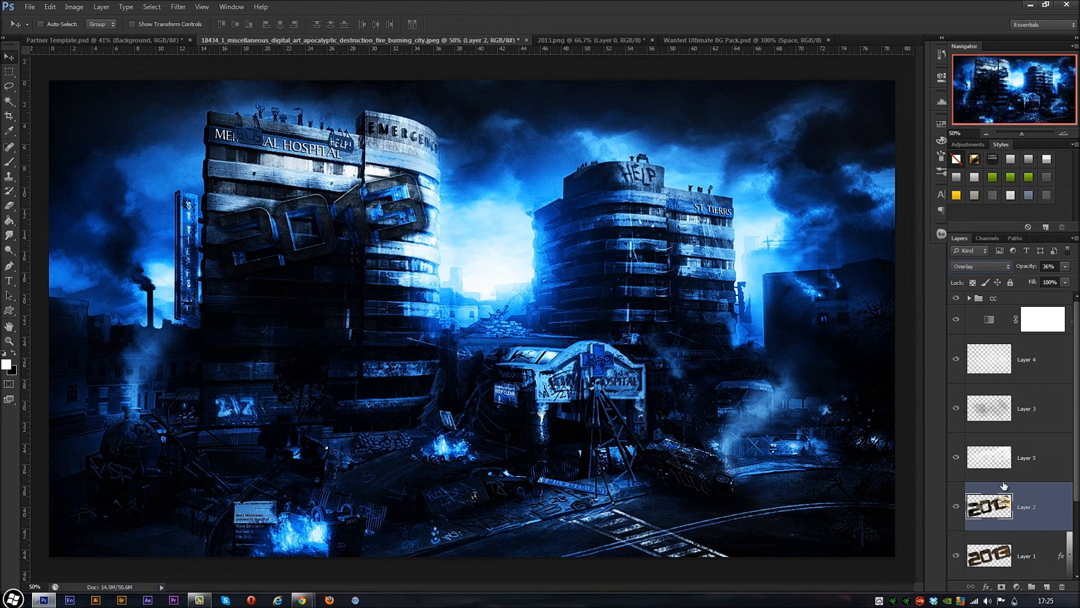
Place 2.jpg from the Textures folder above the 2013 texture cut-out and position it over the hospital's 2013 text.
left_click(33, 7)
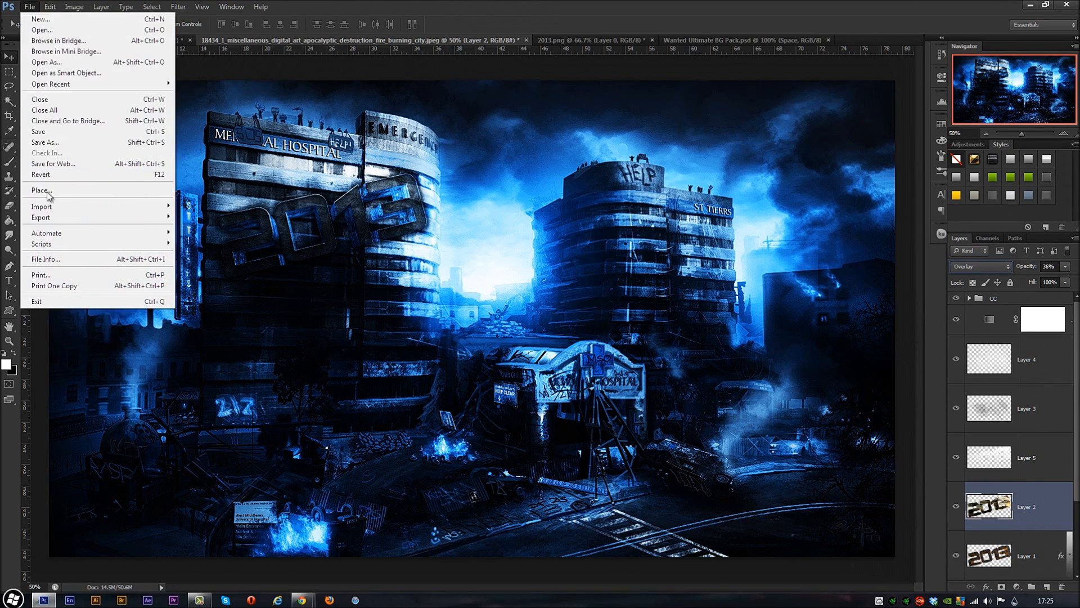
left_click(46, 191)
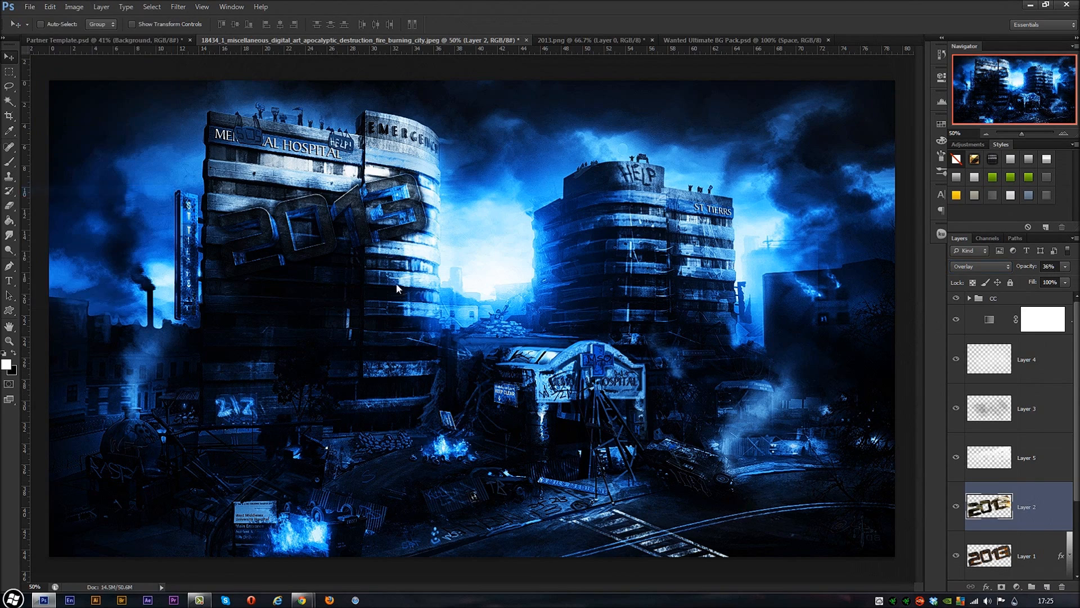
double_click(676, 196)
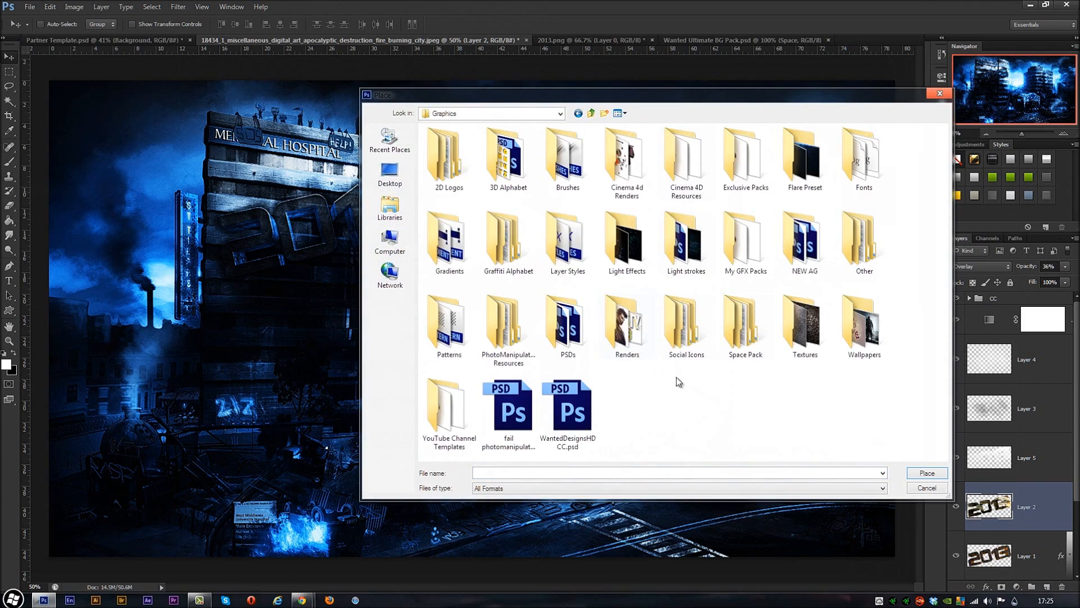
double_click(803, 332)
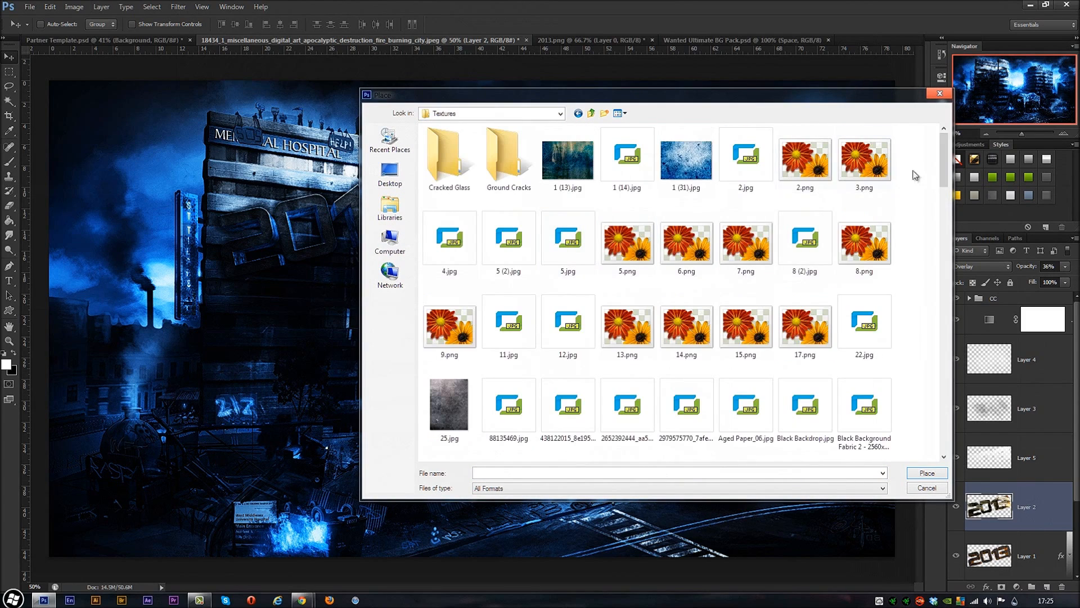
scroll(750, 210, "down", 10)
scroll(750, 209, "down", 3)
scroll(754, 199, "up", 15)
double_click(751, 194)
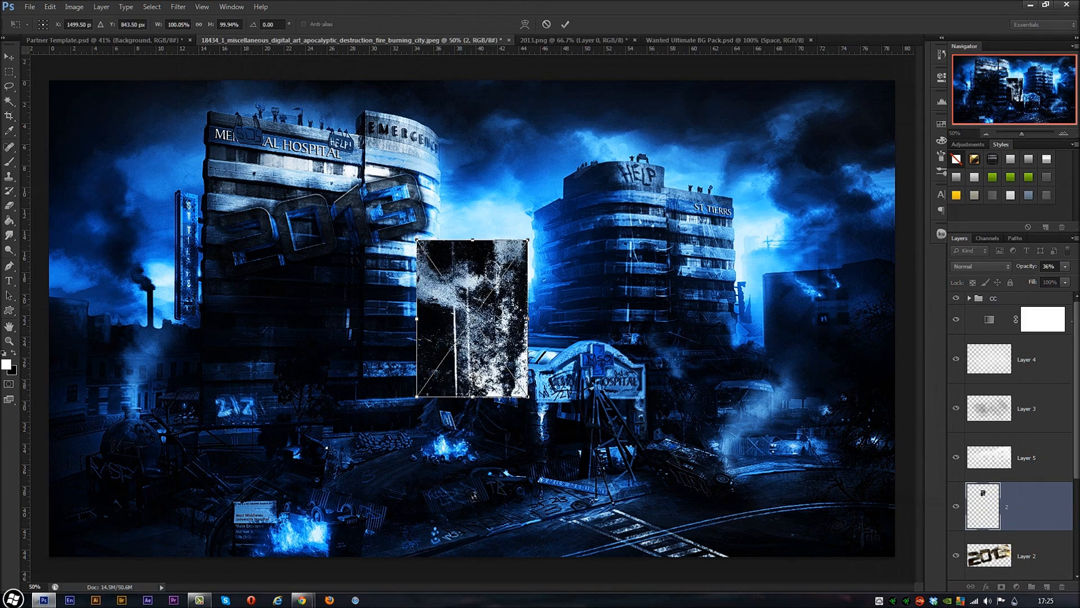
left_click_drag(467, 315, 312, 226)
Try the Overlay blend mode on the placed grunge texture and commit its placement.
left_click(980, 266)
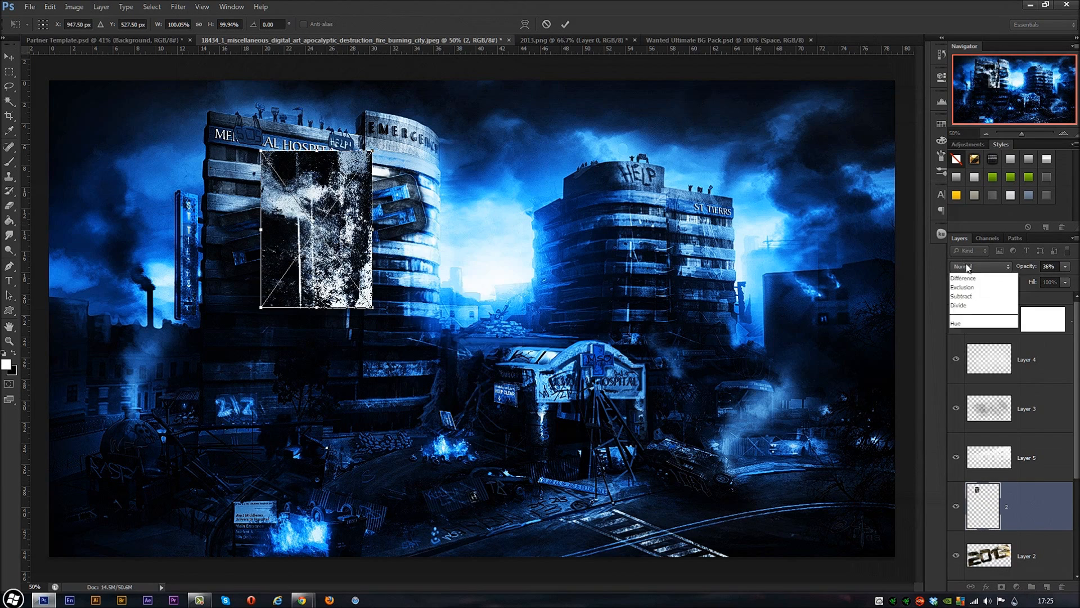
left_click(975, 415)
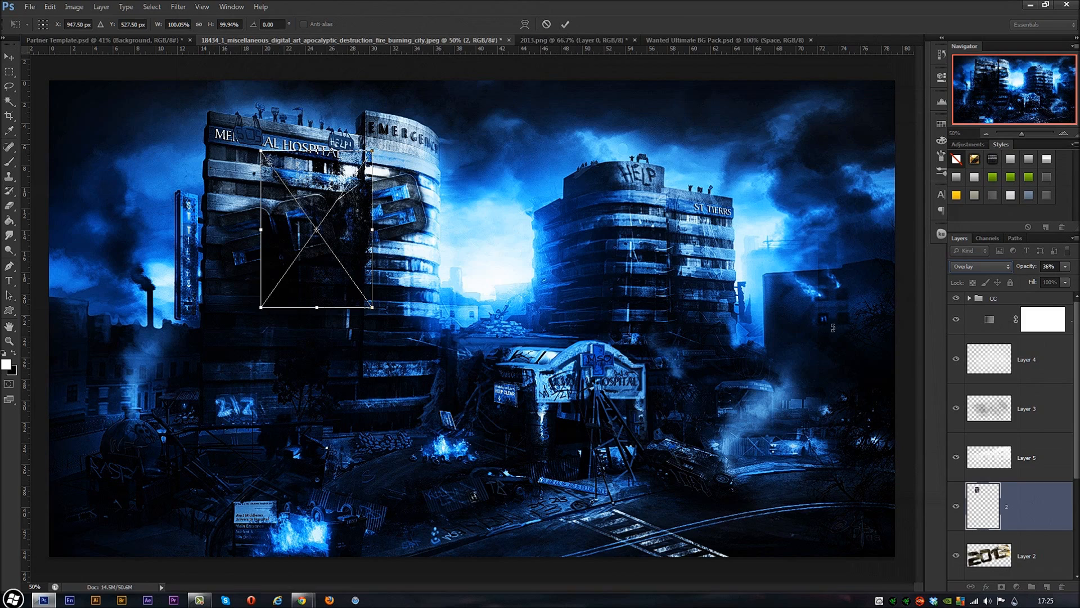
key("shift+minus")
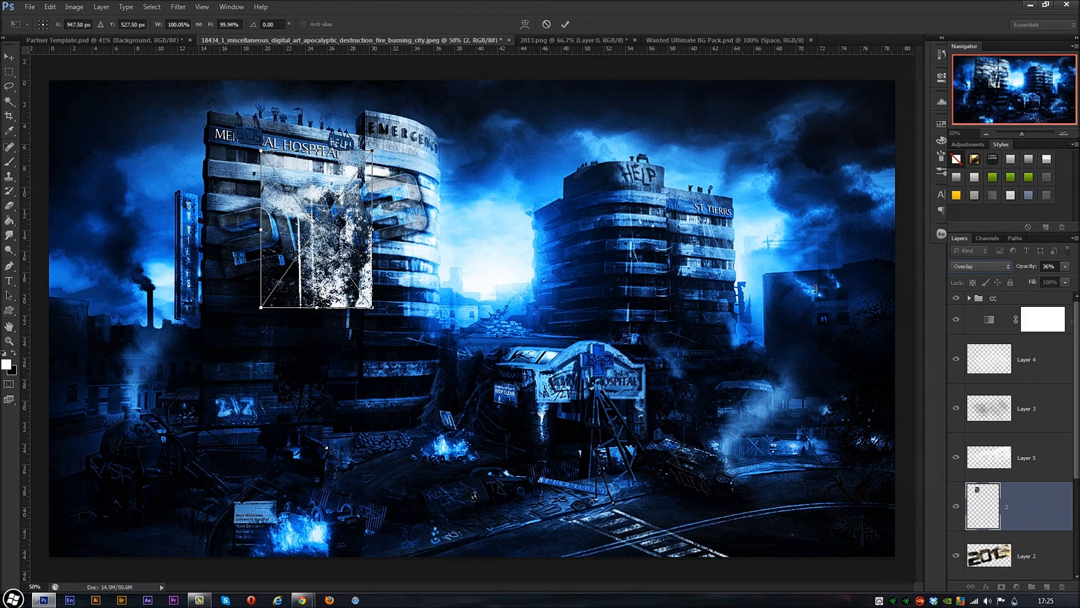
left_click(565, 24)
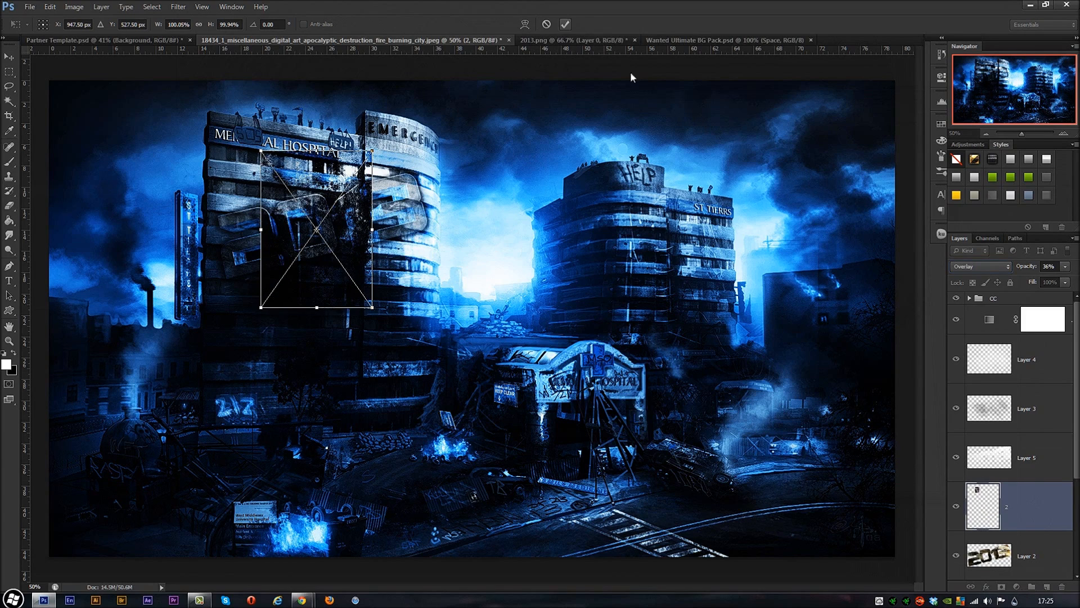
Try several blend modes on the placed grunge texture and keep Screen.
left_click(981, 266)
left_click(979, 355)
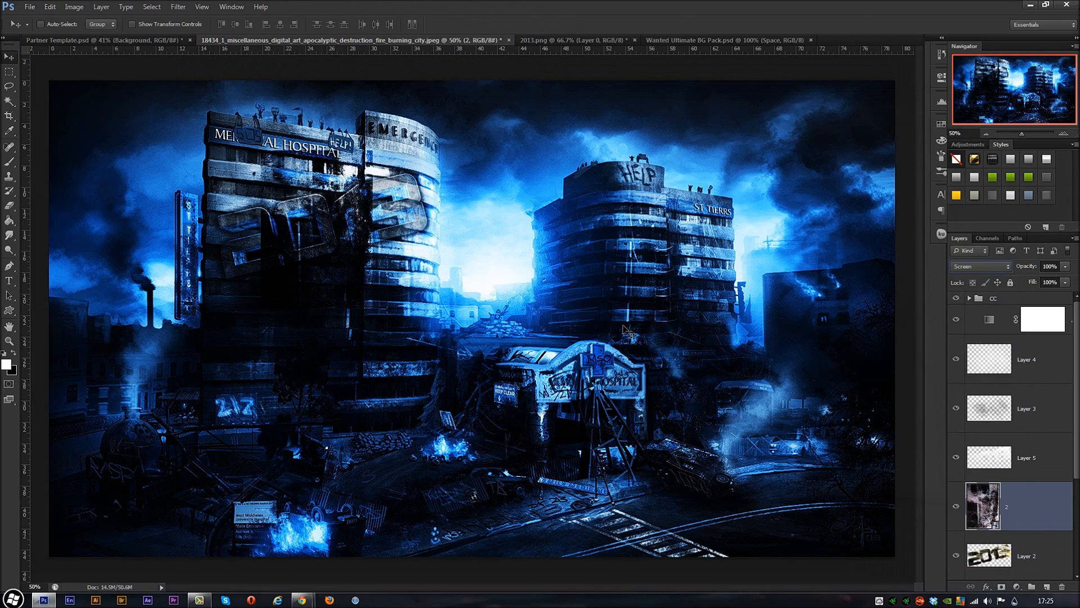
key("shift+plus")
key("shift+plus")
key("shift+plus")
key("Up")
key("Up")
Shift the grunge texture to the start of the 2013 text and set a duplicate beside it to cover the remaining digits.
left_click_drag(326, 270, 253, 265)
left_click_drag(1051, 518, 684, 440)
mouse_move(388, 225)
left_mouse_down()
mouse_move(413, 208)
mouse_move(376, 236)
mouse_move(377, 227)
left_mouse_up()
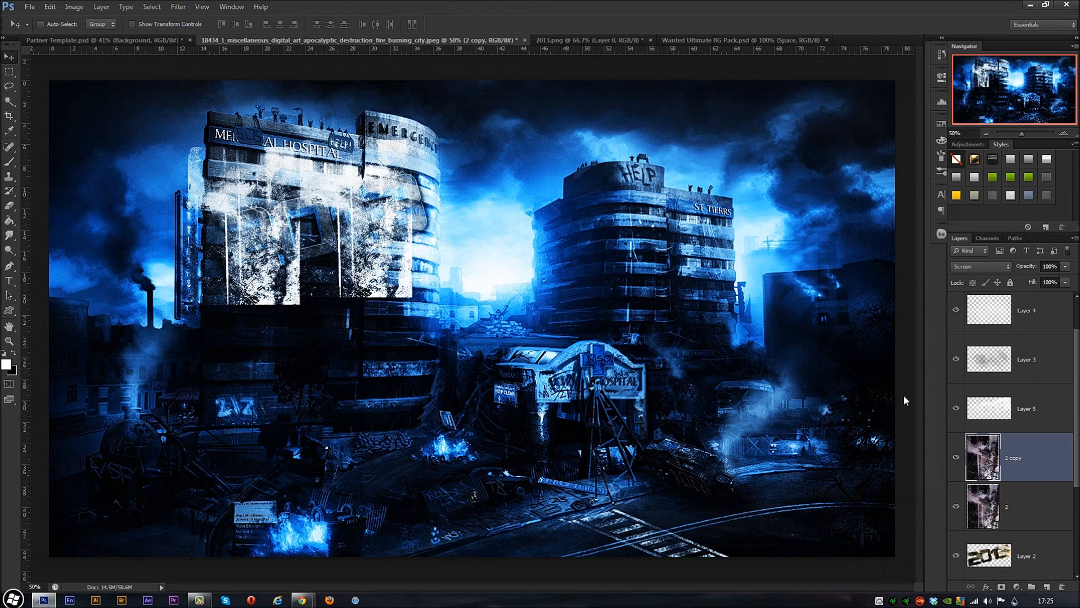
Rotate both grunge texture layers together to follow the slant of the 2013 text and move them lower on the building.
left_click(1030, 520, "shift")
key("ctrl+t")
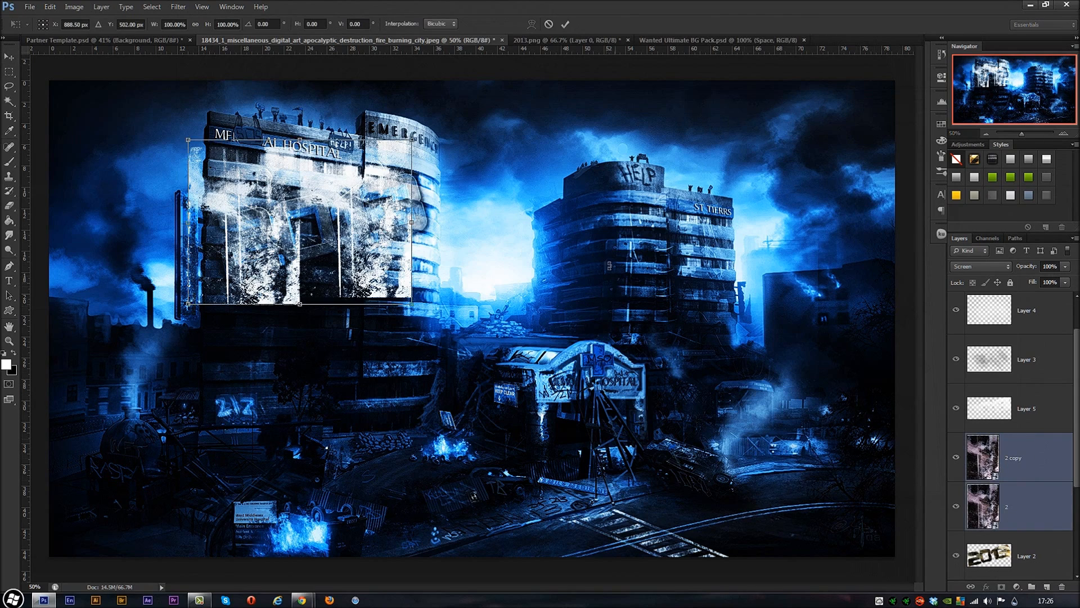
left_click_drag(276, 106, 271, 105)
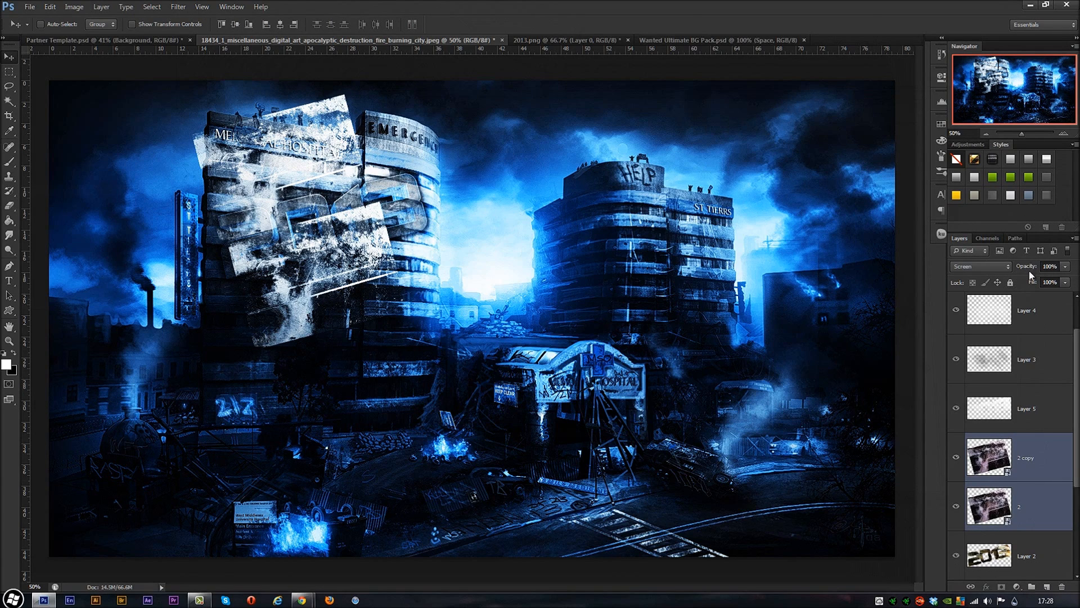
left_click_drag(325, 255, 312, 326)
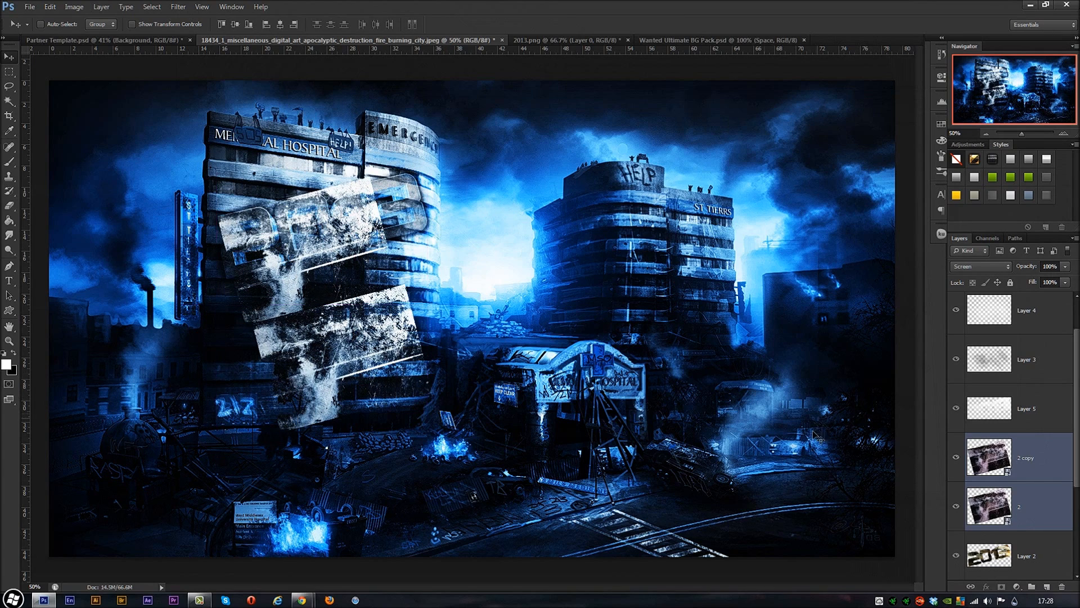
Delete the duplicate grunge texture and move the remaining one over the 2013 text.
left_click(1036, 471)
key("Delete")
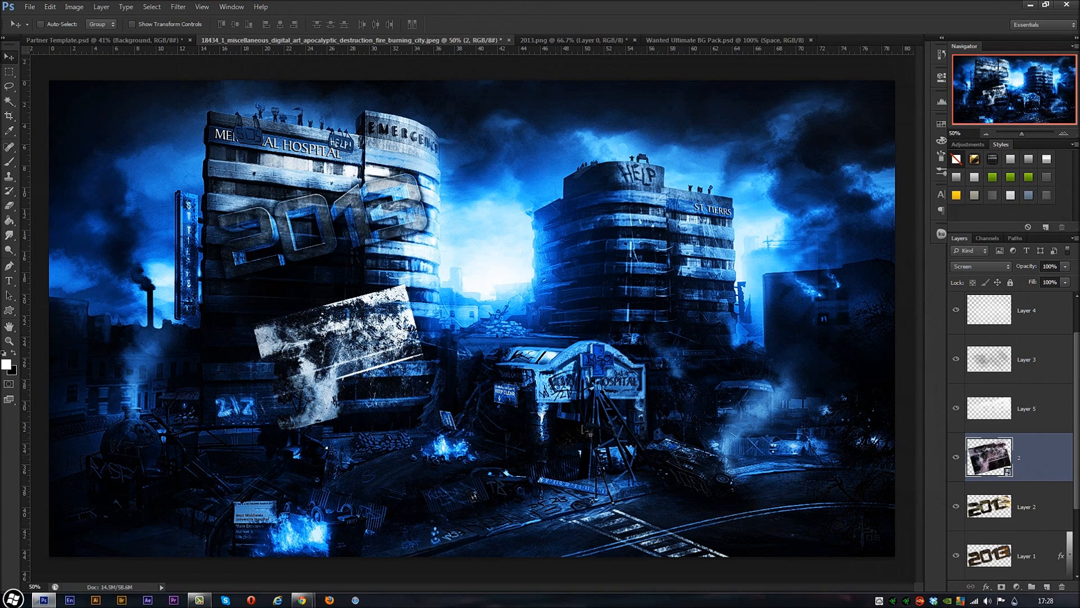
left_click_drag(356, 291, 320, 190)
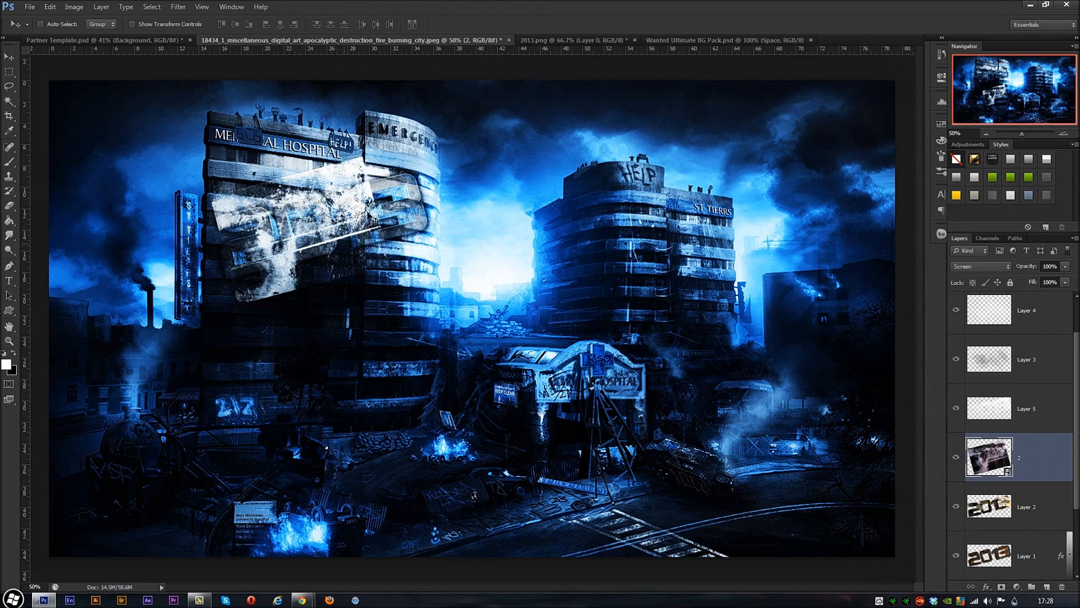
Enlarge the grunge texture to cover the whole 2013 text and set its opacity to 28%.
key("ctrl+t")
left_click_drag(362, 158, 386, 130)
key("Return")
left_click_drag(347, 243, 368, 240)
left_click_drag(1025, 264, 984, 268)
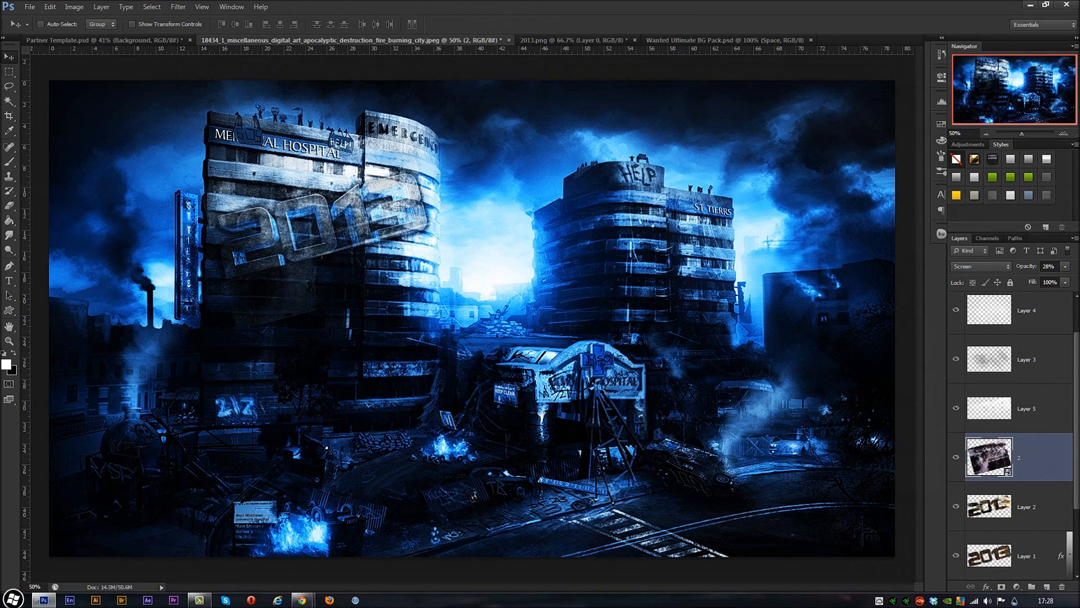
Rasterize the grunge texture layer, trim it to the outline of the 2013 text and clear the selection.
scroll(980, 518, "down", 1)
left_click(992, 544, "ctrl")
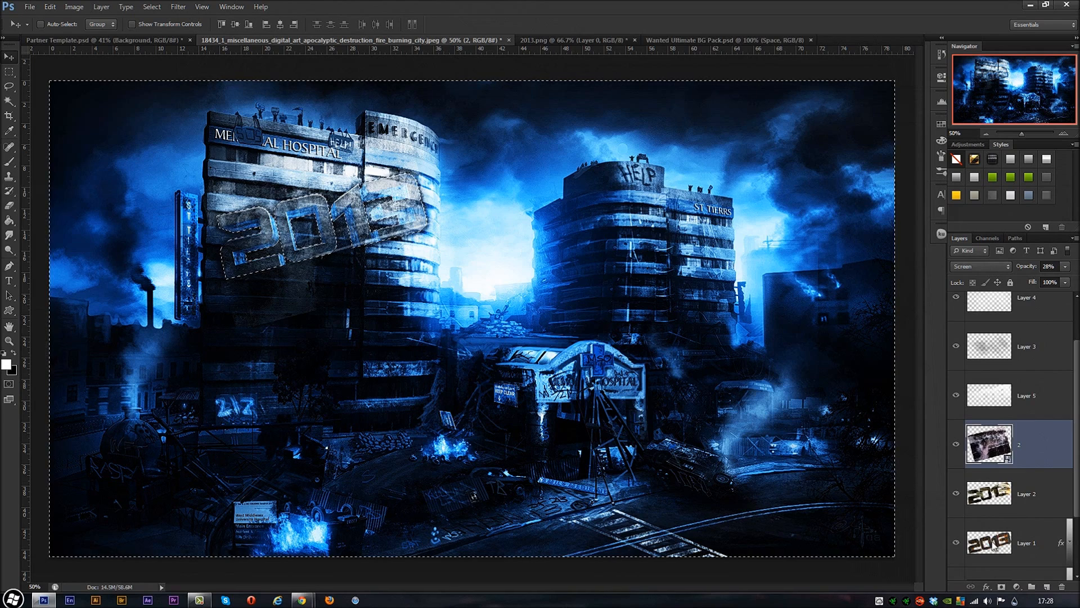
key("Delete")
key("Return")
right_click(1039, 452)
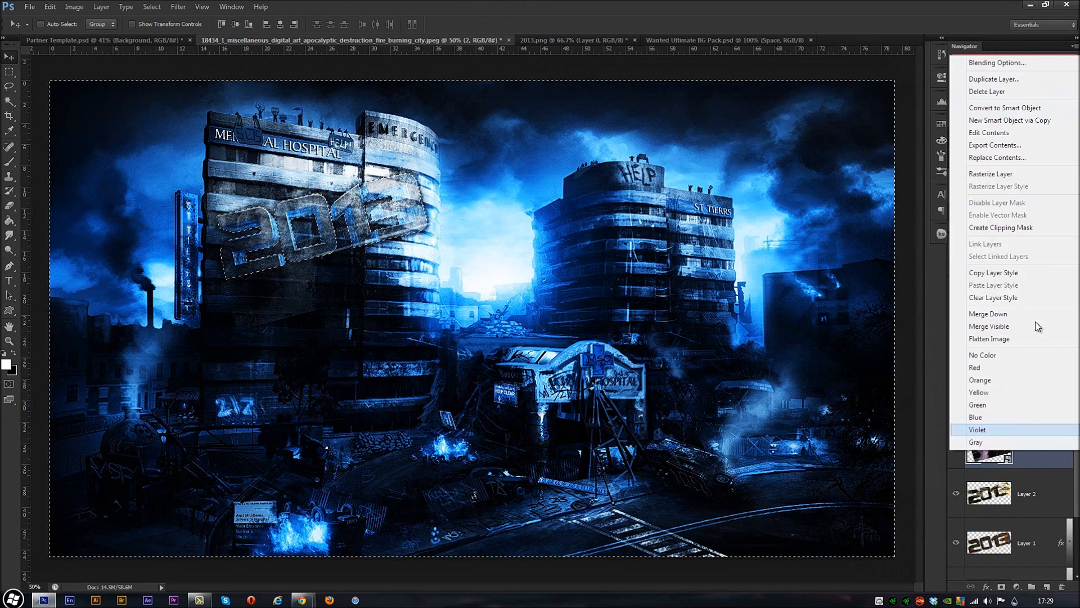
left_click(1005, 175)
key("Delete")
key("ctrl+d")
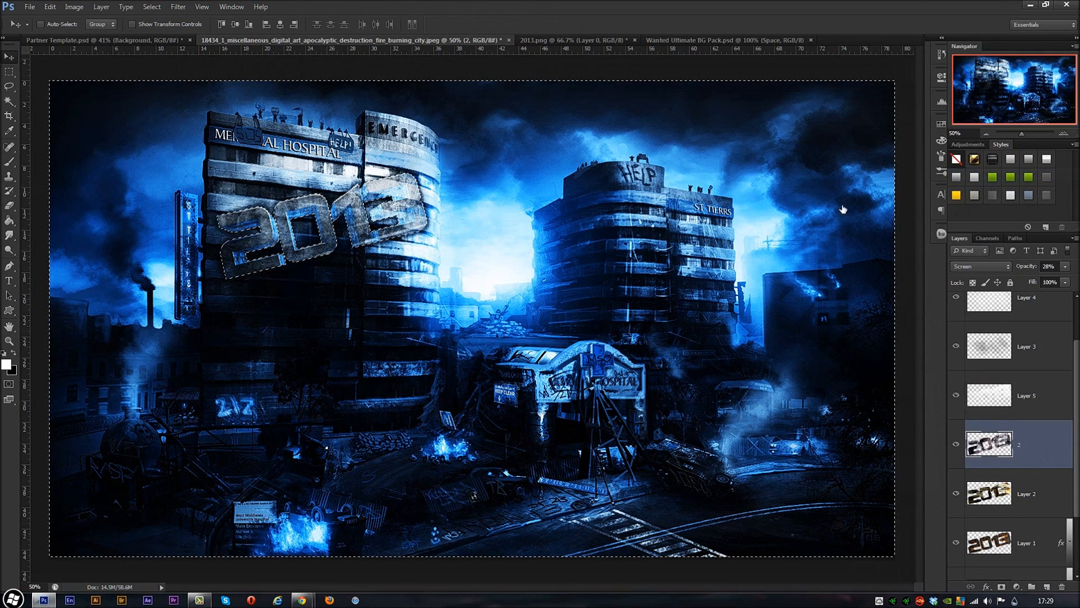
Change the blend mode of the trimmed grunge texture to Overlay.
left_click(982, 266)
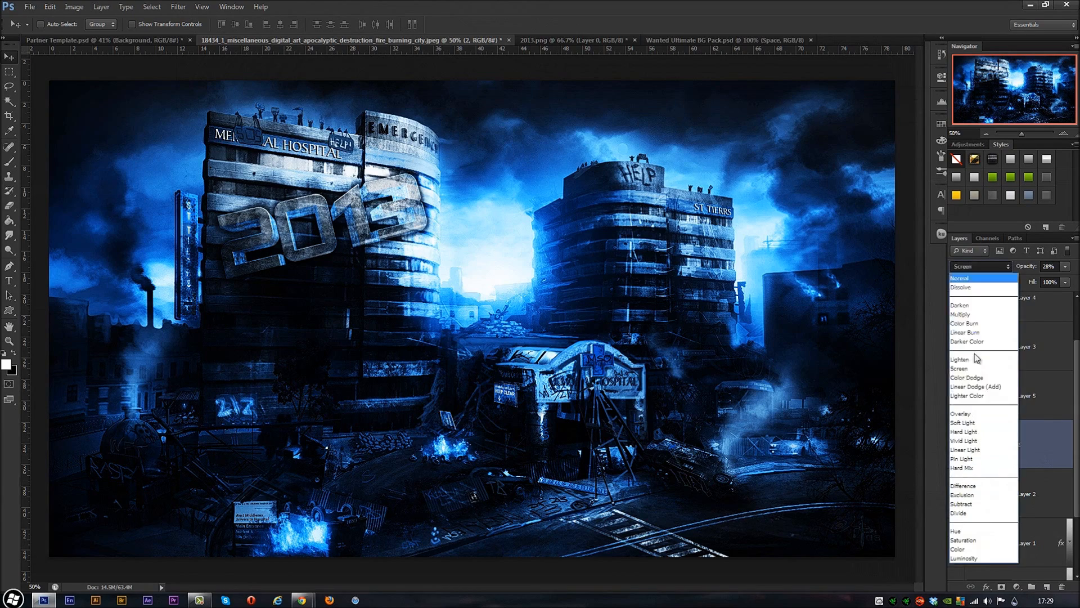
left_click(982, 411)
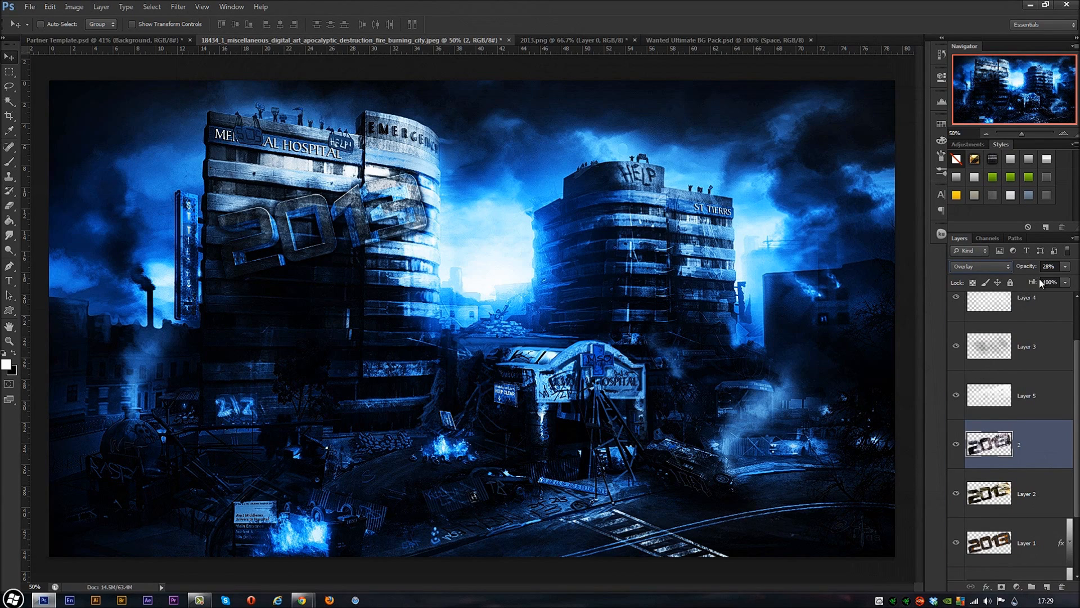
Adjust the opacity of the Linear Dodge texture on the 2013 text and set the Overlay texture's opacity to 37%.
left_click_drag(1027, 269, 1004, 266)
left_click(1042, 491)
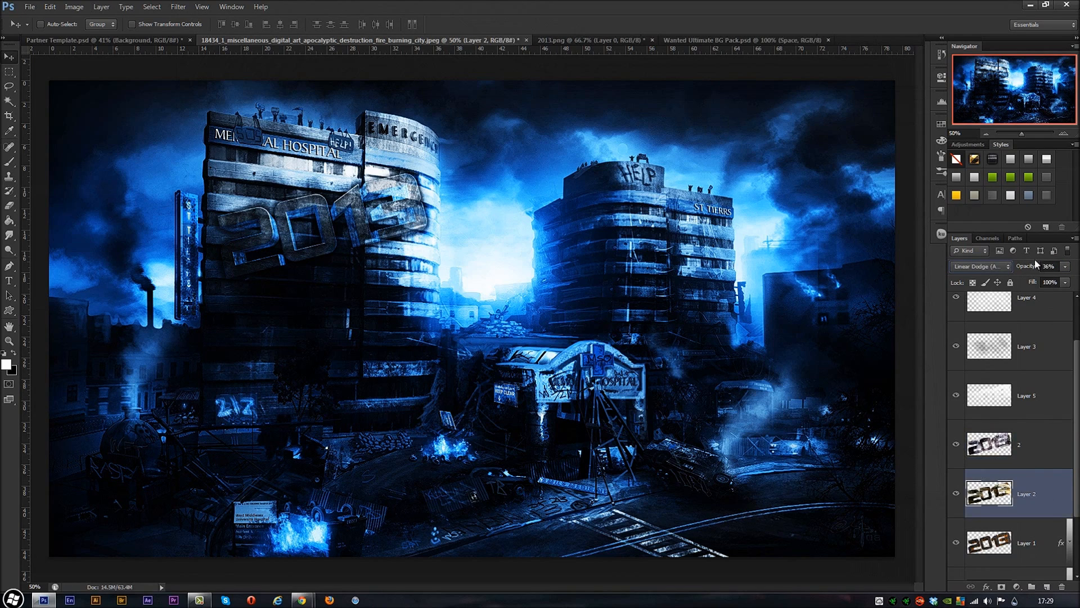
left_click_drag(1022, 265, 1013, 266)
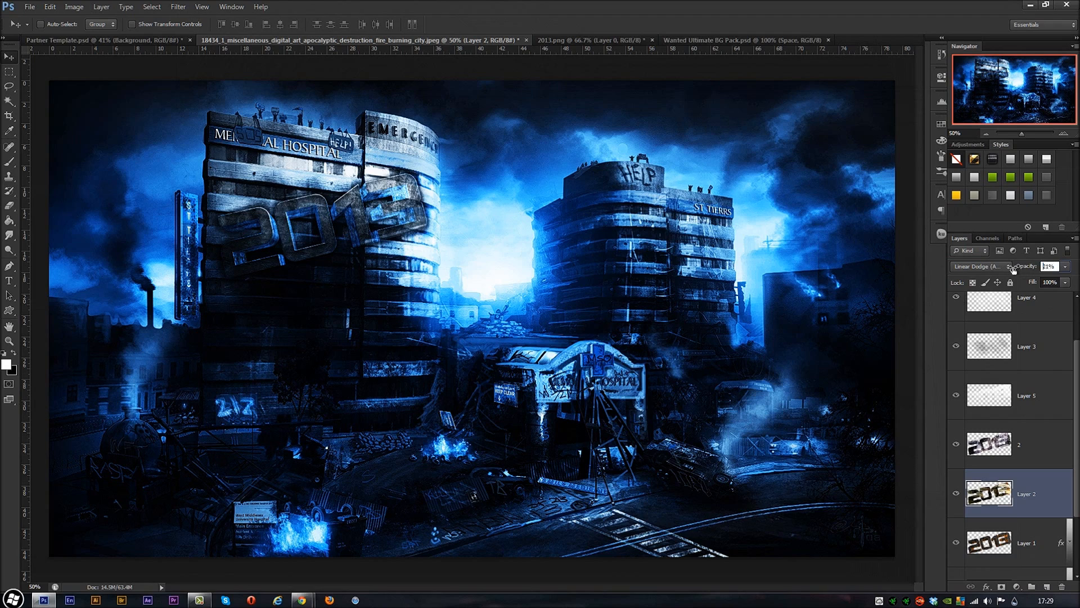
left_click(1013, 461)
left_click_drag(1024, 266, 1029, 267)
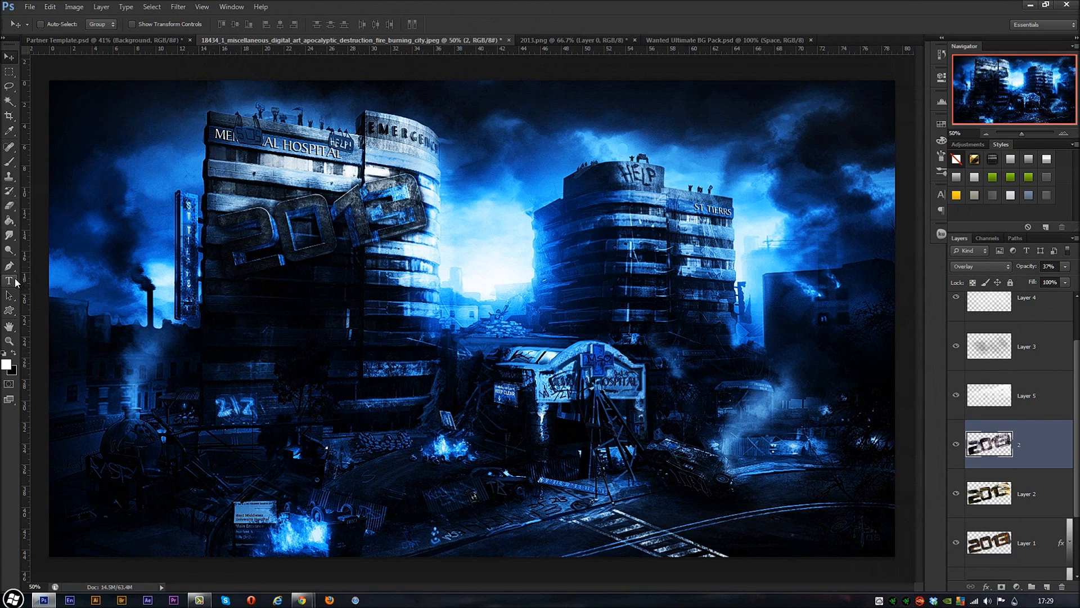
Darken parts of the 2013 text on Layer 1 with the Burn tool, using a larger brush on midtones at 50% exposure.
left_click(9, 250)
right_click(8, 250)
left_click(45, 262)
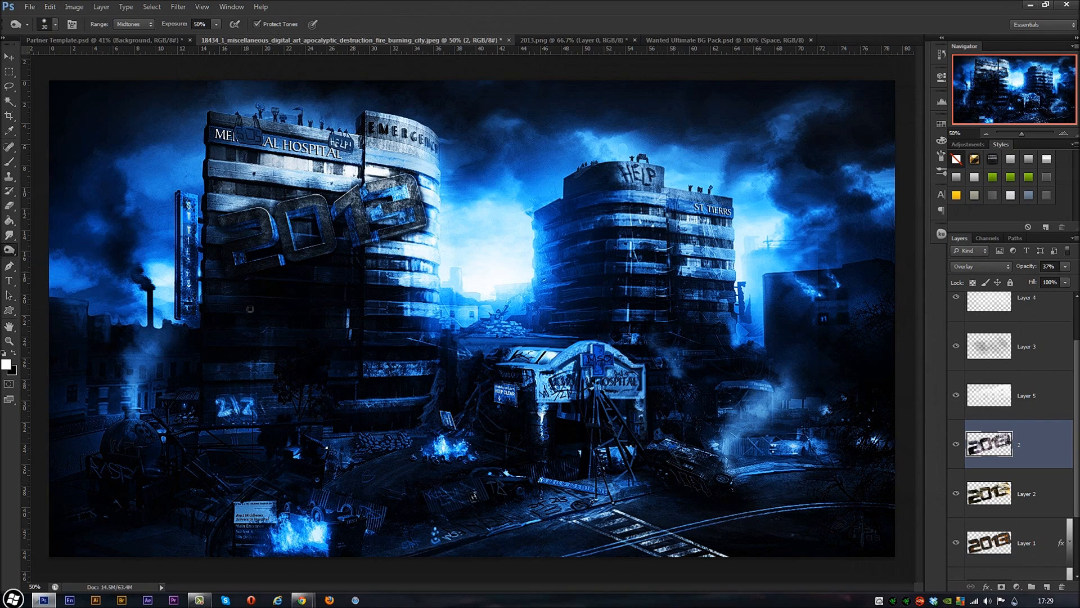
left_click(986, 530)
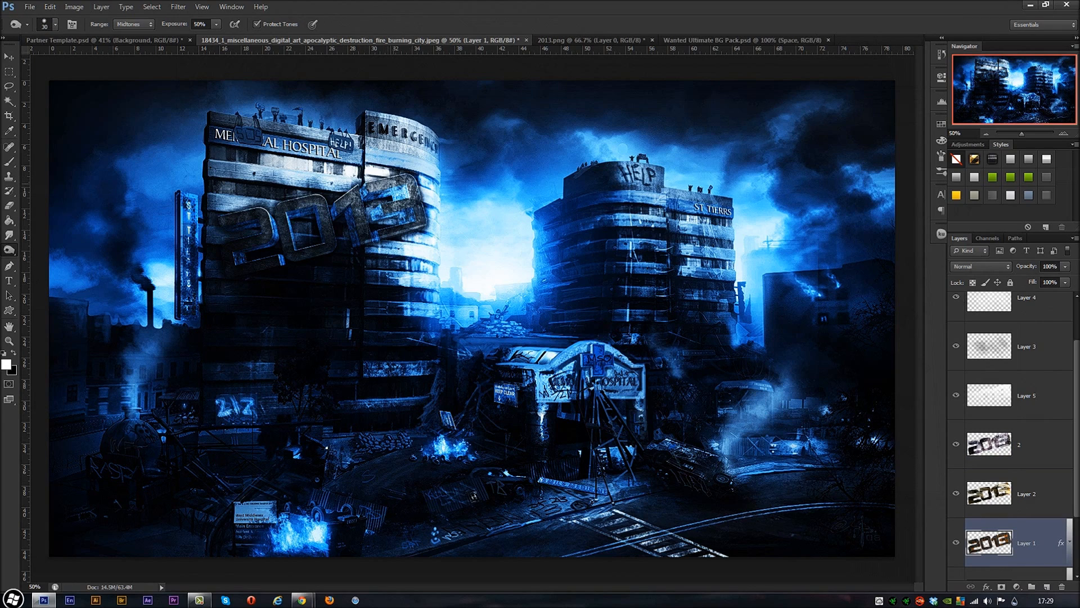
right_click(427, 190)
left_click(473, 217)
left_click(384, 184)
mouse_move(372, 186)
left_mouse_down()
mouse_move(399, 187)
mouse_move(363, 194)
mouse_move(397, 195)
left_mouse_up()
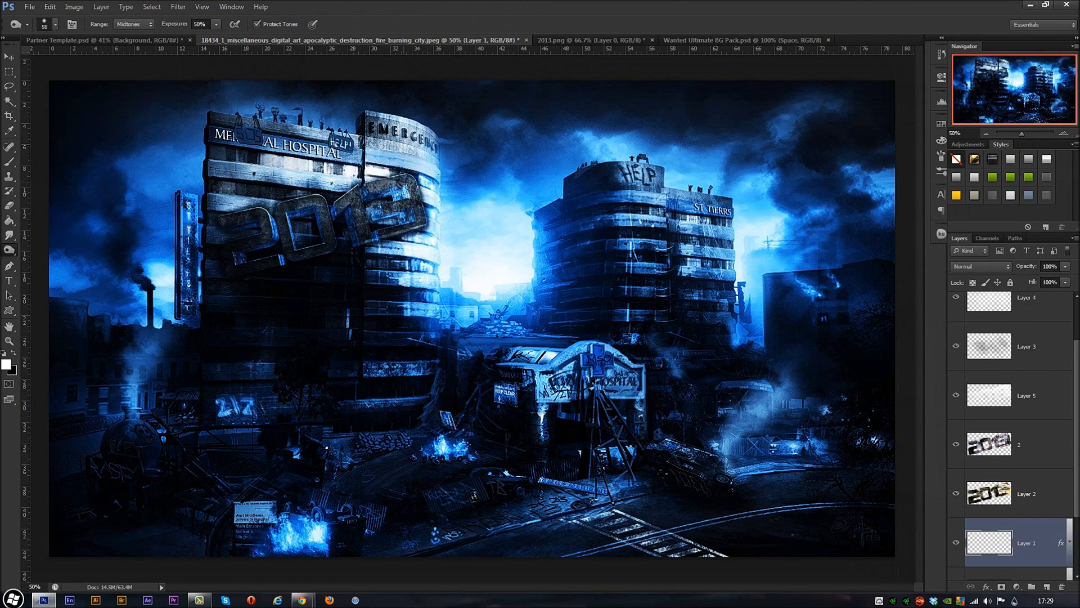
mouse_move(299, 261)
left_mouse_down()
mouse_move(211, 228)
mouse_move(407, 197)
mouse_move(319, 228)
left_mouse_up()
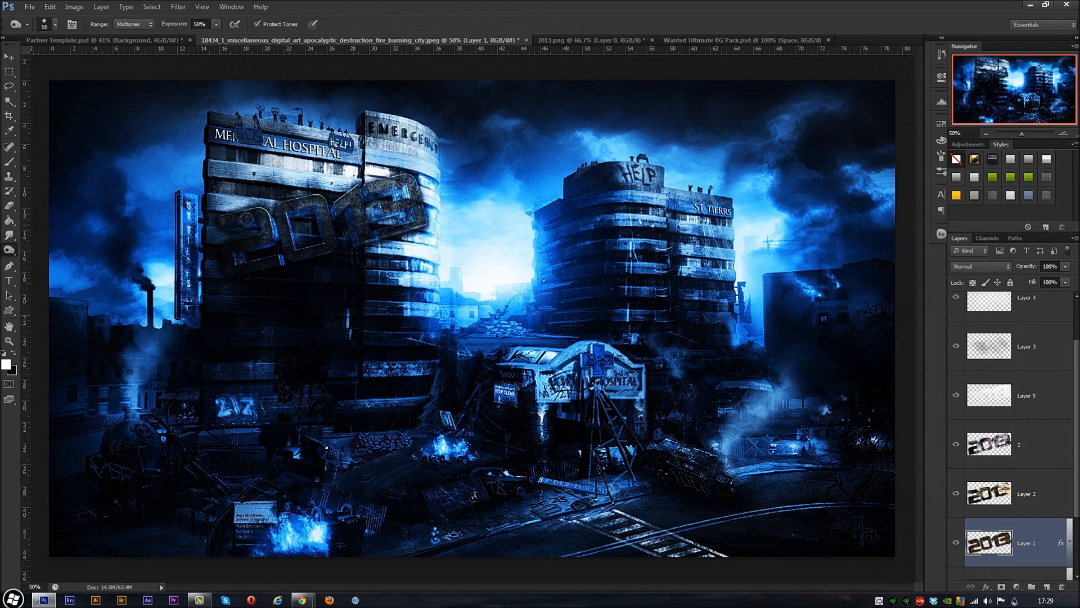
left_click(9, 57)
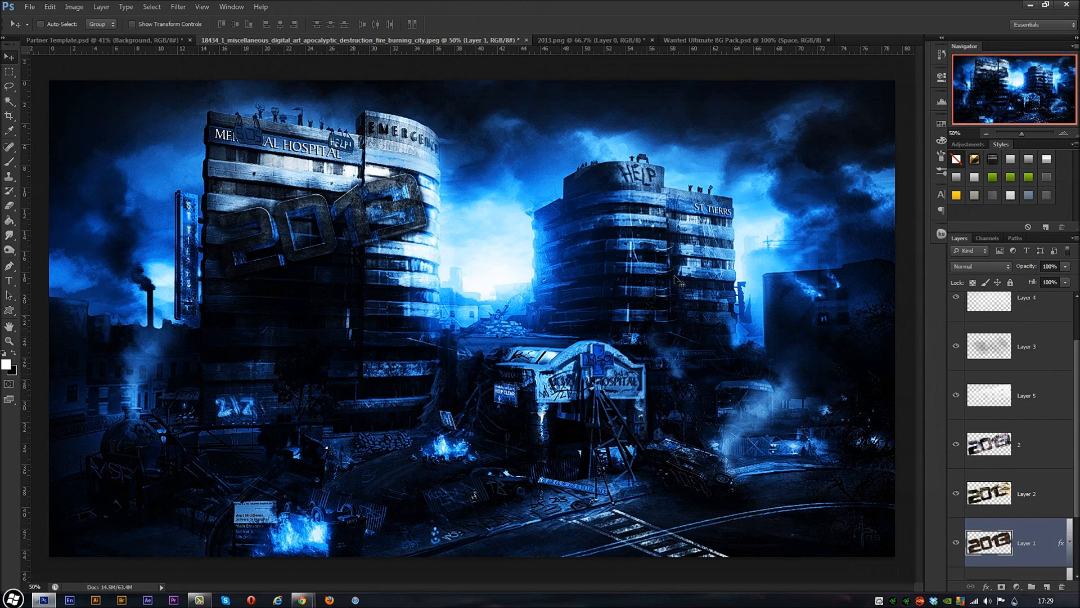
Expand the Light Flares group in the Wanted Ultimate BG Pack document and show flare 1.
left_click(686, 39)
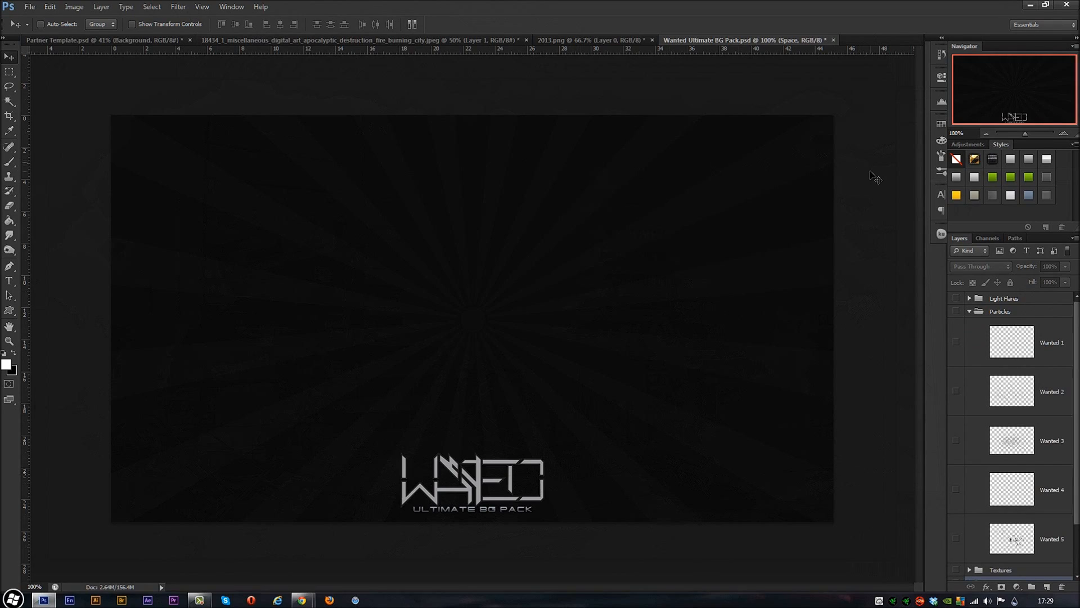
left_click(969, 299)
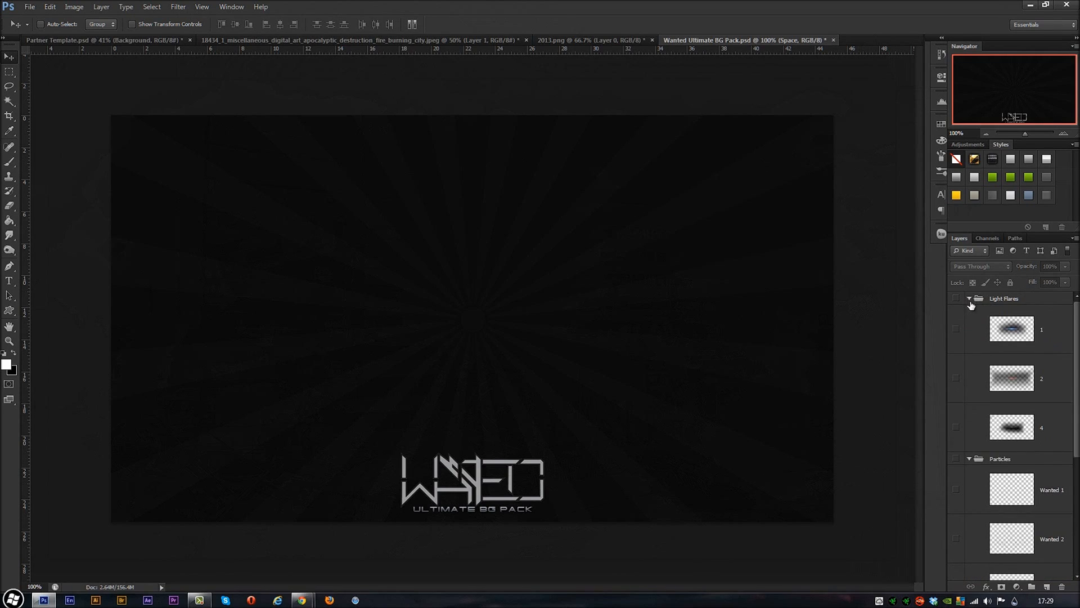
left_click(958, 331)
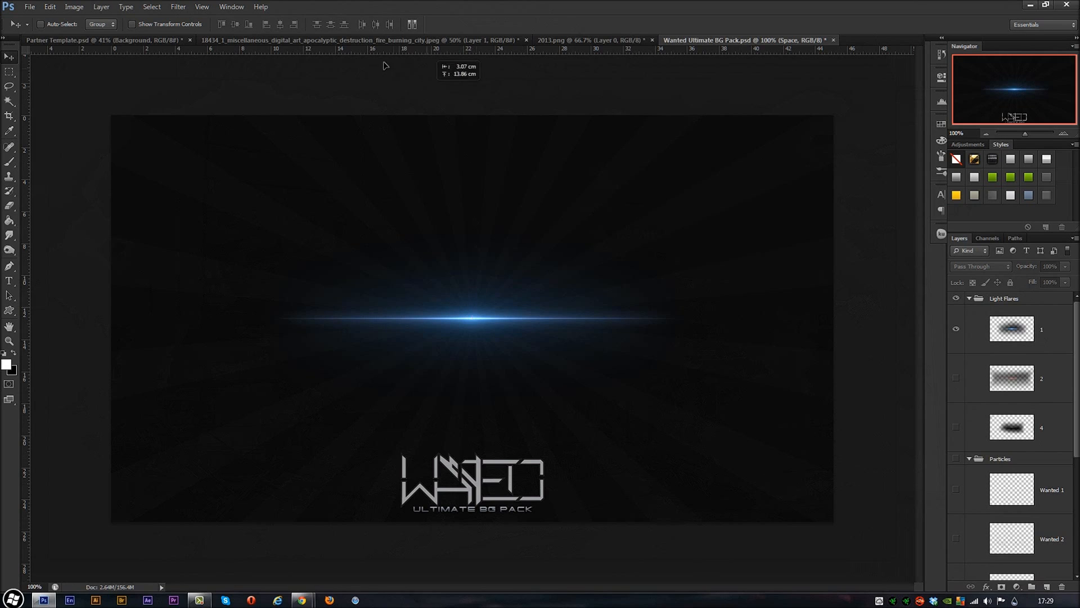
left_click(363, 40)
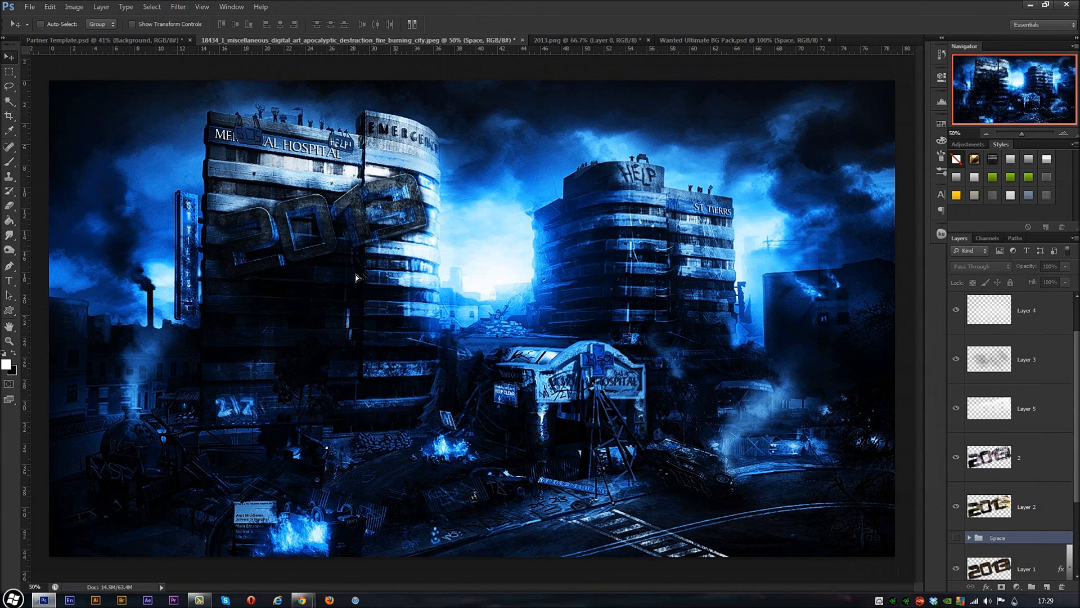
left_click_drag(420, 221, 638, 266)
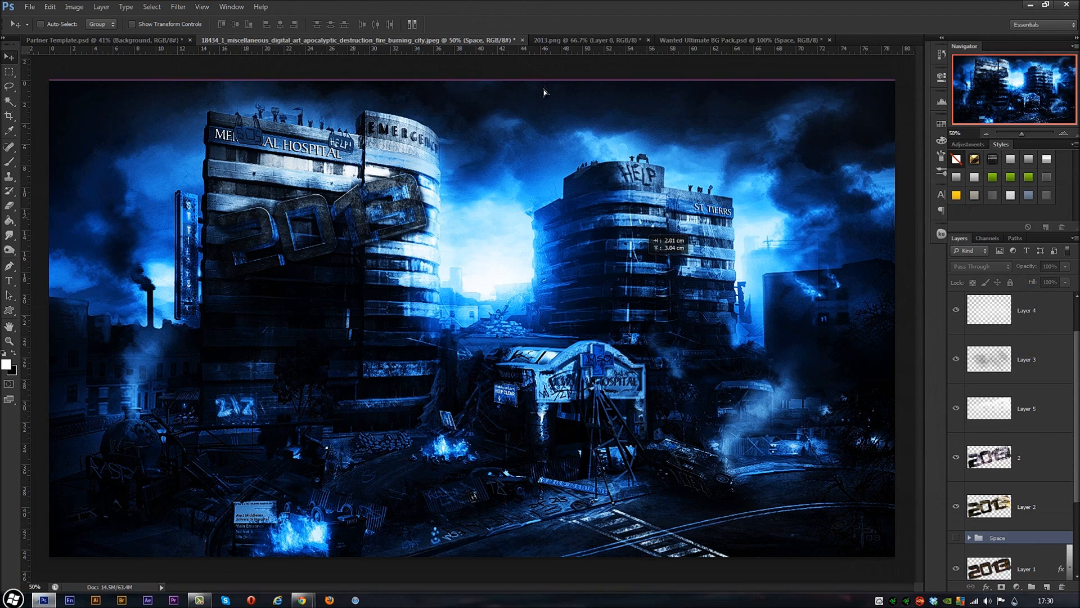
left_click(688, 39)
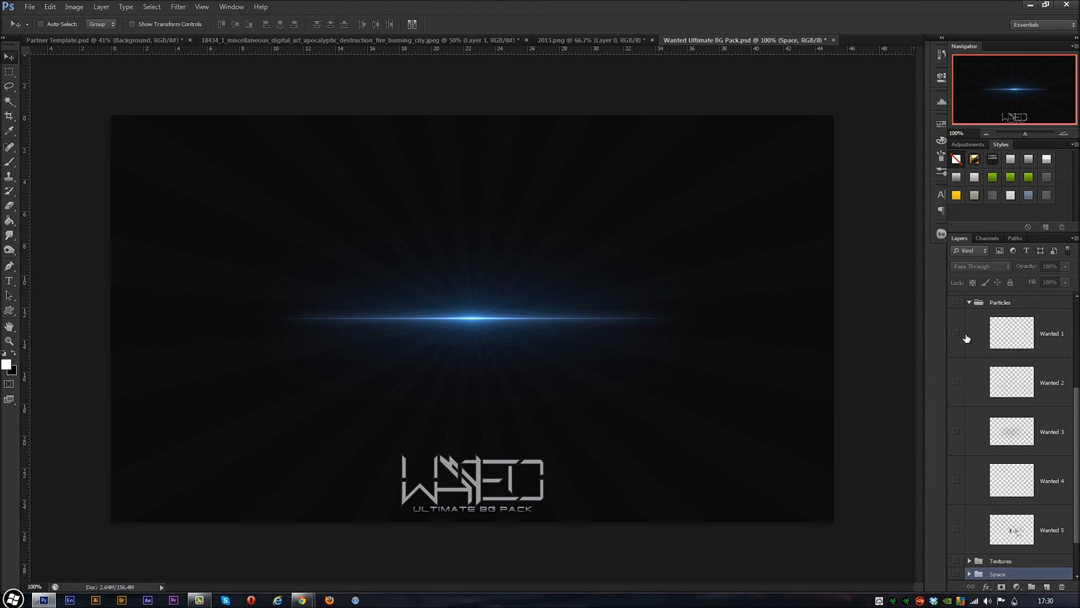
scroll(966, 336, "down", 2)
left_click(956, 524)
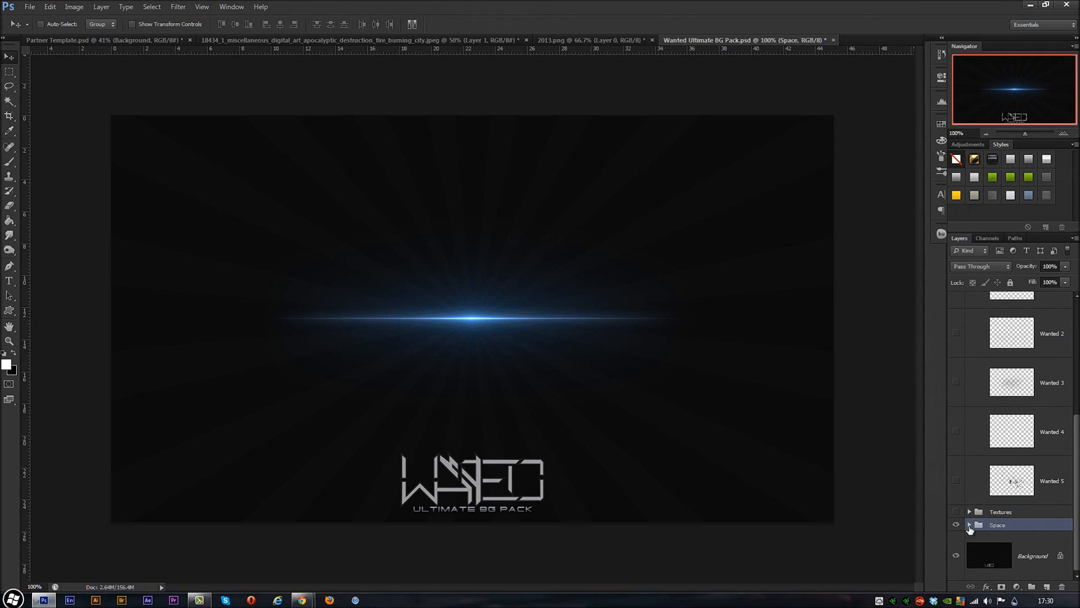
scroll(954, 328, "up", 1)
scroll(979, 355, "up", 5)
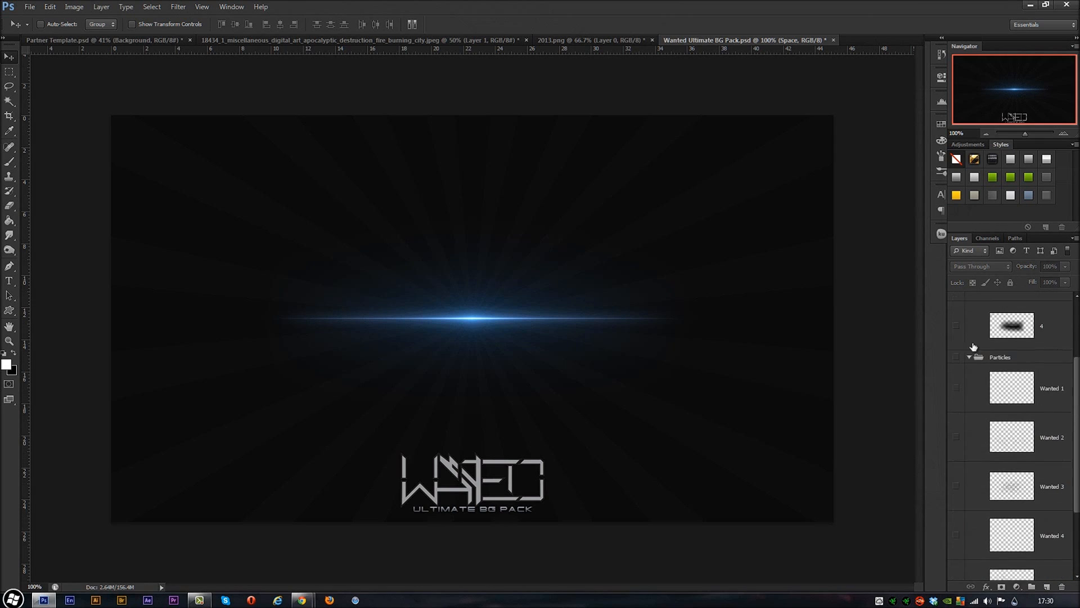
Collapse the Particles group and select light flare 1.
left_click(974, 425)
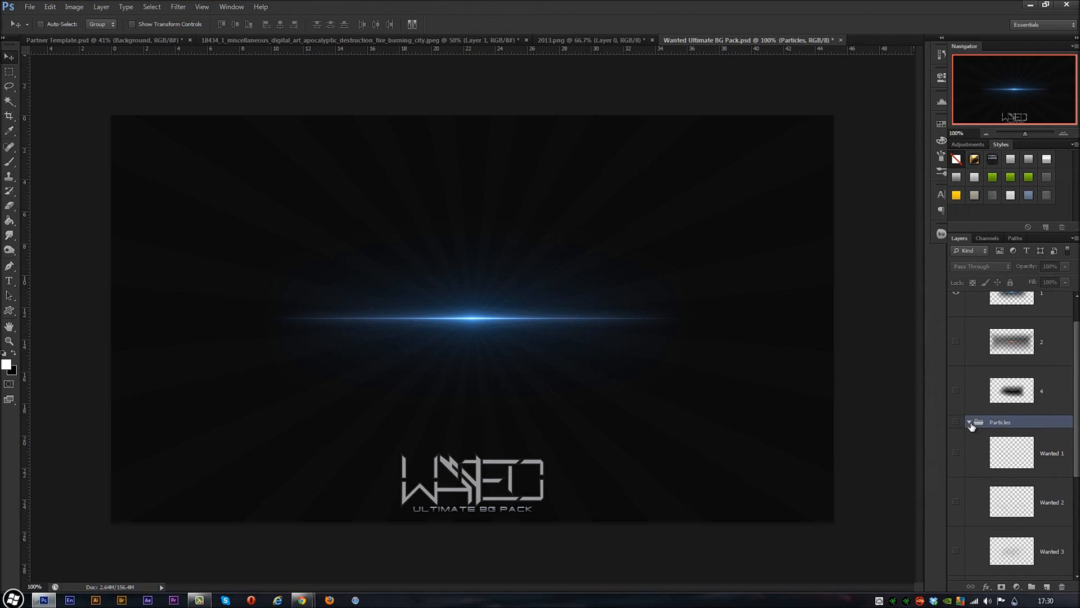
left_click(969, 423)
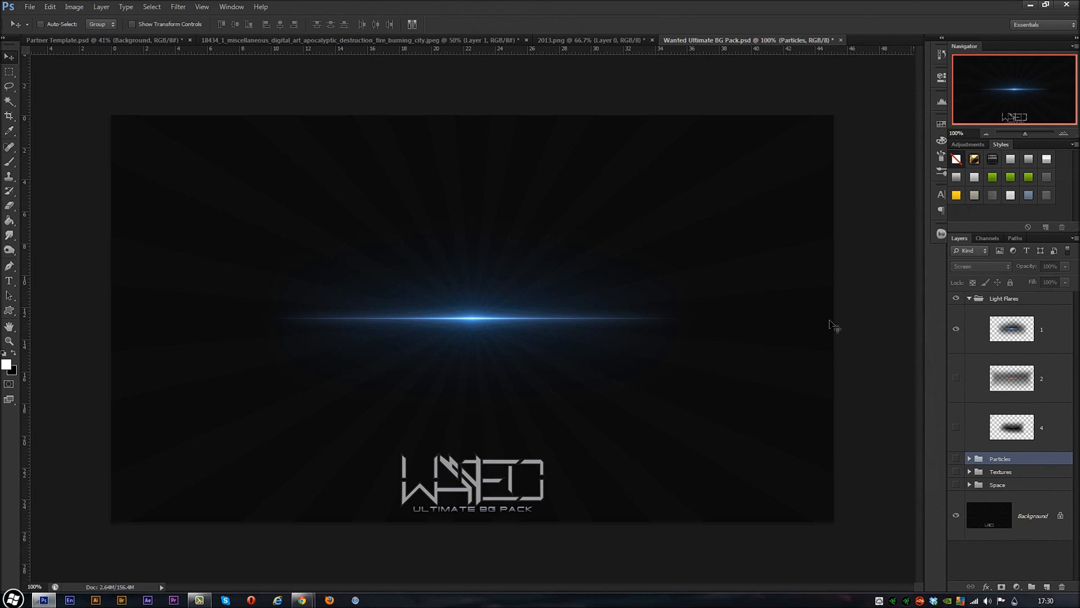
left_click(1024, 334)
left_click_drag(532, 318, 397, 263)
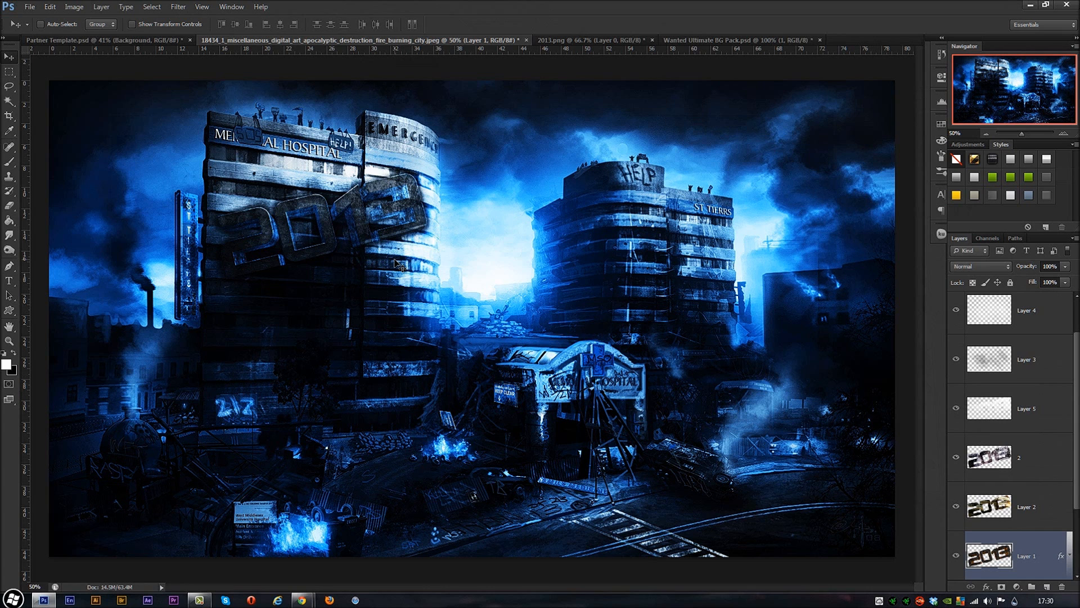
key("ctrl+t")
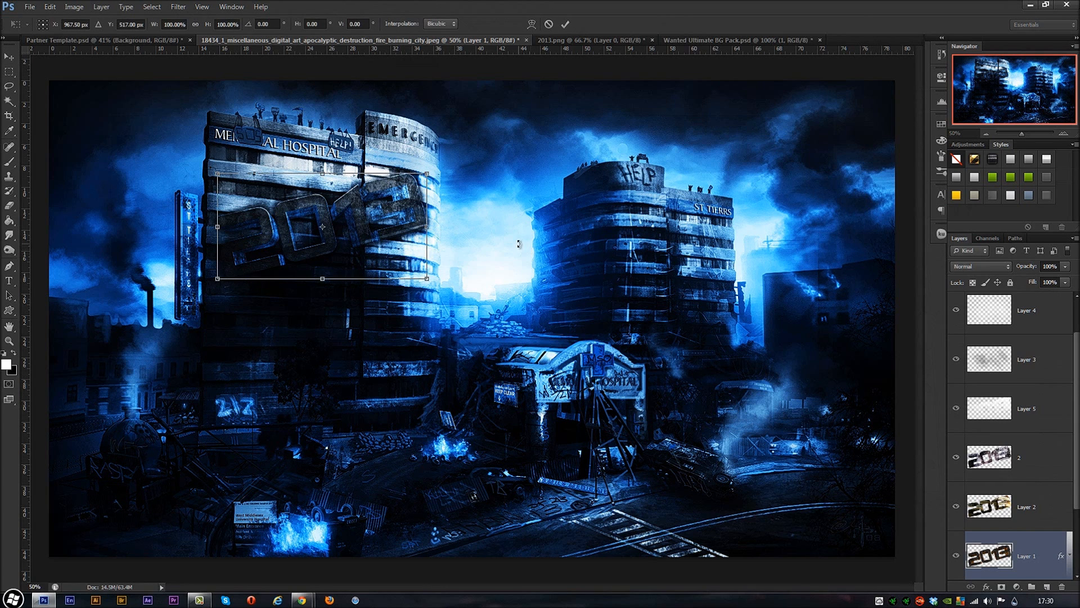
key("Return")
left_click(737, 40)
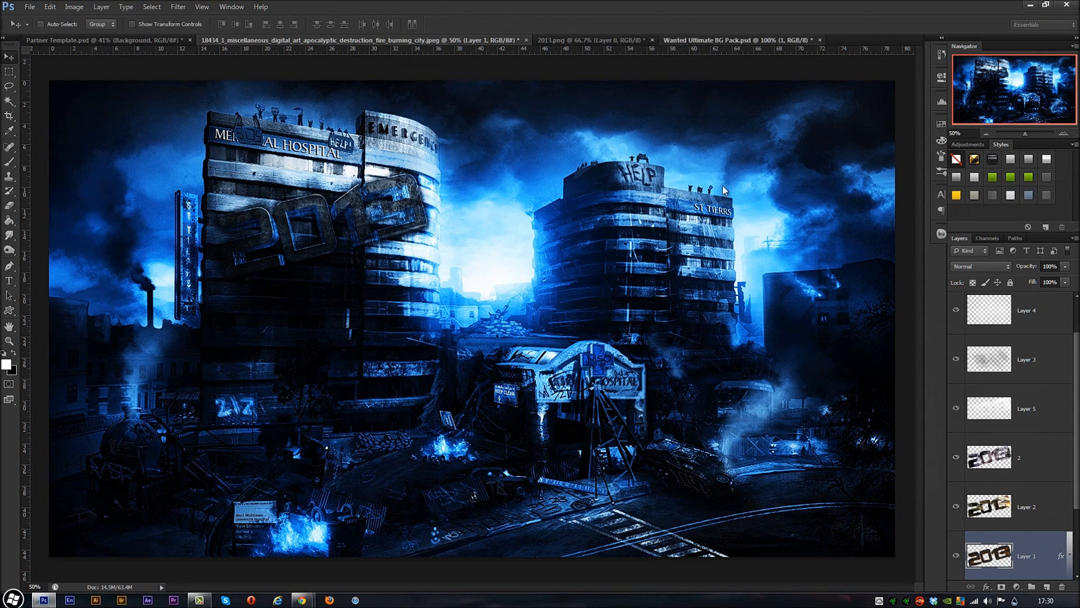
Copy light flare 1 into the burning city scene and rotate it about -16.5° to follow the slant of the 2013 text.
left_click_drag(538, 333, 447, 249)
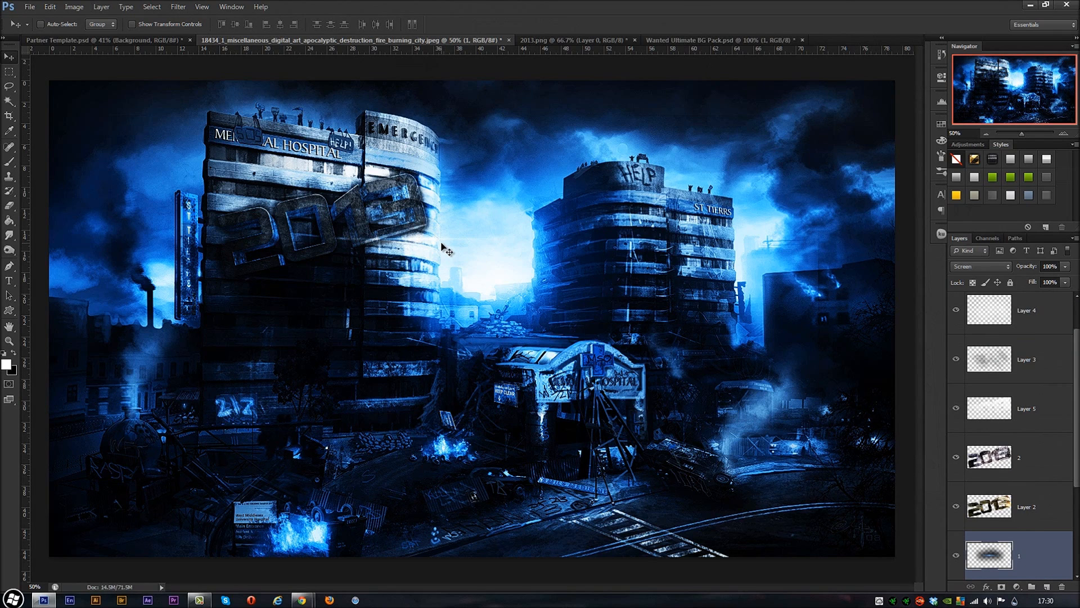
key("ctrl+t")
left_click_drag(610, 141, 609, 165)
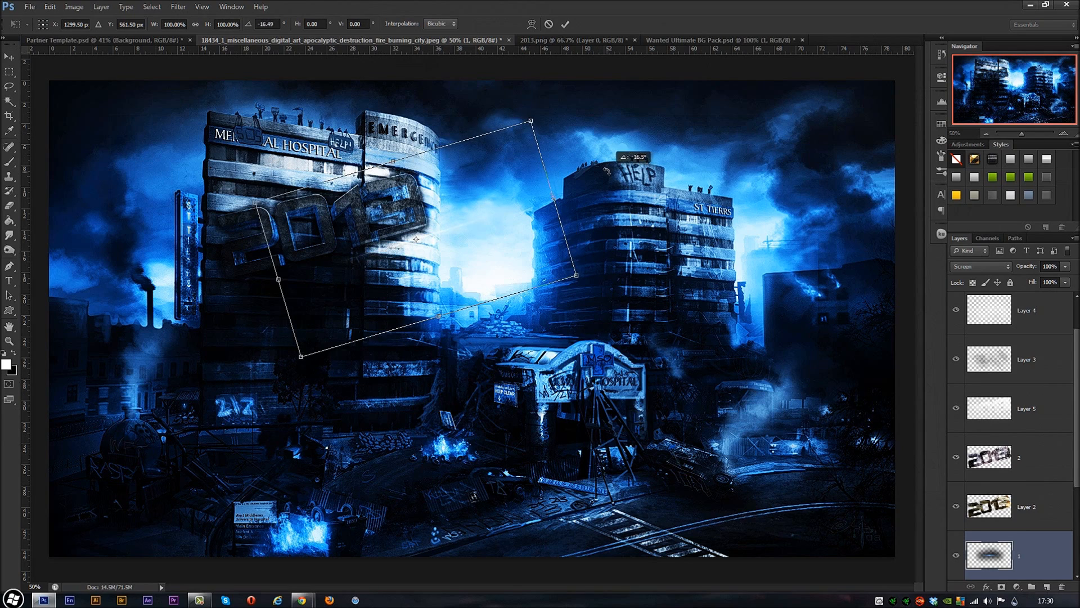
key("Return")
Move the flare onto the top edge of the 0 in 2013 and fine-tune its angle.
left_click_drag(387, 246, 326, 208)
key("ctrl+t")
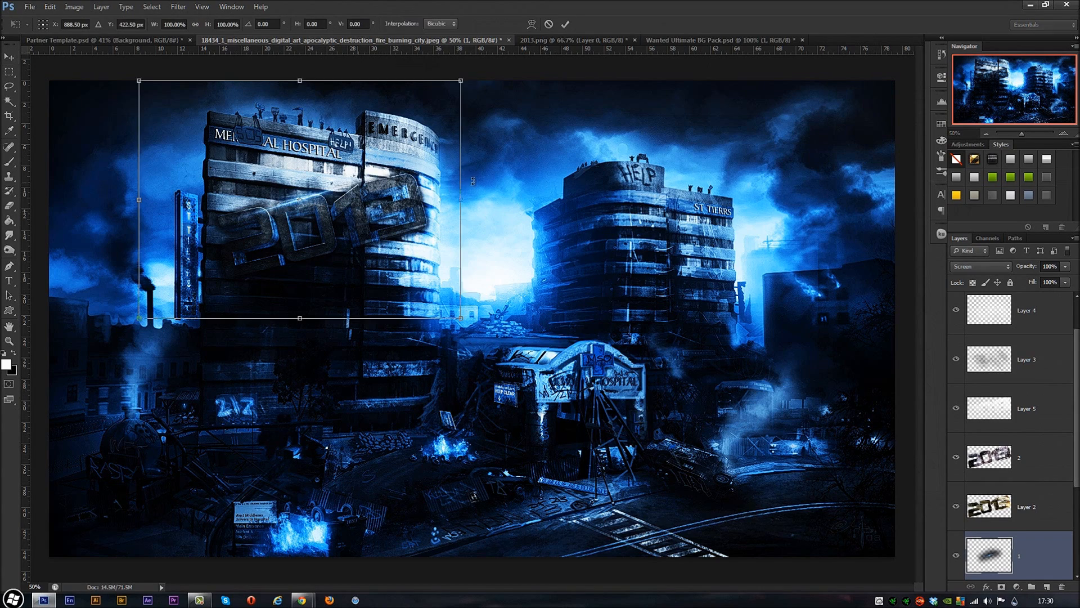
left_click_drag(477, 187, 476, 189)
key("Return")
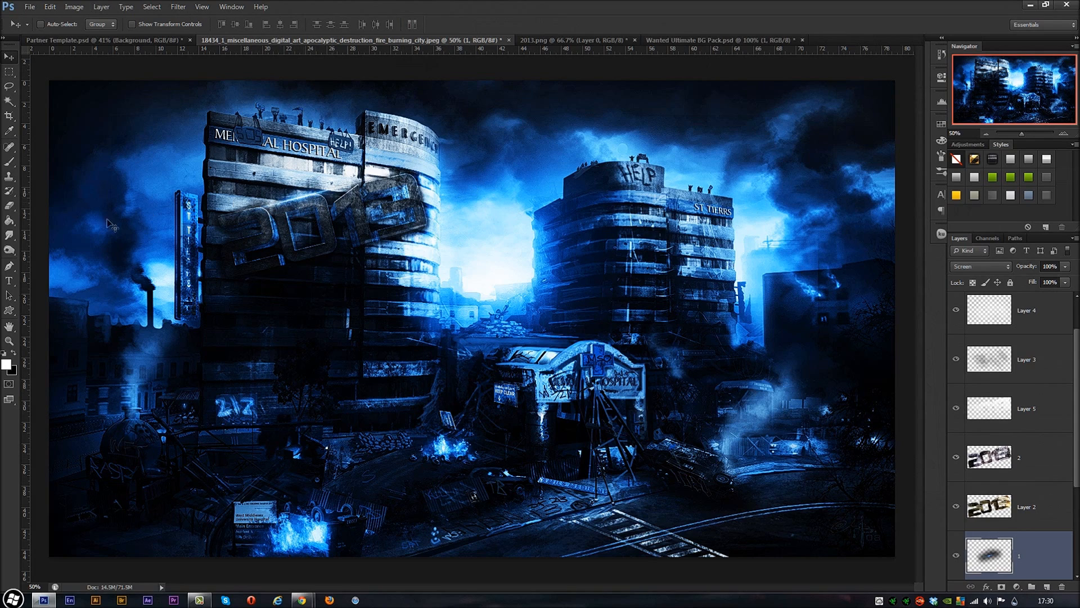
Erase the excess glow of the flare around the 0 with the Eraser.
left_click(9, 205)
left_click_drag(328, 192, 331, 197)
mouse_move(250, 209)
left_mouse_down()
mouse_move(219, 223)
mouse_move(248, 214)
left_mouse_up()
Duplicate the light flare twice, place the copies along the edges of the 2013 text, one under the 2, and erase the excess glow.
left_click(8, 56)
left_click_drag(1028, 577, 1047, 587)
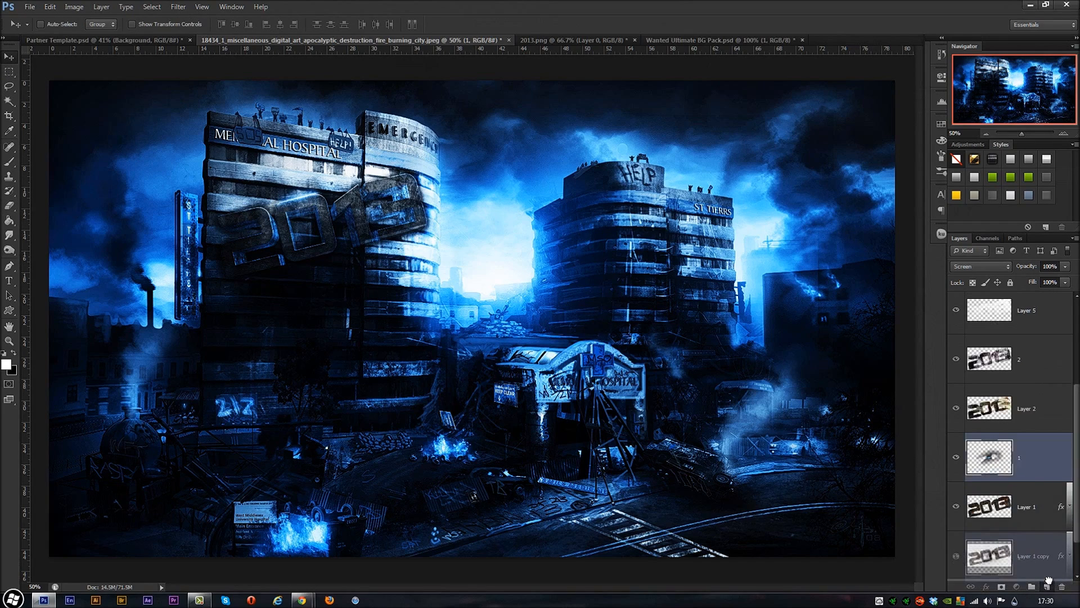
left_click_drag(295, 194, 388, 226)
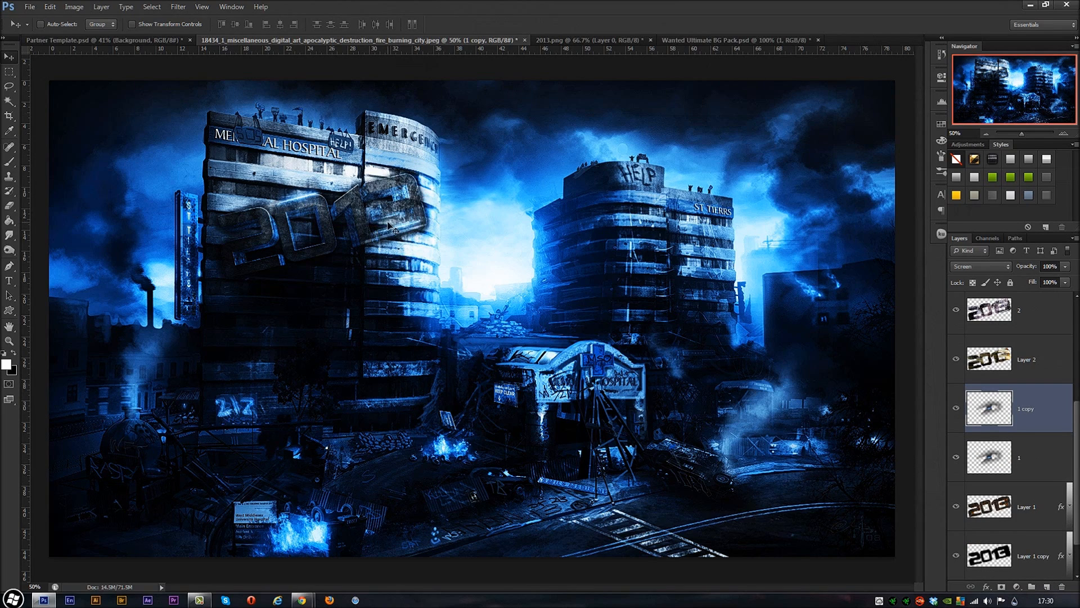
left_click_drag(1045, 418, 1047, 587)
left_click_drag(298, 246, 265, 264)
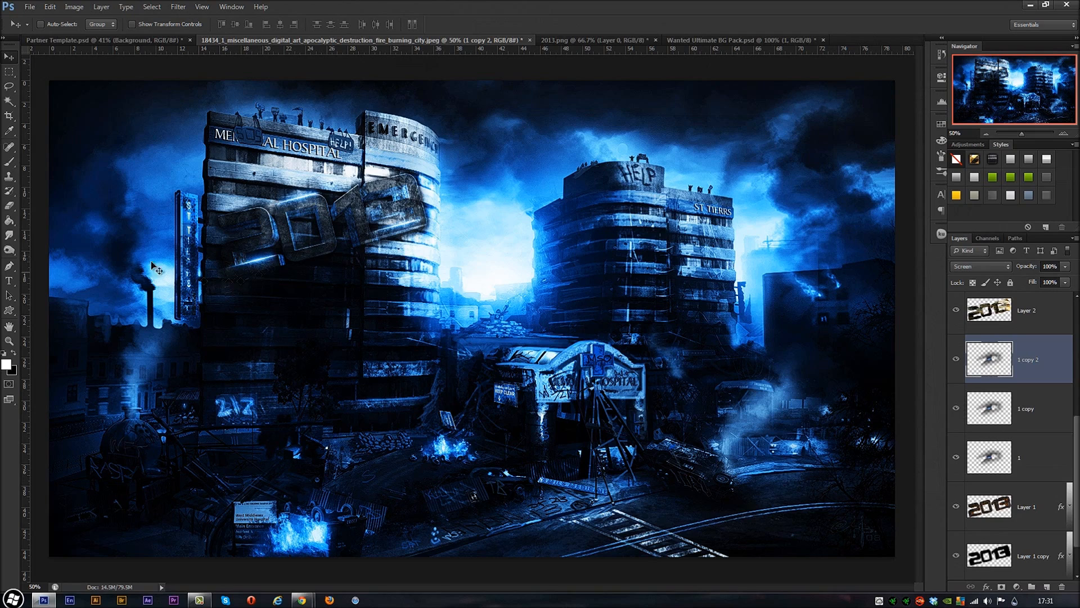
left_click(9, 205)
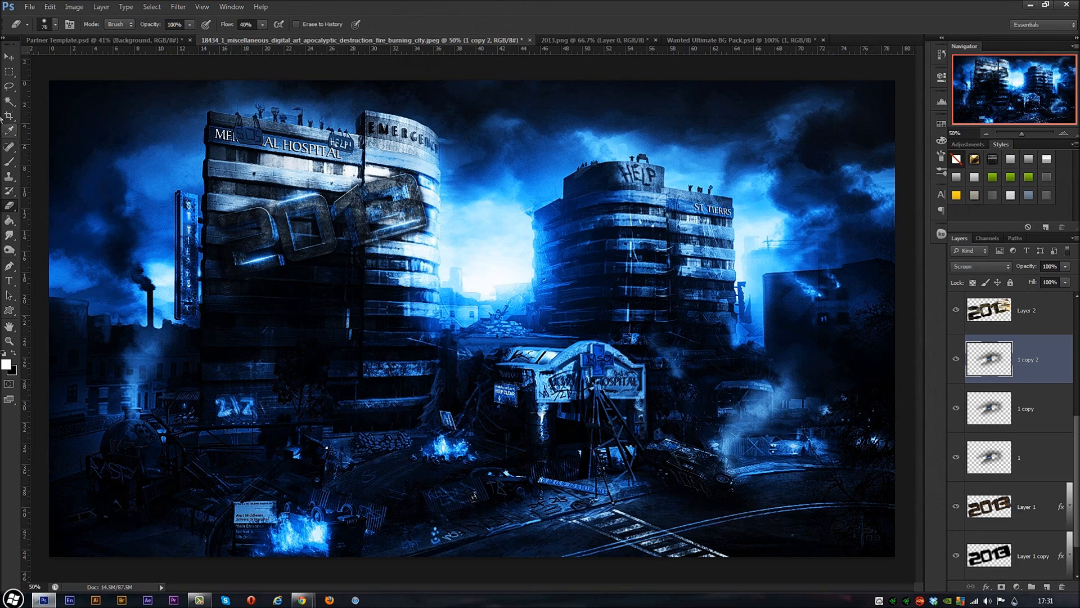
Duplicate the flare again, place the copy on the top edge of the 2 and trim it with the Eraser.
left_click(9, 56)
left_click_drag(1053, 382, 1046, 586)
left_click_drag(326, 318, 280, 269)
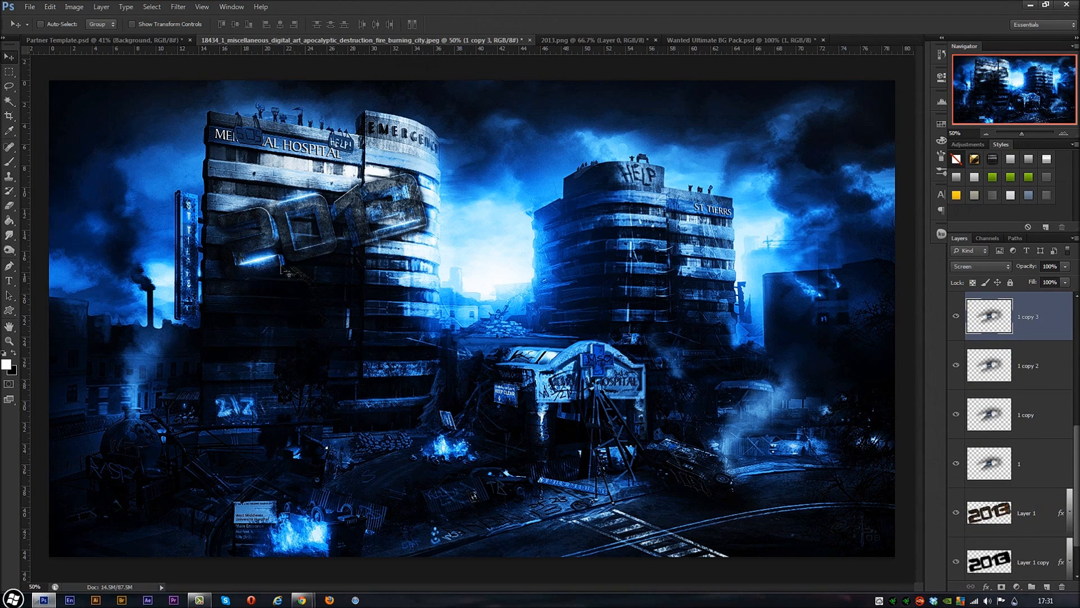
left_click_drag(243, 217, 245, 192)
left_click(9, 206)
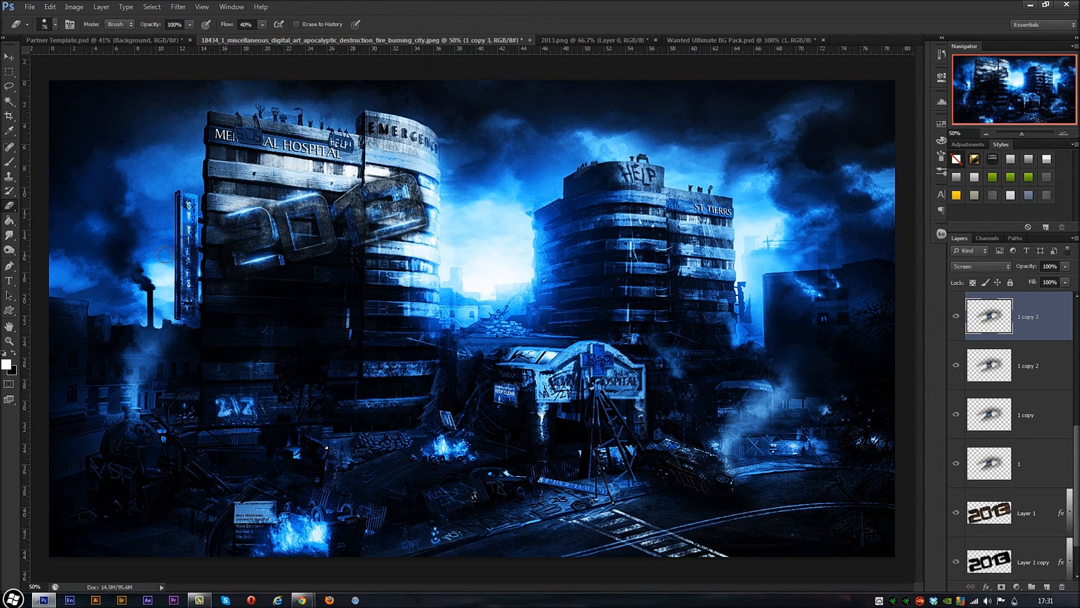
Duplicate the light flare, place the copy along the top edge of the 3 in 2013 and erase its excess glow.
left_click(9, 56)
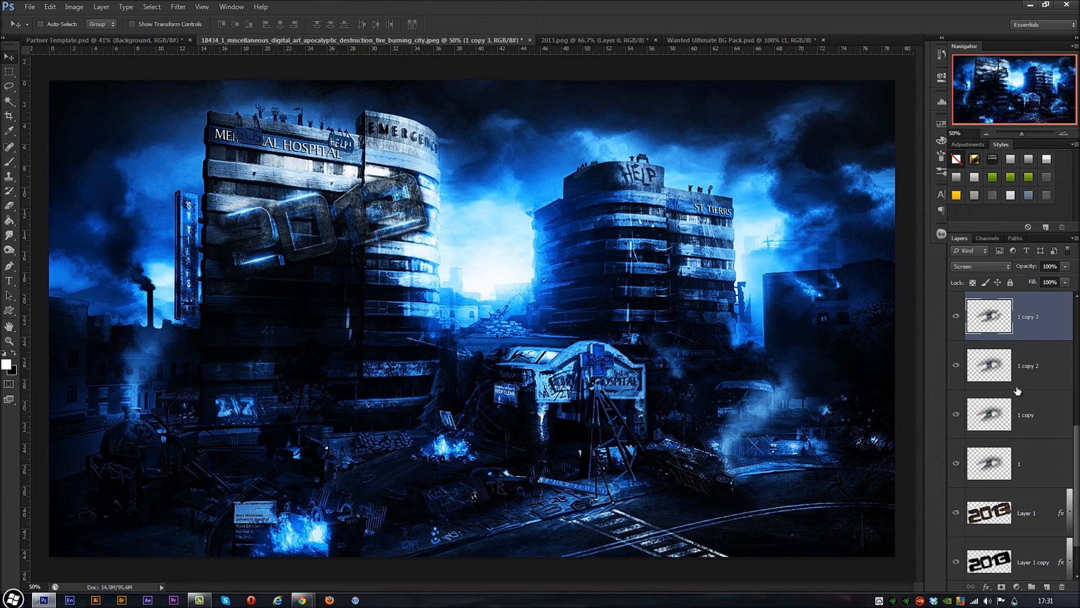
key("ctrl+j")
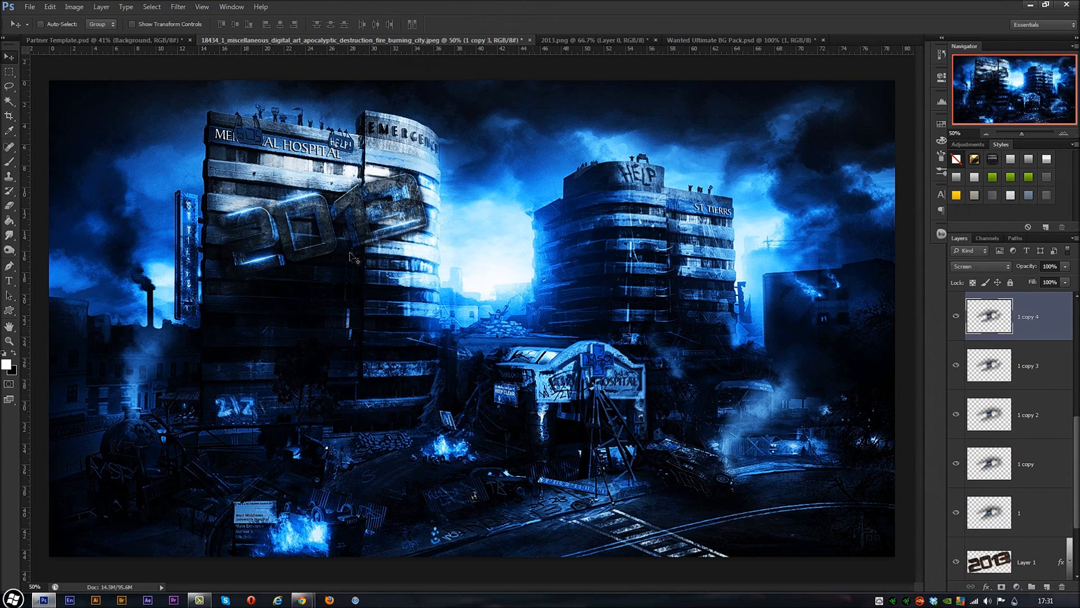
left_click_drag(254, 240, 259, 225)
left_click_drag(365, 194, 395, 183)
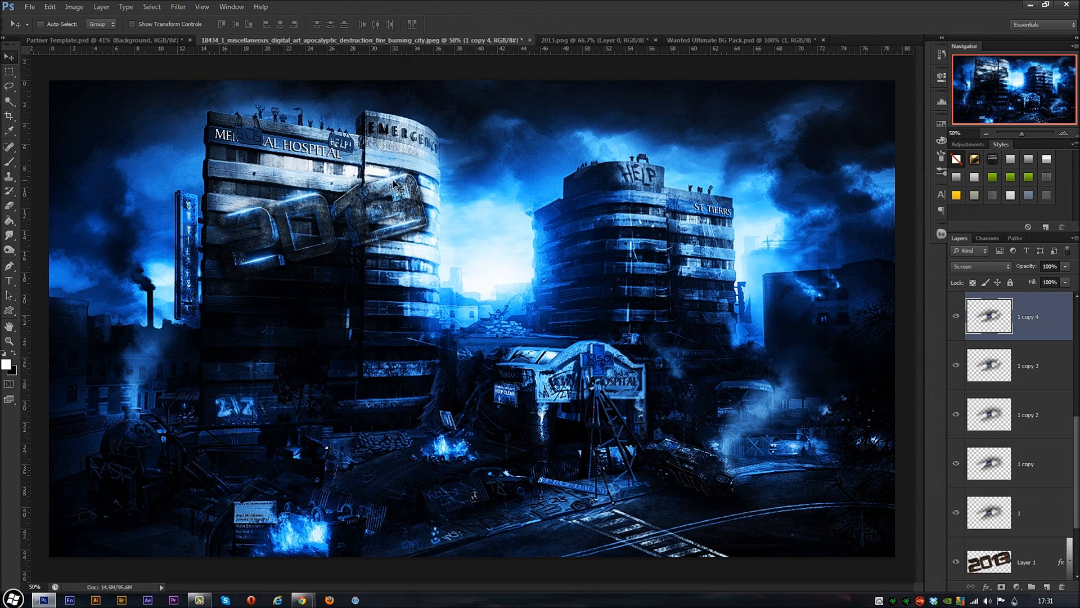
left_click(9, 205)
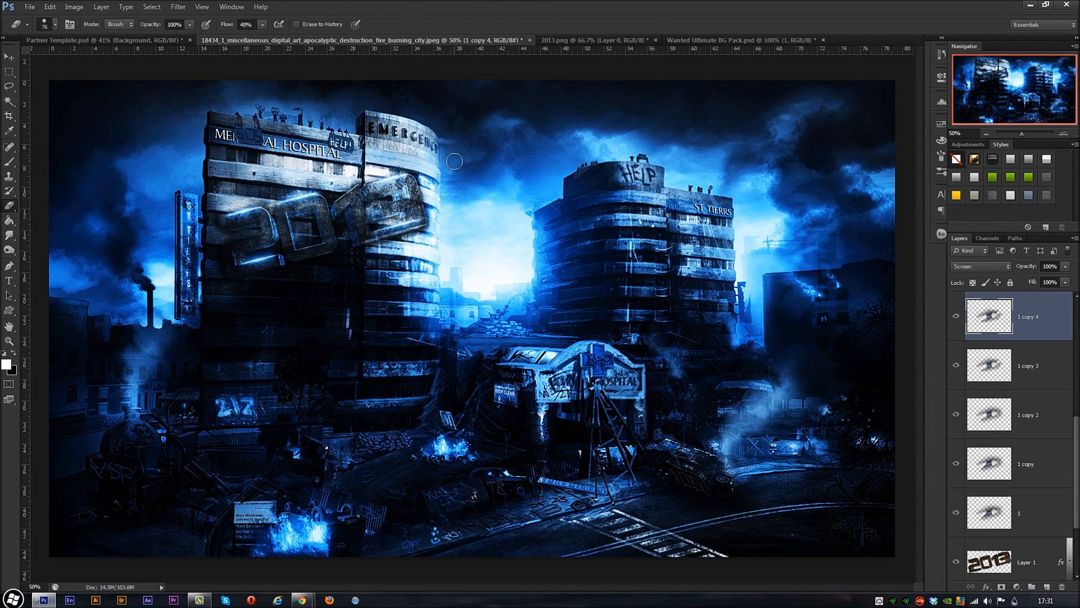
Duplicate the flare again, rotate the copy about -13° and place it on the top edge of the 1.
left_click(9, 56)
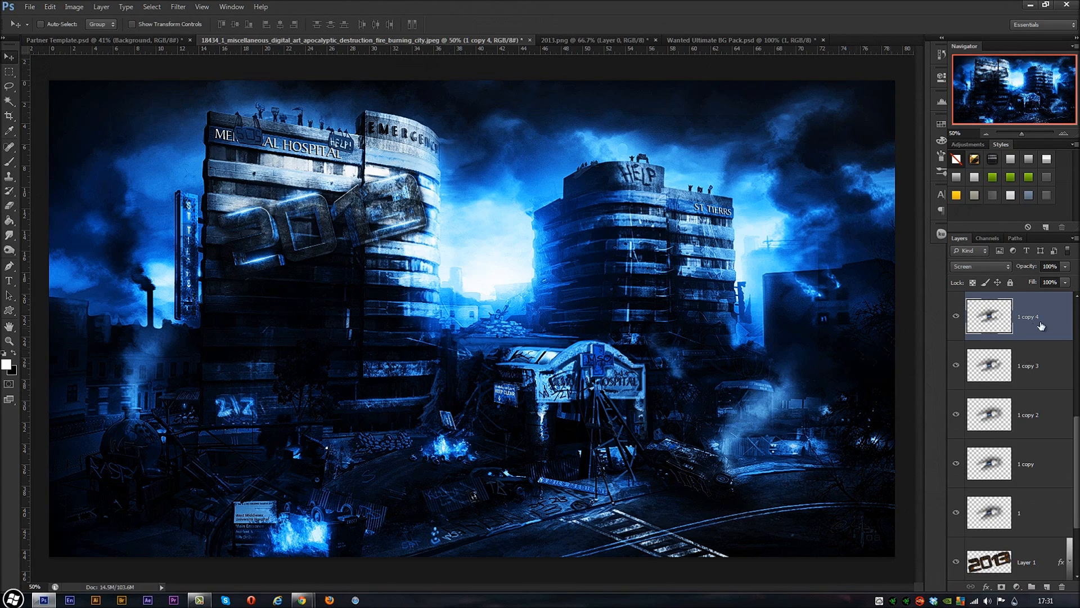
key("ctrl+j")
left_click_drag(363, 195, 358, 186)
key("ctrl+t")
left_click_drag(509, 153, 500, 126)
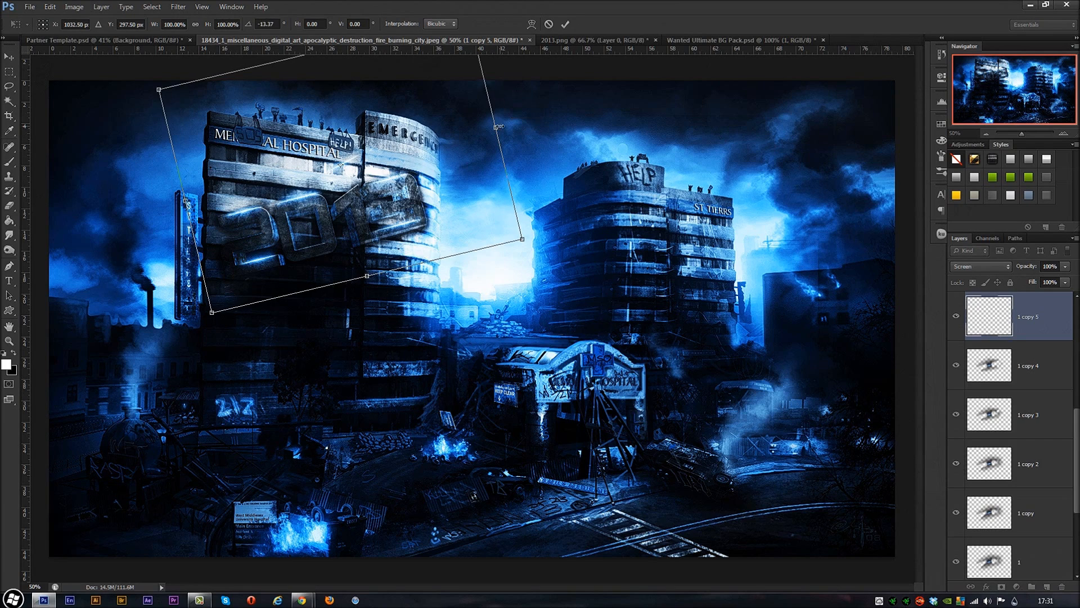
key("Return")
left_click_drag(342, 163, 354, 189)
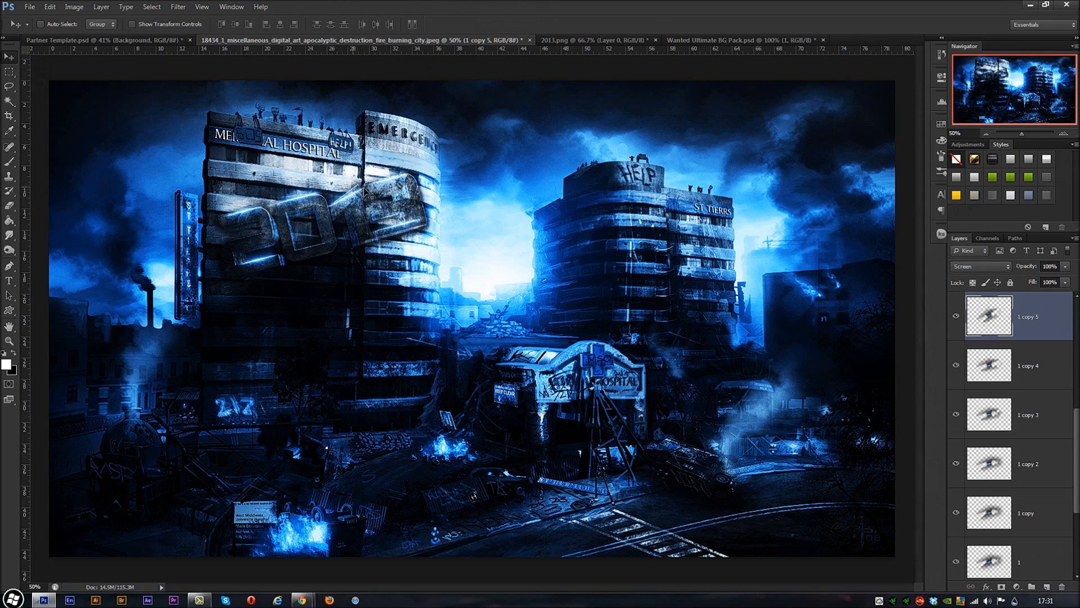
Fine-tune the angle and position of the flare on the 1.
key("ctrl+t")
left_click_drag(571, 215, 567, 204)
key("Return")
left_click_drag(358, 193, 357, 189)
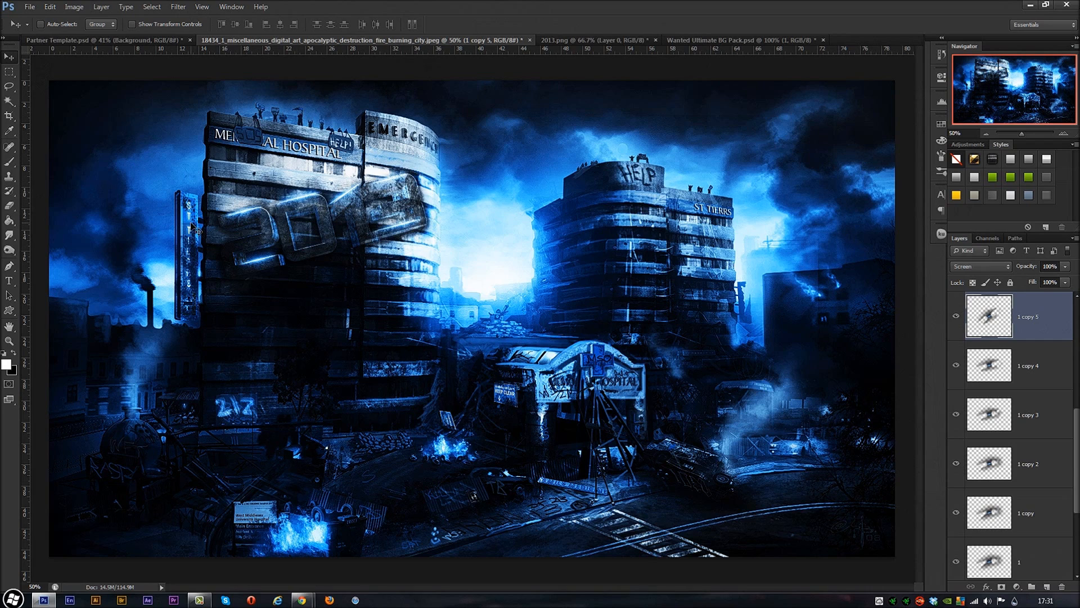
Stamp all visible layers into a merged copy above the CC group and bring it into Partner Template.psd below the module.
scroll(1032, 329, "up", 10)
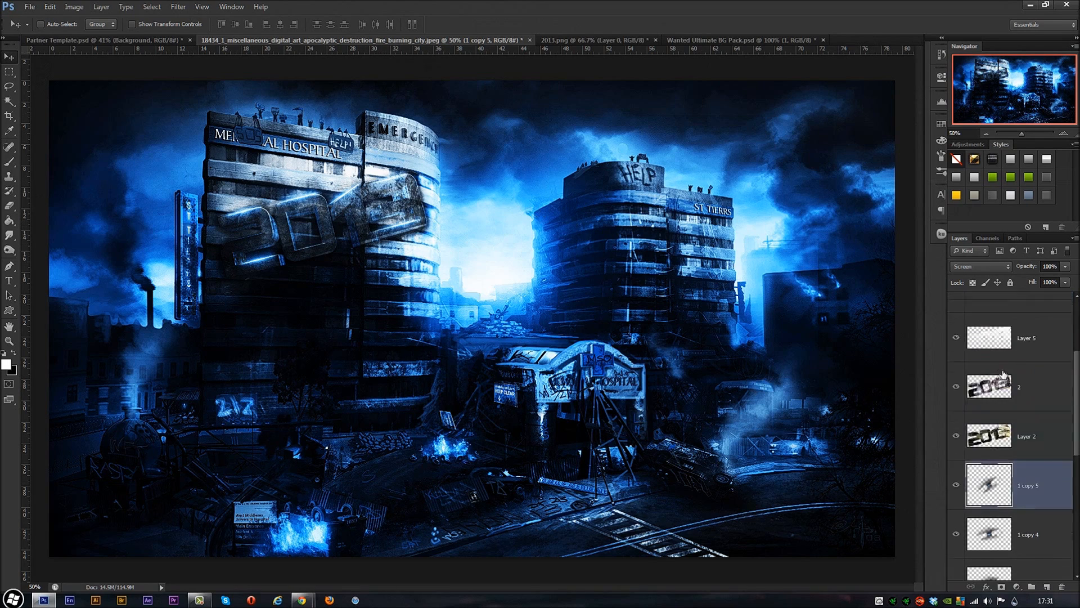
left_click(1014, 299)
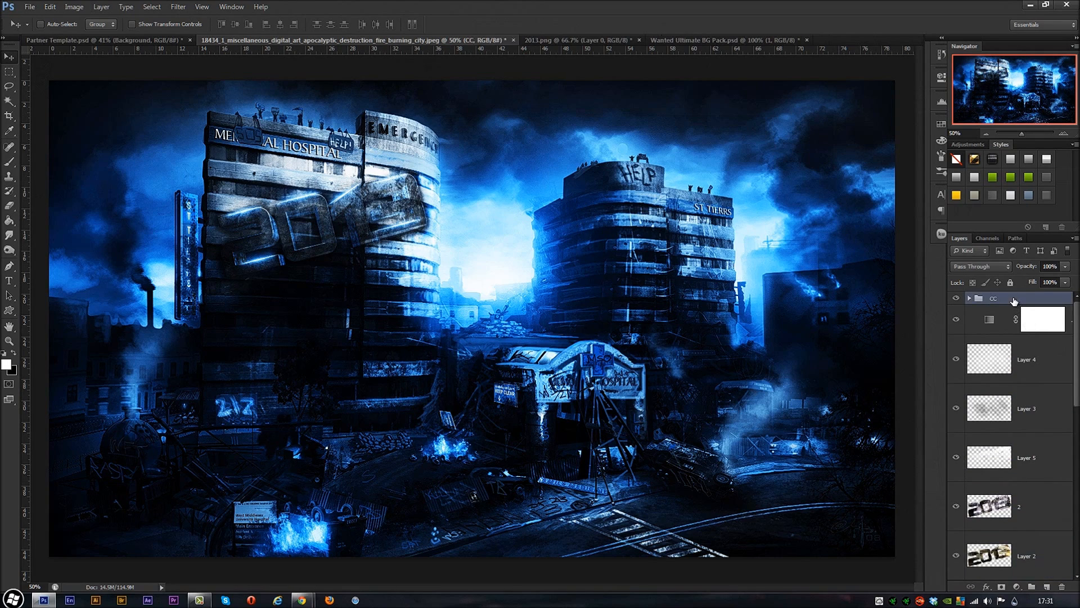
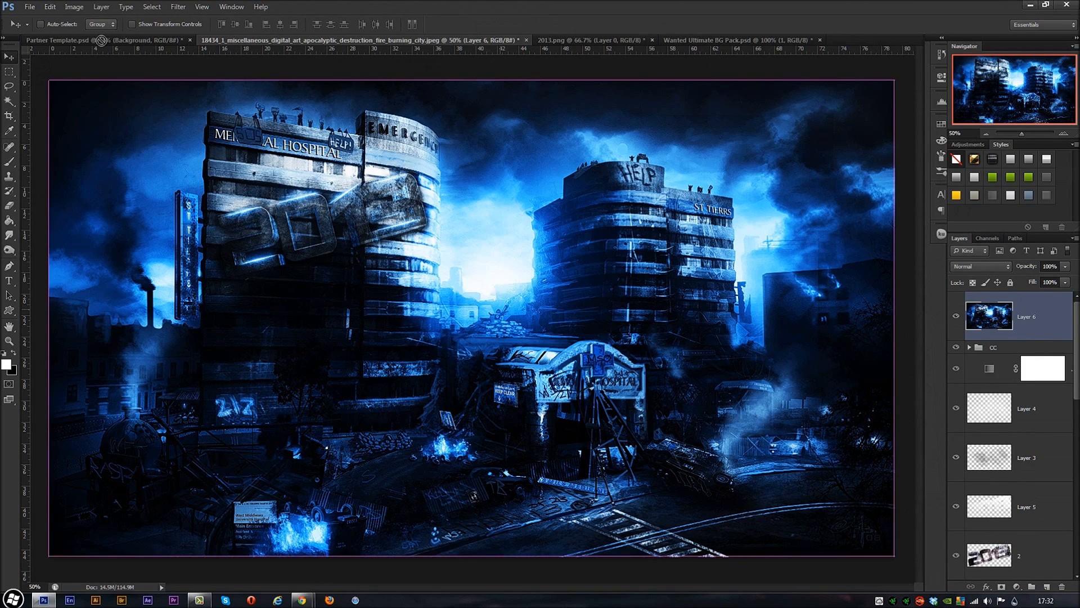
left_click_drag(101, 39, 495, 231)
left_click_drag(587, 262, 627, 218)
Scale the merged city image down in two passes and fit it as a banner centred above the template's header bar.
key("ctrl+t")
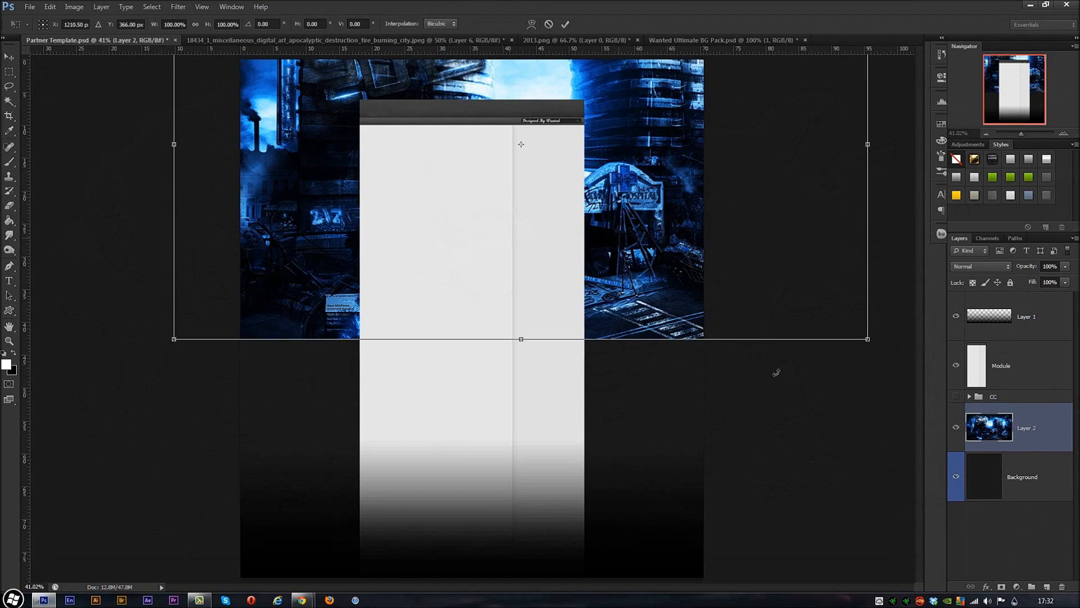
left_click_drag(871, 337, 675, 200)
key("Return")
left_click_drag(555, 132, 518, 115)
key("ctrl+t")
left_click_drag(623, 188, 583, 161)
key("Return")
left_click_drag(509, 124, 501, 100)
left_click(9, 341)
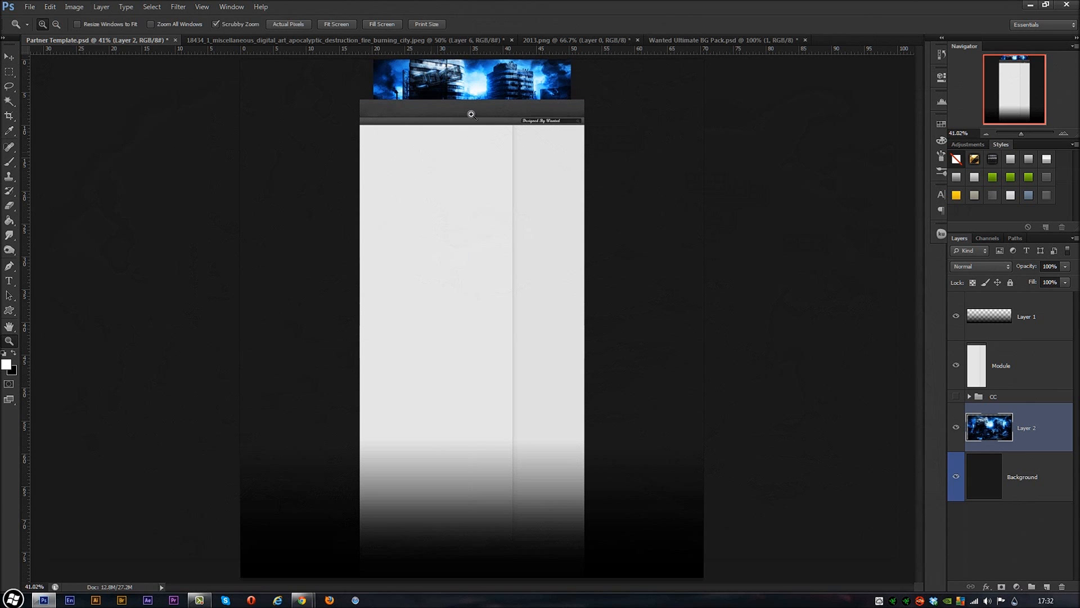
key("ctrl+plus")
key("ctrl+plus")
scroll(476, 164, "up", 5)
scroll(465, 248, "down", 5)
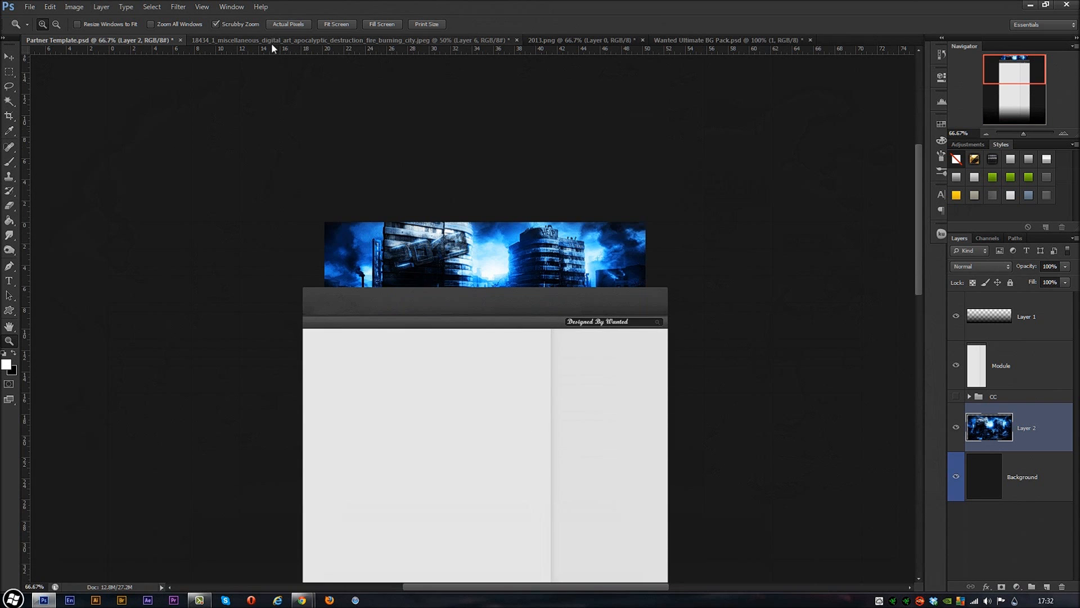
Return to the burning city document and delete the merged copy above the CC group.
key("ctrl+Tab")
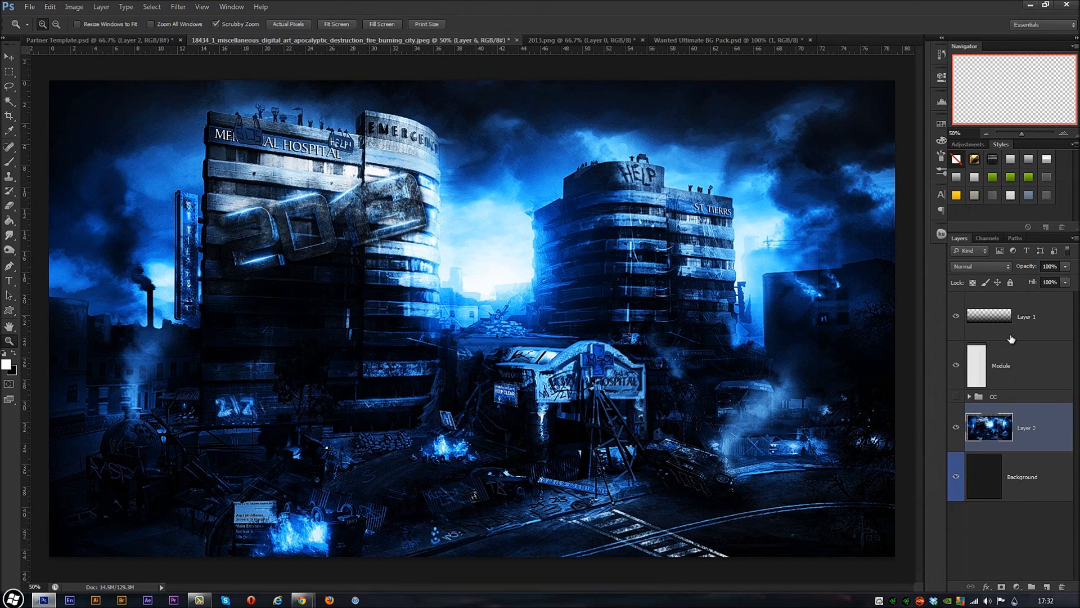
key("Delete")
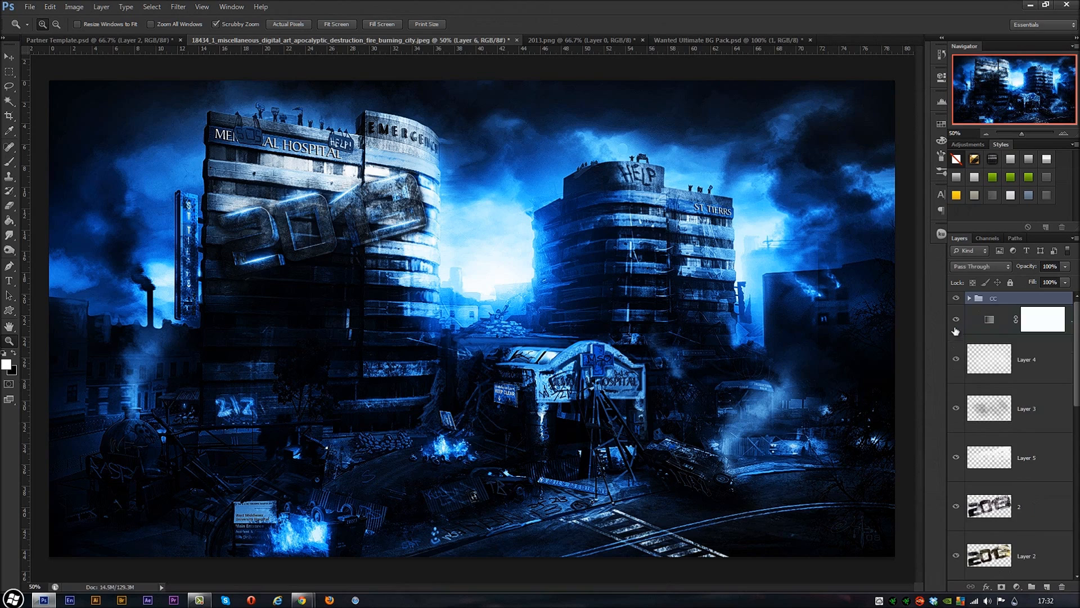
scroll(973, 385, "down", 2)
scroll(952, 339, "up", 1)
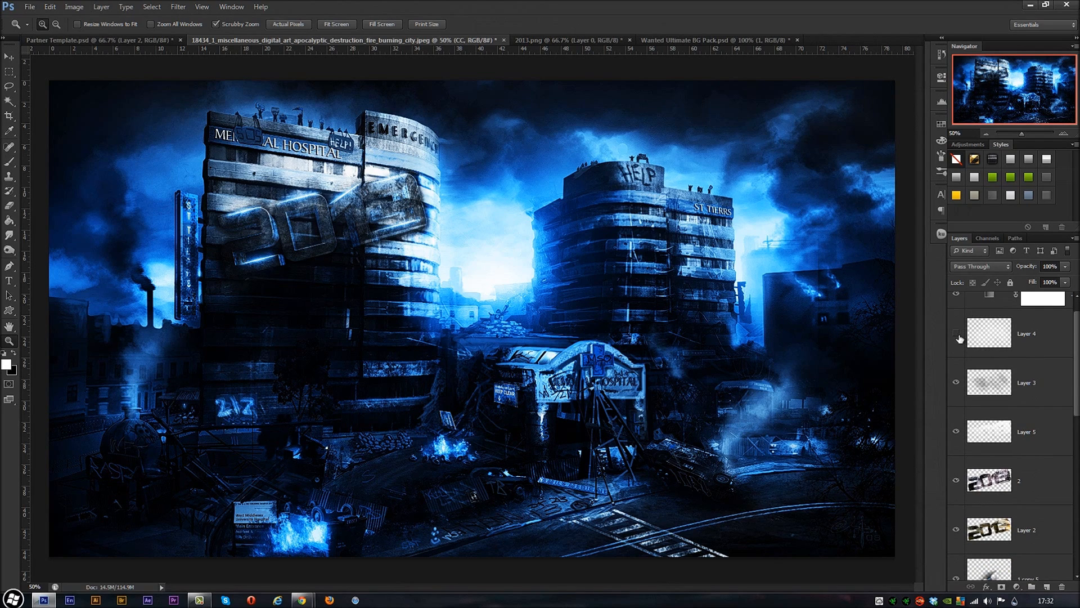
scroll(1015, 353, "up", 1)
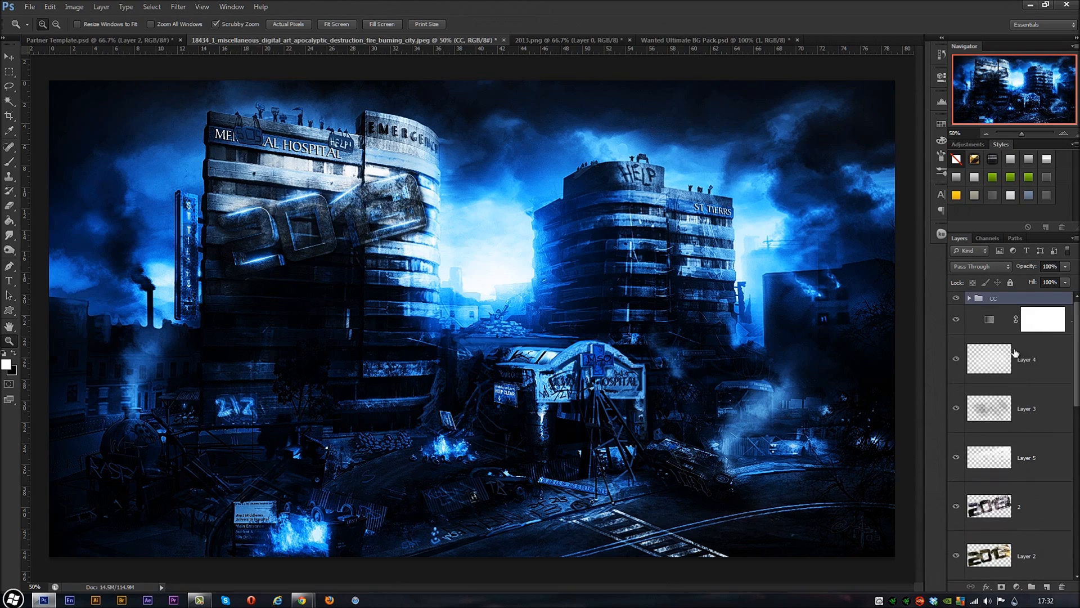
Hide the grunge, texture, light flare and 2013 text layers, keeping the city image and colour adjustments visible.
left_click_drag(961, 366, 939, 570)
left_click(961, 507)
scroll(957, 450, "down", 6)
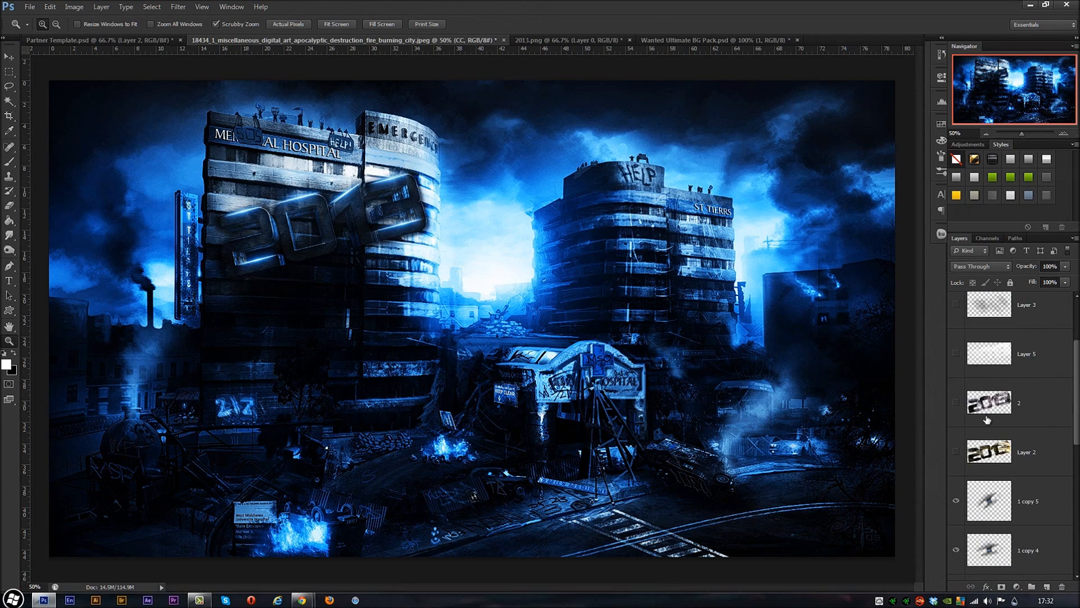
left_click_drag(957, 396, 962, 570)
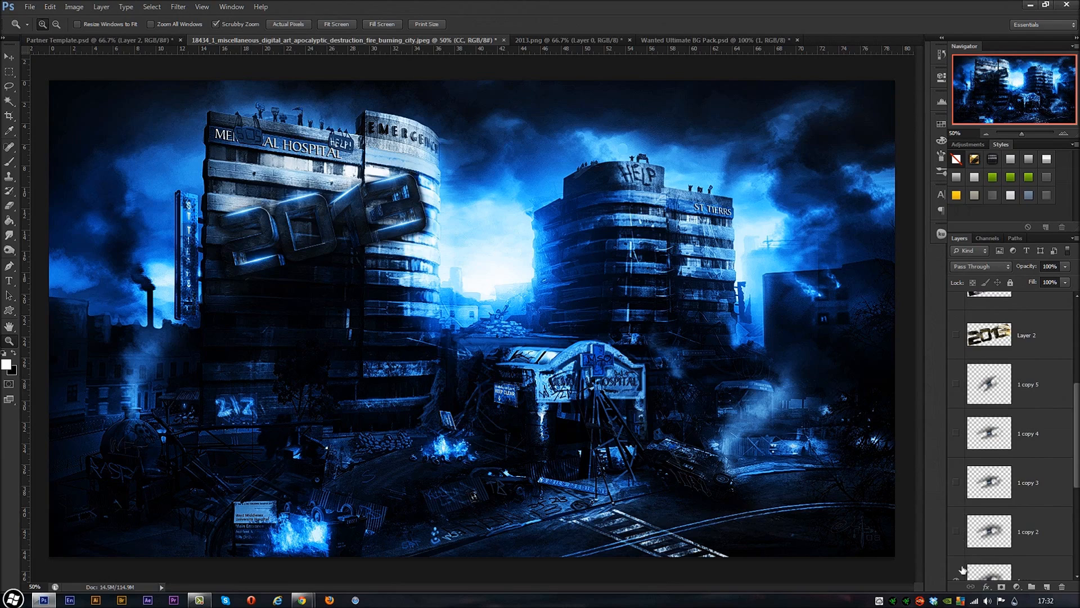
scroll(991, 478, "down", 4)
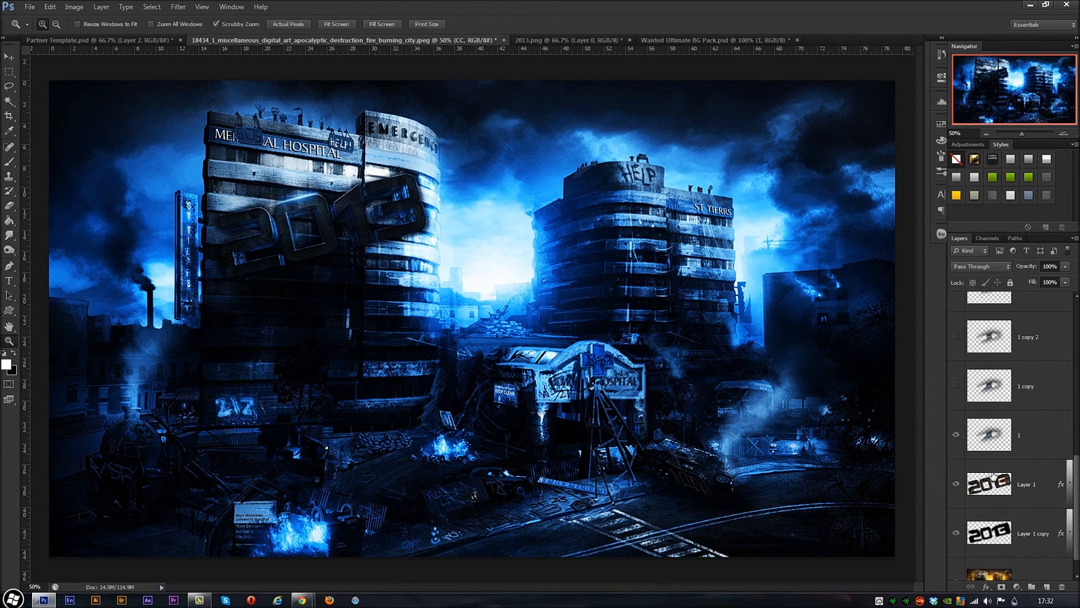
scroll(952, 491, "down", 1)
left_click(956, 506)
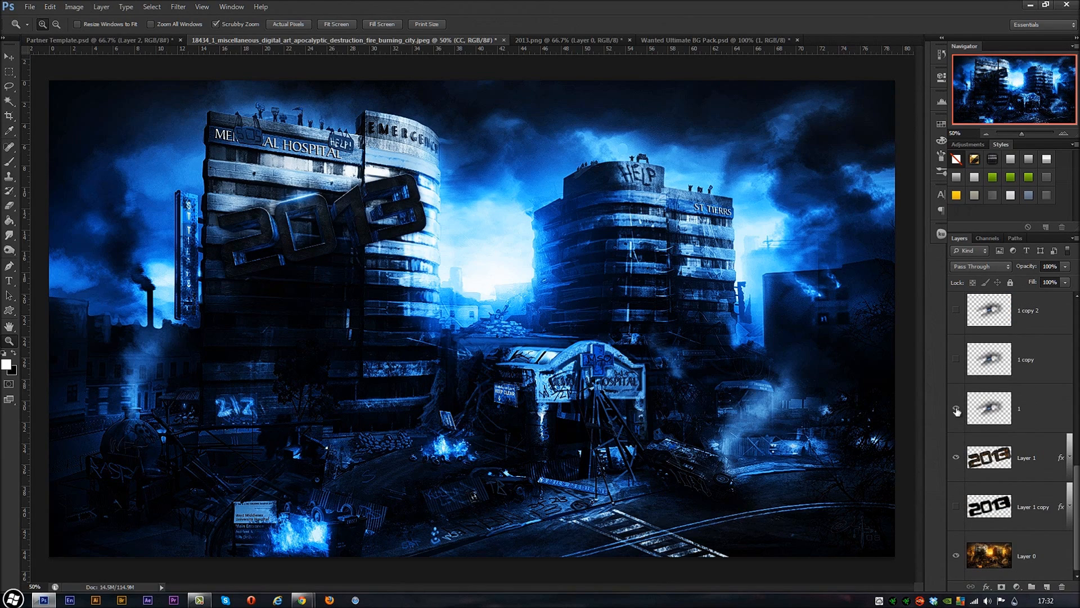
Try to bring the uncoloured city image from Layer 0 into Partner Template.psd, then delete it from the template.
left_click(1033, 567)
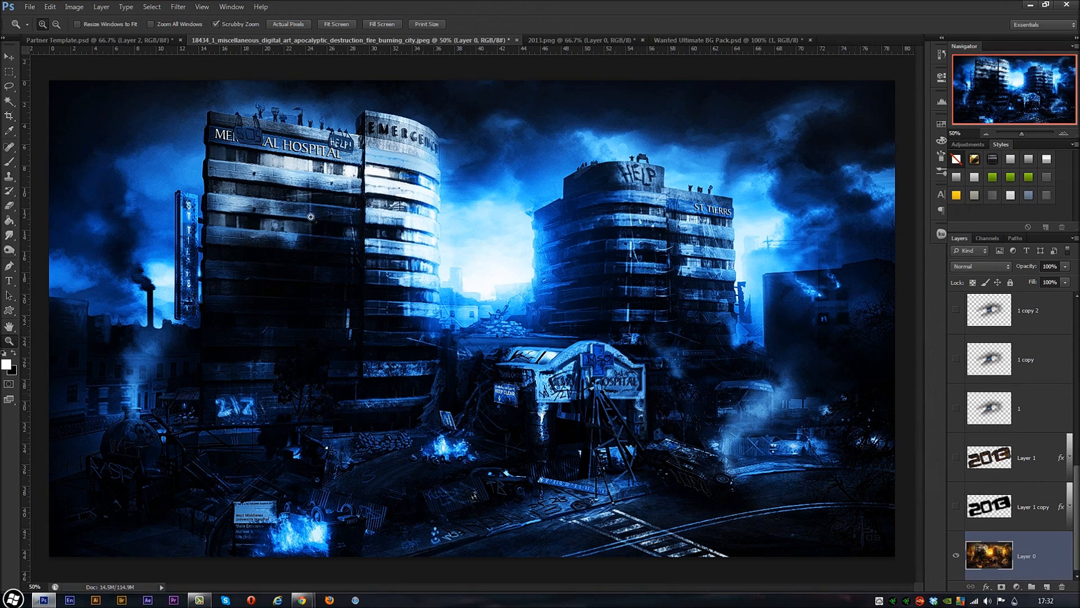
left_click(9, 56)
left_click_drag(439, 269, 542, 338)
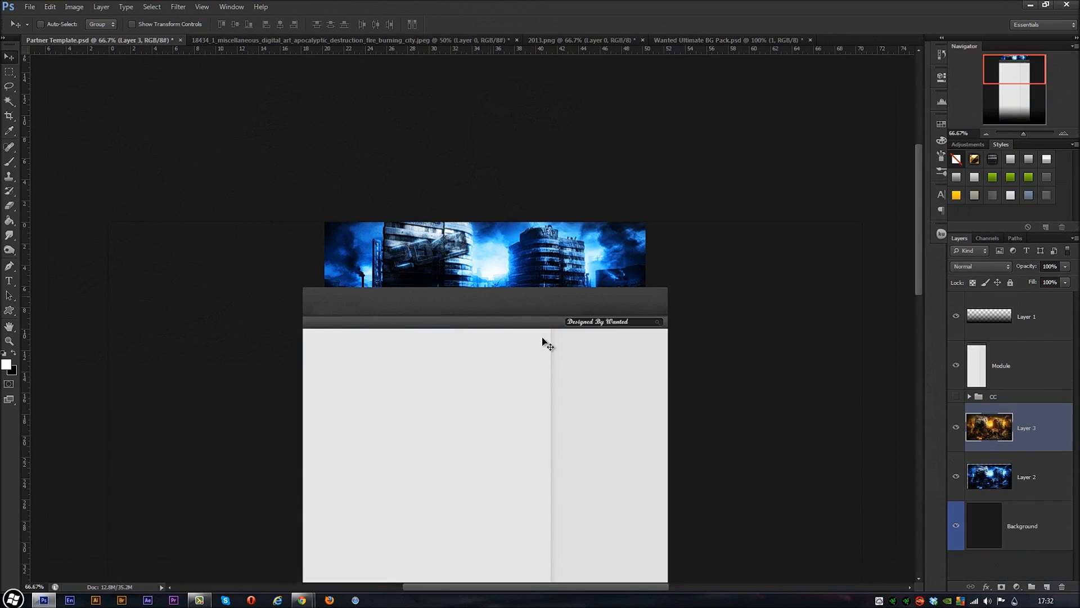
left_click_drag(1036, 442, 1058, 498)
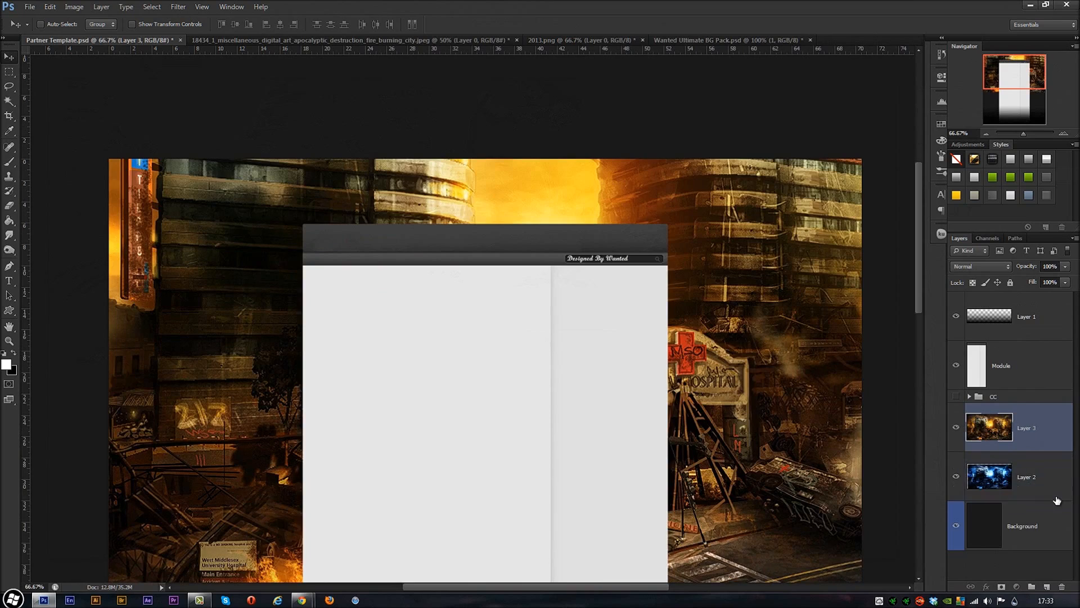
key("Delete")
Return to the city document and merge its visible layers into one blue city image.
left_click(345, 40)
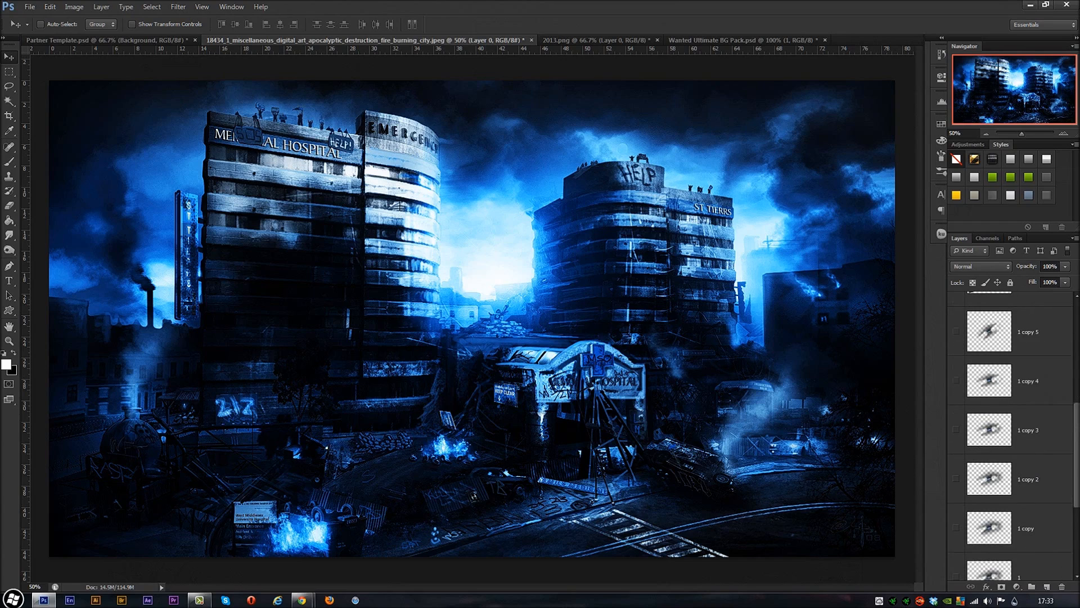
left_click_drag(1076, 422, 1077, 304)
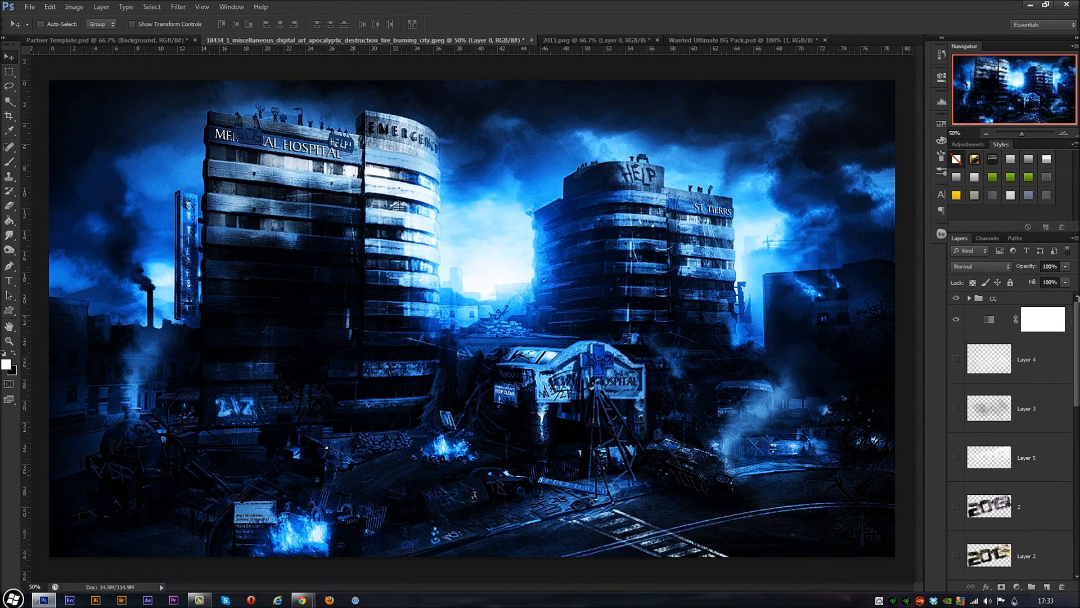
left_click(1034, 309)
right_click(1028, 306)
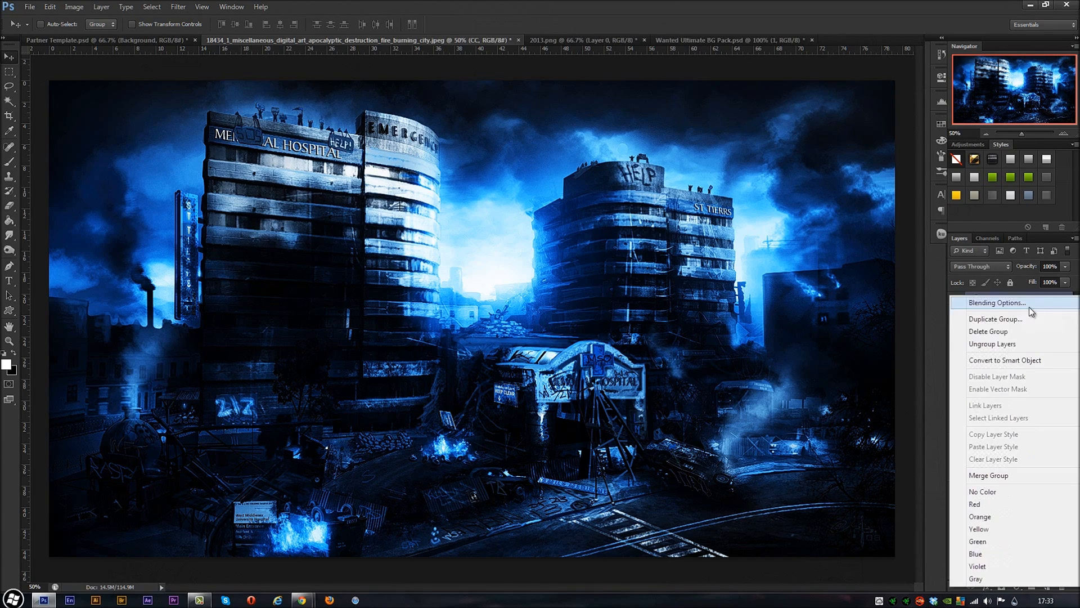
left_click(996, 293)
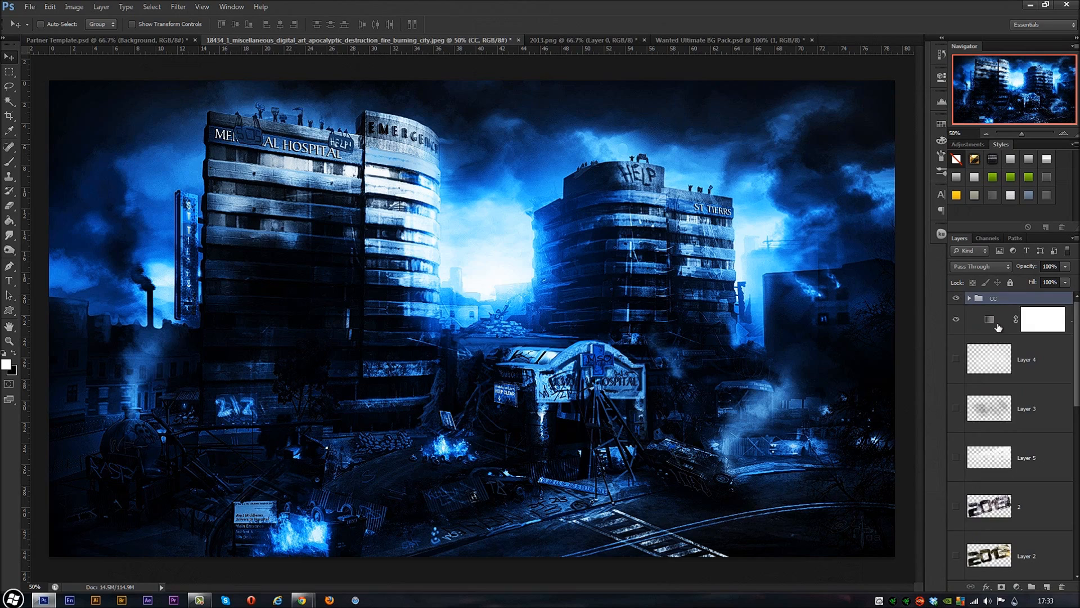
right_click(1005, 327)
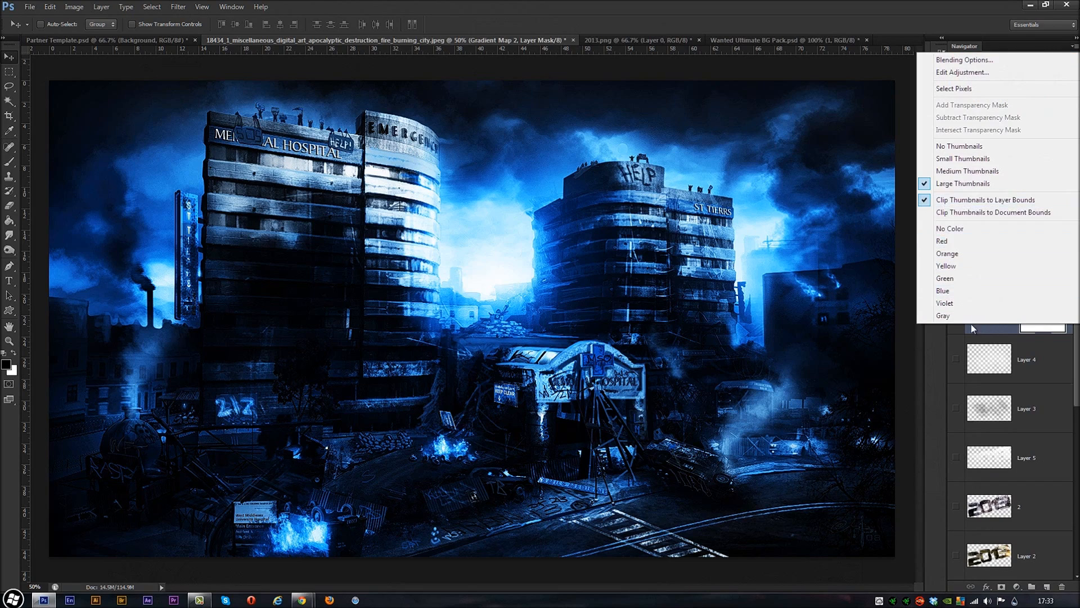
left_click(982, 335)
right_click(1069, 330)
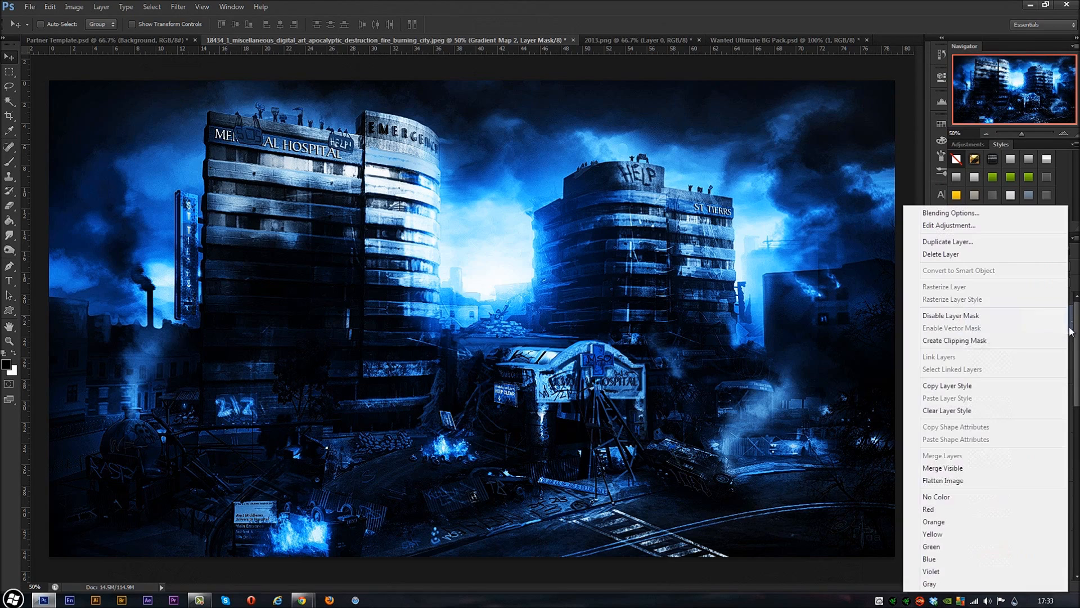
left_click(964, 471)
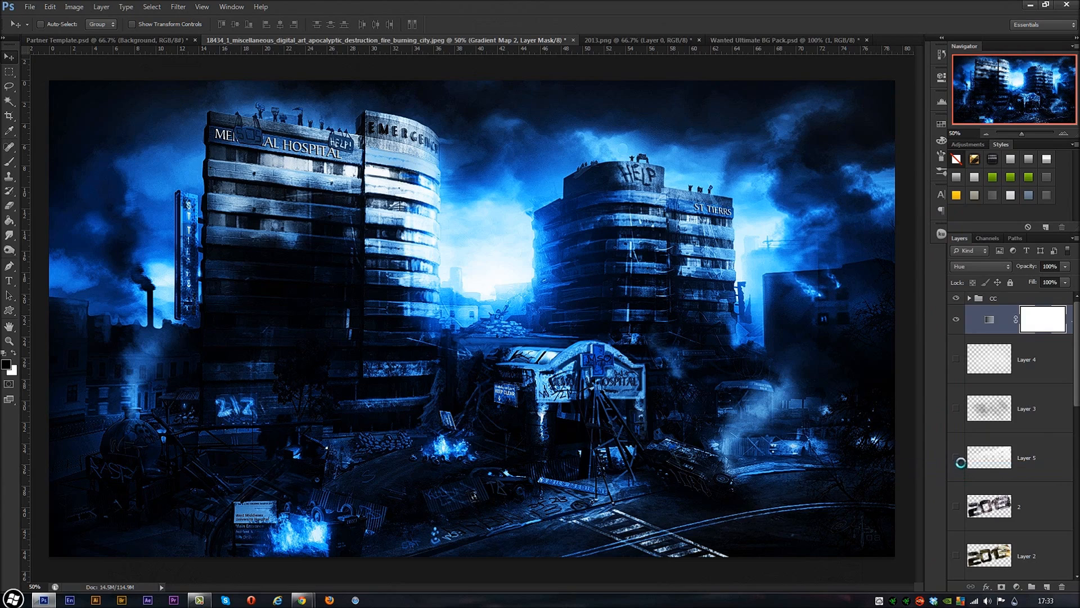
Add the merged blue city image to Partner Template.psd beneath the banner, position it as a backdrop and lower its opacity to 17%.
left_click_drag(432, 230, 1007, 457)
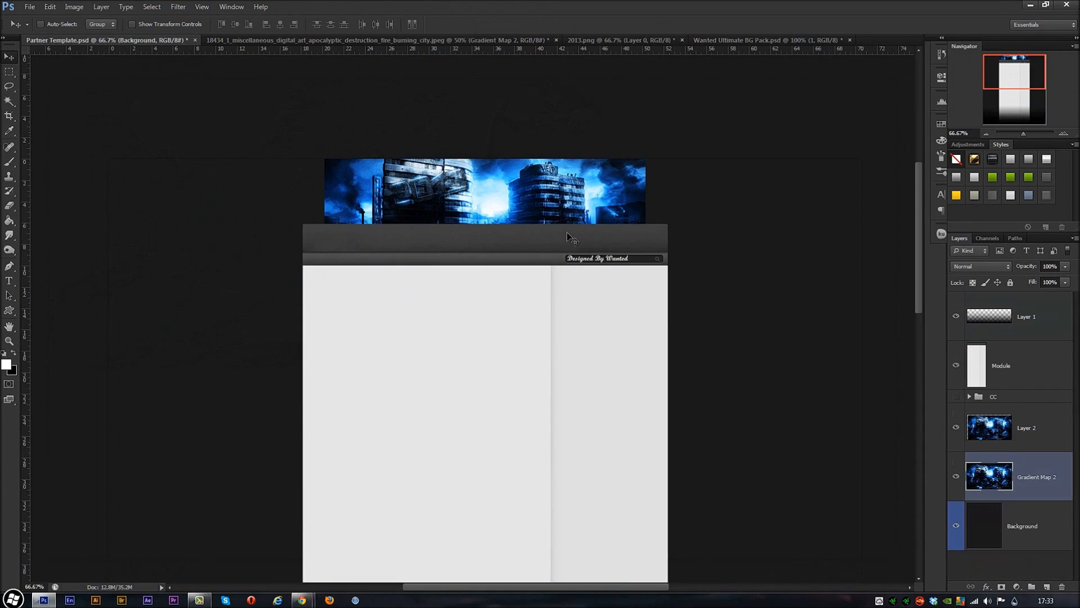
scroll(624, 369, "down", 5)
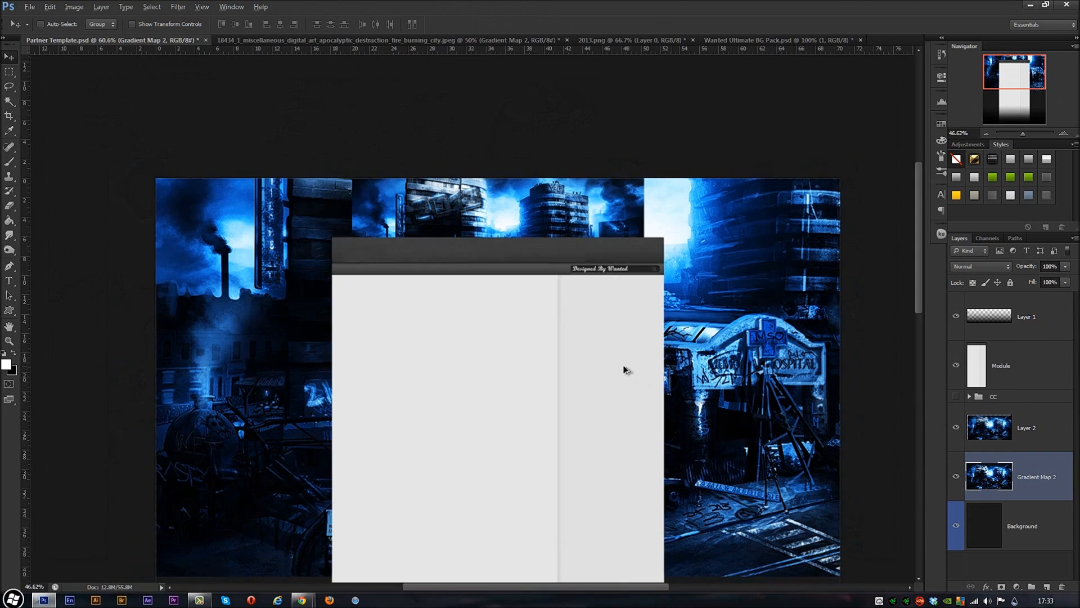
left_click_drag(544, 212, 494, 275)
left_click_drag(1021, 264, 991, 268)
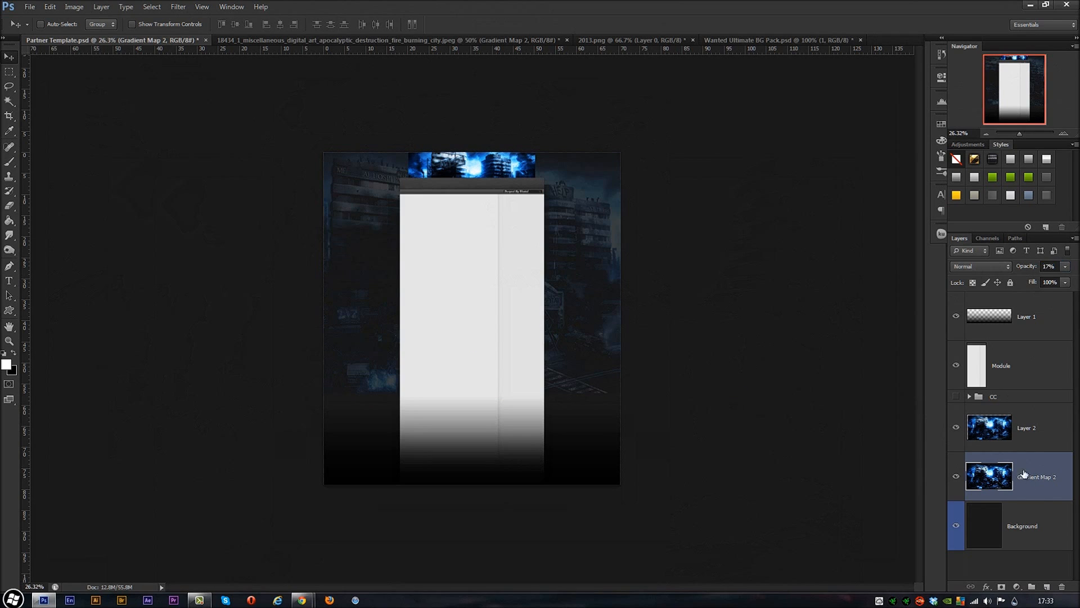
Fill the Background layer of the template with solid black.
left_click(1053, 514)
left_click(5, 354)
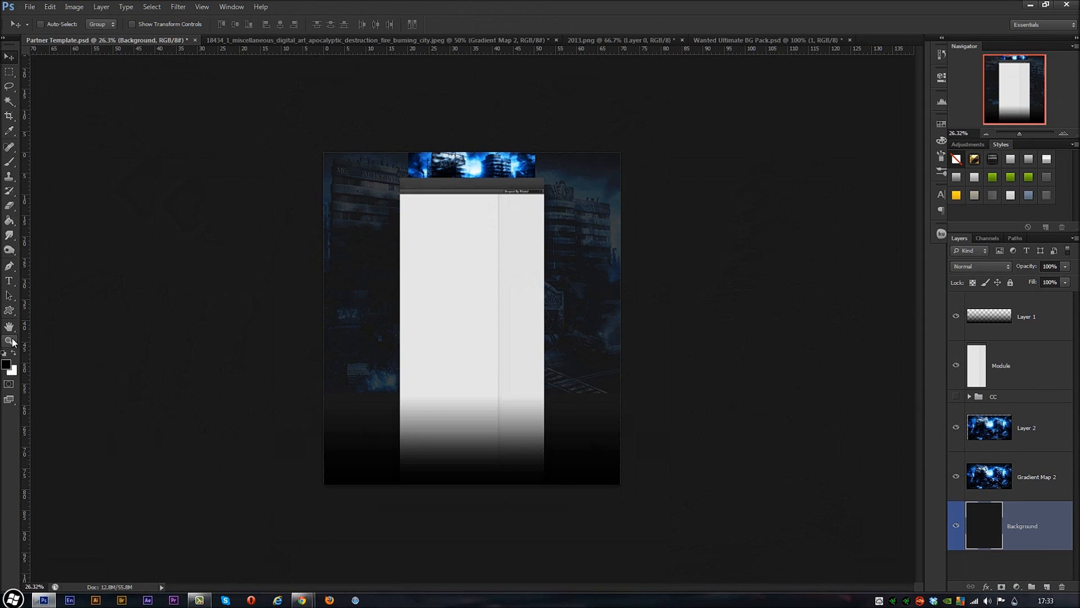
key("alt+BackSpace")
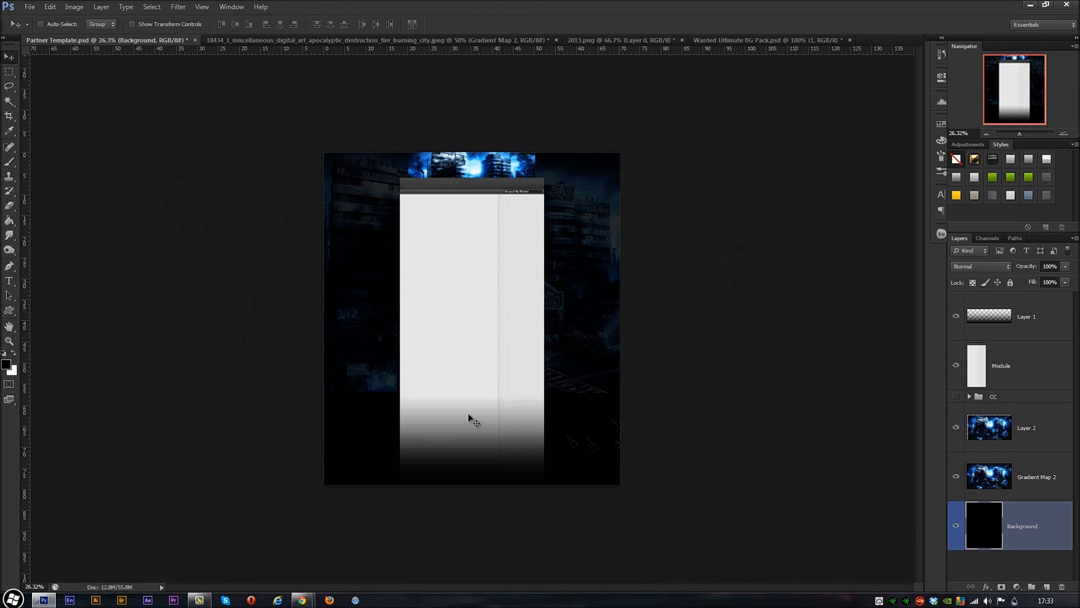
Fade out the lower edge of the Gradient Map 2 backdrop with a 411 px soft eraser and set its opacity to 25%.
left_click(9, 205)
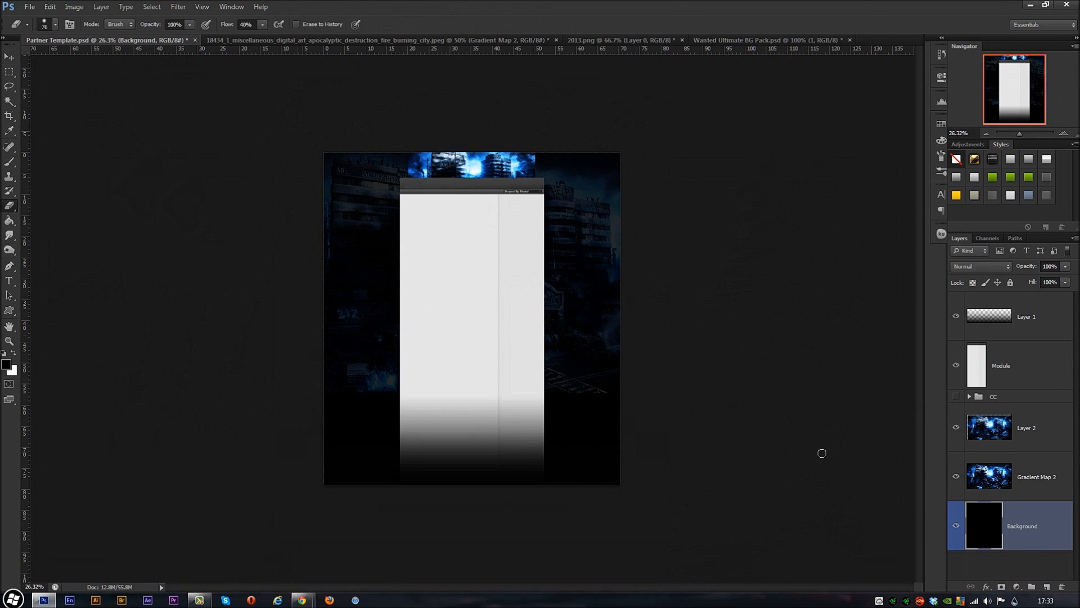
left_click(1027, 474)
right_click(519, 362)
left_click(628, 390)
key("Return")
mouse_move(306, 399)
left_mouse_down()
mouse_move(399, 424)
mouse_move(597, 420)
mouse_move(653, 379)
mouse_move(527, 390)
mouse_move(298, 376)
mouse_move(548, 379)
left_mouse_up()
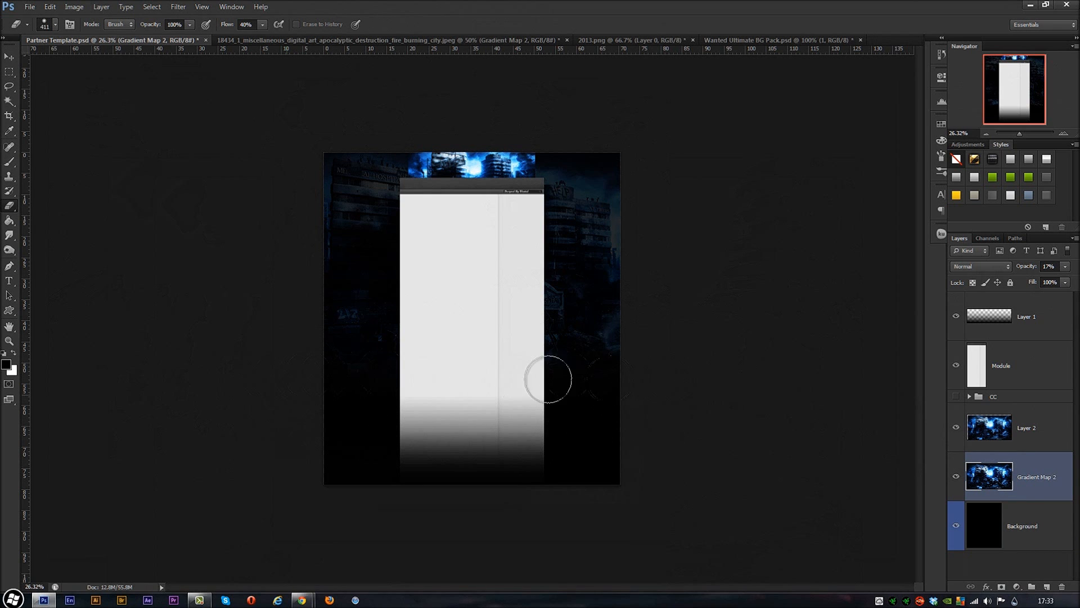
left_click_drag(1025, 267, 1028, 266)
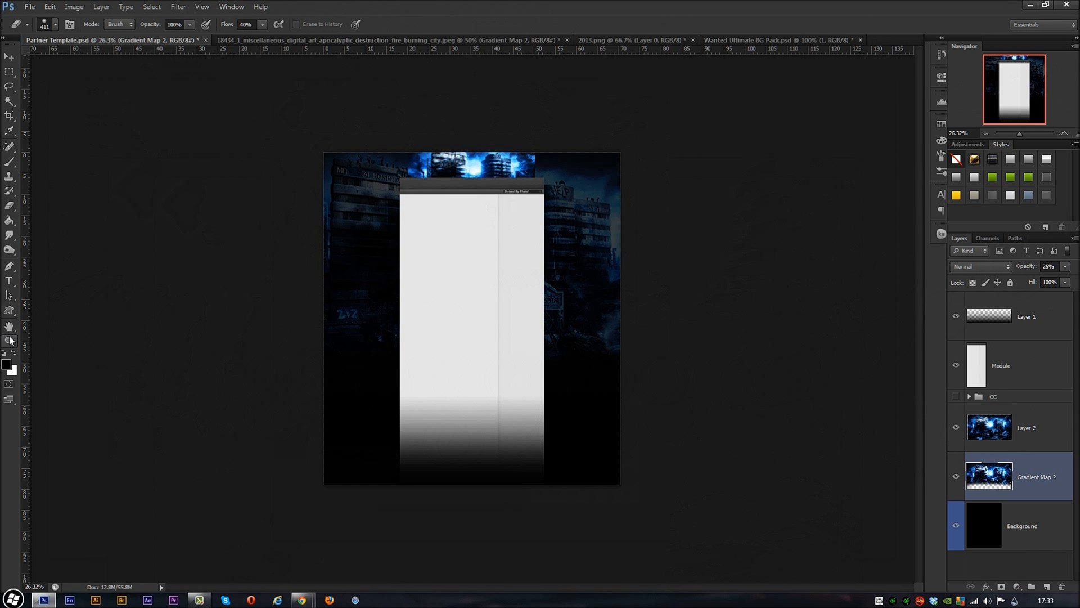
Erase the hard side edges of the Layer 2 banner so it blends into the backdrop, and shift the banner slightly down.
left_click(9, 340)
left_click(470, 219)
left_click(450, 208)
scroll(442, 198, "up", 3)
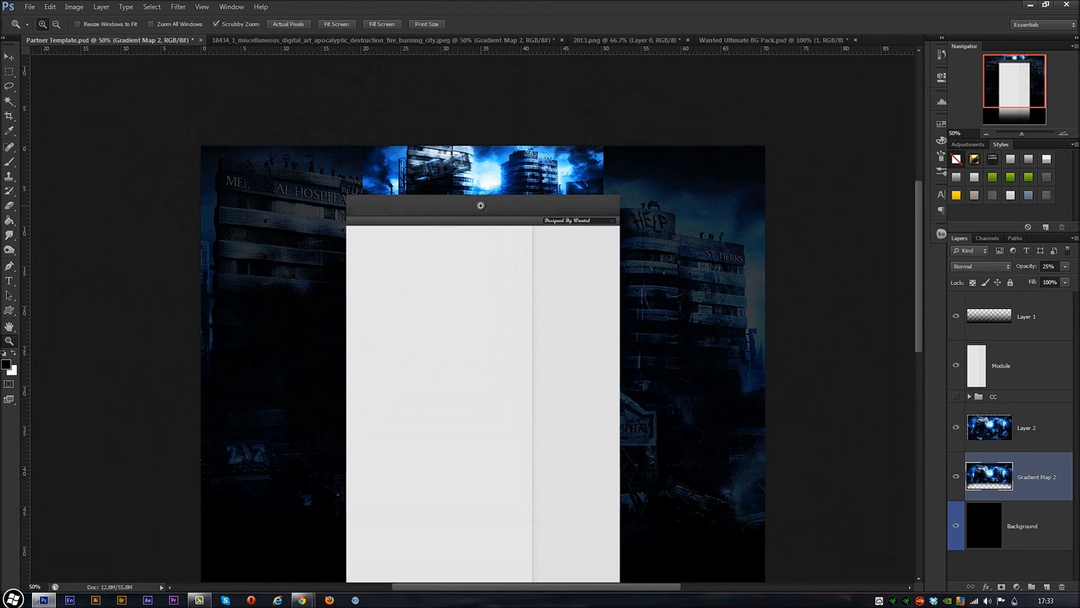
left_click(481, 206)
left_click(480, 206)
left_click(1035, 433)
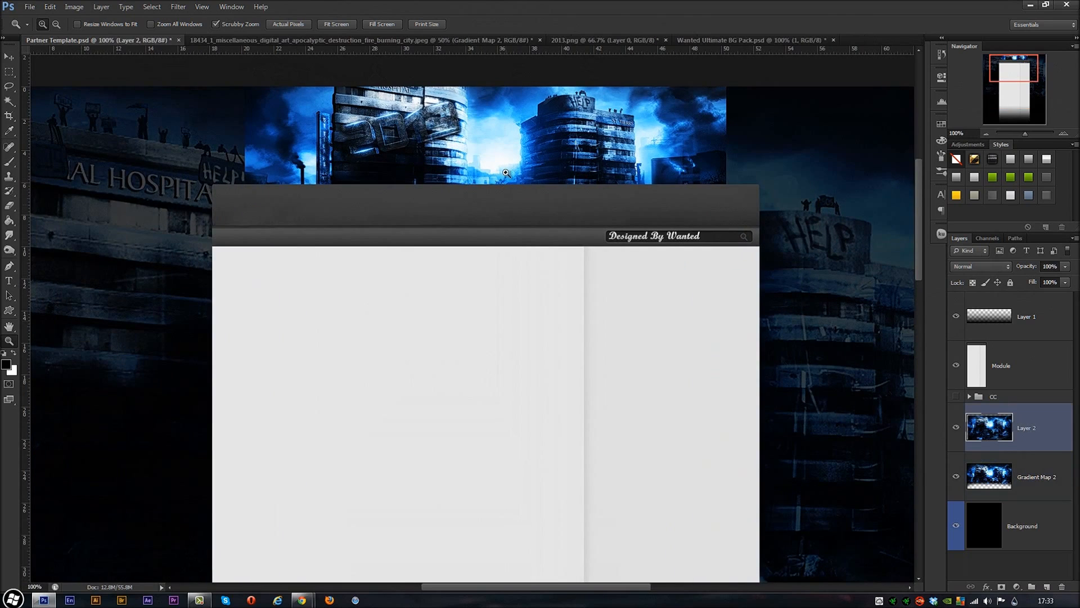
left_click(958, 437)
left_click(9, 207)
mouse_move(161, 157)
left_mouse_down()
mouse_move(168, 170)
mouse_move(156, 182)
mouse_move(158, 172)
left_mouse_up()
mouse_move(795, 145)
left_mouse_down()
mouse_move(811, 132)
mouse_move(793, 137)
mouse_move(808, 66)
mouse_move(769, 73)
left_mouse_up()
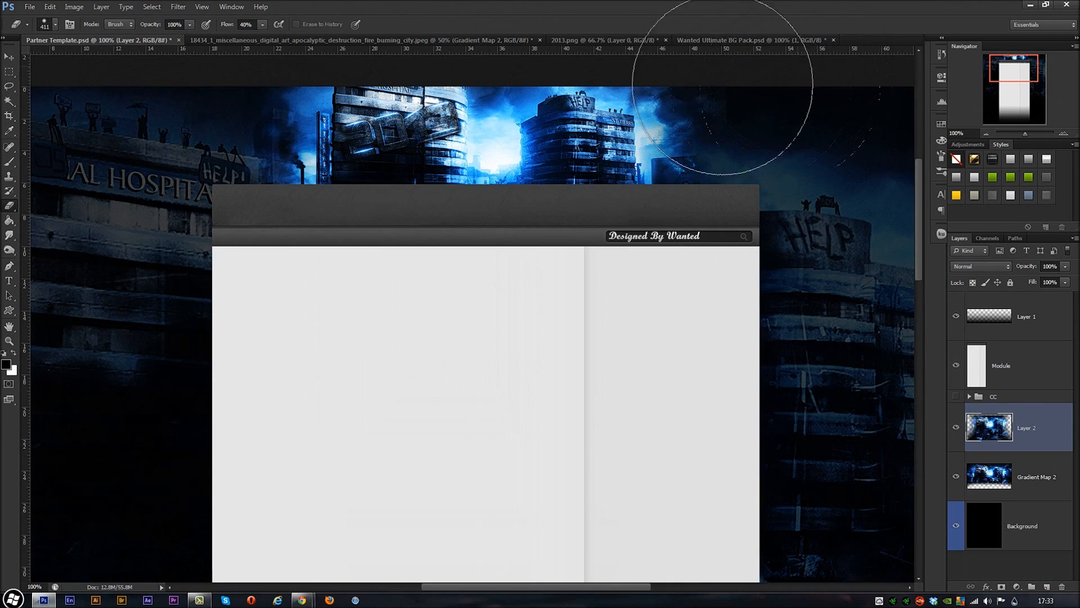
left_click(8, 57)
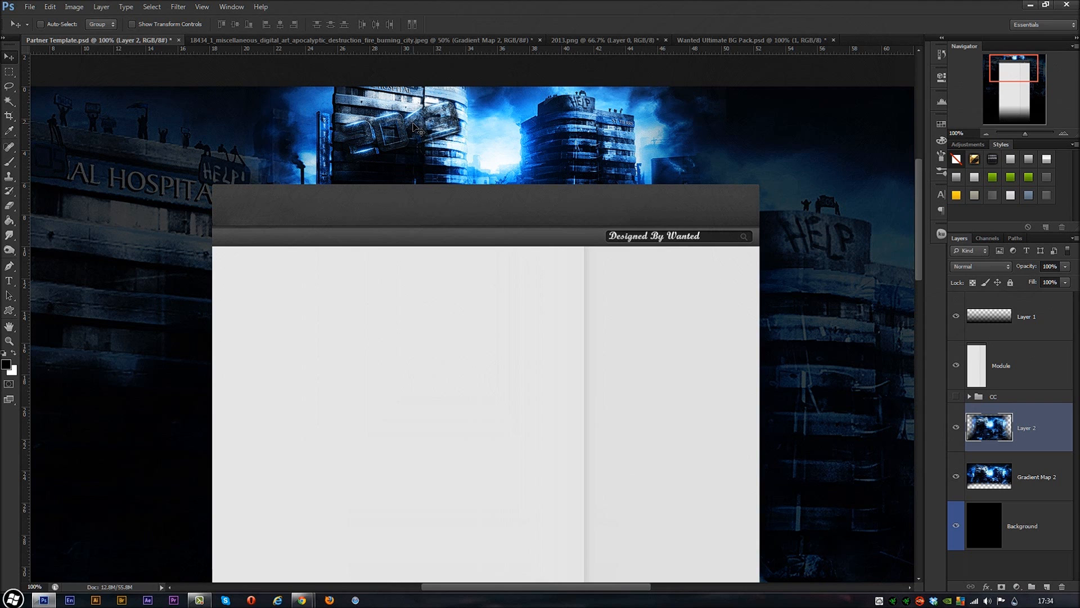
left_click_drag(433, 116, 432, 120)
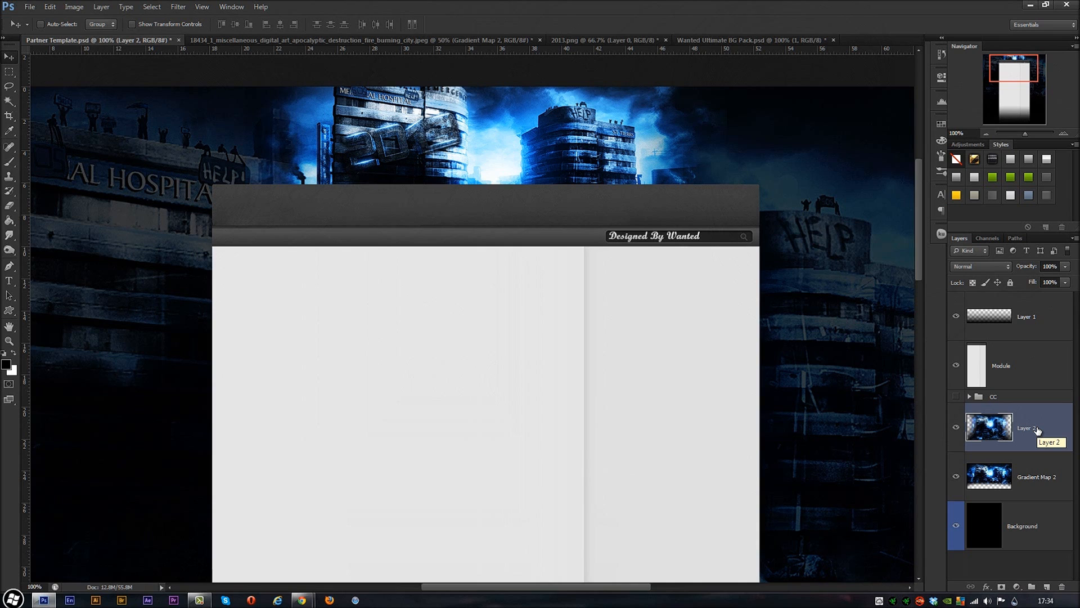
Stamp all visible layers into a new merged layer above Layer 1 and duplicate it.
left_click(1051, 308)
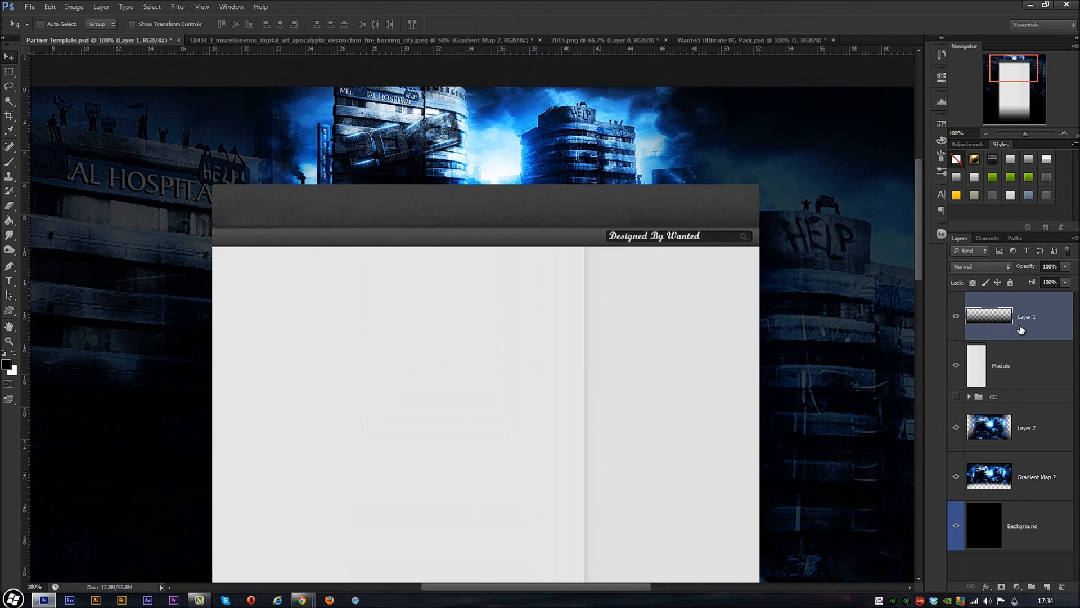
key("ctrl+alt+shift+e")
left_click_drag(1049, 336, 1047, 586)
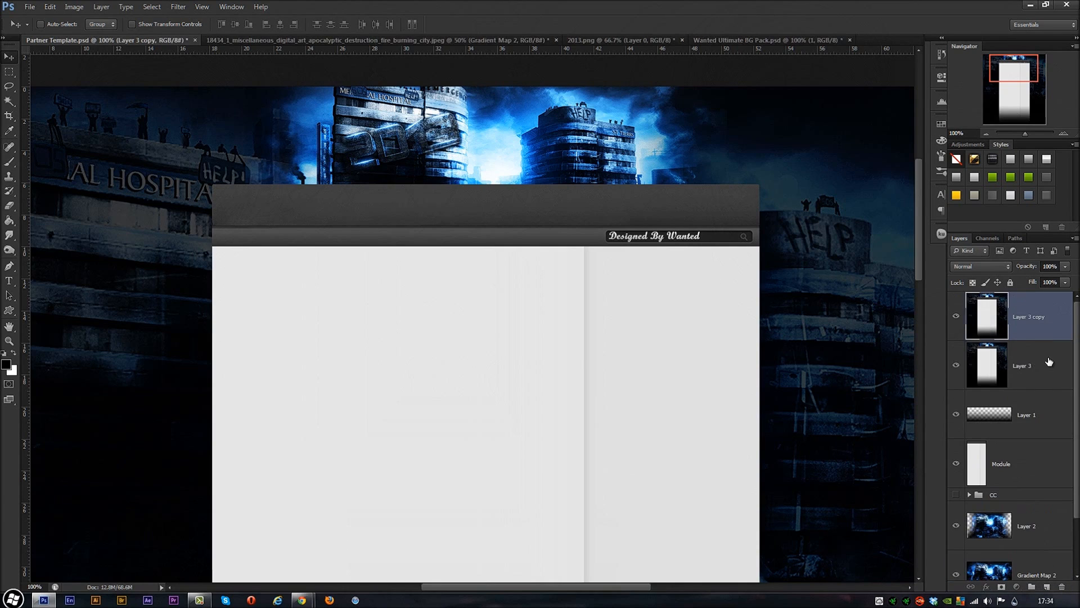
Restrict Layer 3 to the red channel by turning off its G and B channels in the blending options.
left_click(1049, 362)
key("space")
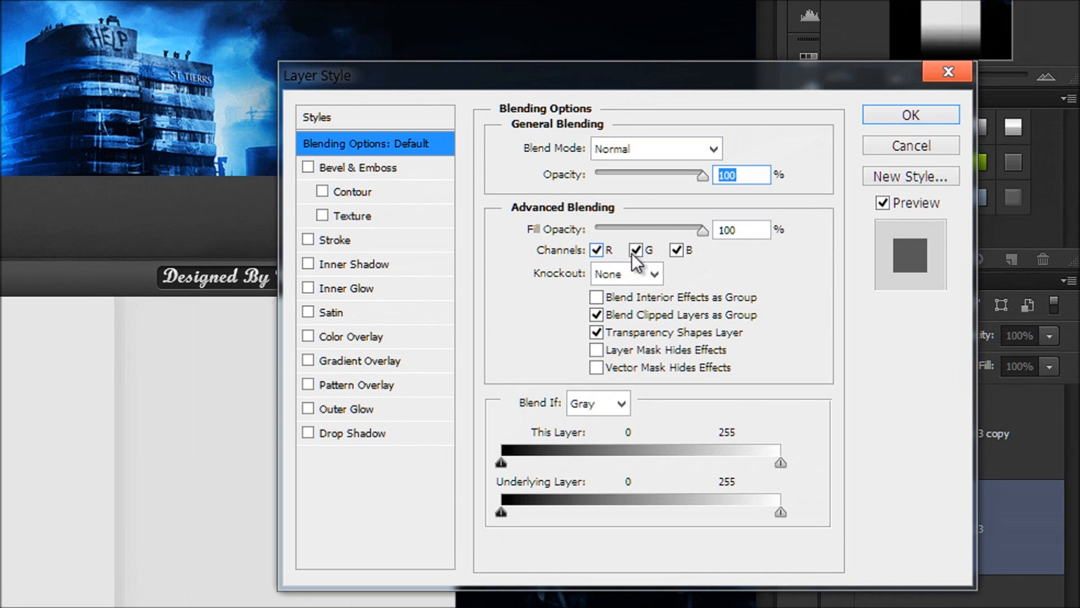
left_click(642, 252)
left_click(677, 251)
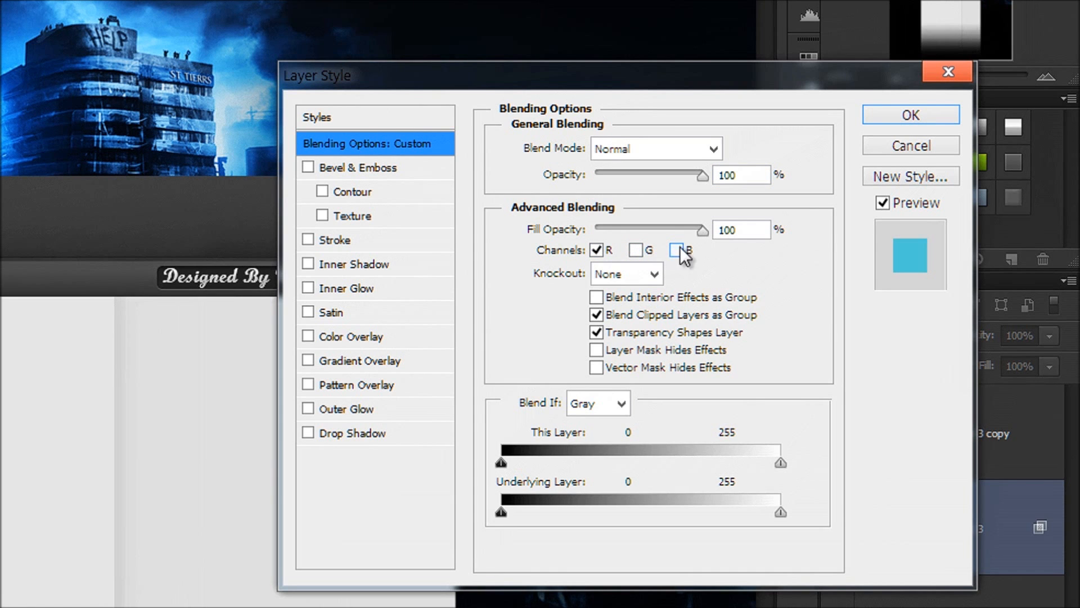
left_click(893, 119)
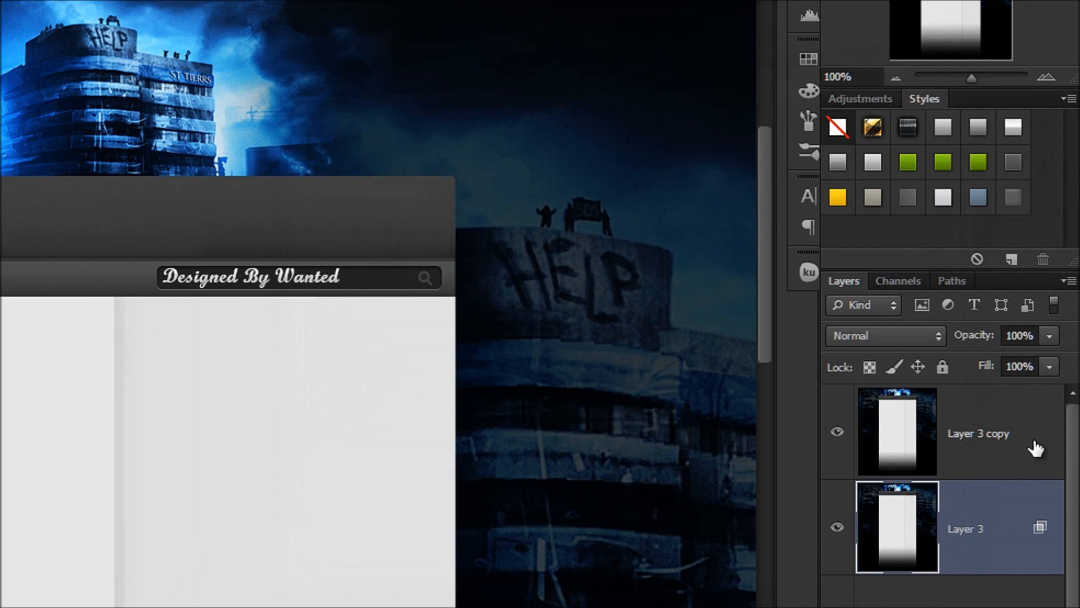
Restrict Layer 3 copy to the green channel by turning off its R and B channels in the blending options.
left_click(1035, 448)
double_click(1034, 448)
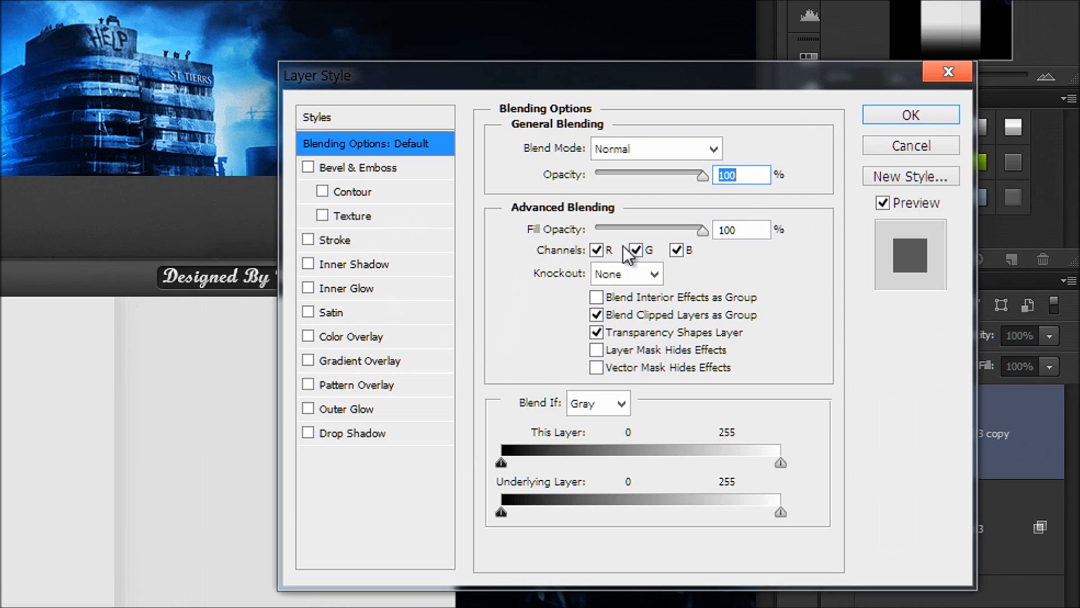
left_click(597, 250)
left_click(679, 250)
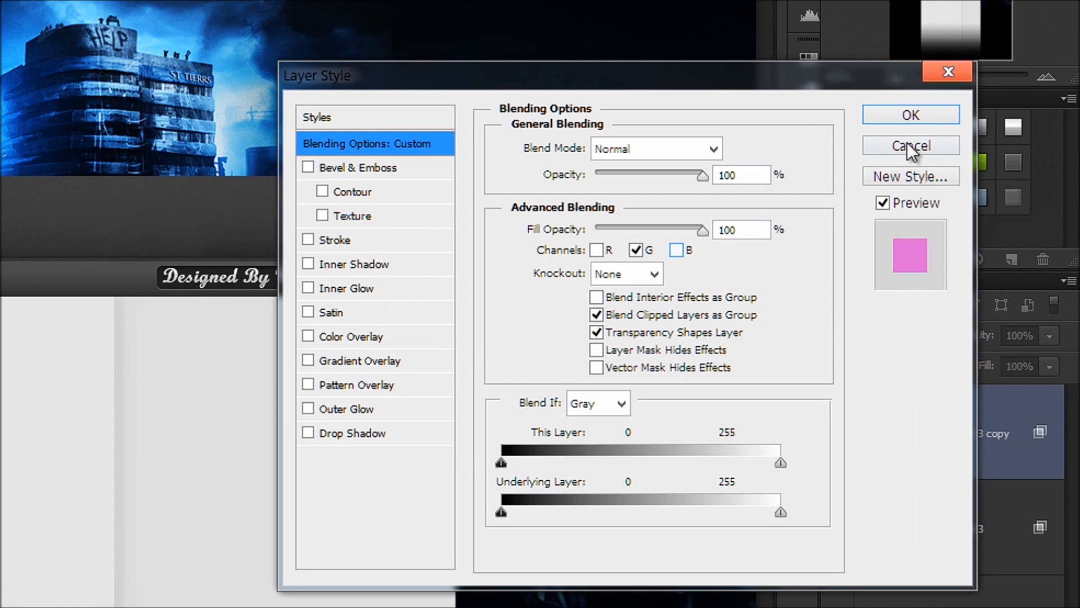
left_click(920, 112)
Nudge Layer 3 down and Layer 3 copy right and down by a few pixels to create a colour-fringe effect.
left_click(990, 532)
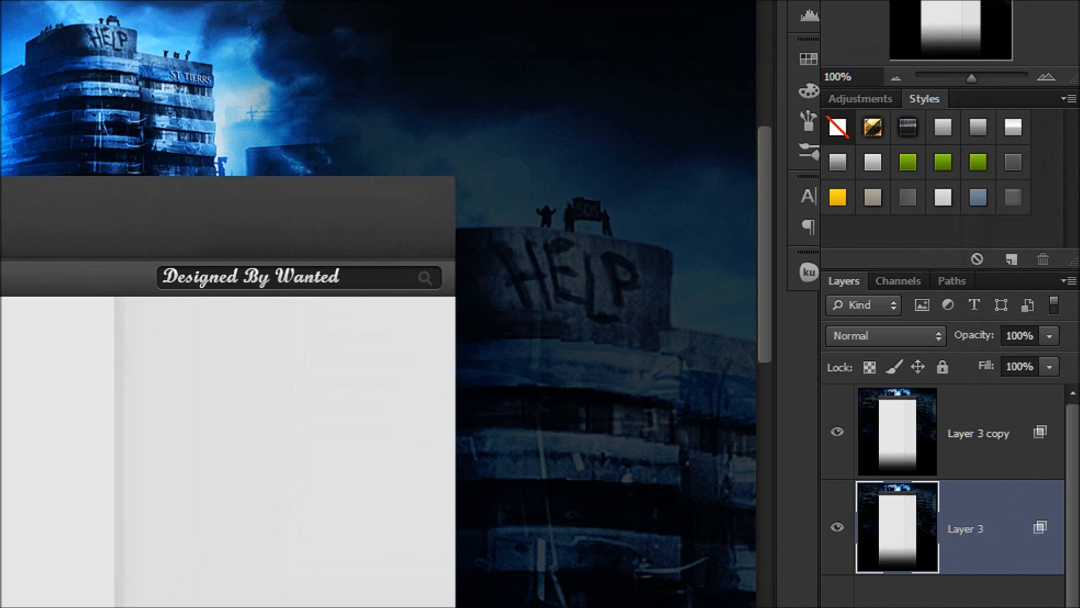
key("Down")
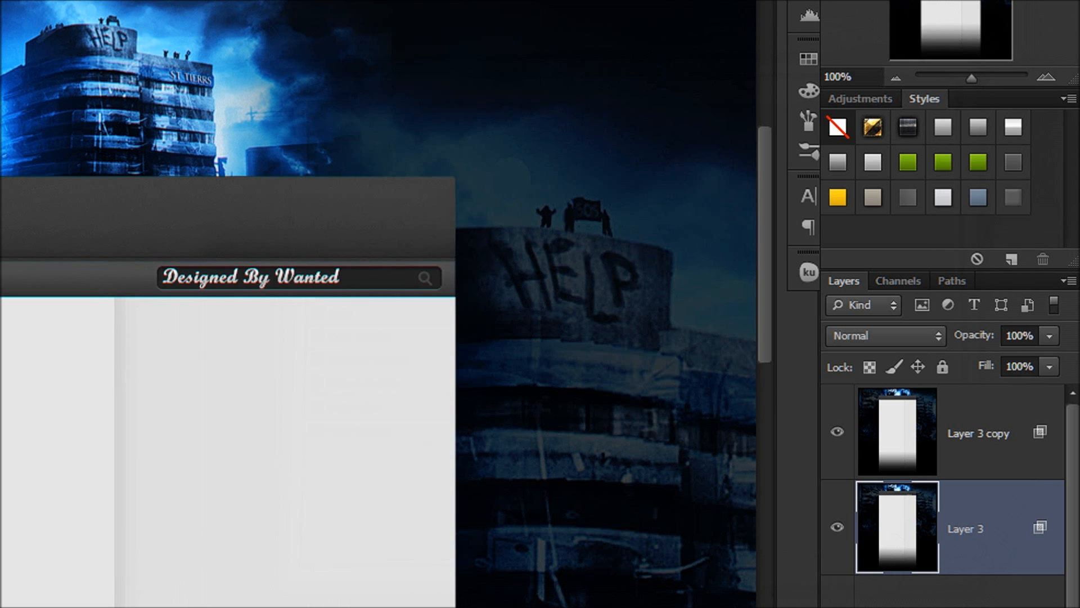
left_click(993, 460)
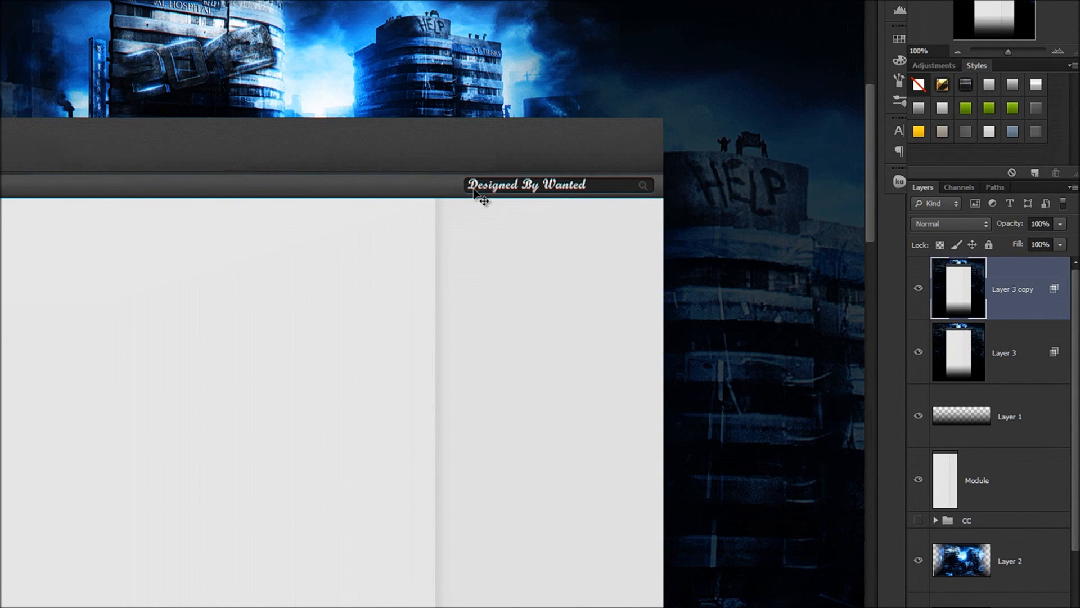
key("Right")
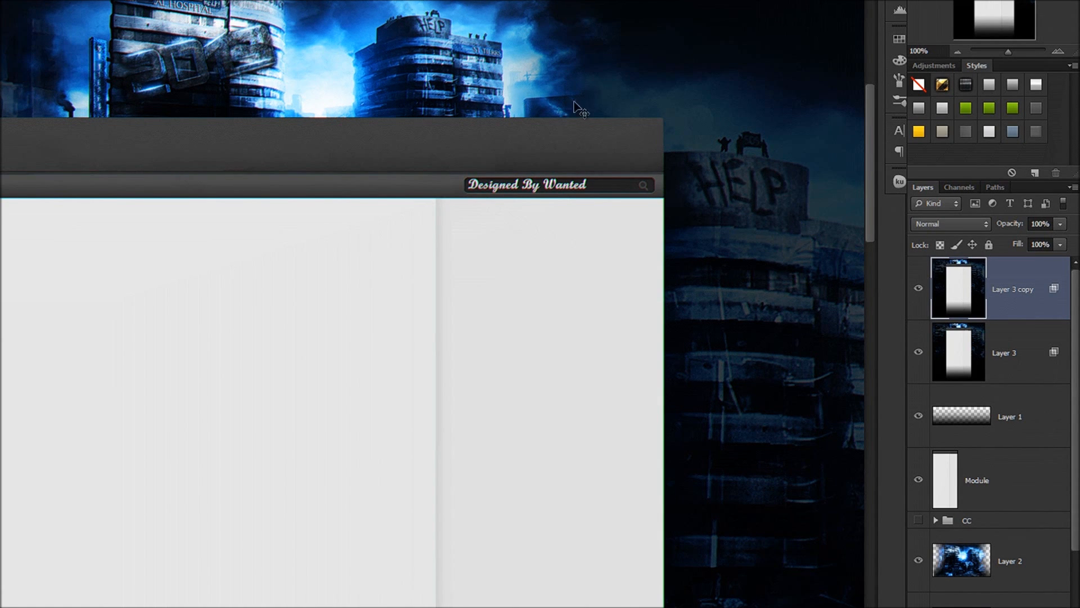
key("Right")
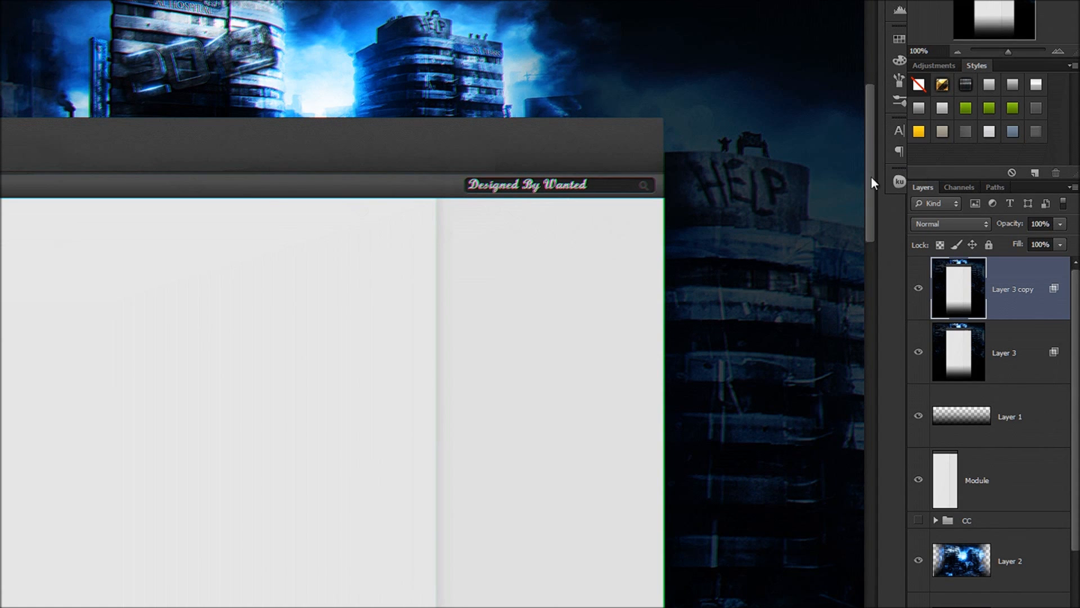
key("Down")
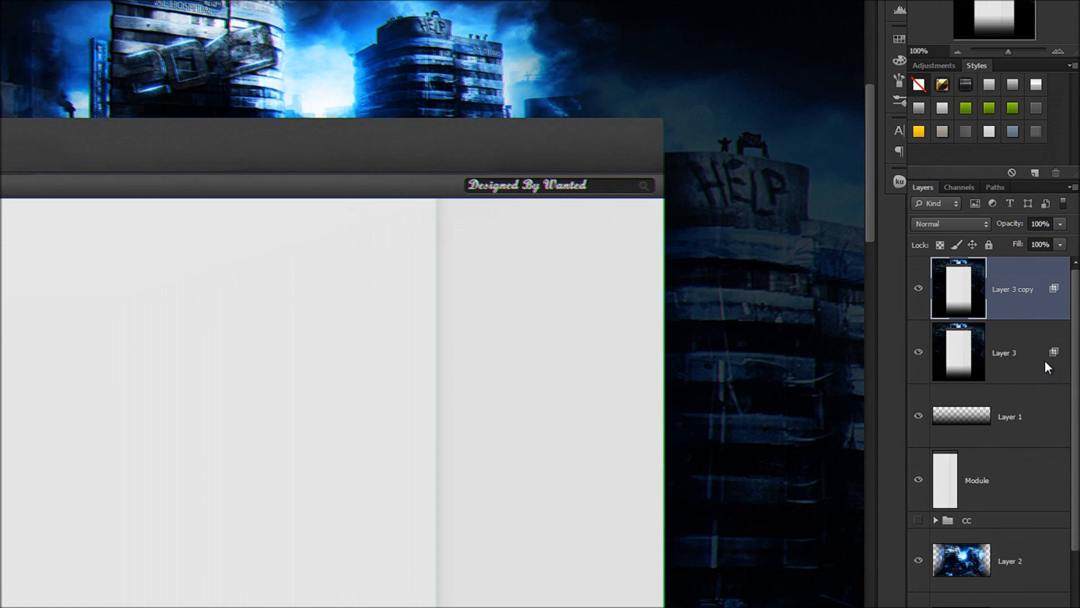
key("Up")
key("Down")
key("Down")
key("Up")
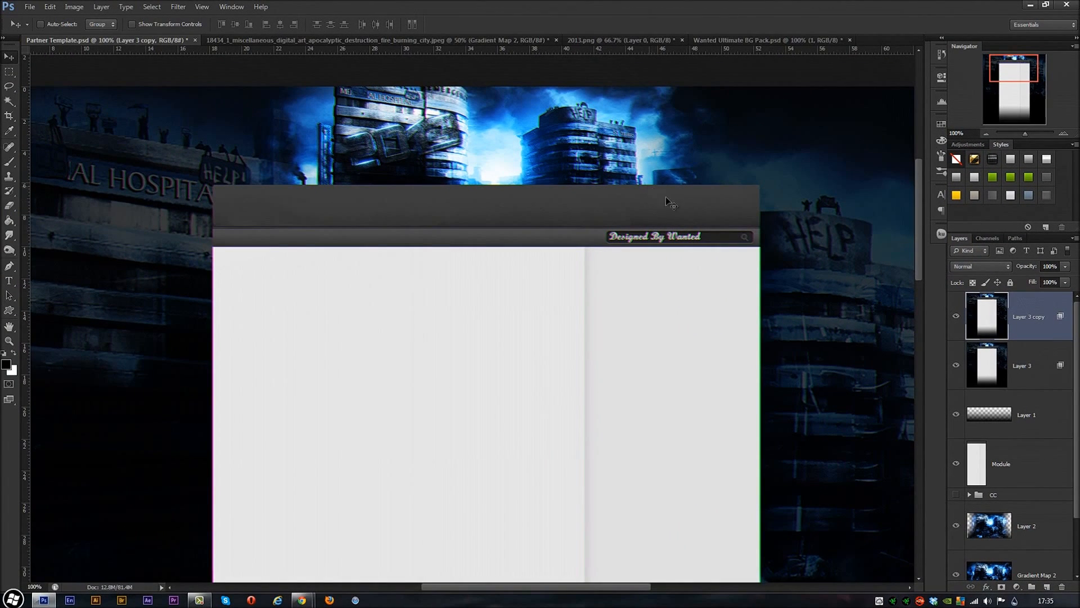
left_click(9, 340)
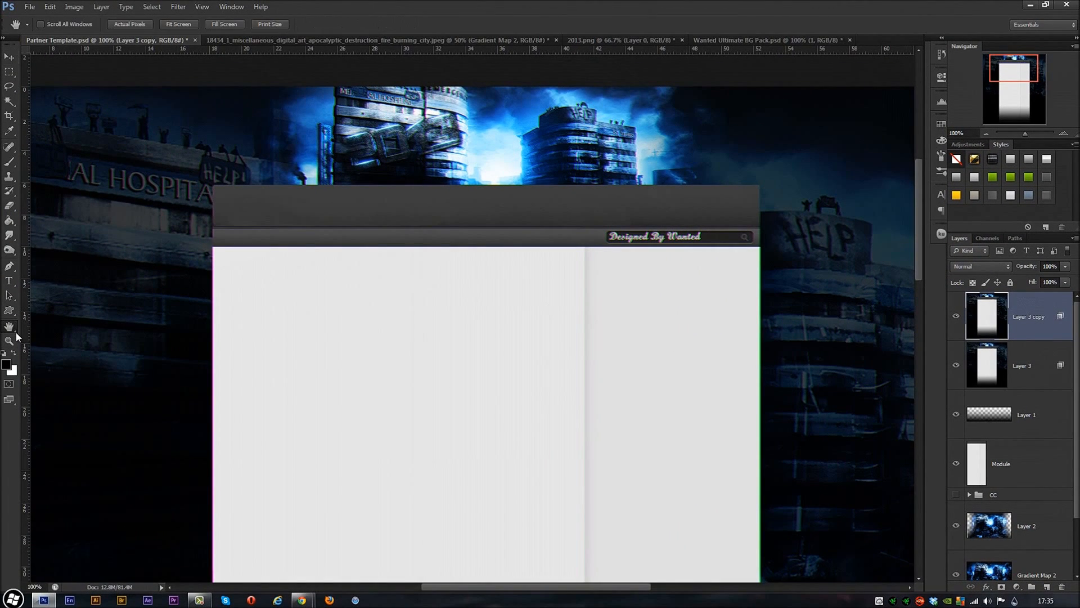
right_click(318, 248)
left_click(331, 257)
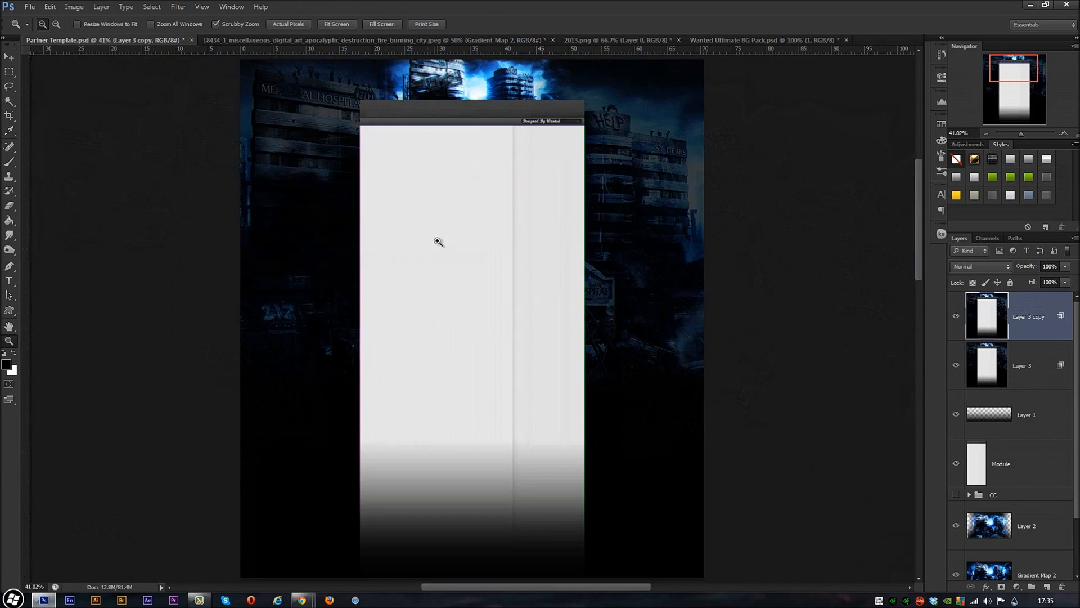
left_click(443, 221)
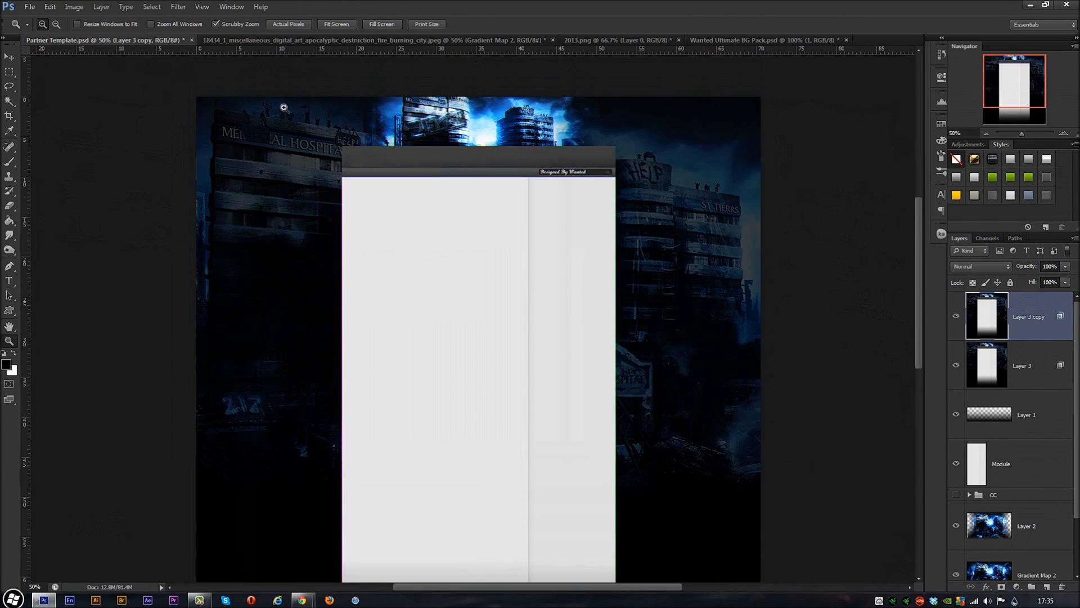
Return to the city document, undo the layer merge and show the hidden 2013 text, grunge and texture layers again.
left_click(288, 41)
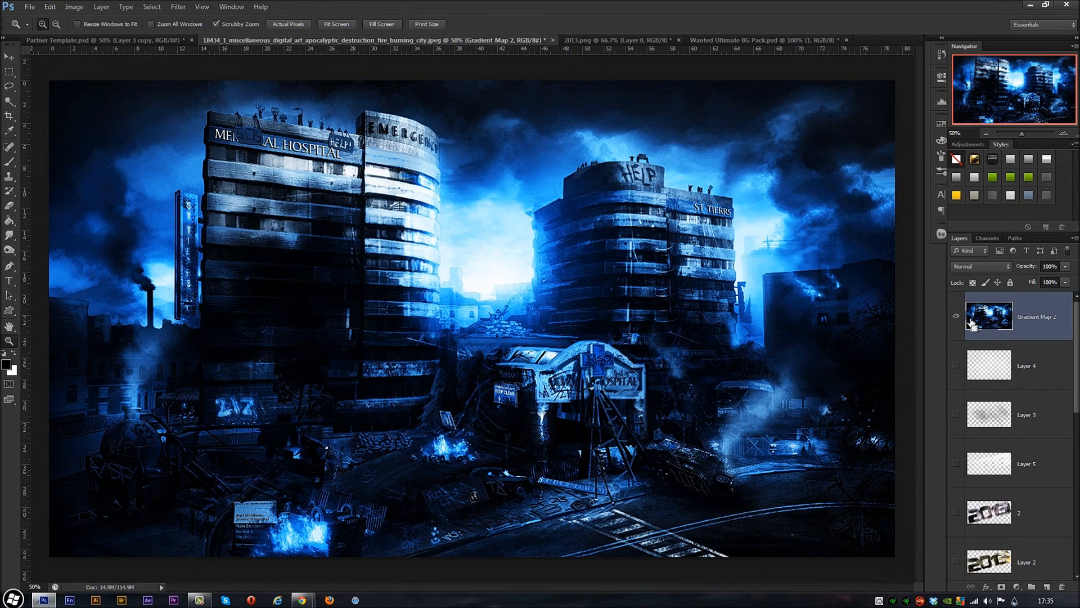
key("ctrl+z")
scroll(979, 472, "down", 5)
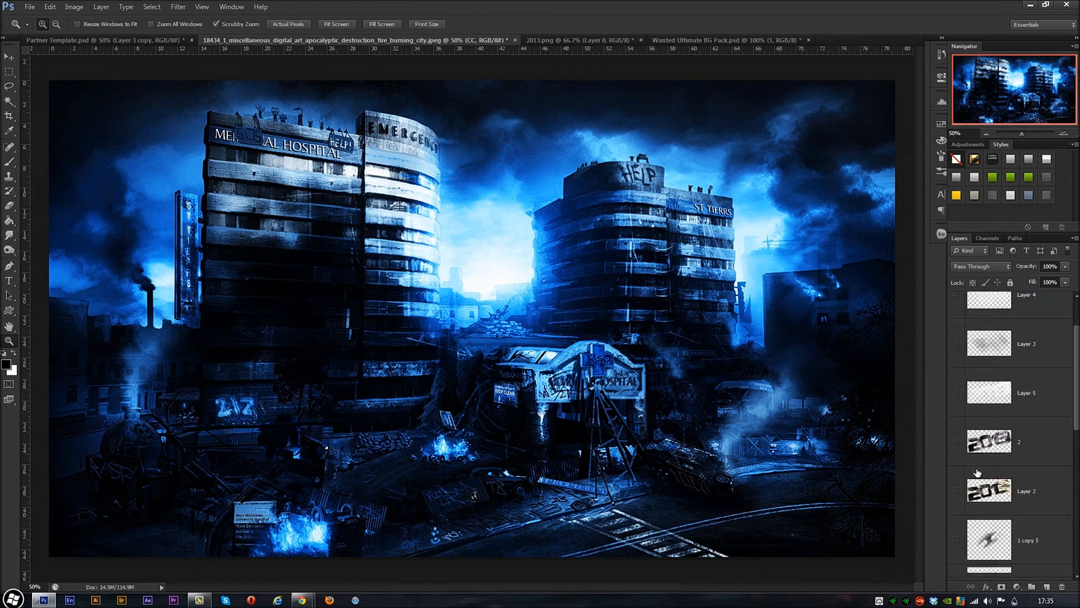
scroll(1010, 480, "down", 5)
left_click_drag(960, 511, 945, 337)
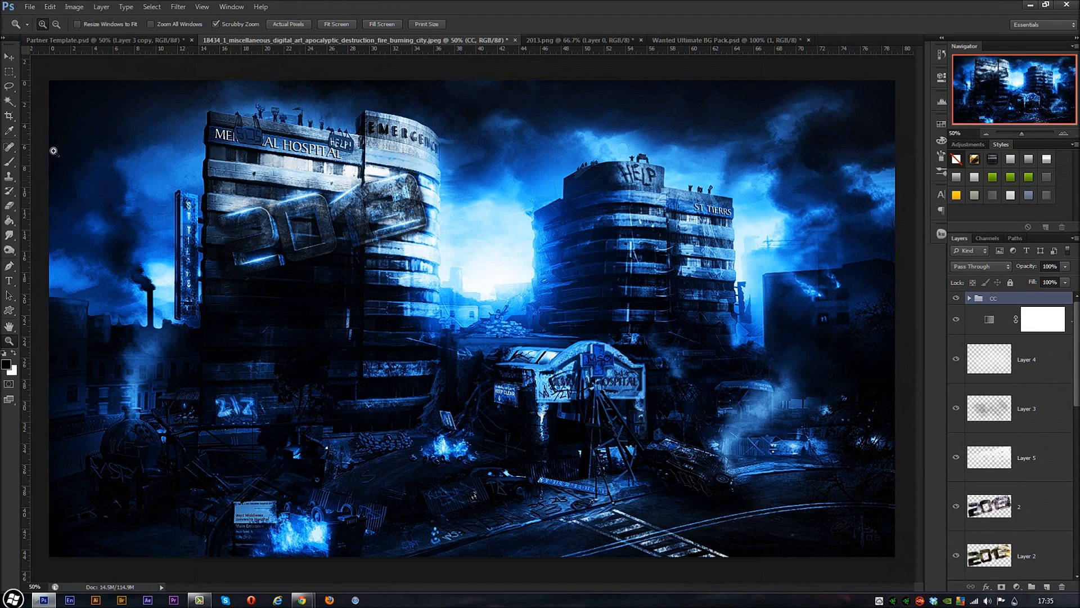
Try 51% opacity on the 2013 text layer named 2, then delete that layer.
scroll(1011, 458, "down", 1)
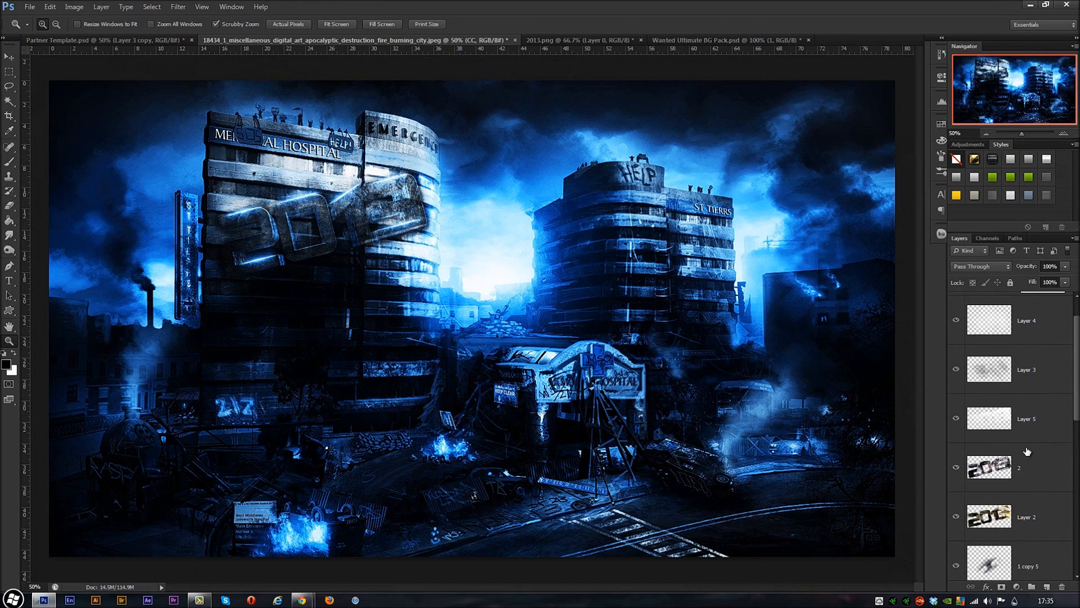
left_click(1011, 458)
left_click_drag(1018, 270, 1057, 270)
type("51")
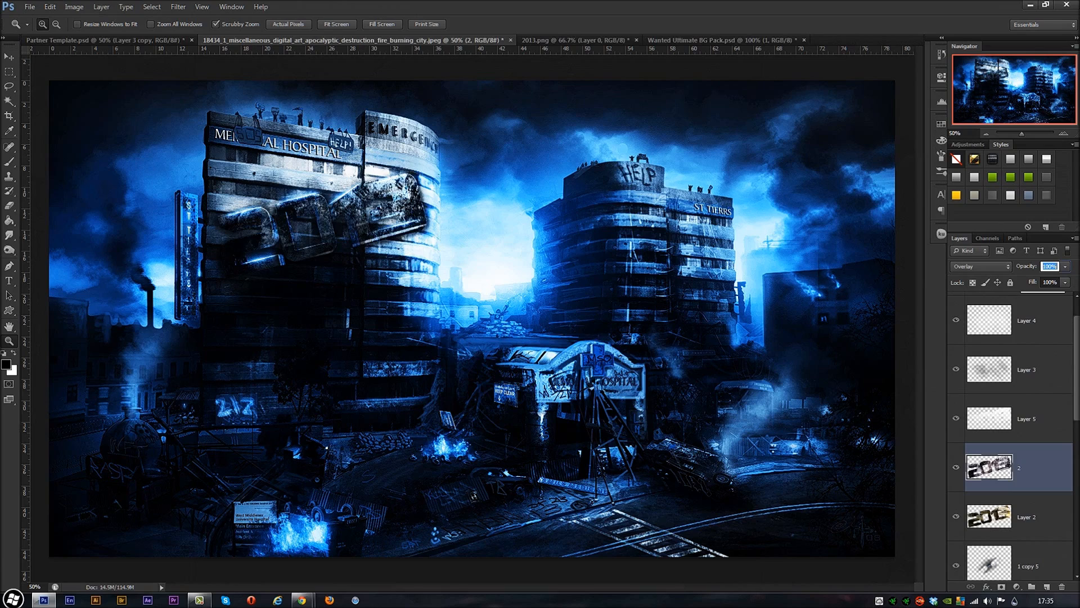
key("Return")
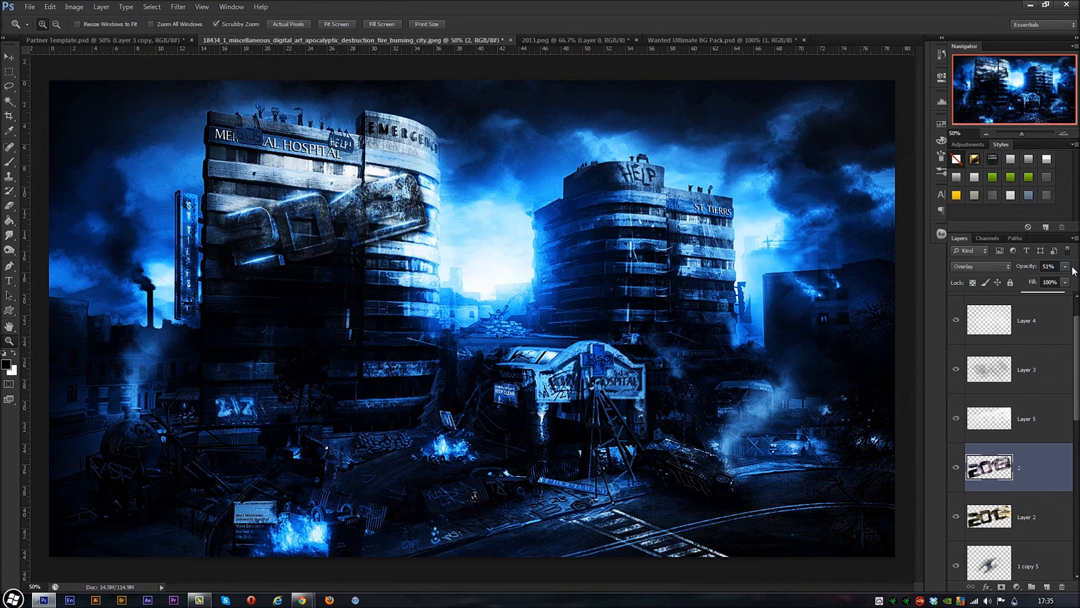
key("Delete")
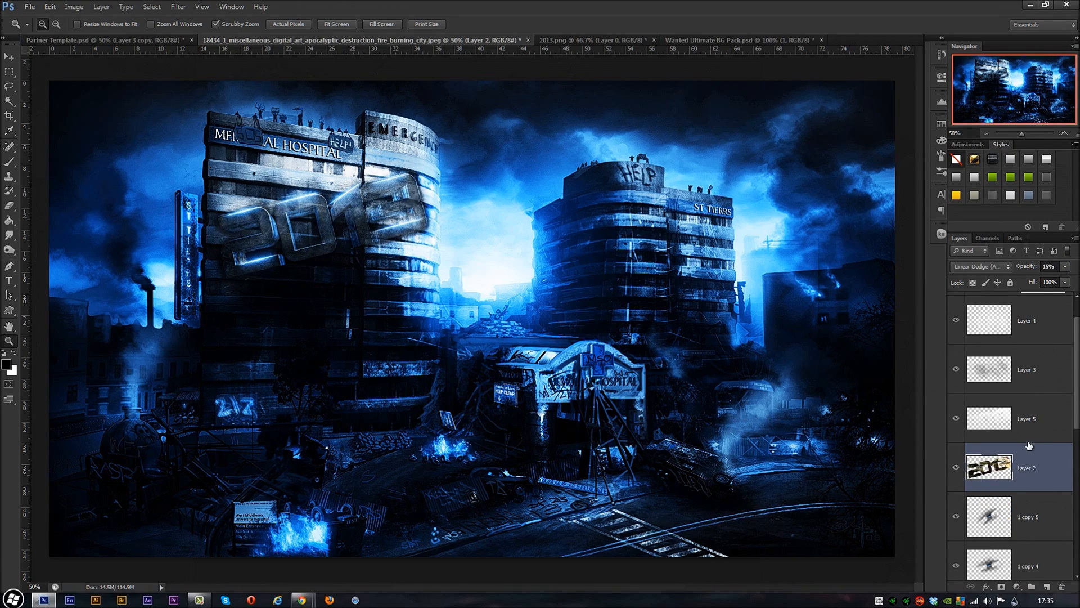
Set the Layer 2 2013 text to Overlay blend mode, try 100% opacity and settle on 30%.
left_click(993, 268)
left_click(1002, 338)
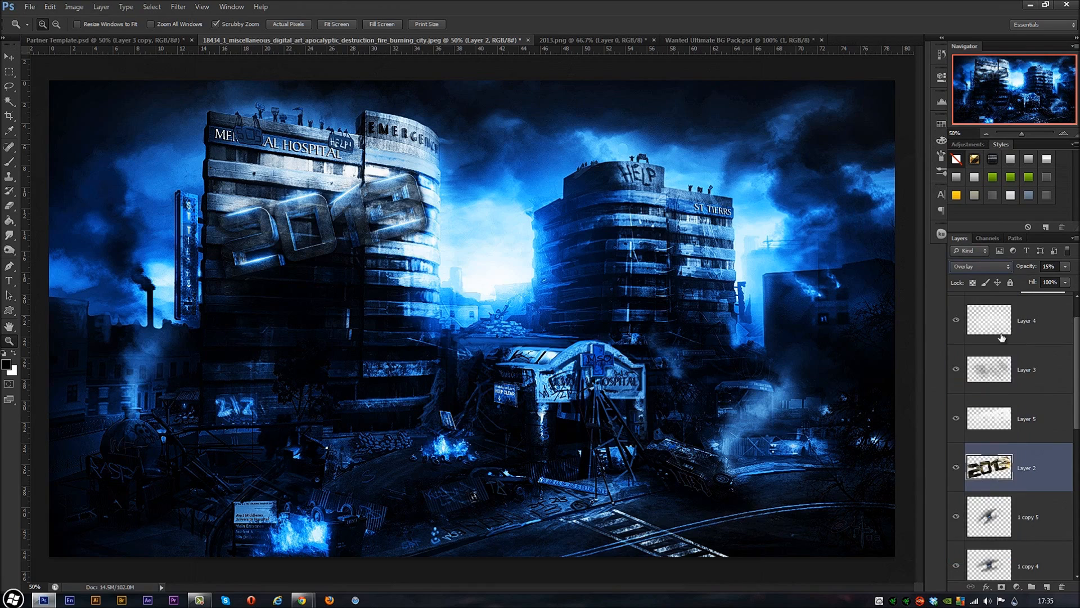
left_click(1050, 266)
type("100")
key("Return")
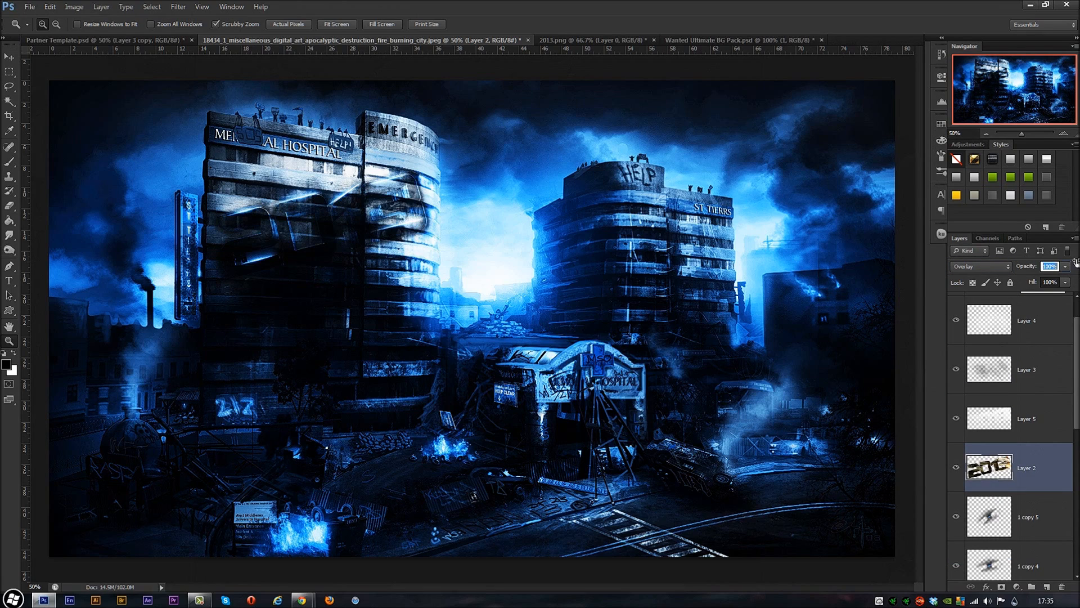
type("30")
key("Return")
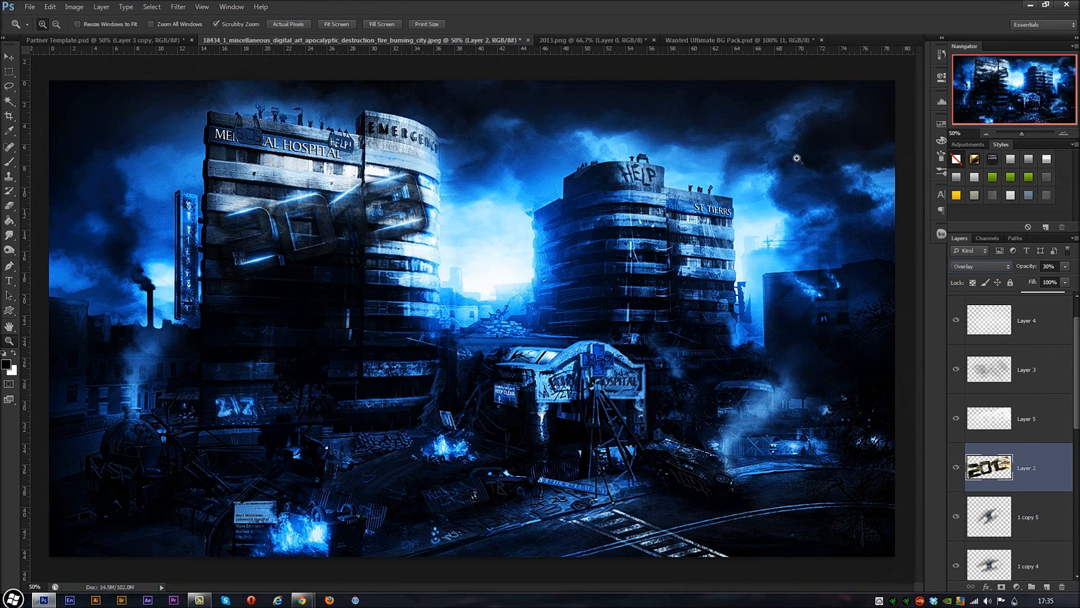